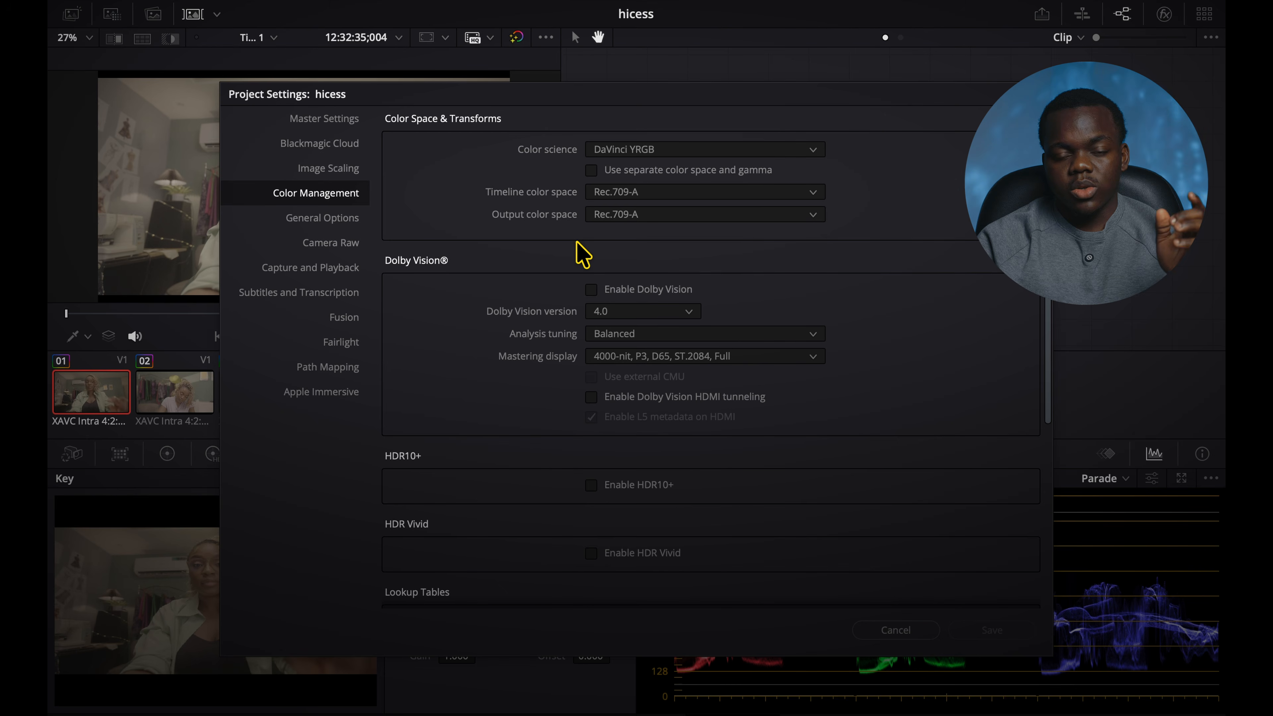
Dismiss the project settings unsaved and add four serial nodes, an outside node and six more serial nodes to the empty node graph.
left_click(896, 632)
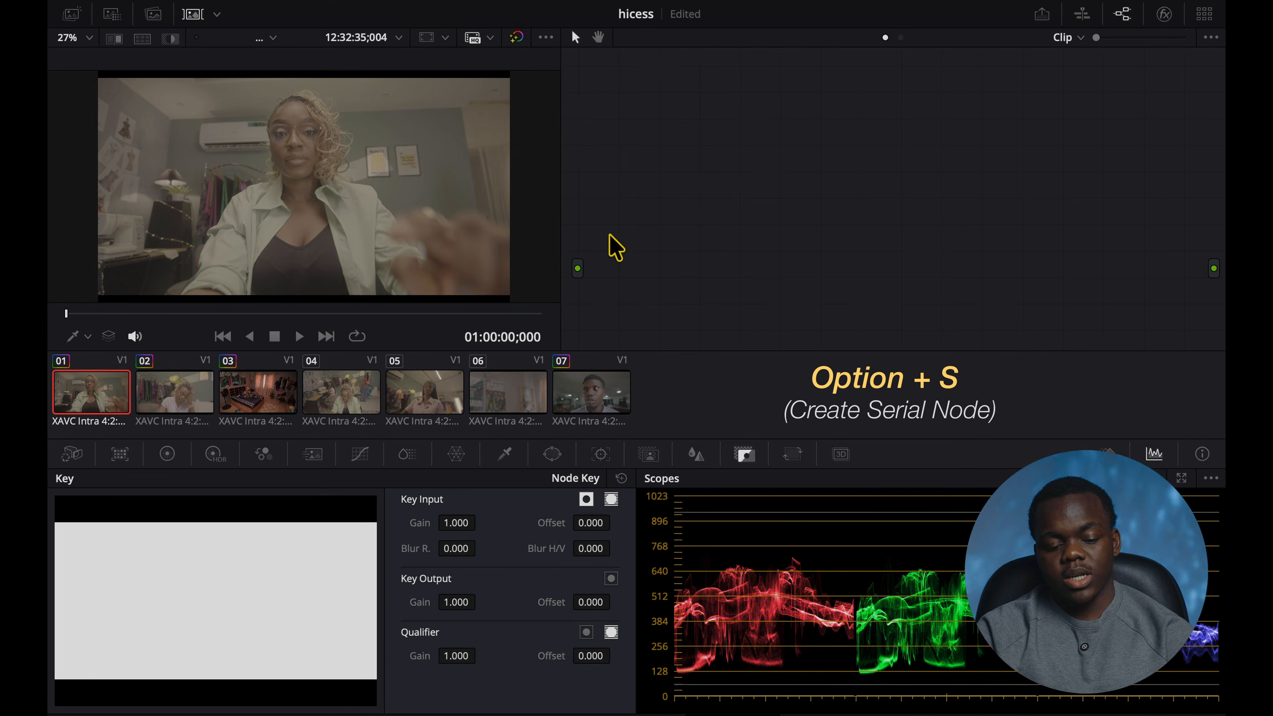
key("alt+s")
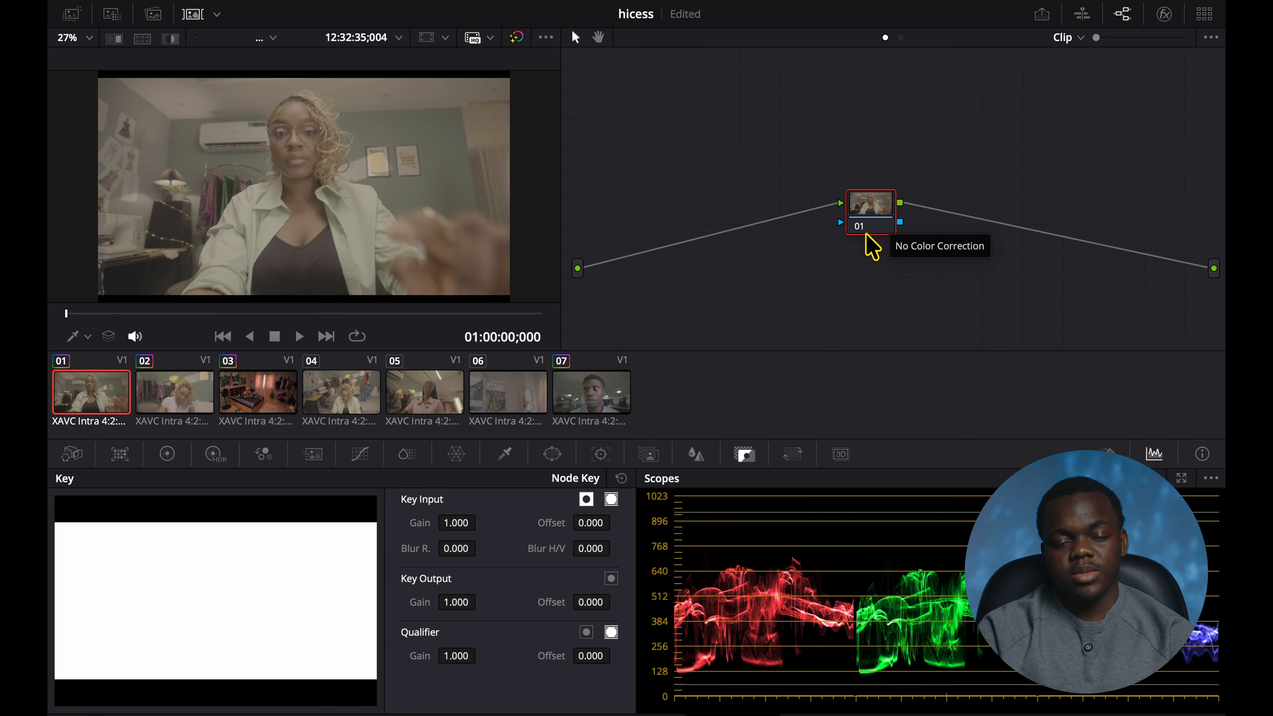
key("alt+s")
key("alt+s")
key("alt+s")
key("alt+o")
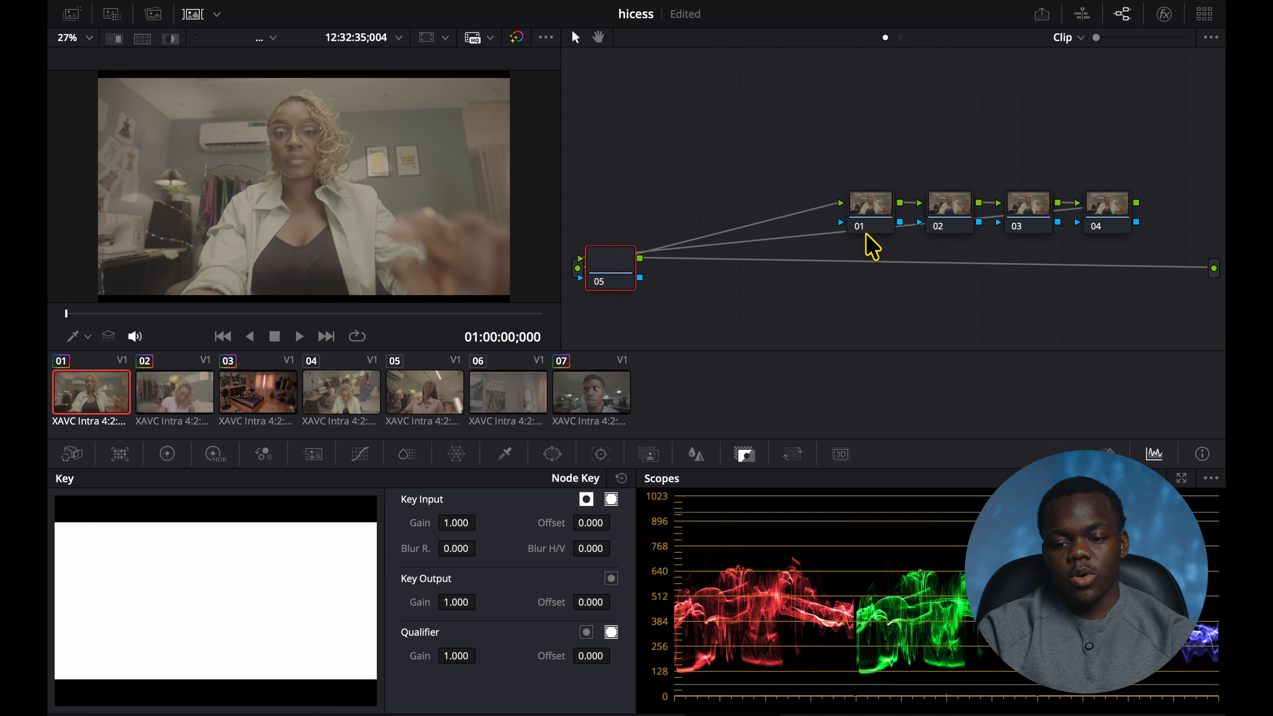
key("alt+s")
key("alt+s")
key("alt+s")
key("alt+s")
key("alt+s")
key("alt+s")
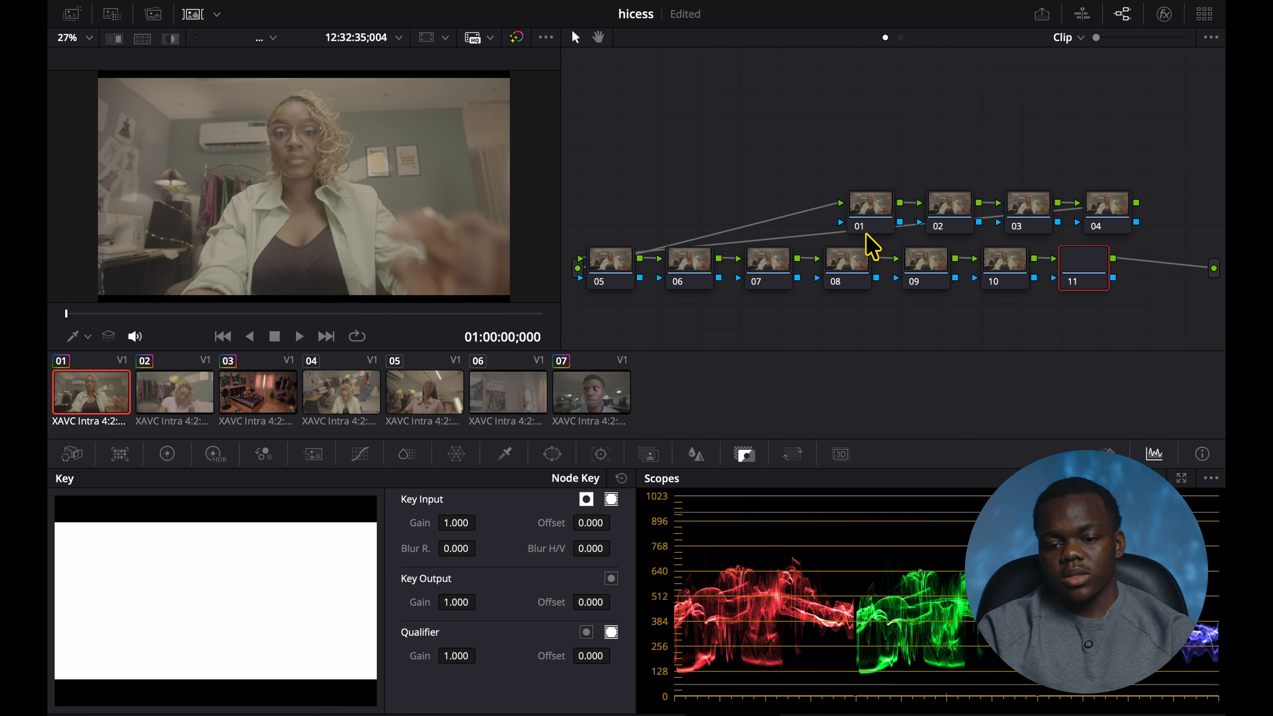
Move node 01 to the upper start of the node graph and label it CST IN.
left_click_drag(862, 208, 659, 119)
right_click(661, 117)
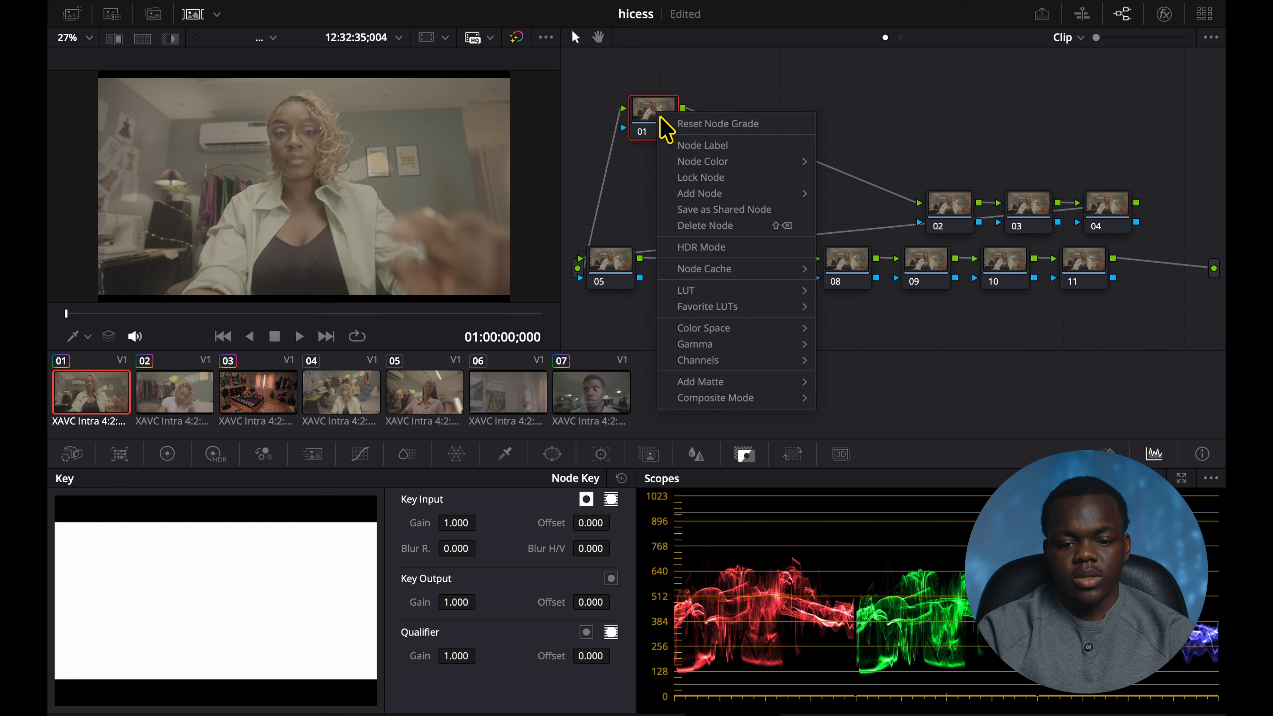
left_click(700, 147)
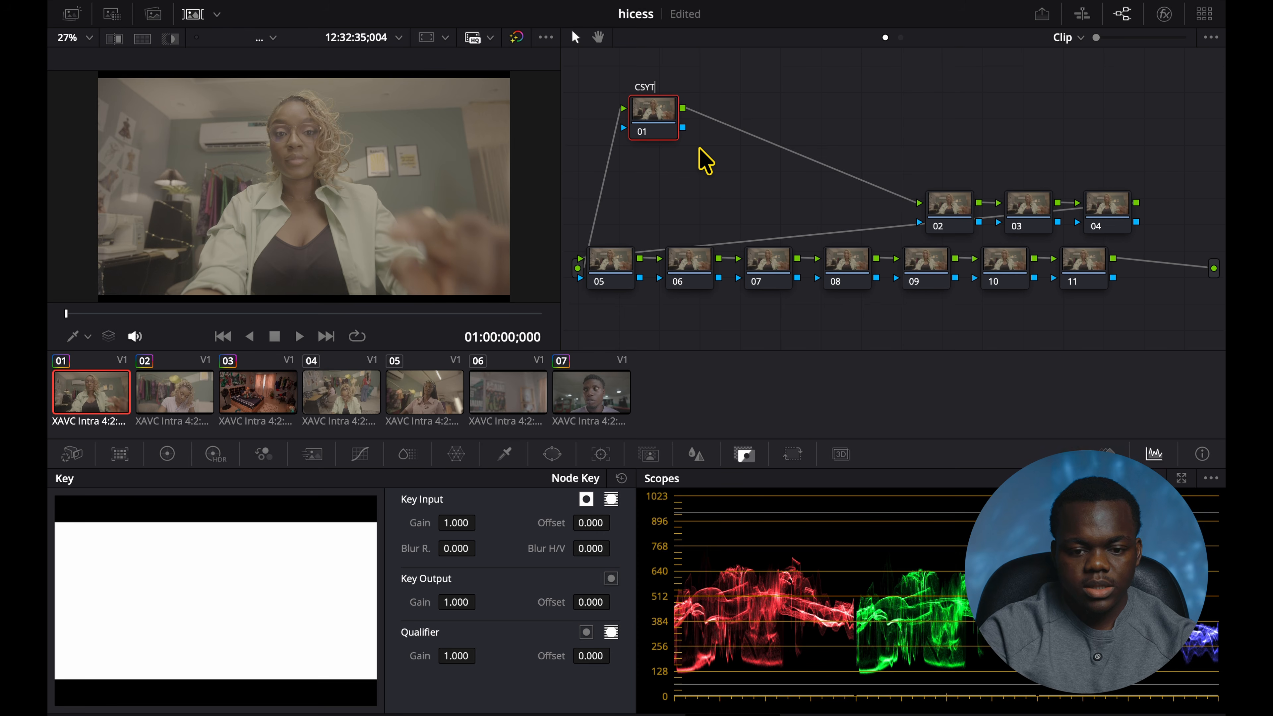
type("CST IN")
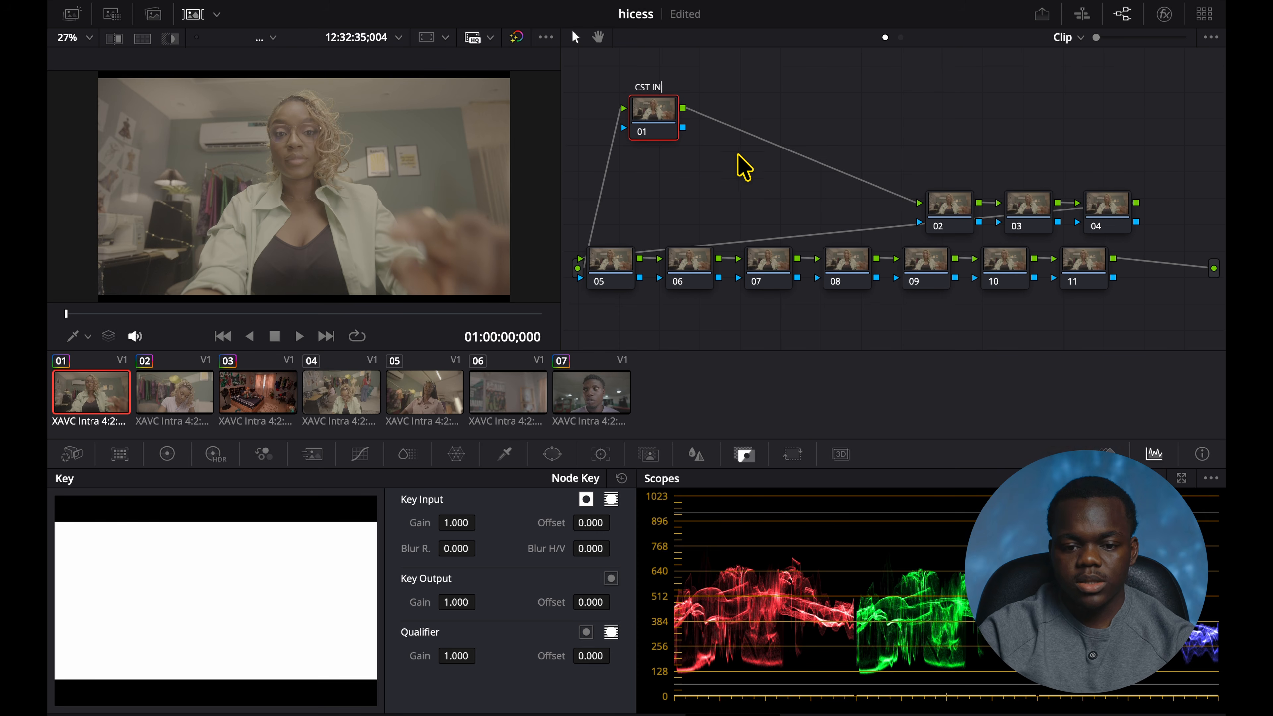
Move node 11 slightly below the end of its row and label it CST OUT.
left_click_drag(1086, 280, 1095, 301)
right_click(1095, 302)
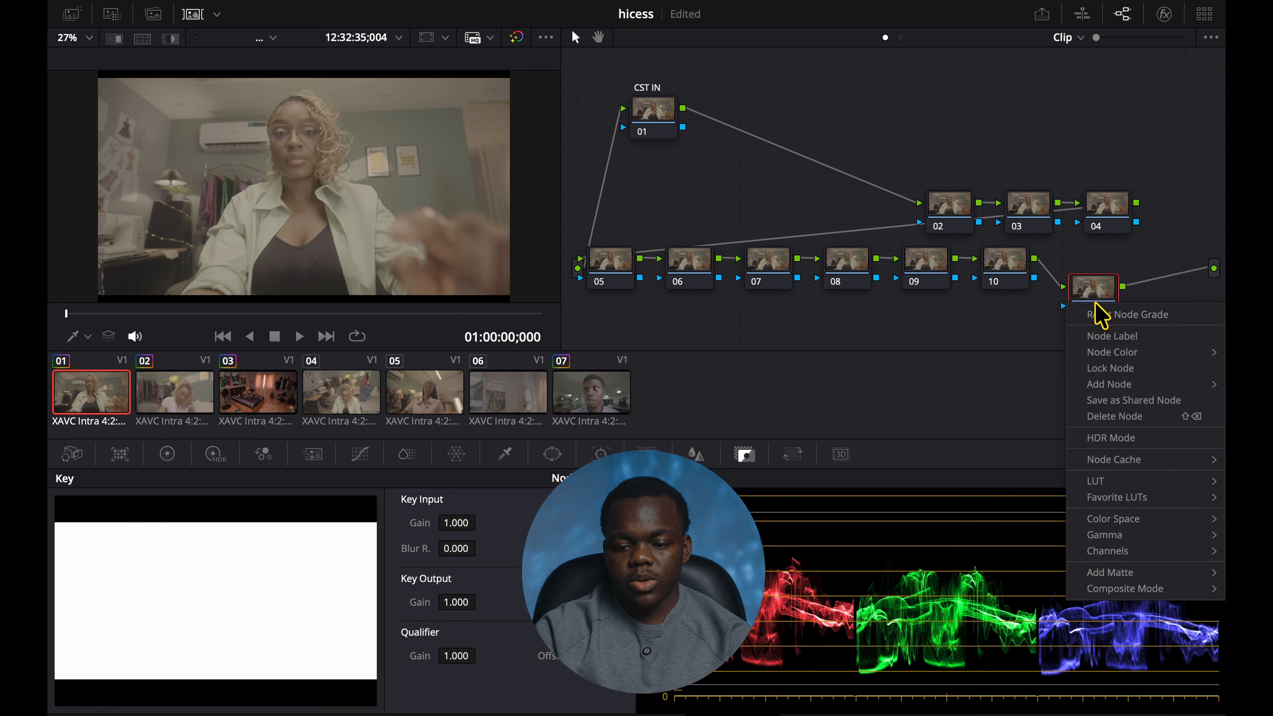
left_click(1122, 337)
type("cST OUT")
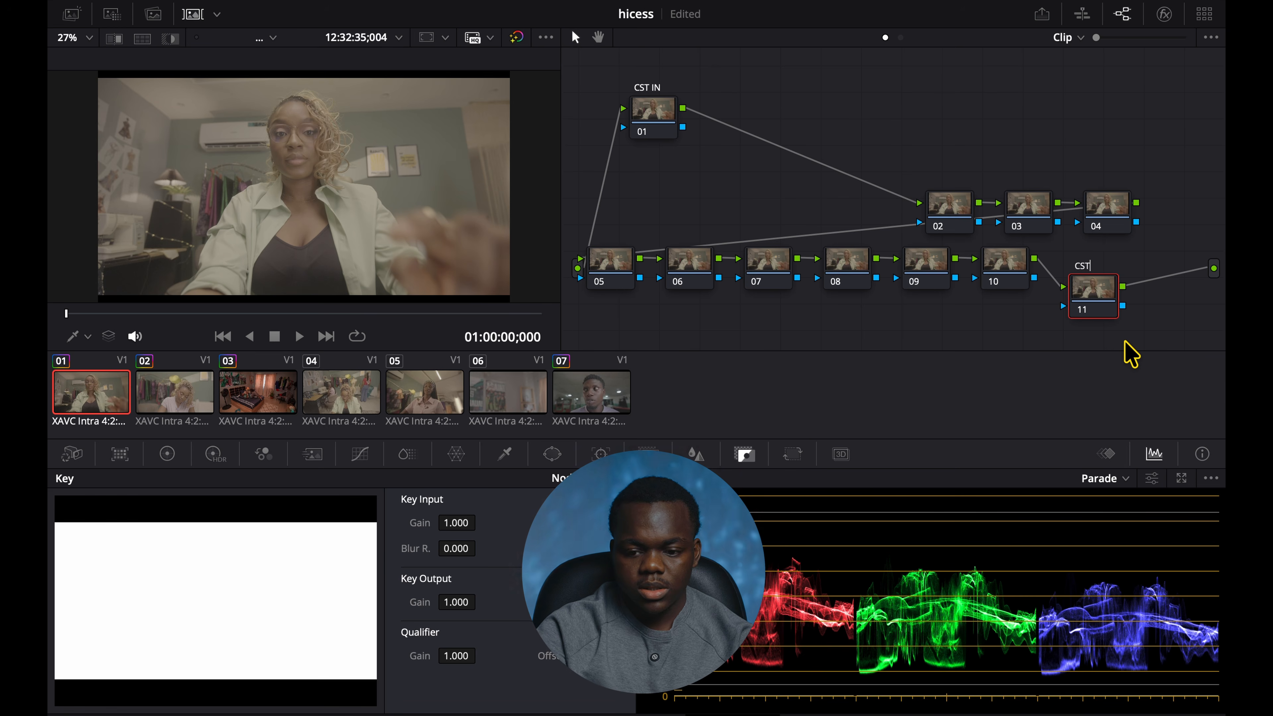
Line up nodes 02, 03 and 04 after CST IN and label them EXP, CONTRAST and WB.
left_click_drag(962, 216, 761, 118)
type("EXP")
left_click_drag(1045, 205, 840, 125)
type("CONTRAST")
key("Return")
left_click_drag(1090, 209, 913, 123)
type("WB")
key("Return")
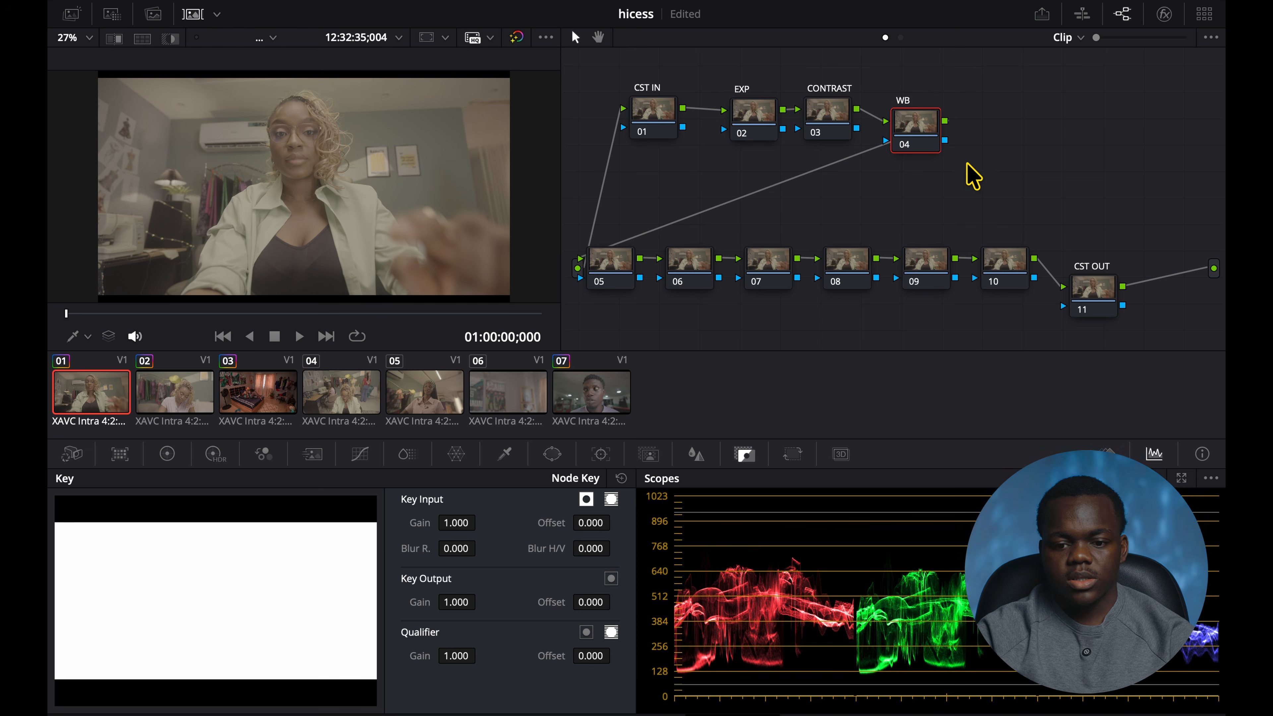
Place node 05 after the WB node and label it COLOR BALANCE.
left_click_drag(611, 261, 991, 125)
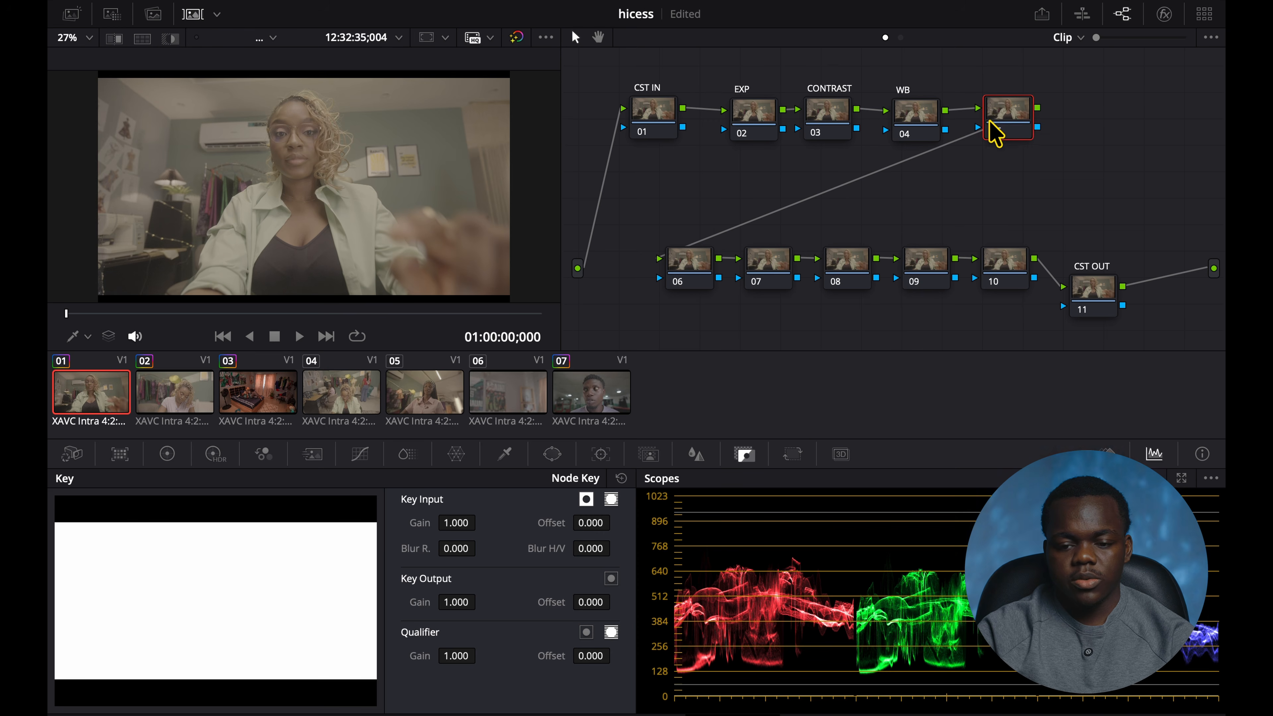
right_click(991, 125)
left_click(1031, 158)
type("cOLOR BALANCE")
key("Return")
Place nodes 06 and 07 in a second row and label them SKIN and HSV[SAT].
left_click_drag(696, 281, 868, 208)
type("SKIN")
key("Return")
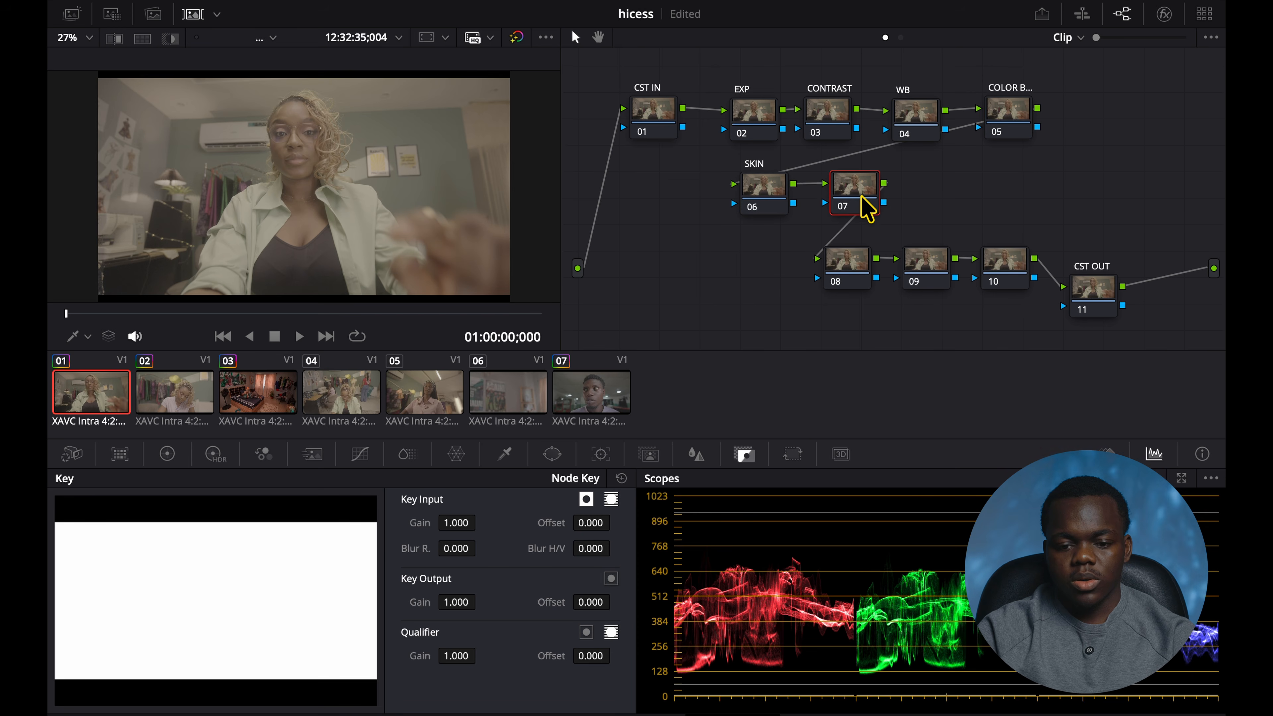
right_click(868, 209)
left_click(892, 247)
type("HSV")
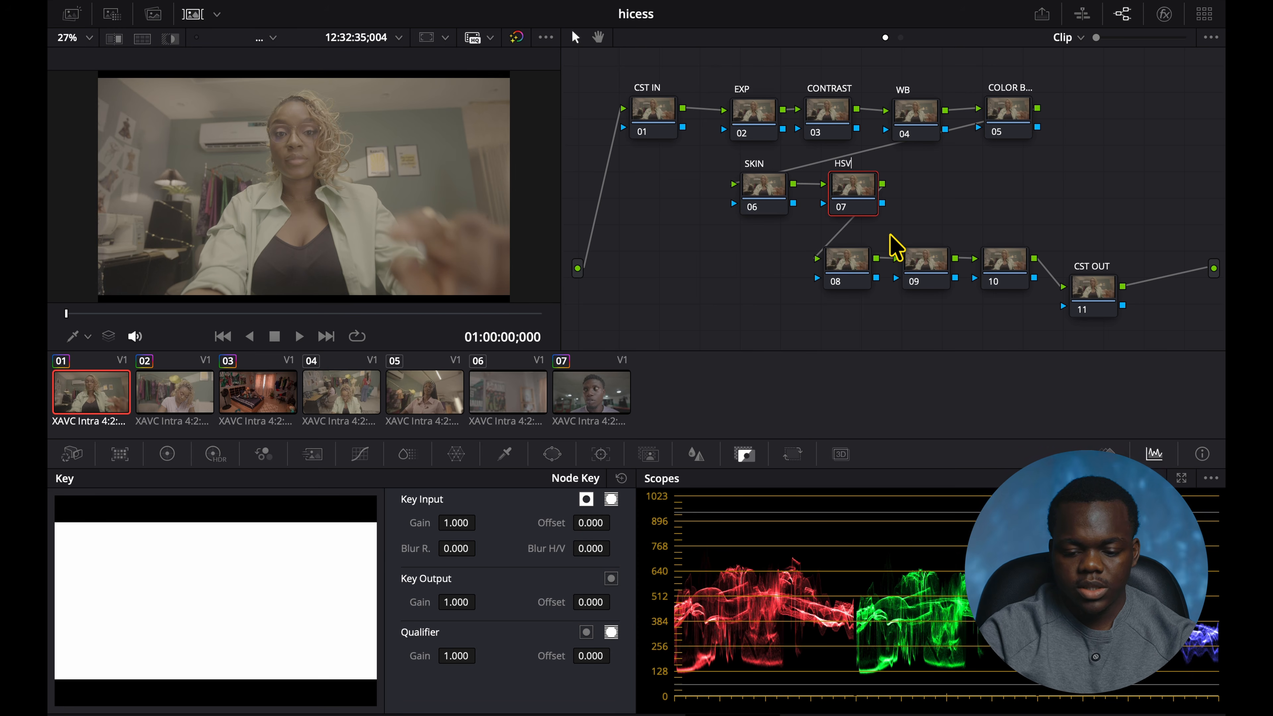
type("[SAT")
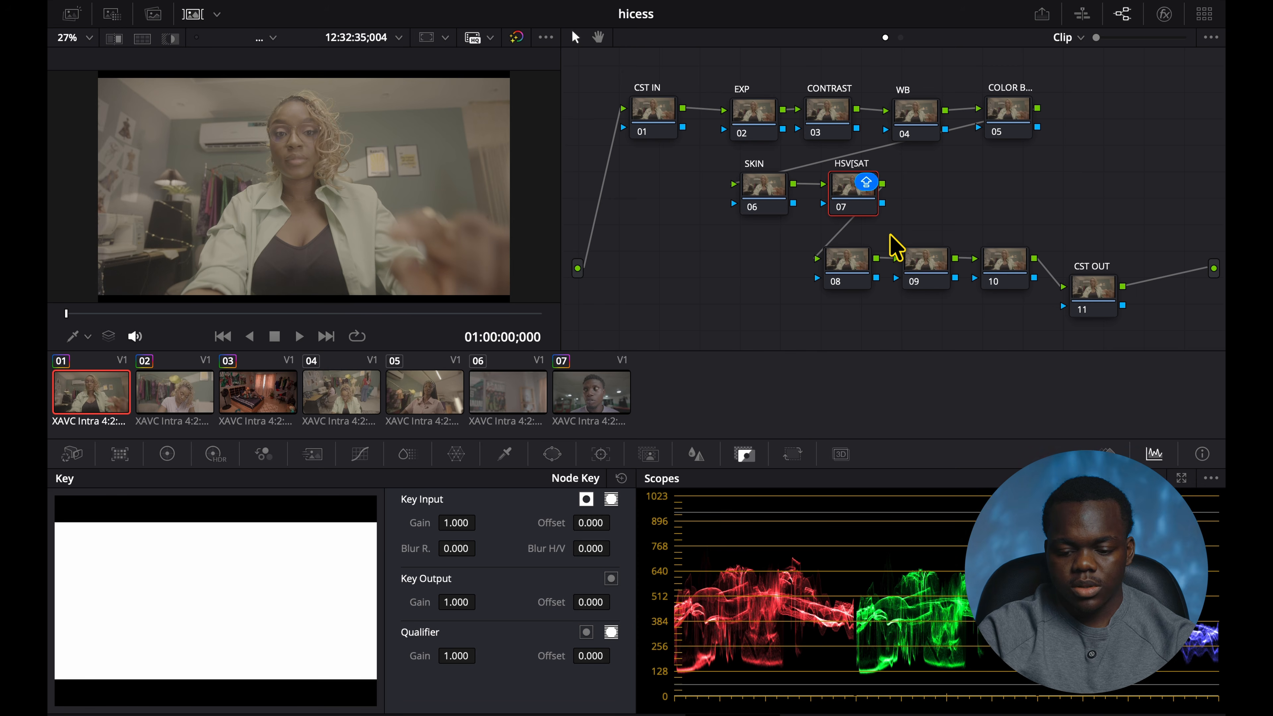
type("]")
Arrange the COLOR BALANCE, SKIN and HSV[SAT] nodes in a row beneath EXP, CONTRAST and WB.
mouse_move(863, 189)
left_mouse_down()
mouse_move(858, 179)
mouse_move(868, 209)
left_mouse_up()
left_click_drag(1005, 123, 689, 203)
left_click_drag(882, 228, 750, 190)
left_click(984, 169)
left_click_drag(903, 183, 915, 174)
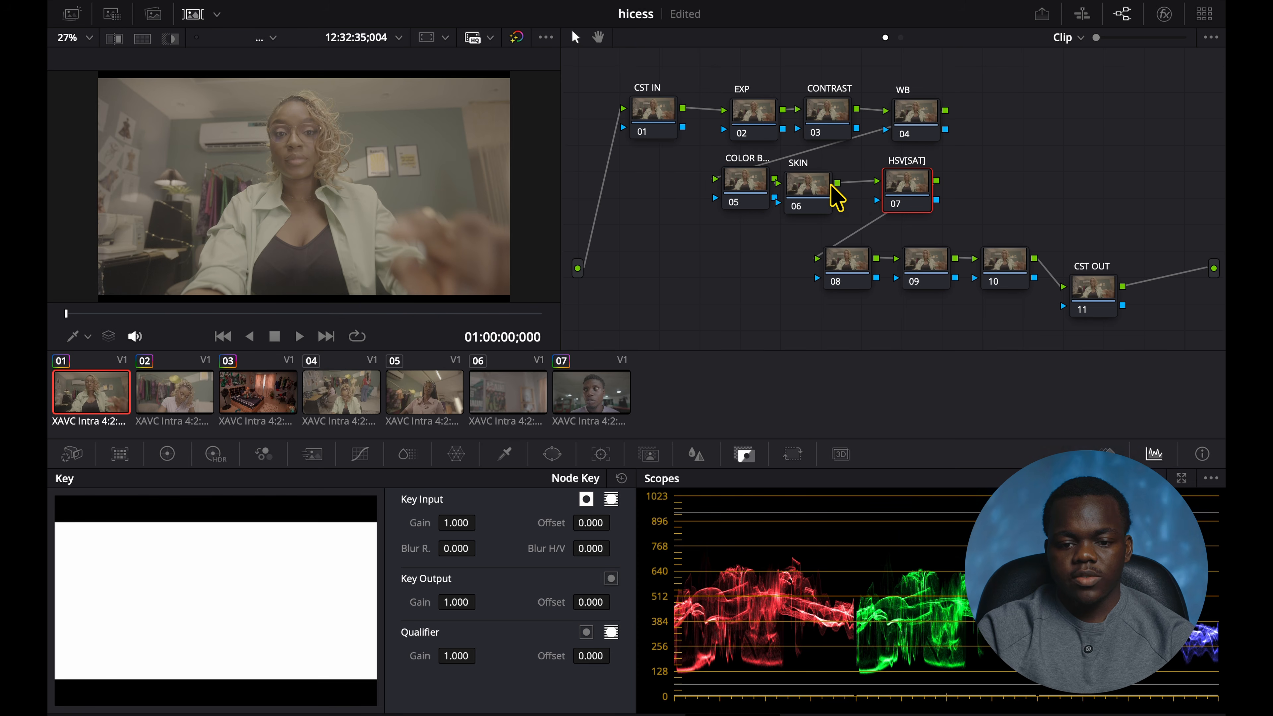
mouse_move(812, 199)
left_mouse_down()
mouse_move(834, 200)
mouse_move(814, 197)
left_mouse_up()
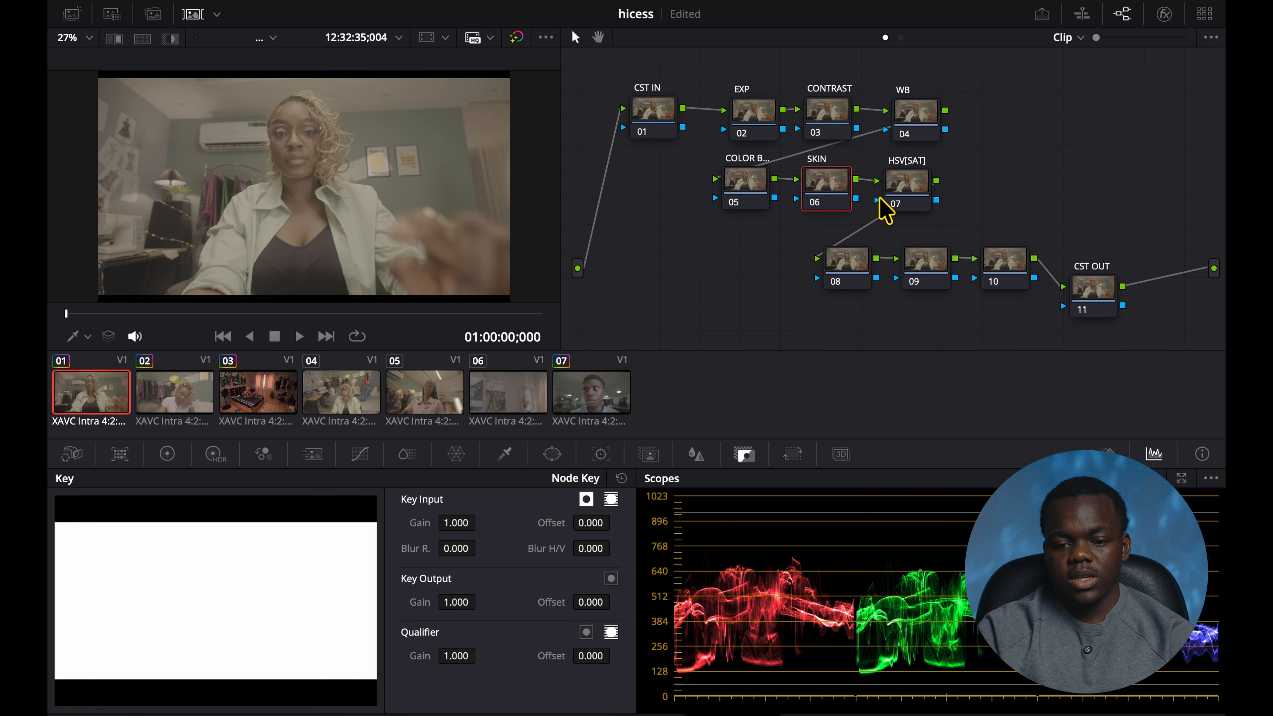
Disable the SKIN and HSV[SAT] nodes and enable them again.
left_click(903, 200)
key("ctrl+d")
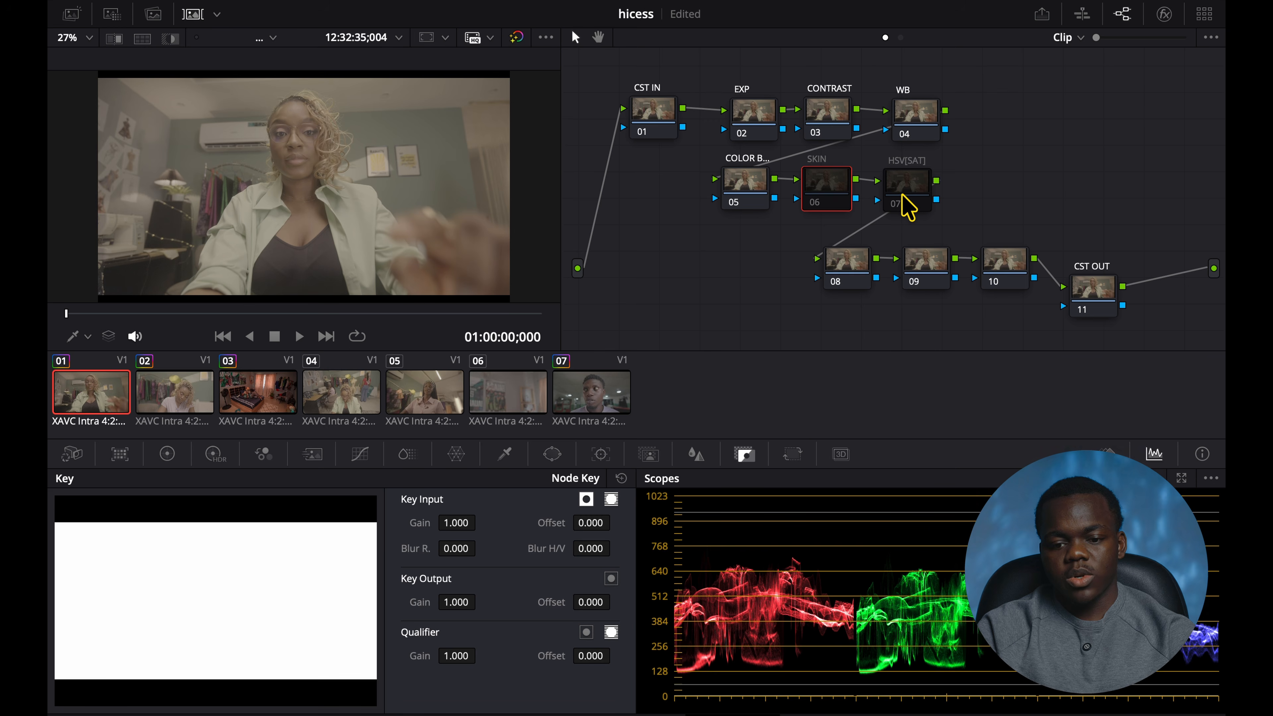
key("ctrl+d")
left_click(902, 197)
key("ctrl+d")
Combine the nodes from EXP to HSV[SAT] into a compound node, label it COLOR C…, and place it beside CST IN.
left_click_drag(1002, 92, 741, 194)
right_click(742, 195)
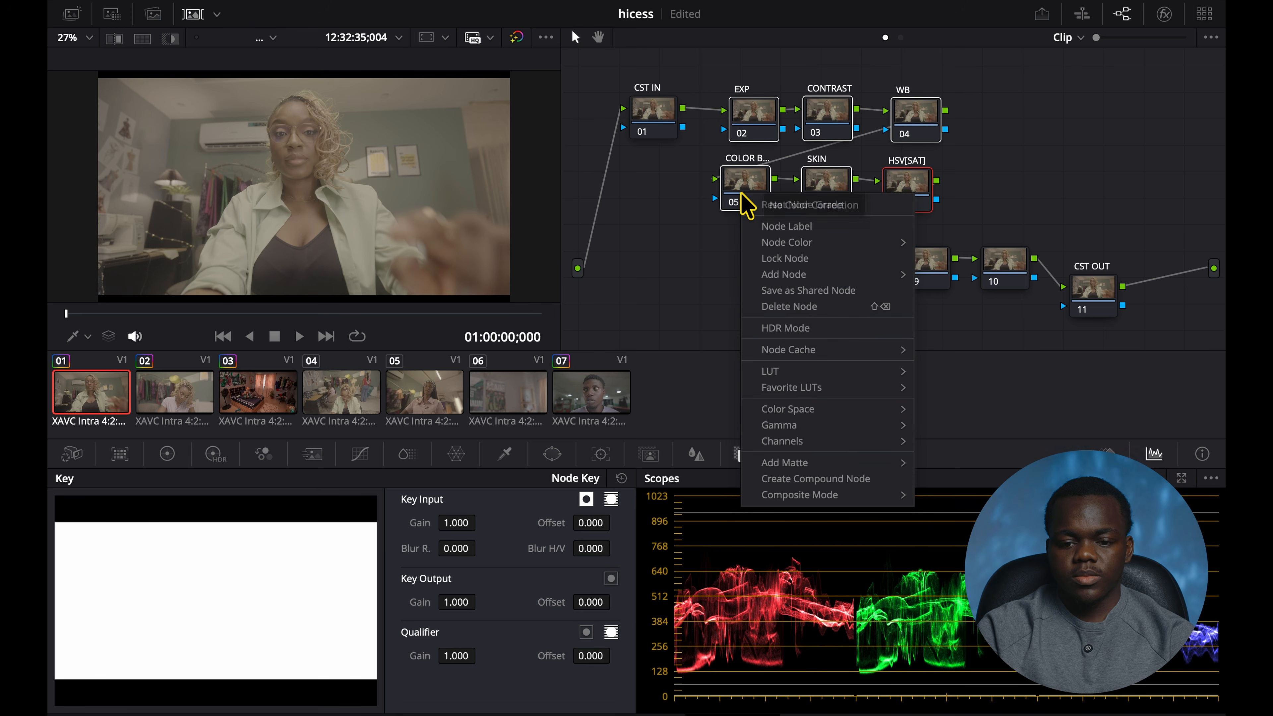
left_click(846, 482)
right_click(748, 196)
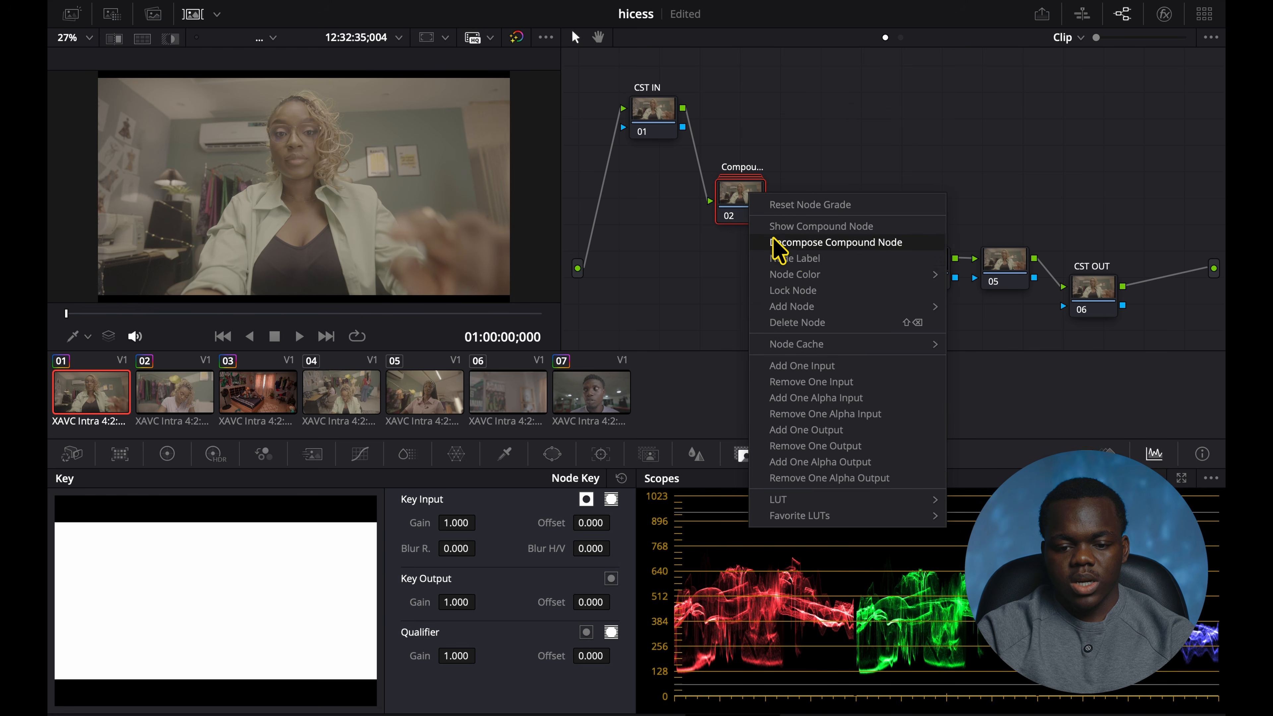
left_click(789, 260)
type("COLOR C")
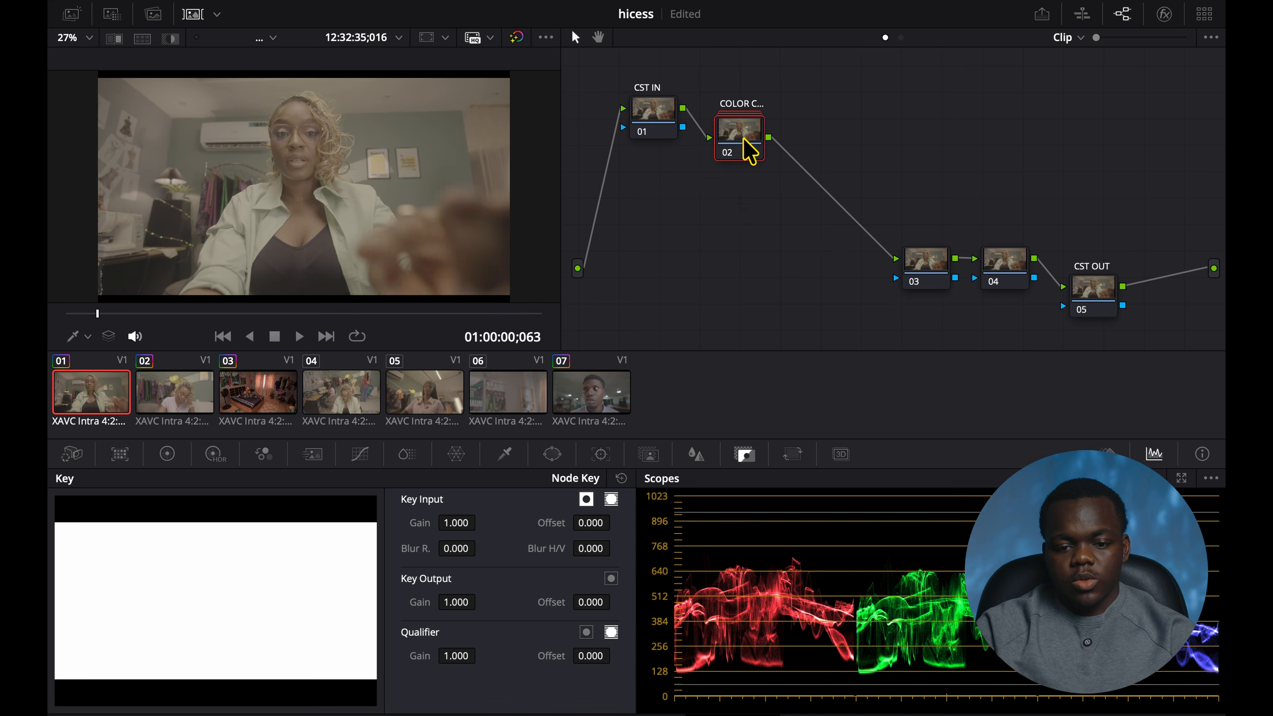
left_click_drag(743, 137, 747, 141)
Add a serial node after the compound node and label it LOOK B….
key("alt+s")
right_click(821, 146)
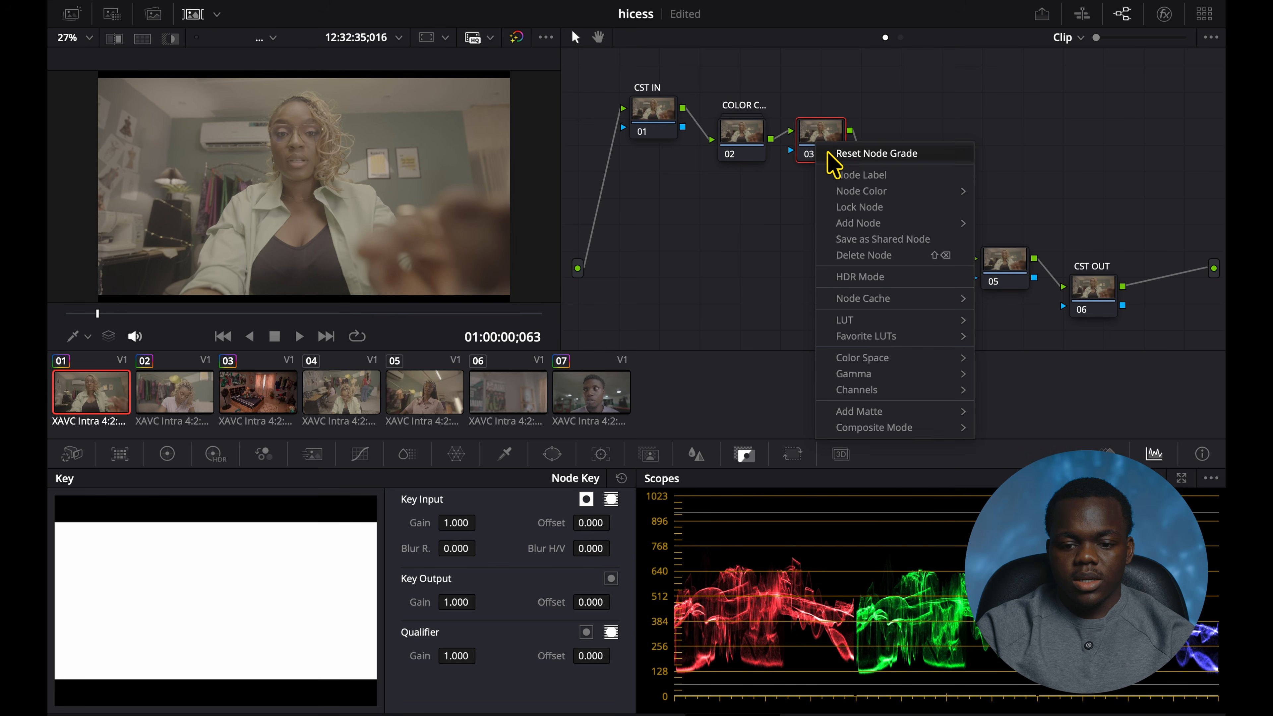
left_click(848, 175)
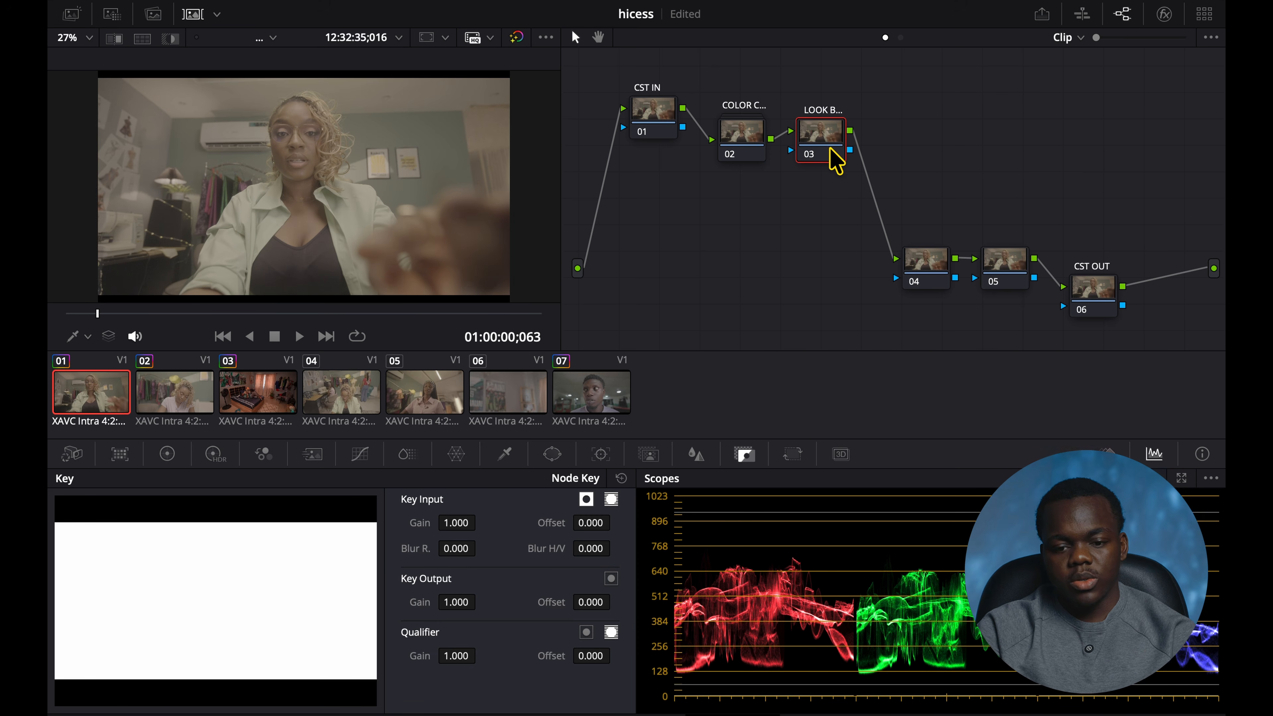
Add a serial node after the LOOK B… node and three parallel nodes alongside it.
key("alt+s")
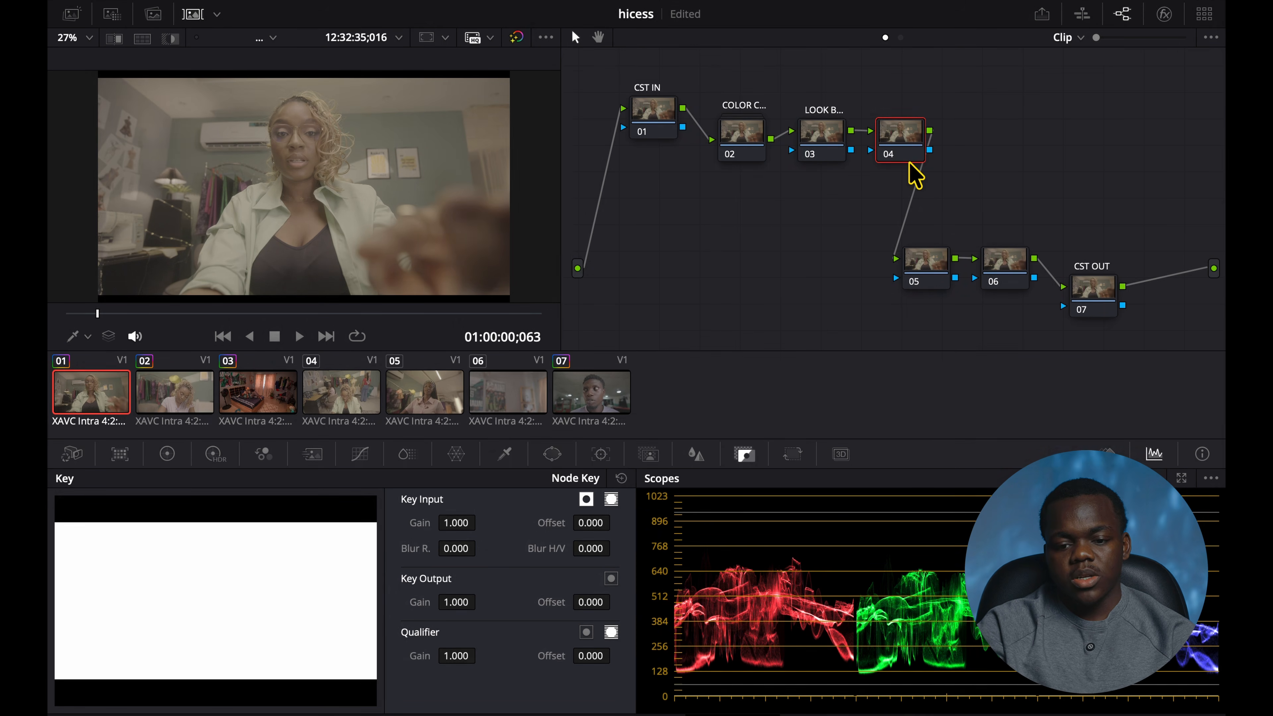
key("alt+p")
key("alt+p")
key("alt+p")
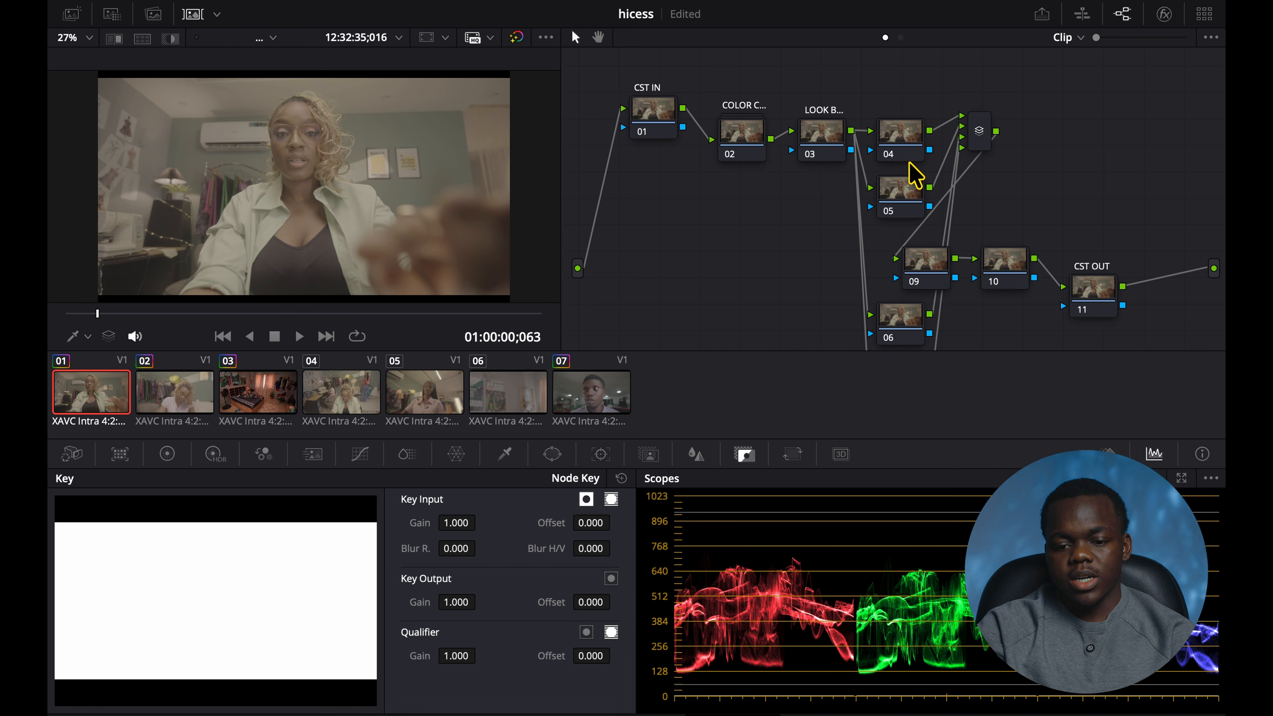
Move the nodes after the parallel group clear of it and clean up the node graph.
left_click_drag(1066, 246, 1075, 220)
left_click(720, 250)
right_click(720, 249)
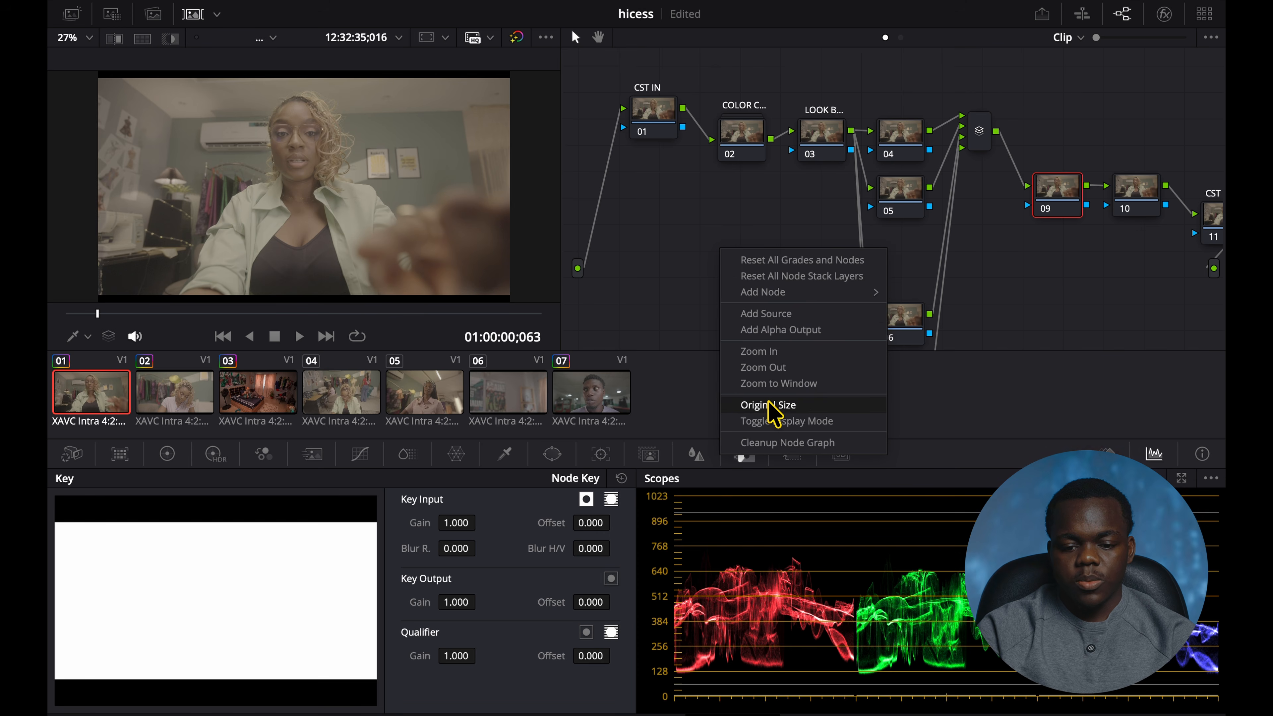
left_click(793, 442)
left_click(598, 39)
left_click_drag(754, 152, 749, 94)
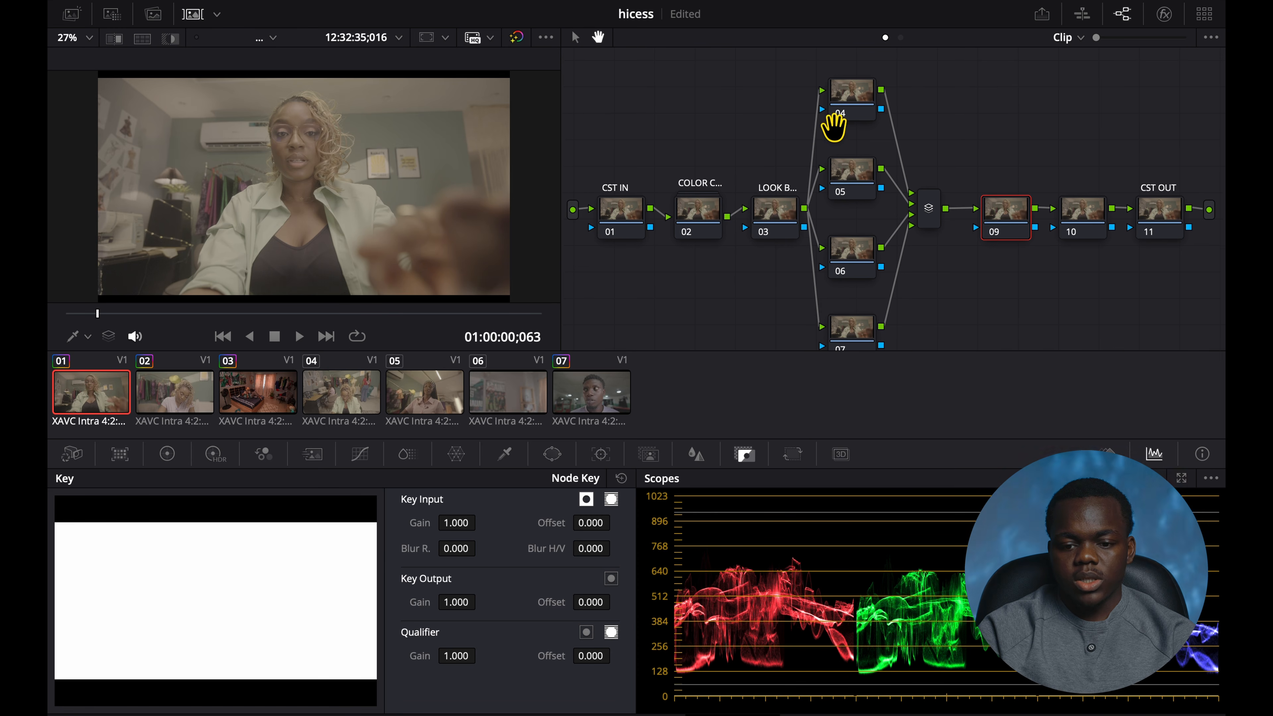
Label node 09, directly after the parallel mixer, GLOW.
left_click_drag(1000, 217, 987, 214)
right_click(997, 218)
left_click(1017, 248)
type("GLOW")
Insert a serial node between GLOW and the node after it and label it HALATION.
left_click(1079, 217)
key("shift+s")
right_click(1068, 271)
left_click(1099, 302)
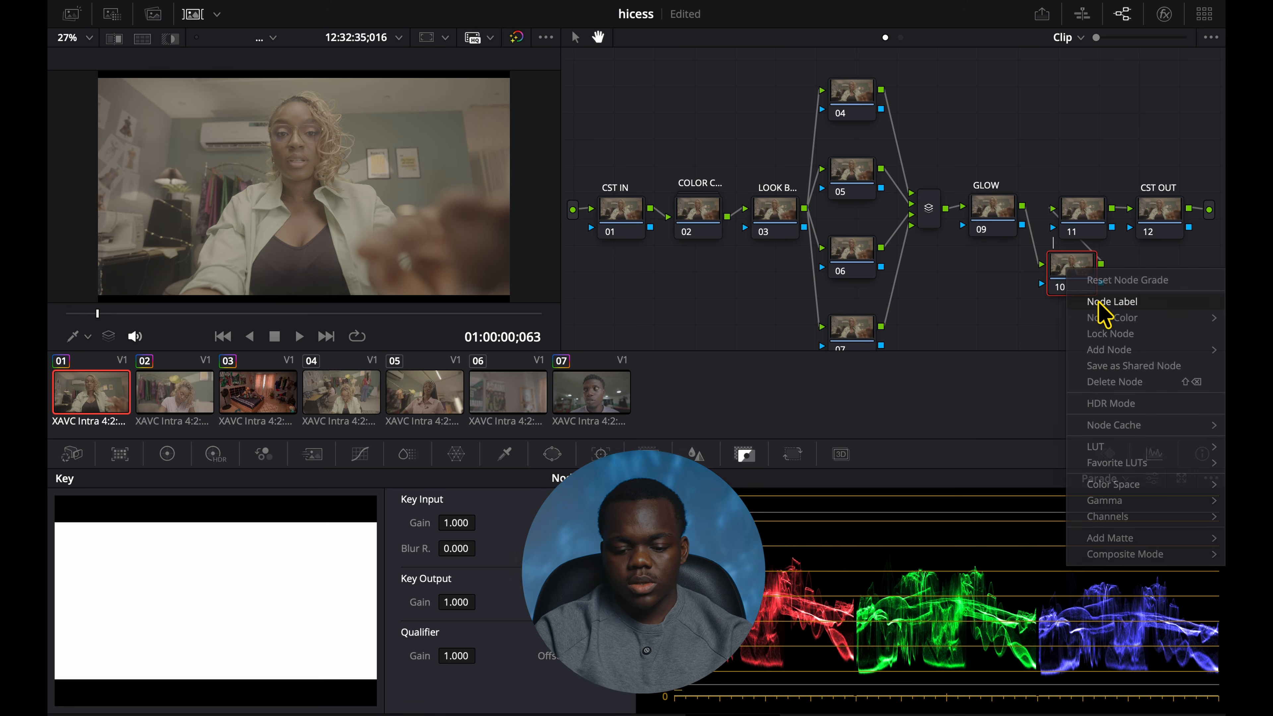
type("HALATION")
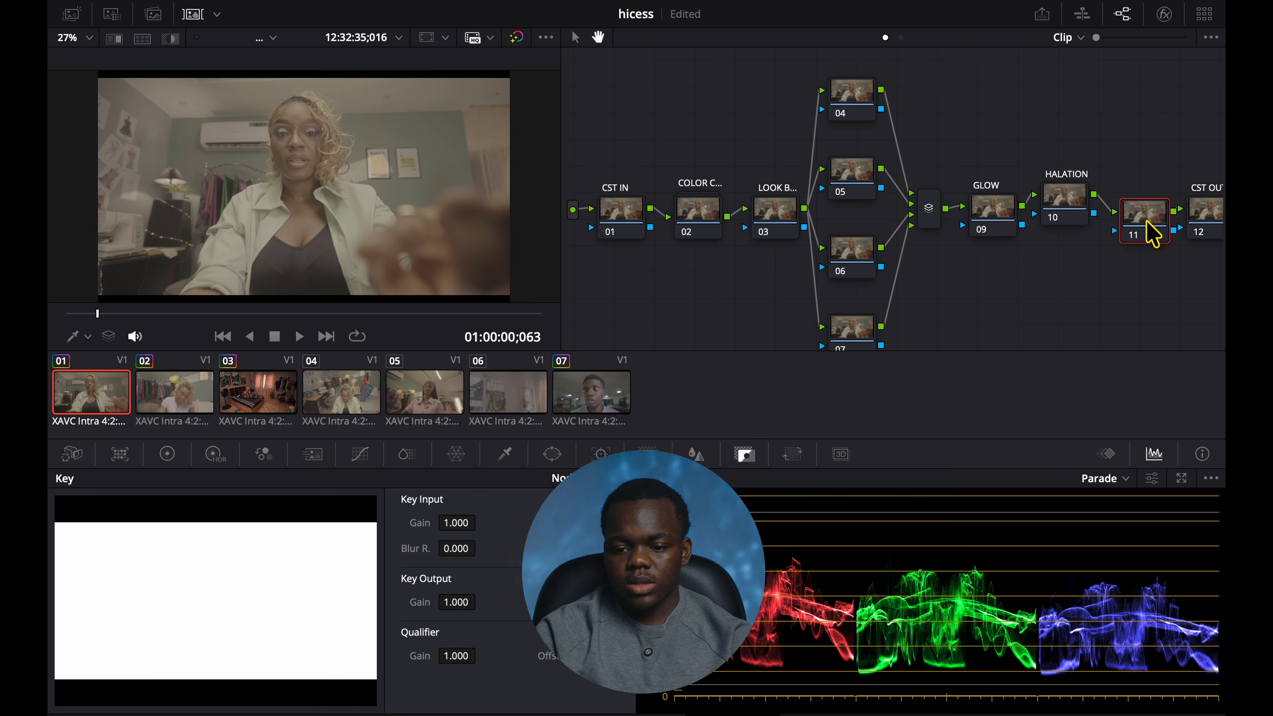
Label the node between HALATION and CST OUT SHARP.
right_click(1151, 233)
left_click(1135, 265)
type("SHARP")
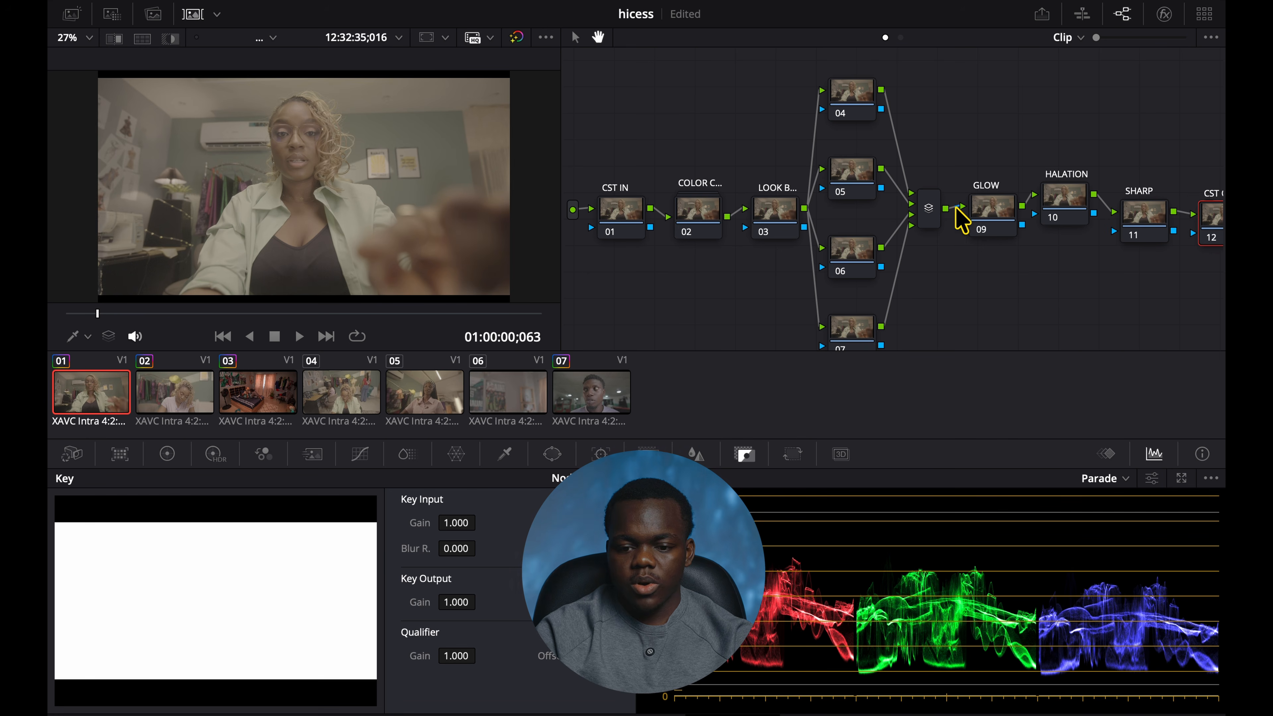
Add a serial node after the parallel mixer and shift the following nodes along so it sits before GLOW.
left_click(927, 208)
key("alt+s")
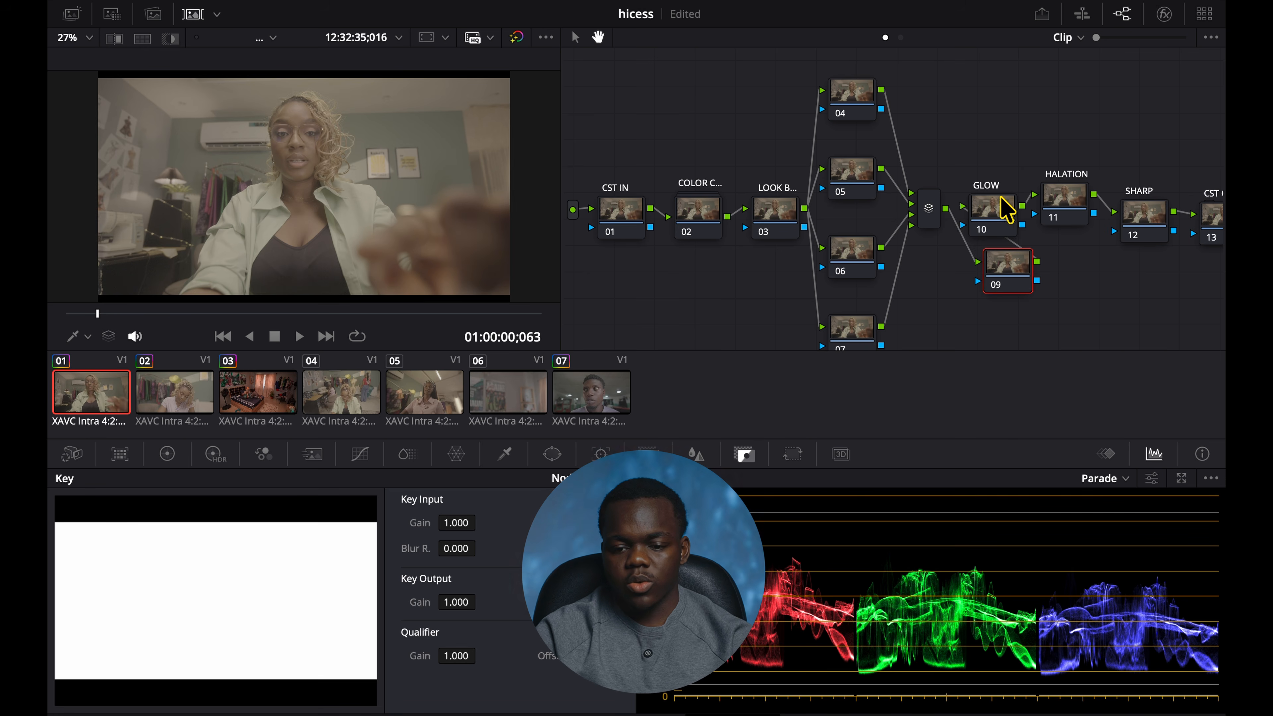
left_click(575, 36)
left_click_drag(990, 135, 1215, 219)
left_click_drag(1010, 211, 1168, 224)
left_click_drag(1022, 271, 1027, 203)
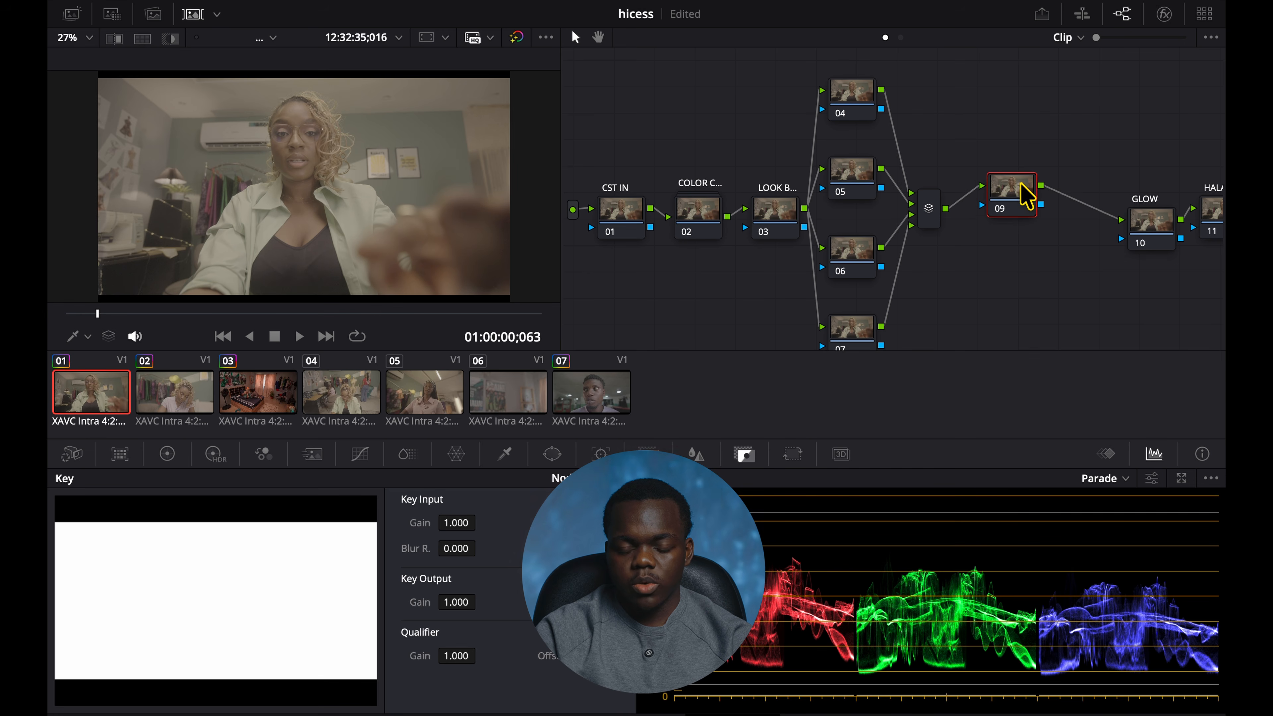
Label the node before GLOW LOOK FINAL and clean up the node graph.
right_click(1028, 201)
left_click(1046, 223)
type("LOOK FINAL")
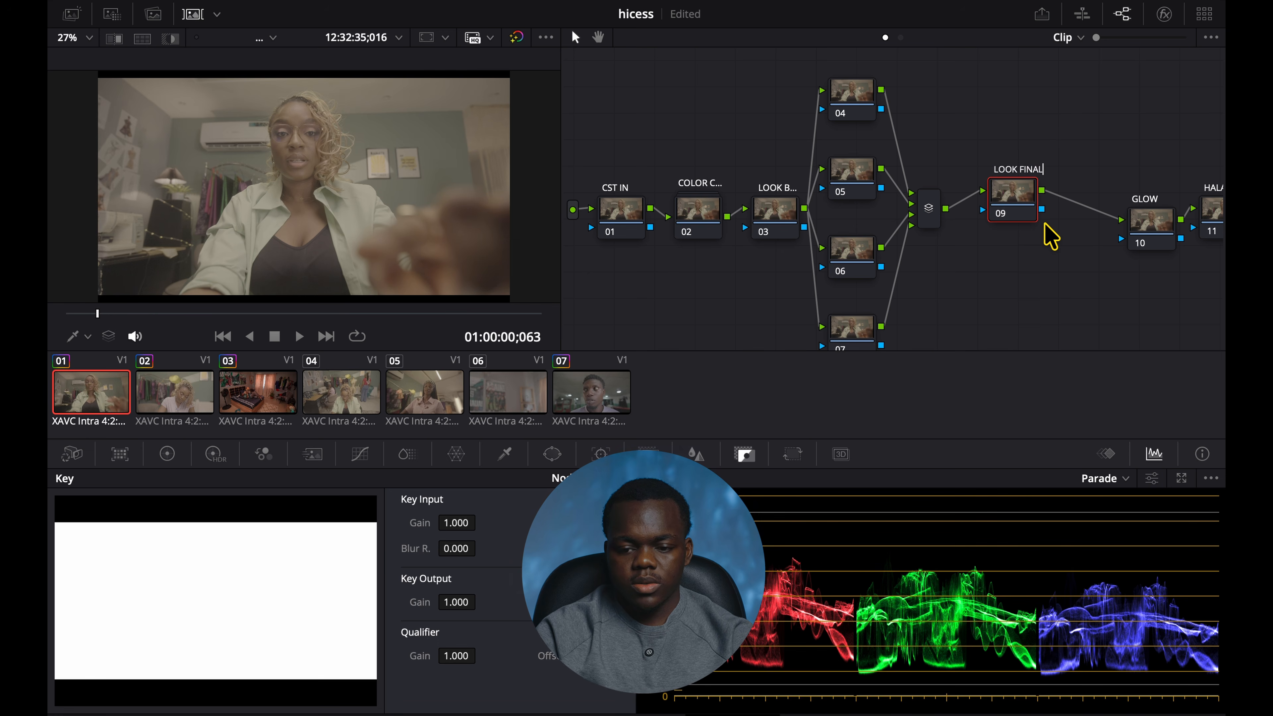
key("Return")
right_click(1047, 231)
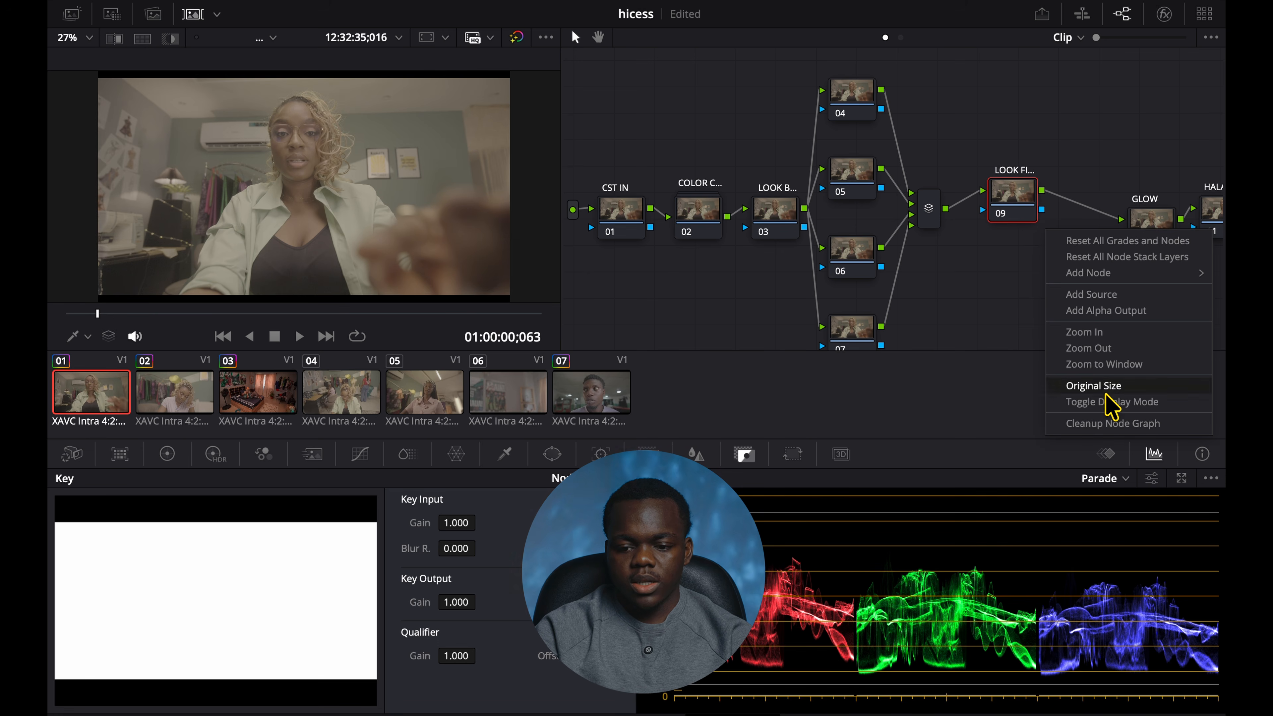
left_click(1118, 424)
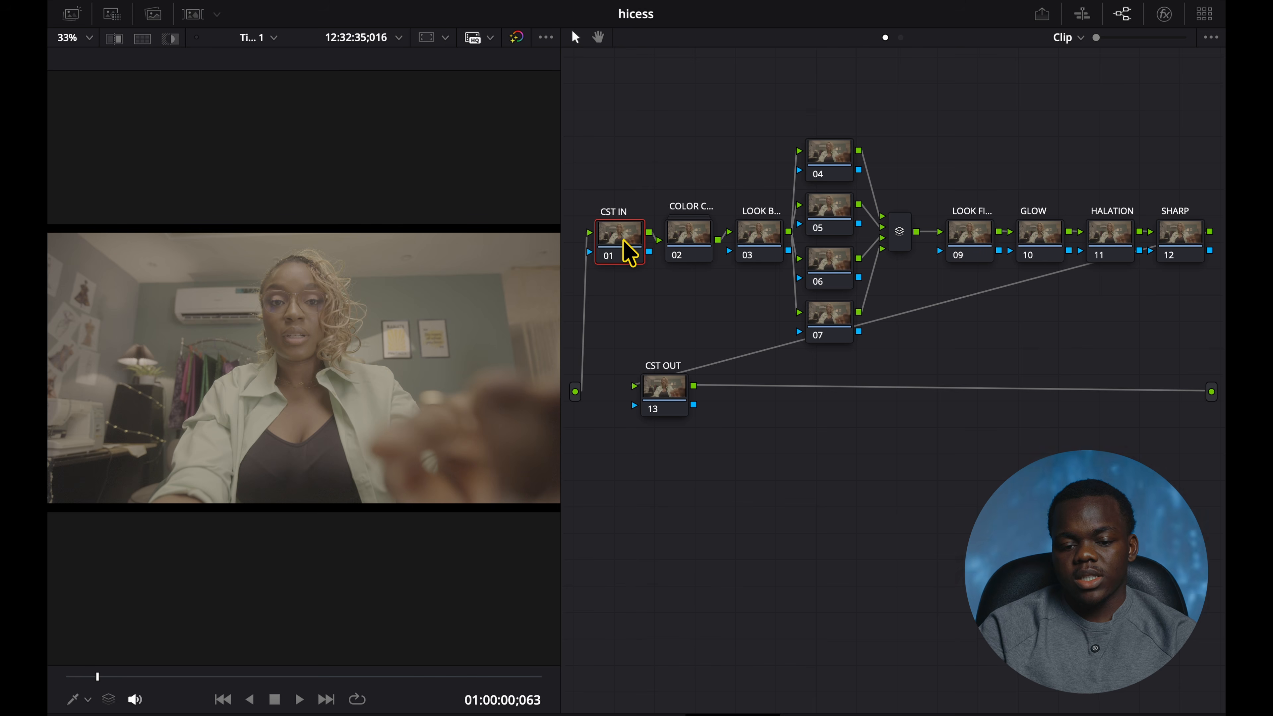
Rearrange the node chain around CST IN and apply the Color Space Transform effect to the CST IN node.
left_click(674, 401)
left_click(616, 253)
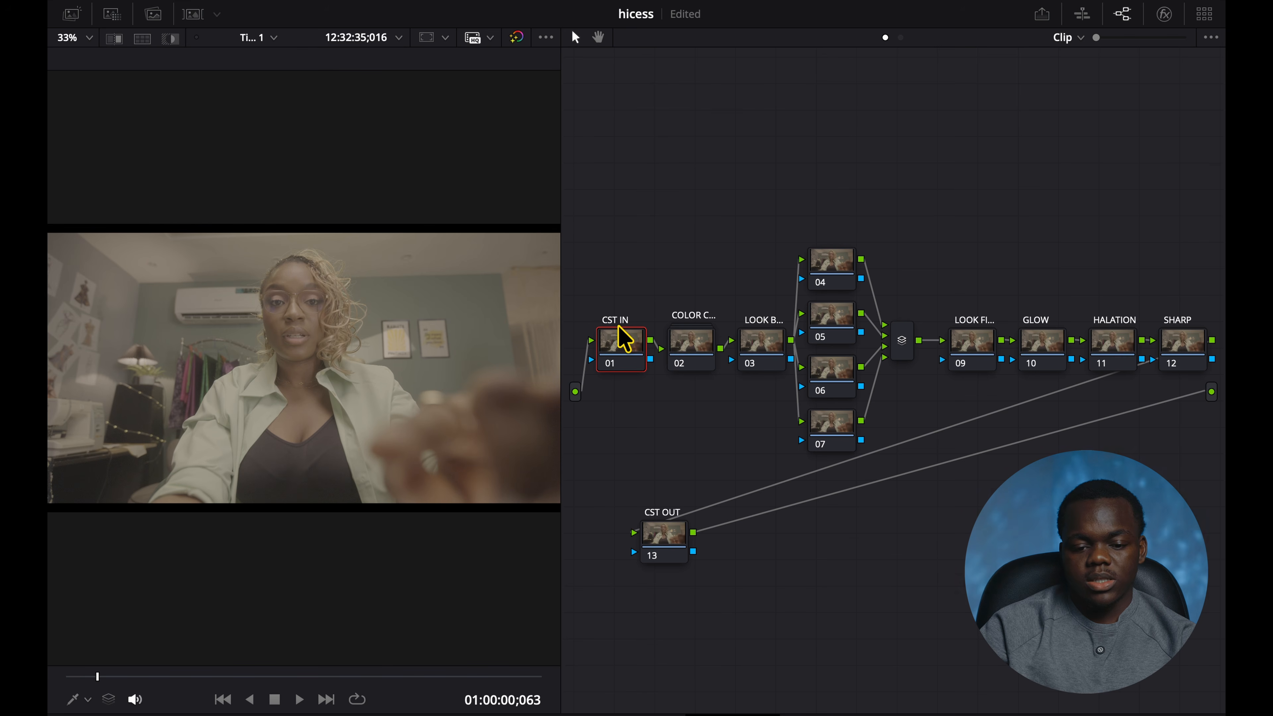
left_click_drag(615, 337, 616, 330)
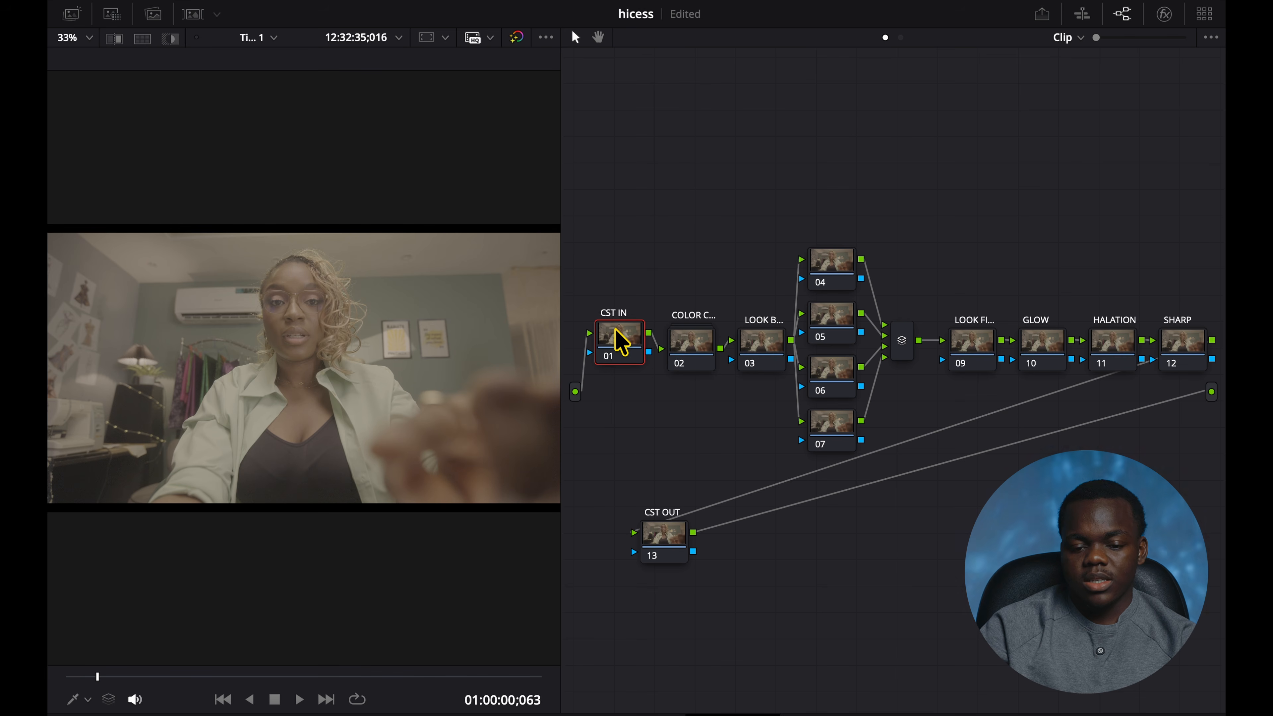
left_click(1163, 15)
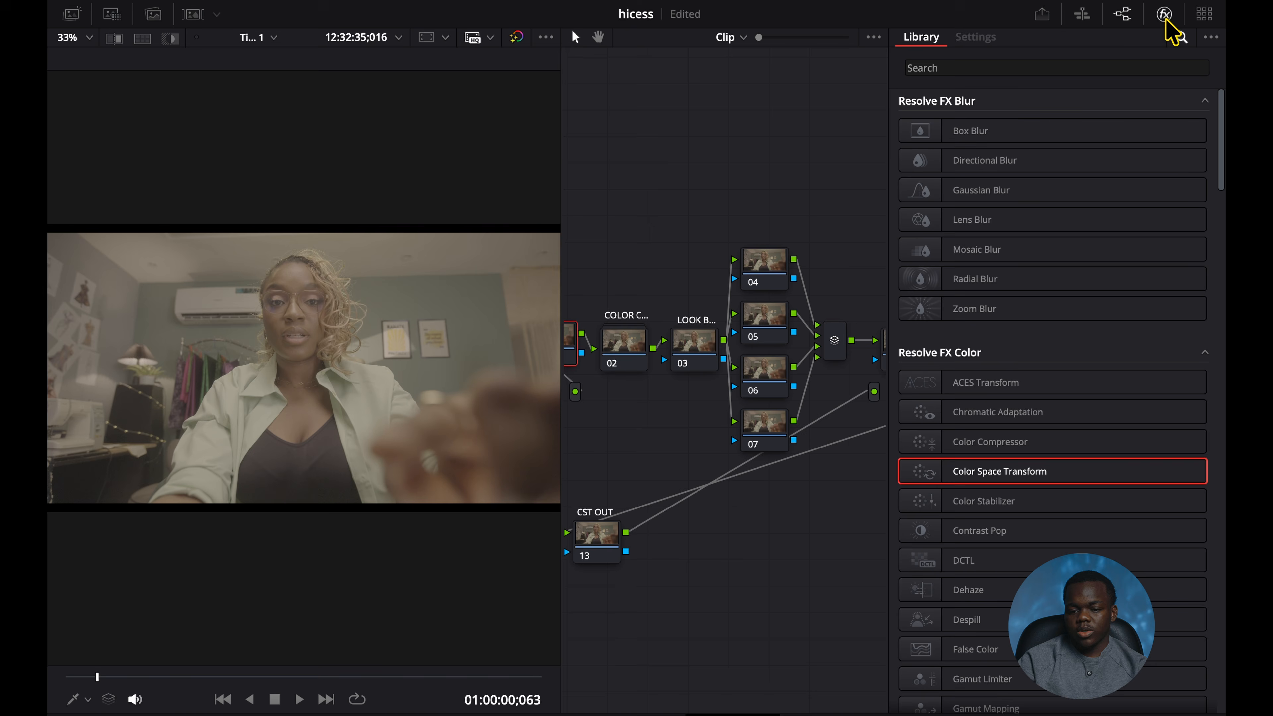
left_click_drag(999, 471, 662, 339)
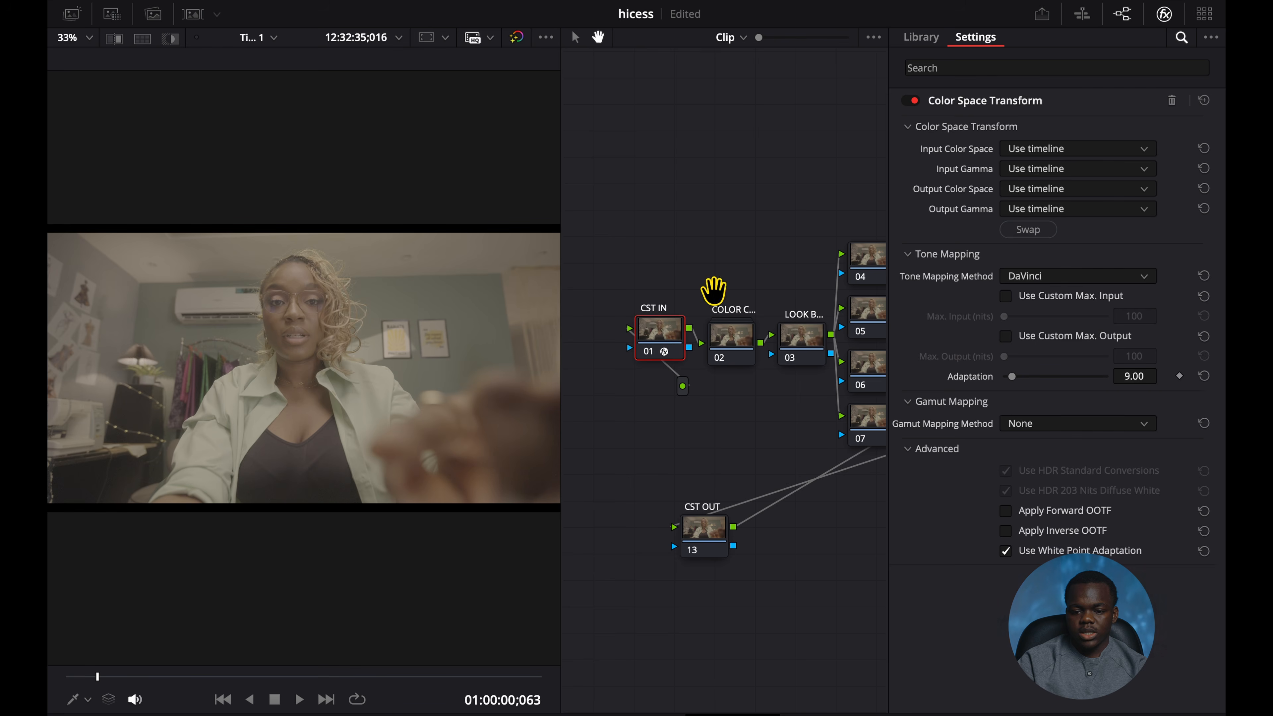
Search the effects library for COLO and apply the Color Space Transform effect to the CST OUT node.
left_click(989, 67)
type("COLO")
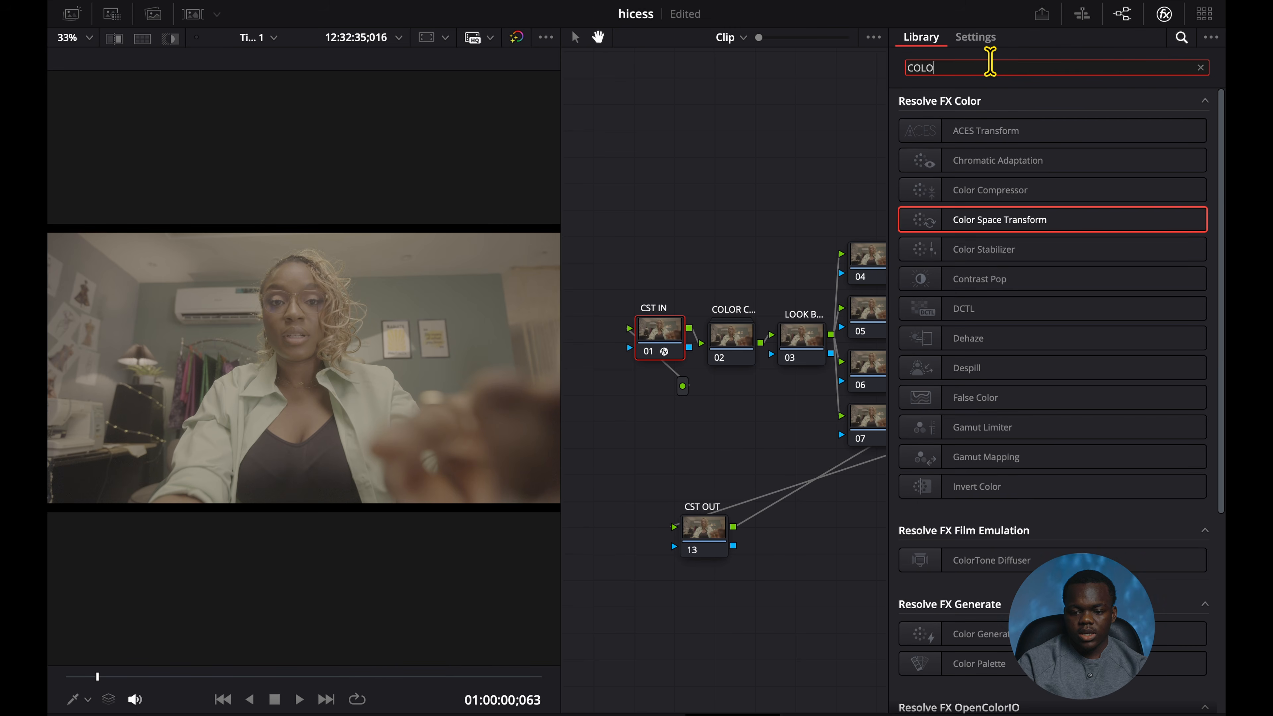
left_click_drag(928, 225, 703, 549)
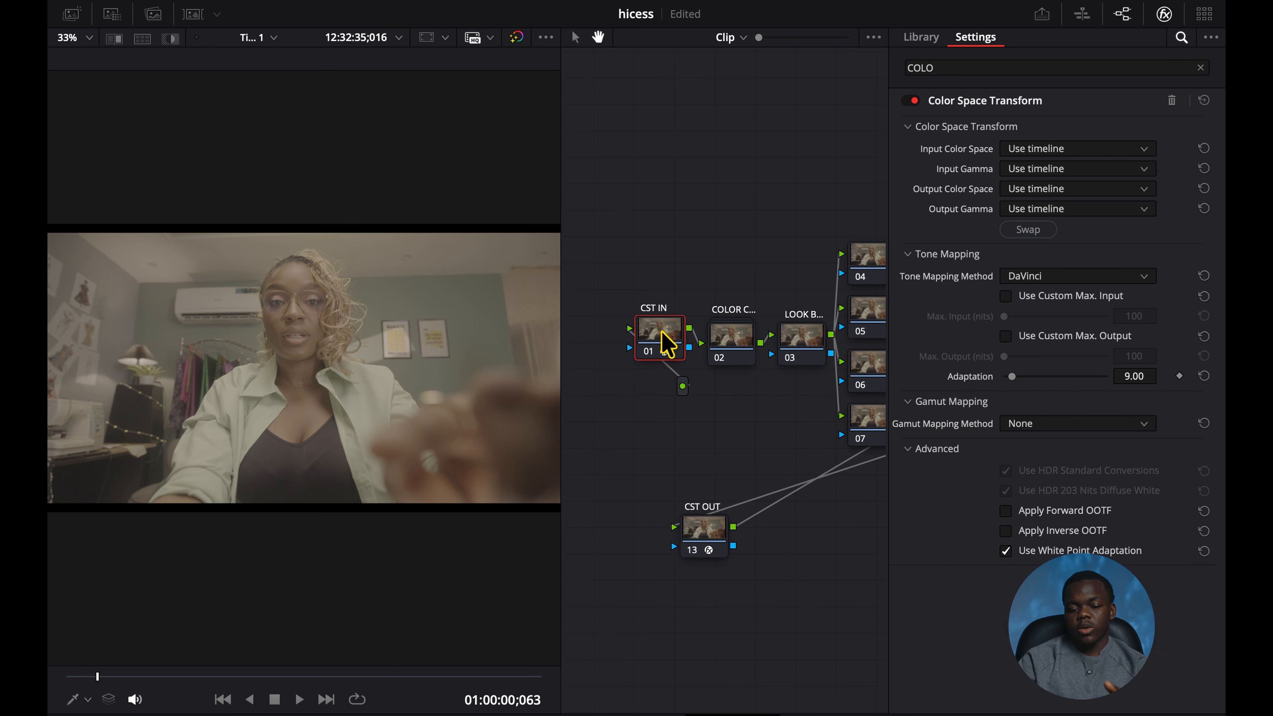
Set the CST IN transform's input color space to Sony S-Gamut3.Cine and its input gamma to Sony S-Log3.
left_click(1038, 149)
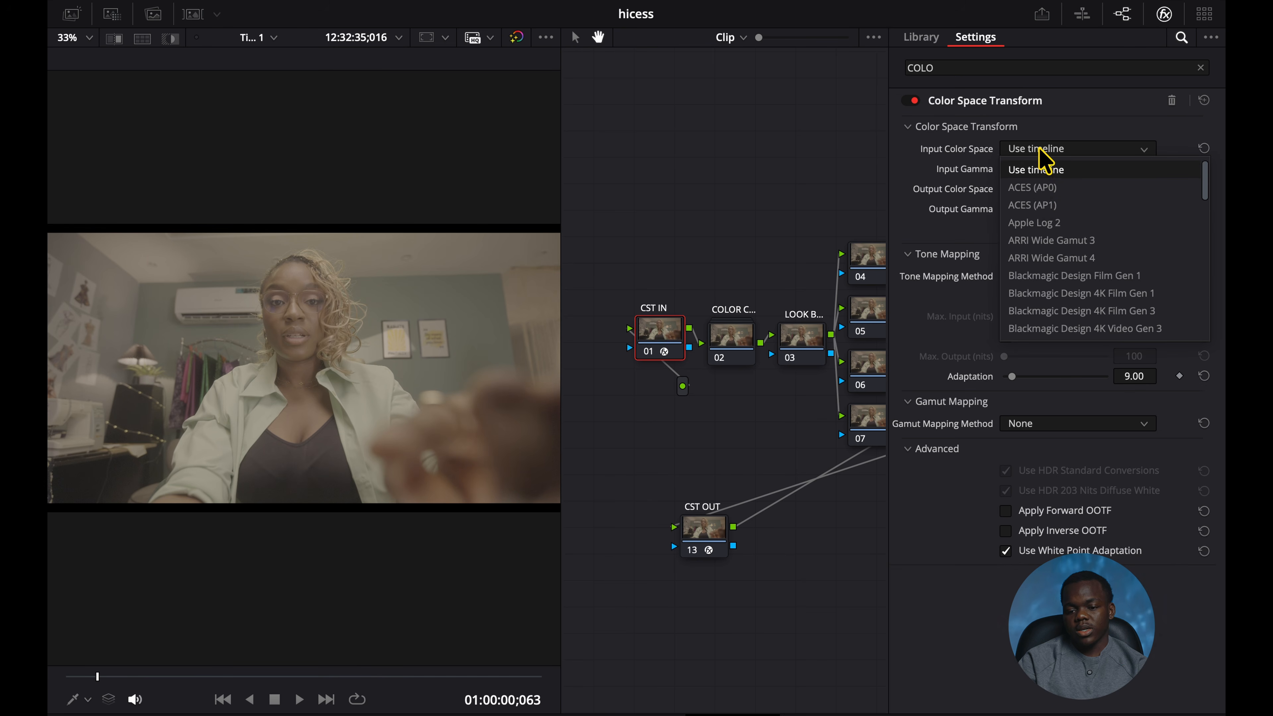
key("s")
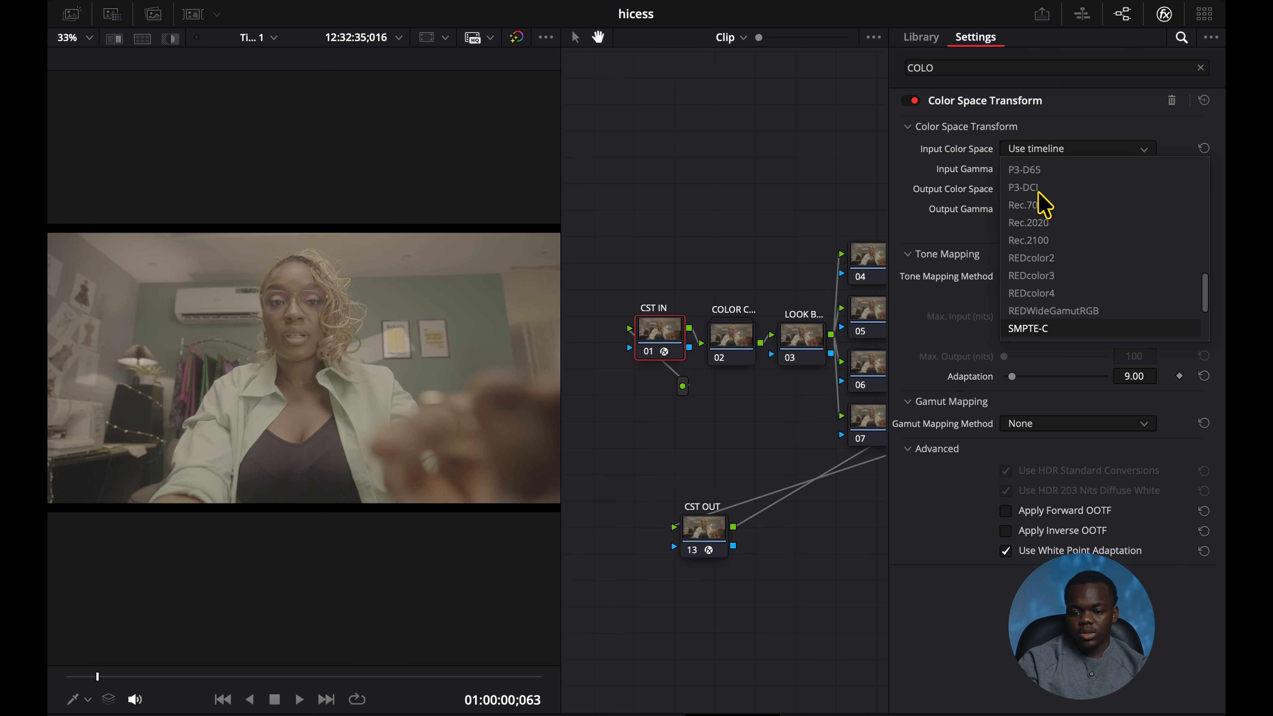
scroll(1061, 285, "down", 2)
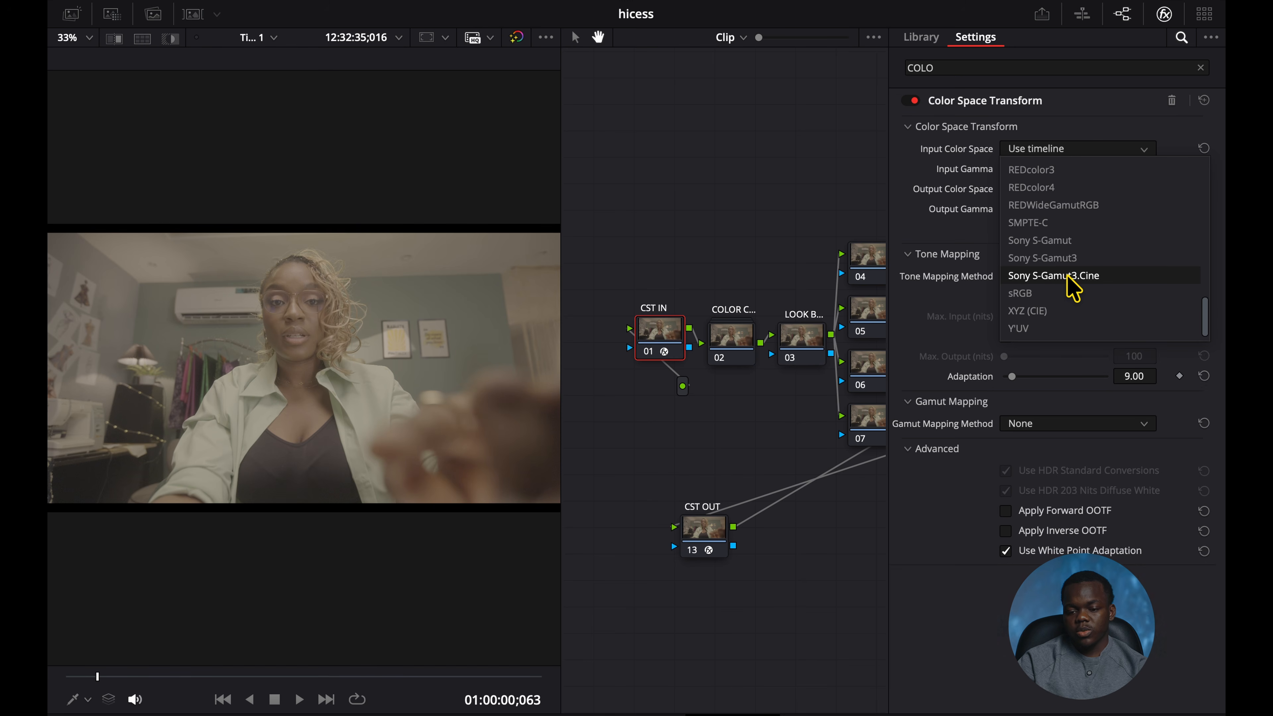
left_click(1070, 286)
left_click(1055, 169)
key("s")
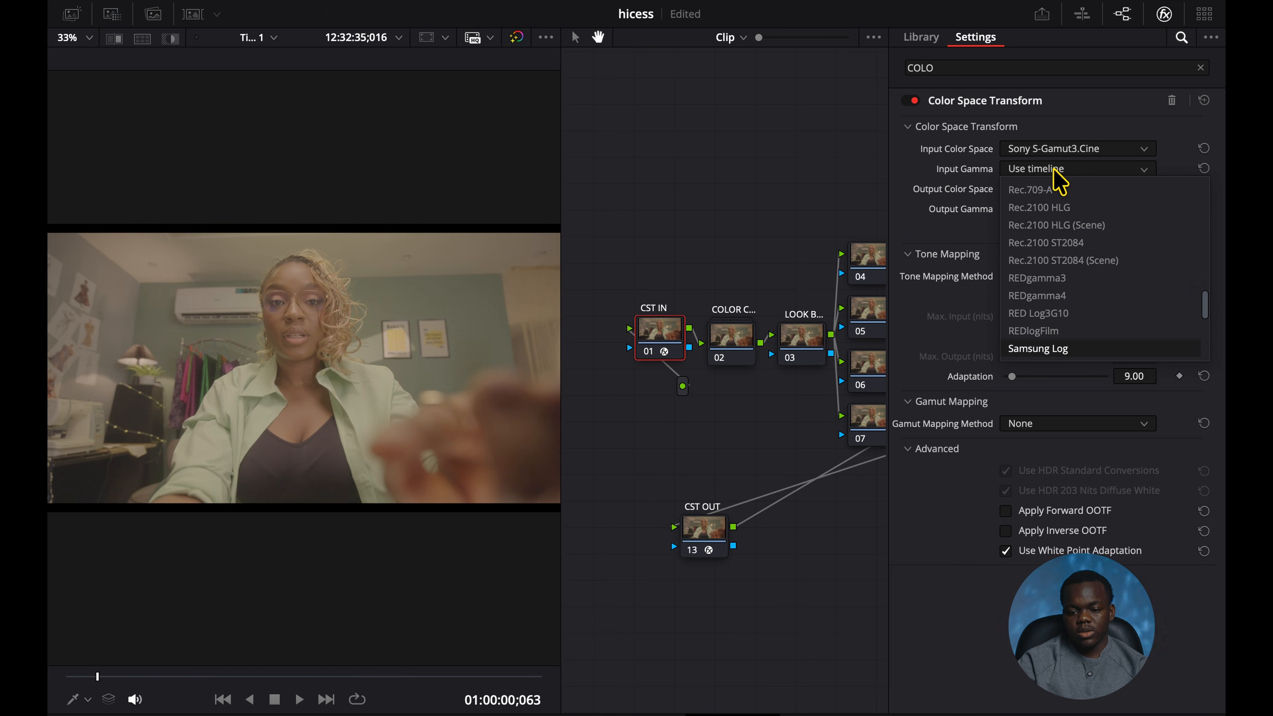
left_click(1072, 256)
Set the CST IN transform's output color space to DaVinci Wide Gamut and its output gamma to DaVinci Intermediate.
left_click(1067, 188)
scroll(1072, 210, "down", 7)
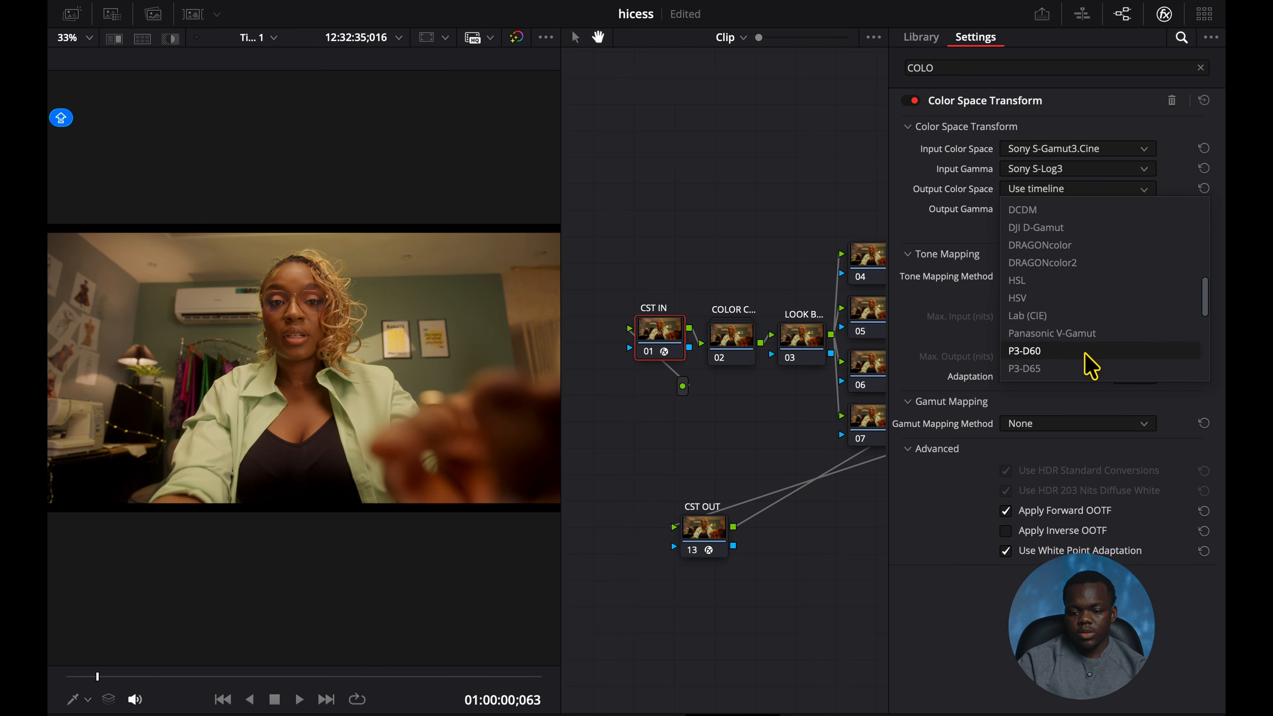
left_click(1072, 210)
left_click(1067, 209)
scroll(1067, 215, "down", 5)
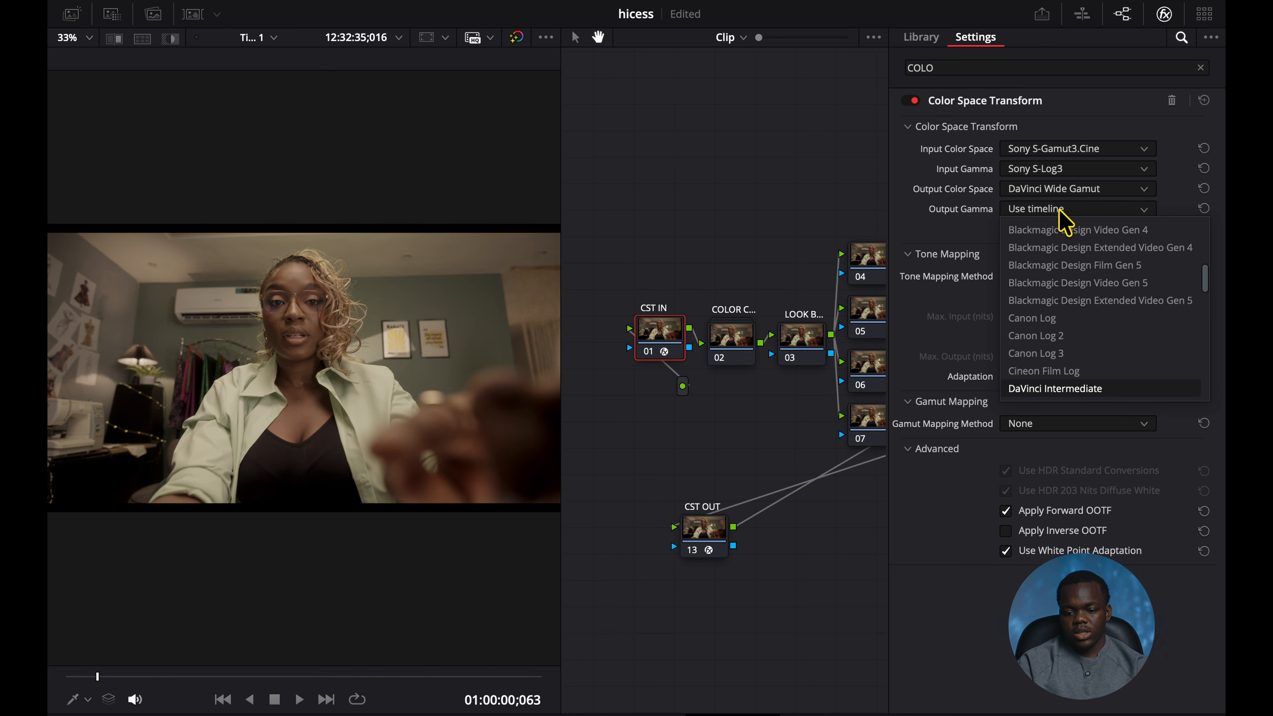
left_click(1009, 390)
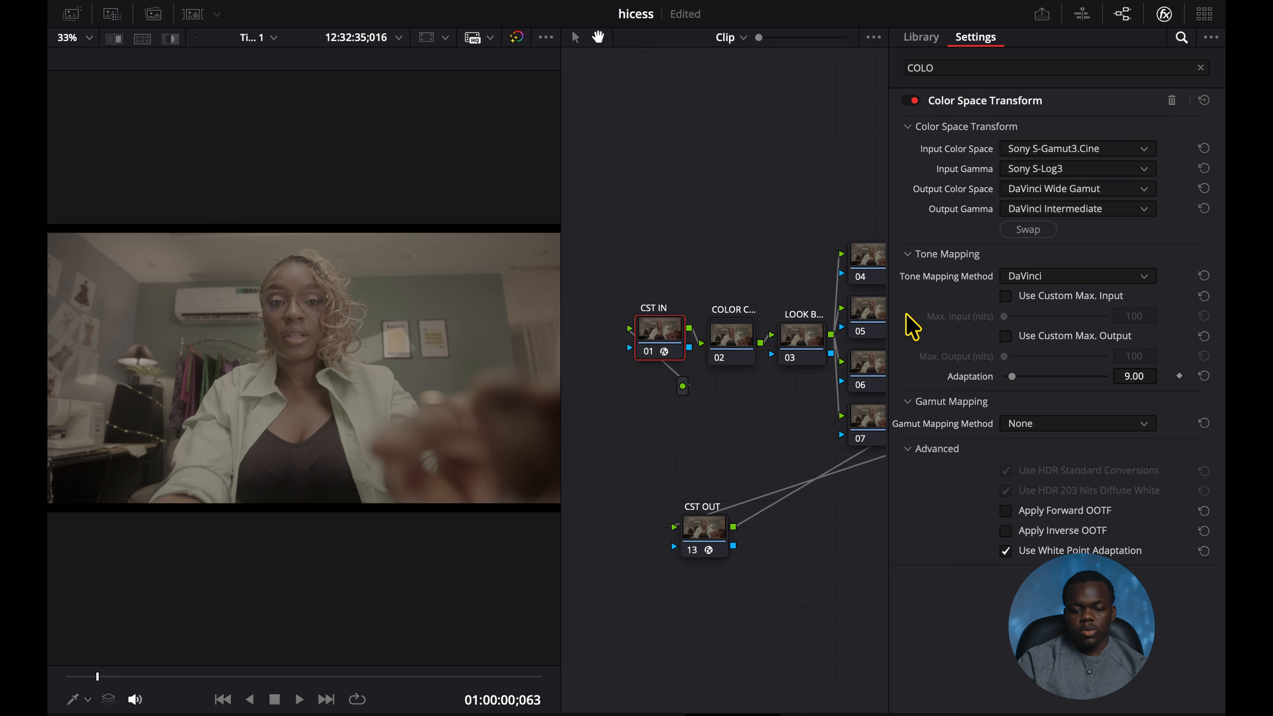
Set the CST OUT transform's input color space to DaVinci Wide Gamut and its input gamma to DaVinci Intermediate.
left_click(708, 541)
left_click(1023, 150)
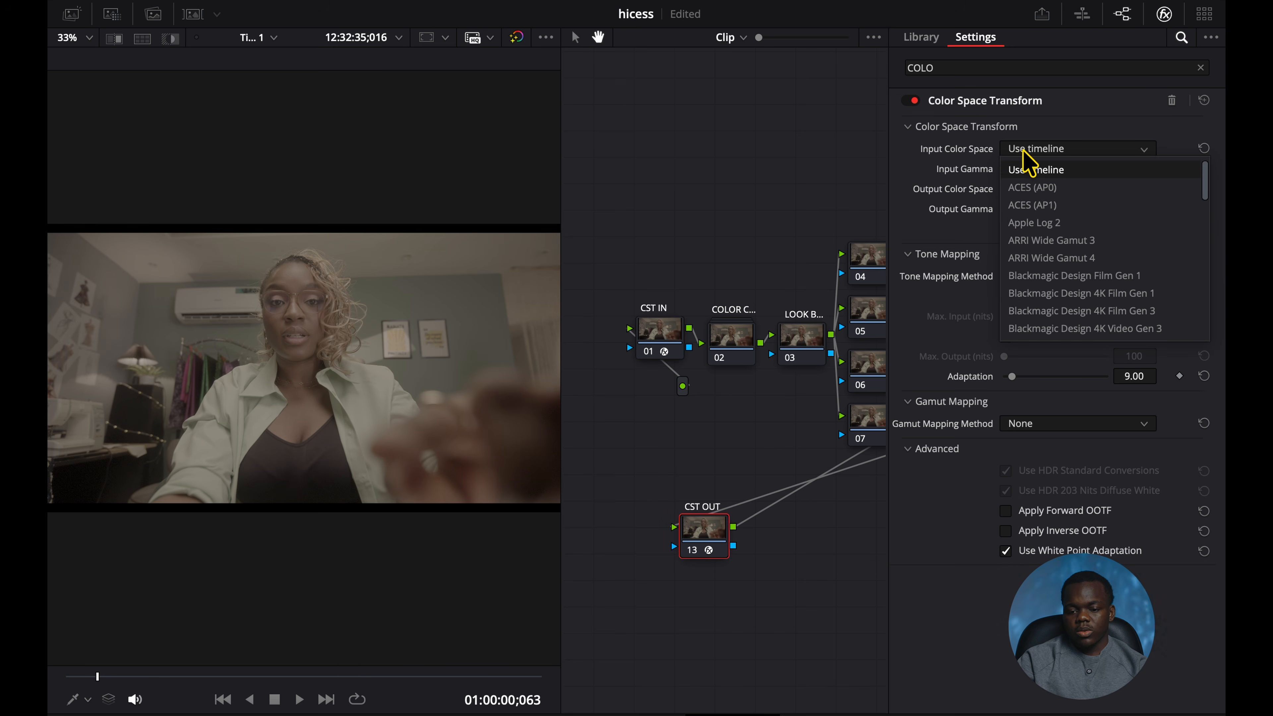
scroll(1052, 225, "down", 5)
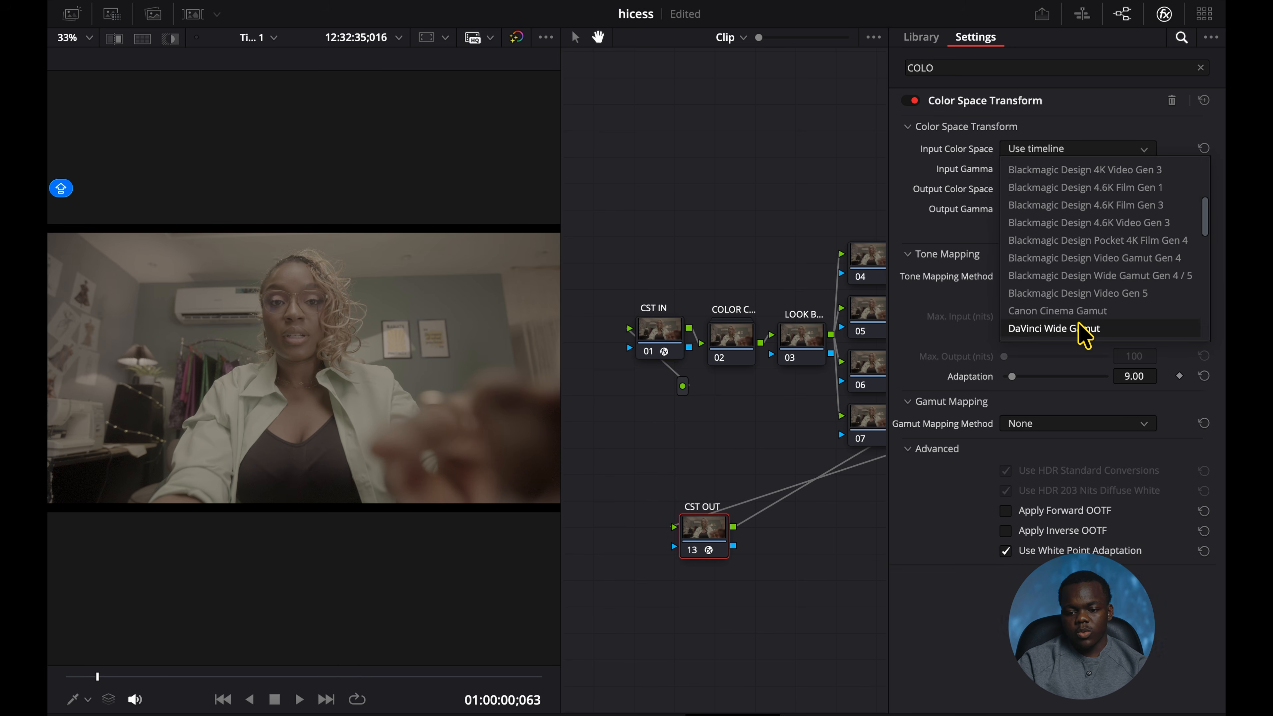
left_click(1048, 328)
left_click(1061, 169)
scroll(1061, 211, "down", 10)
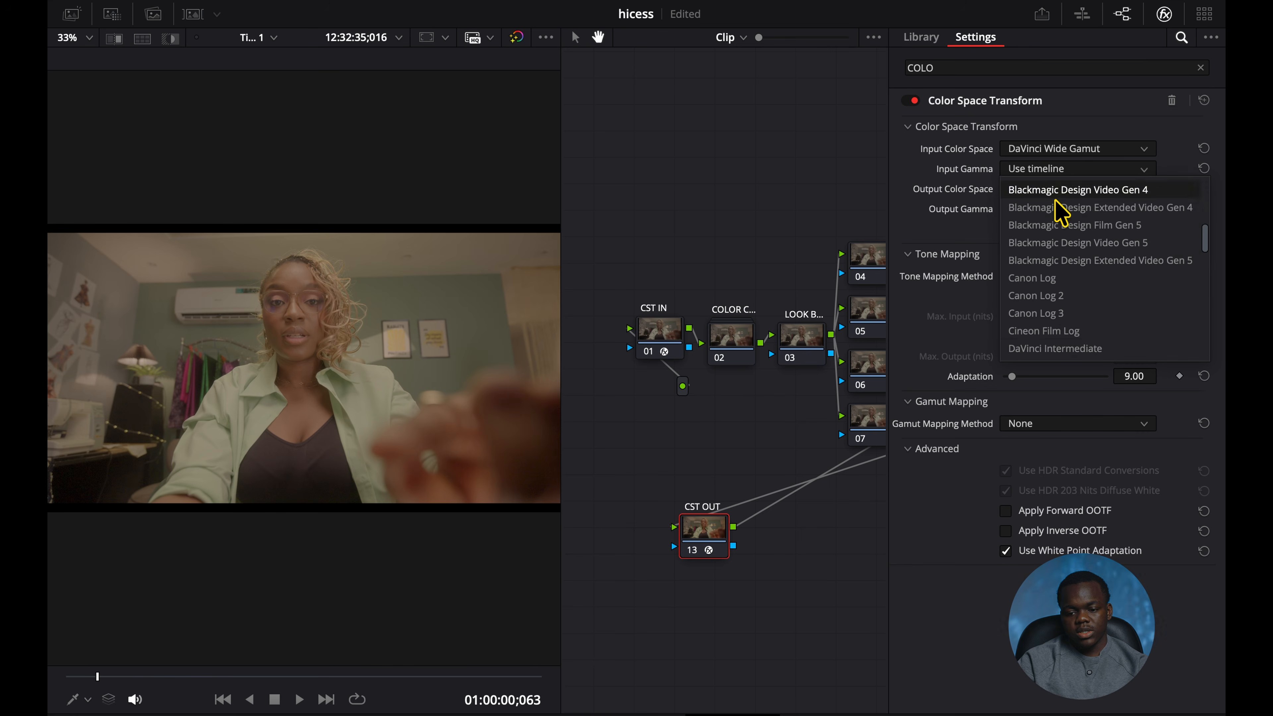
left_click(1072, 347)
Set the CST OUT transform's output color space to Rec.709 and output gamma to Gamma 2.4, and close the effects library.
left_click(1056, 190)
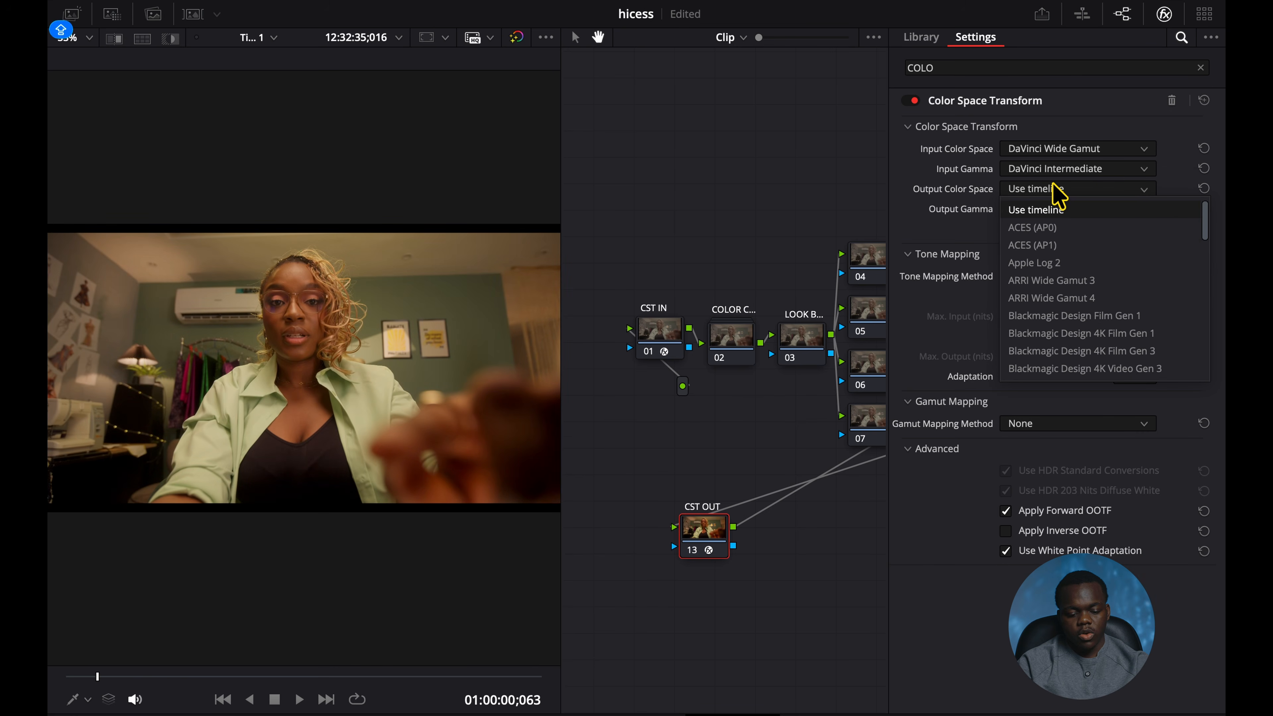
scroll(1027, 251, "down", 10)
left_click(1002, 373)
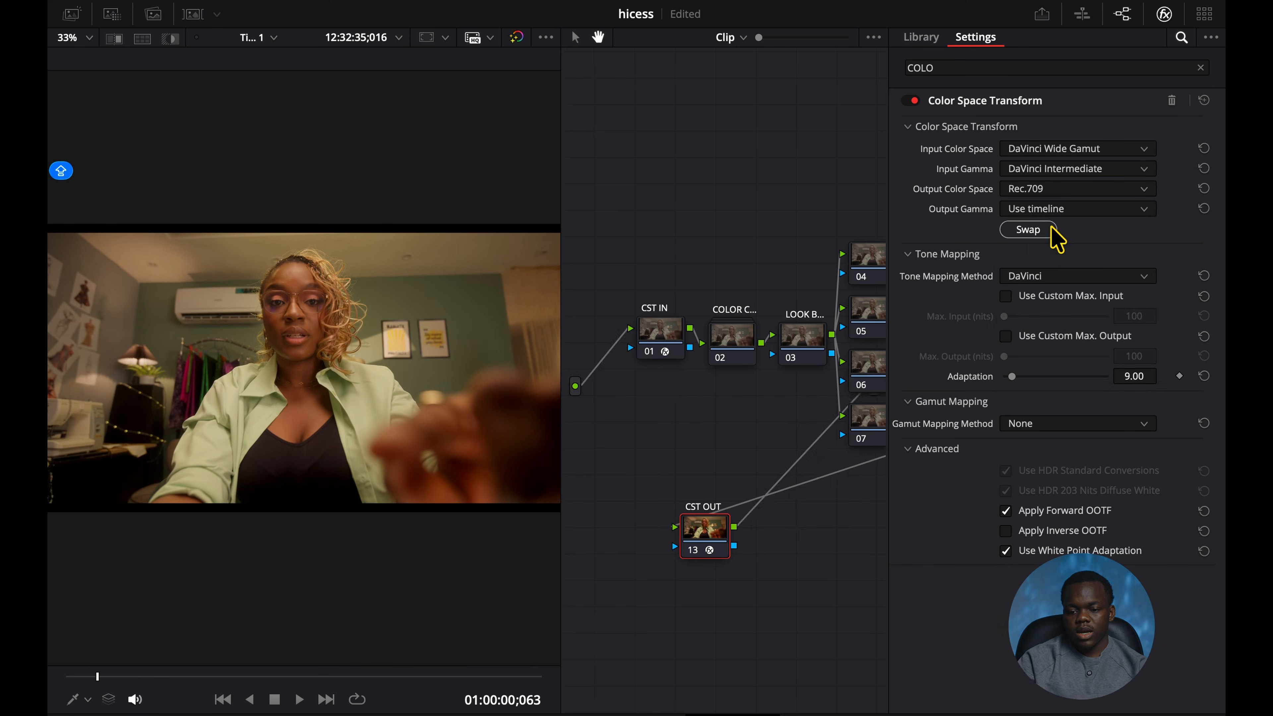
left_click(1052, 209)
scroll(1056, 226, "down", 5)
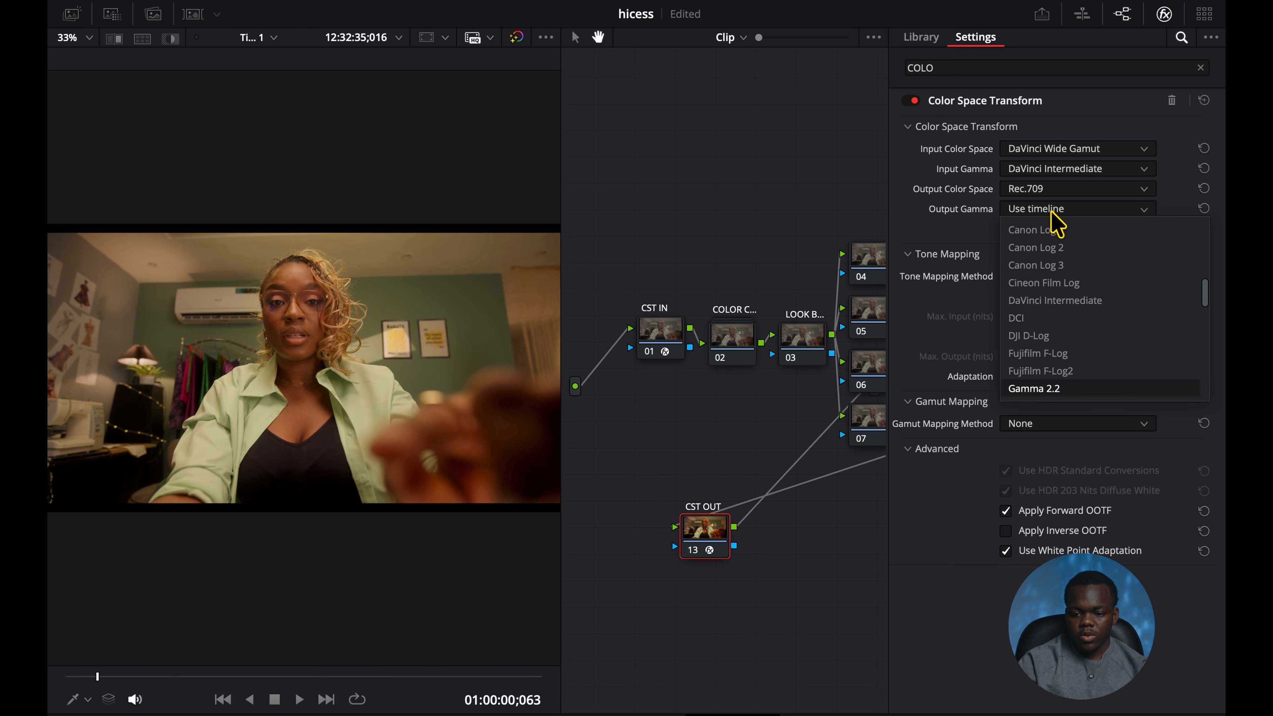
scroll(1062, 301, "down", 3)
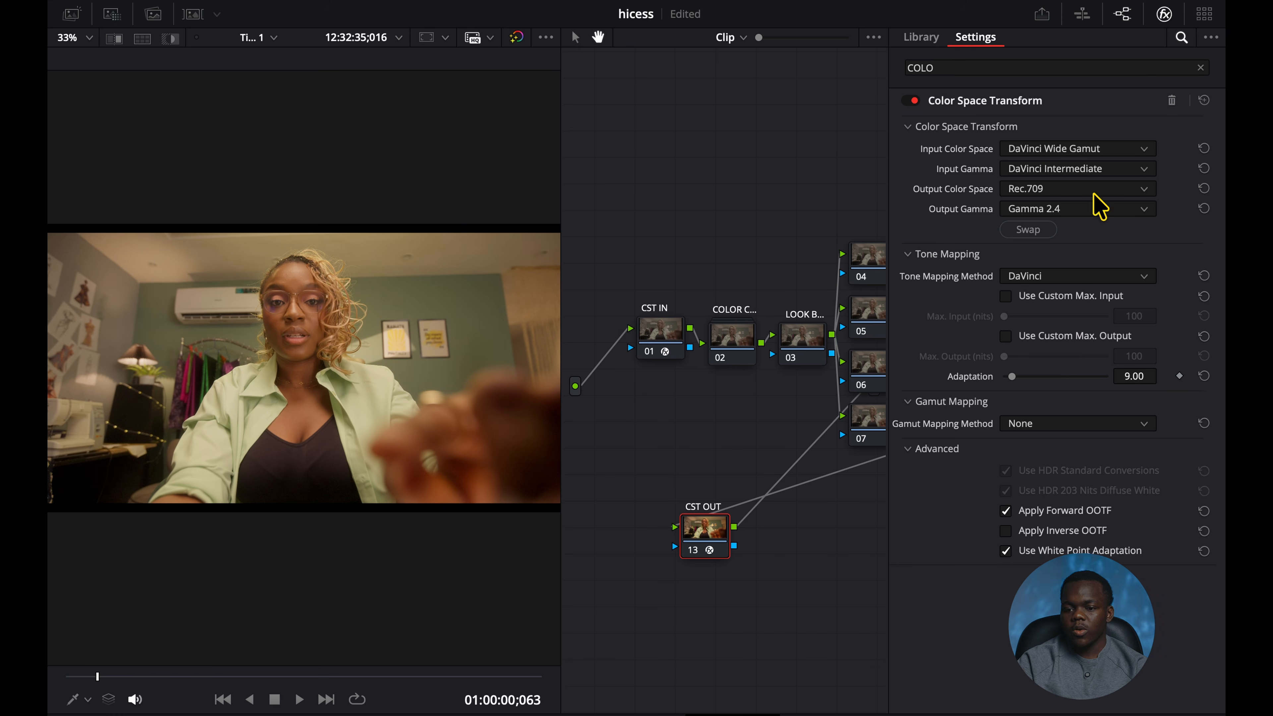
left_click(1163, 15)
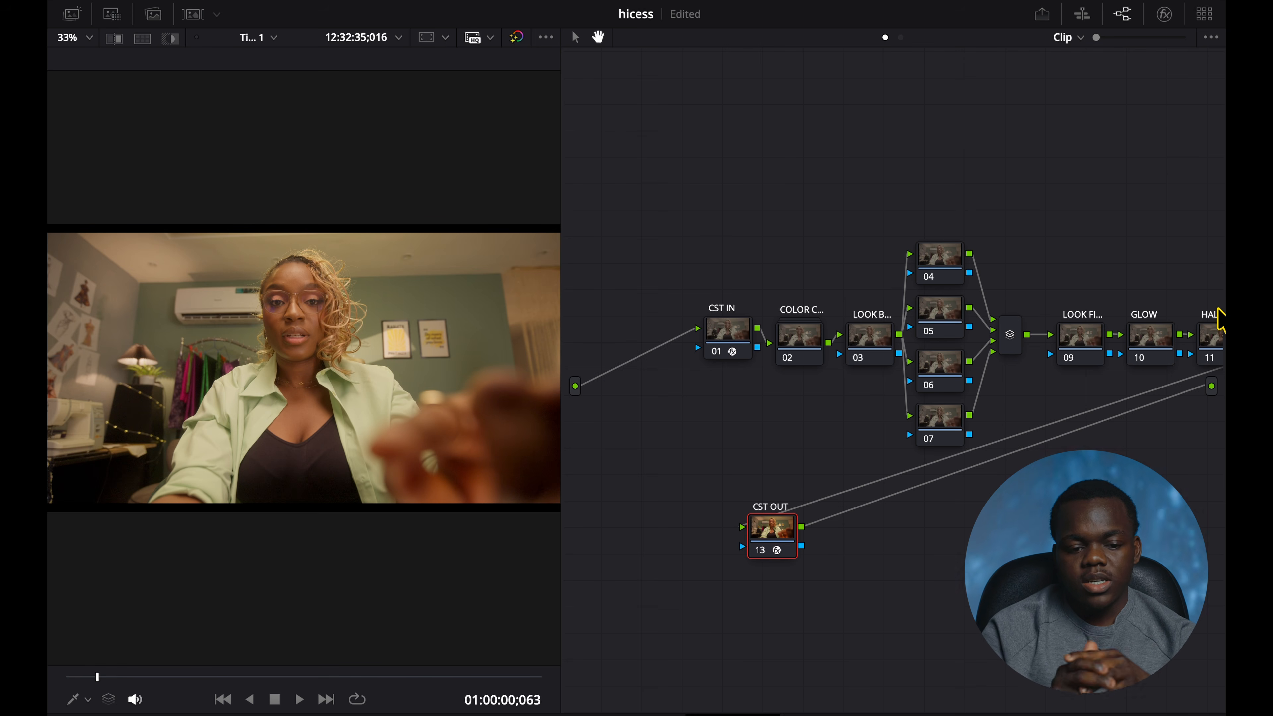
Open the COLOR CORRECTION compound node and restore the full grading layout with the primaries color wheels.
left_click_drag(800, 351, 801, 316)
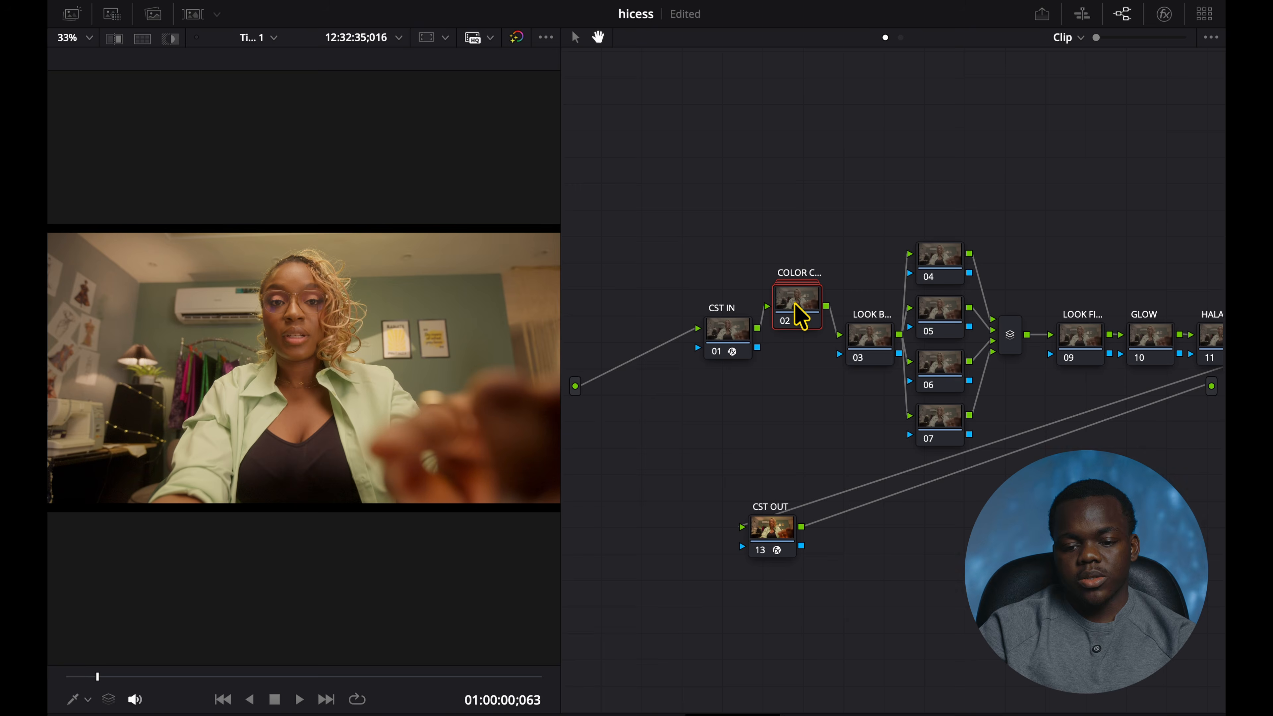
double_click(797, 307)
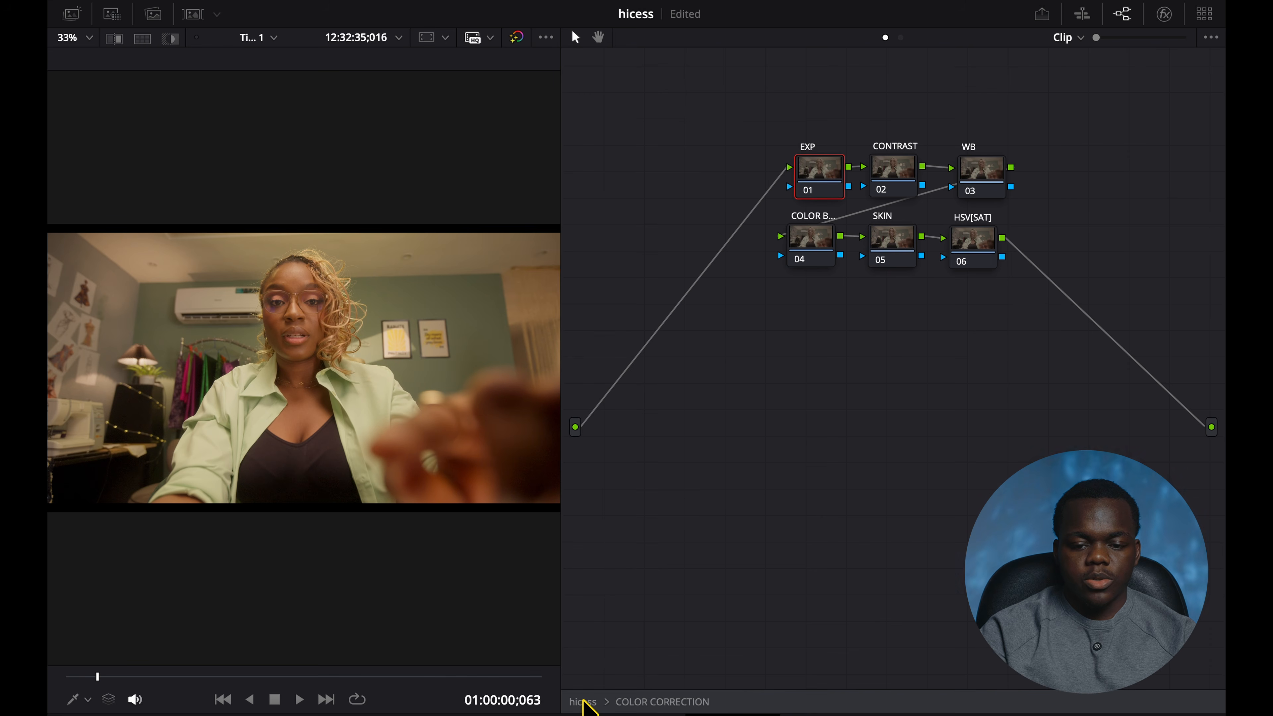
key("shift+f")
left_click(173, 453)
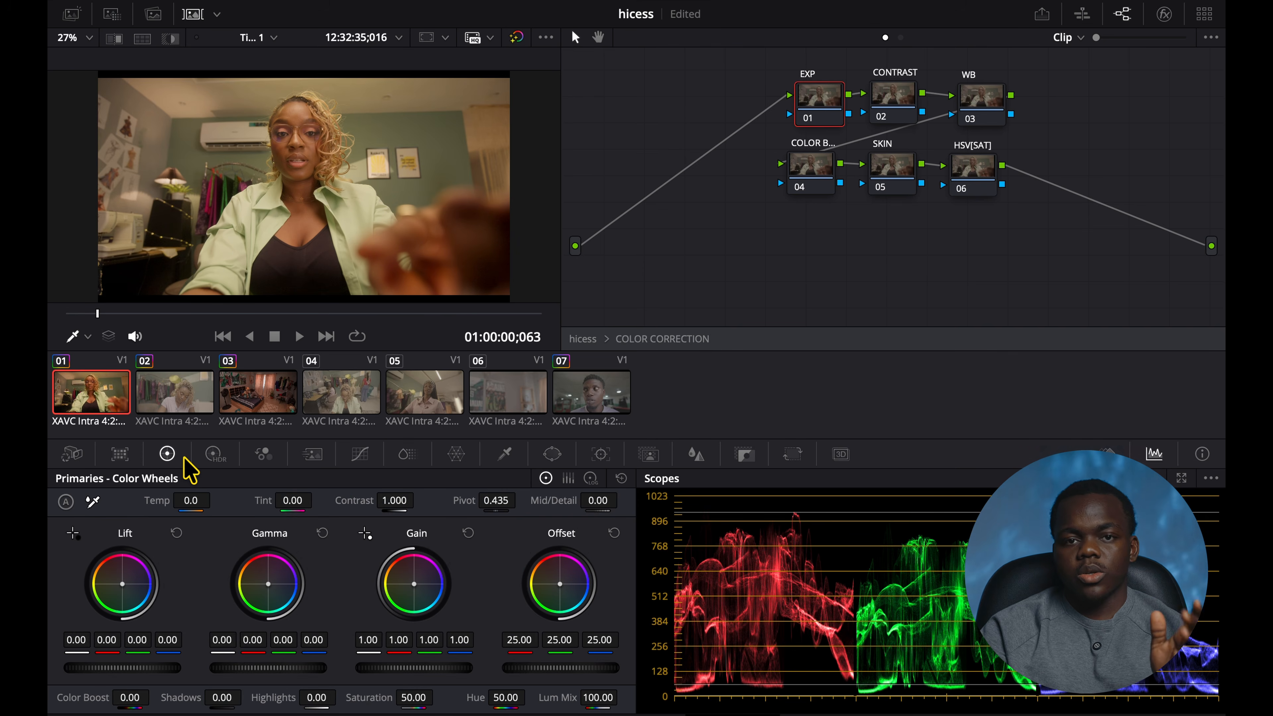
On the EXP node, raise the HDR global exposure to 0.14 and lower the primaries Lift to -0.01.
left_click(215, 454)
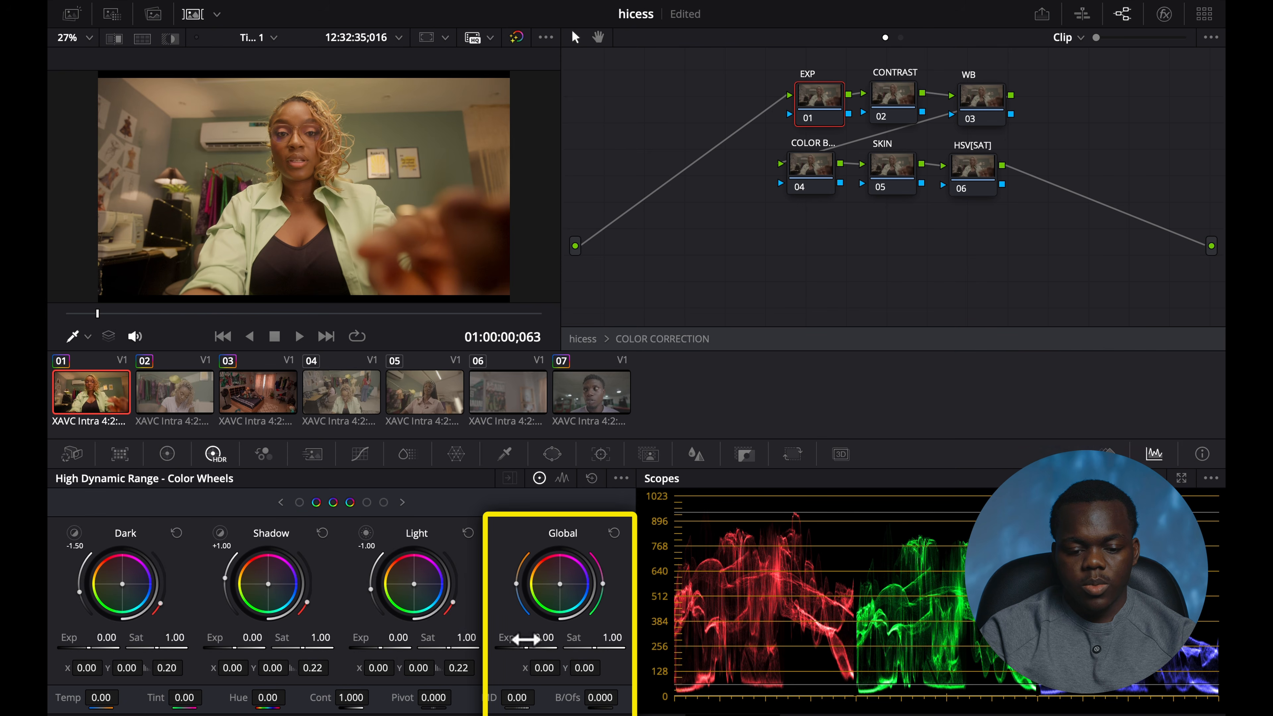
left_click_drag(520, 645, 530, 645)
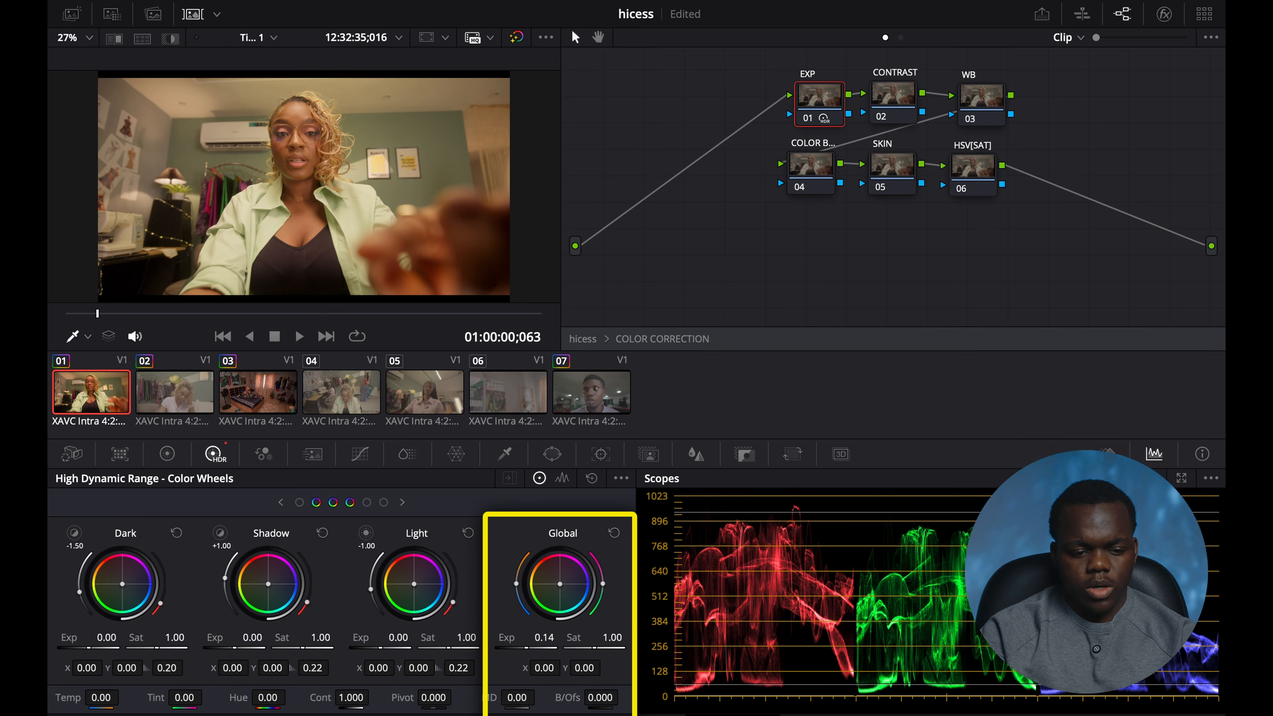
left_click(167, 453)
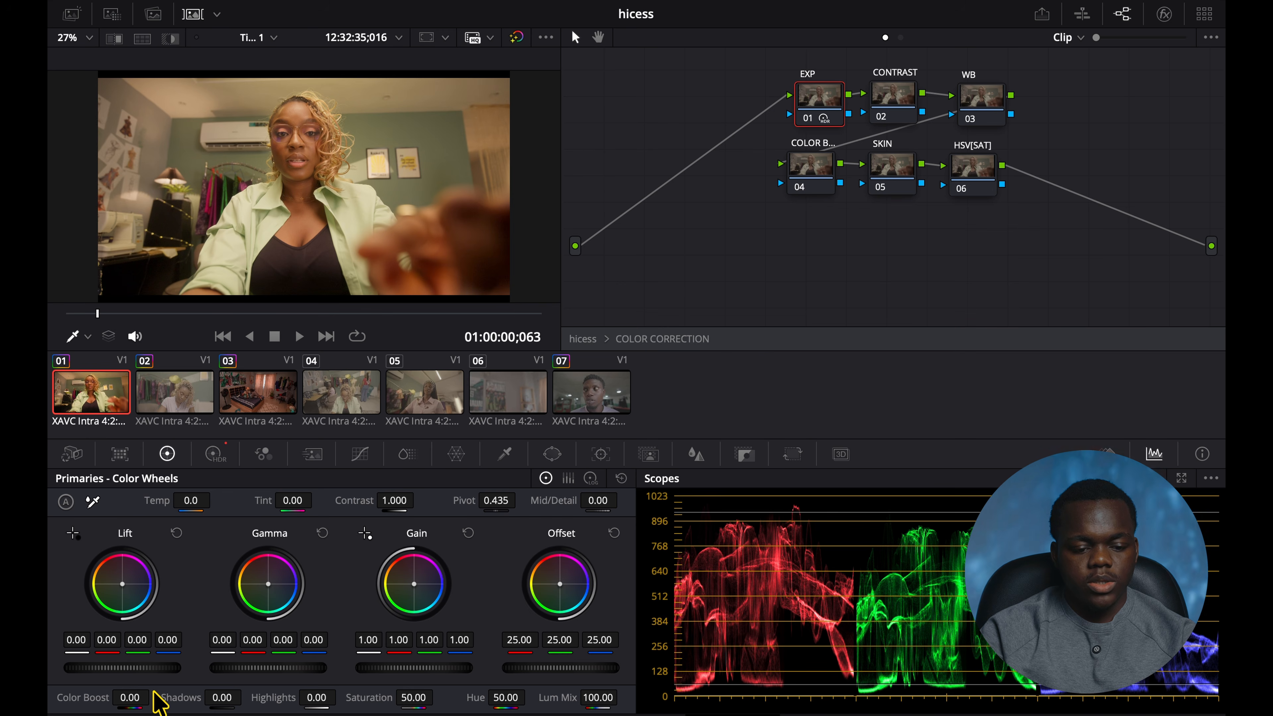
left_click_drag(156, 672, 160, 668)
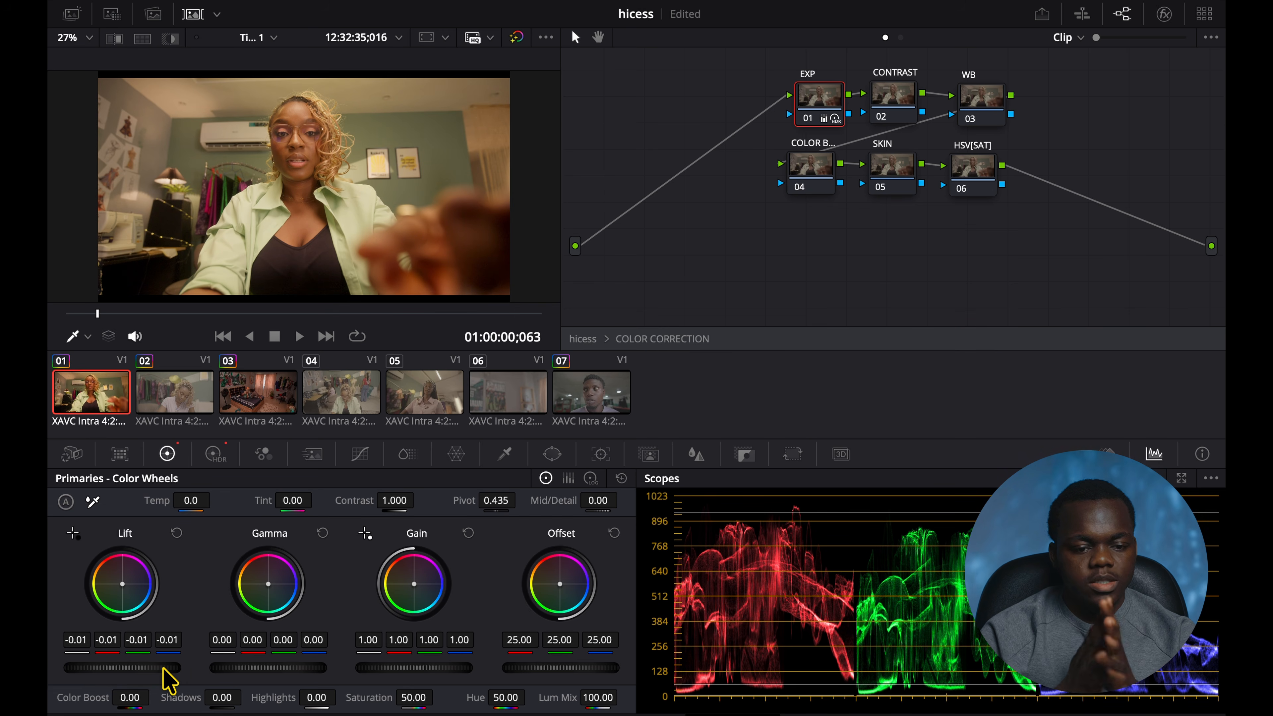
On the CONTRAST node, set the pivot to 0.336 and raise the contrast to 1.130.
left_click(898, 102)
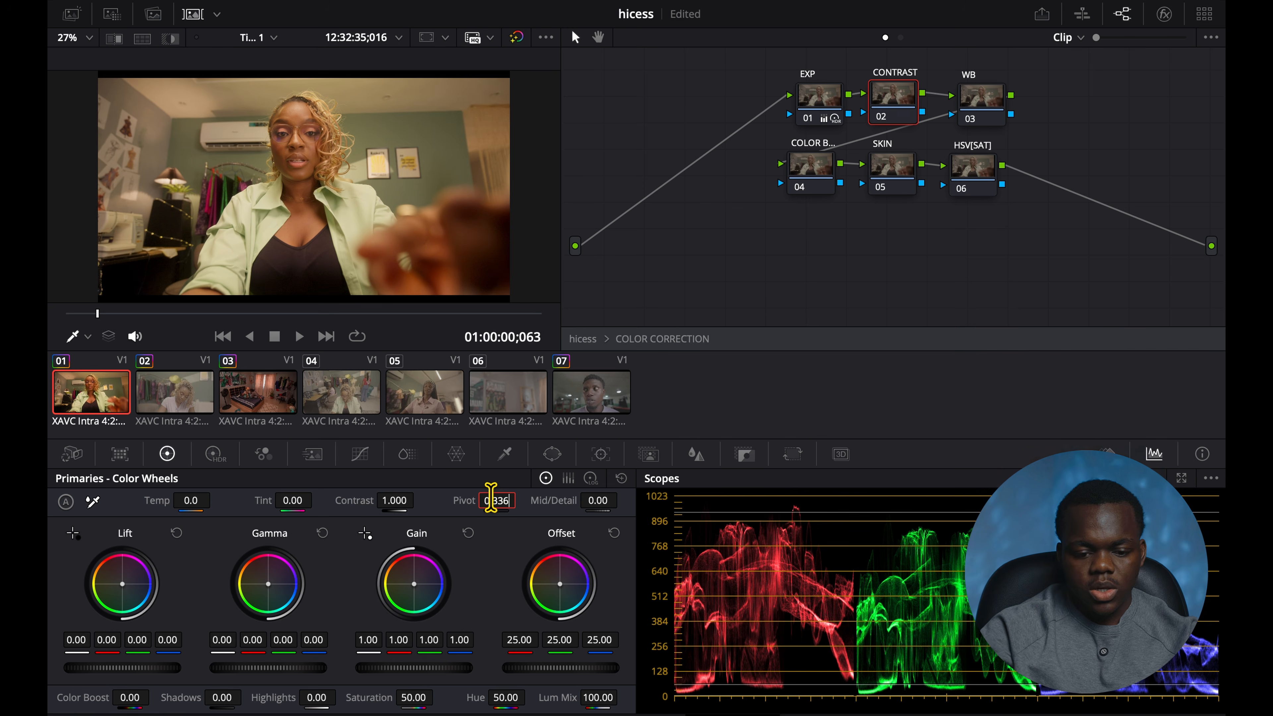
key("Return")
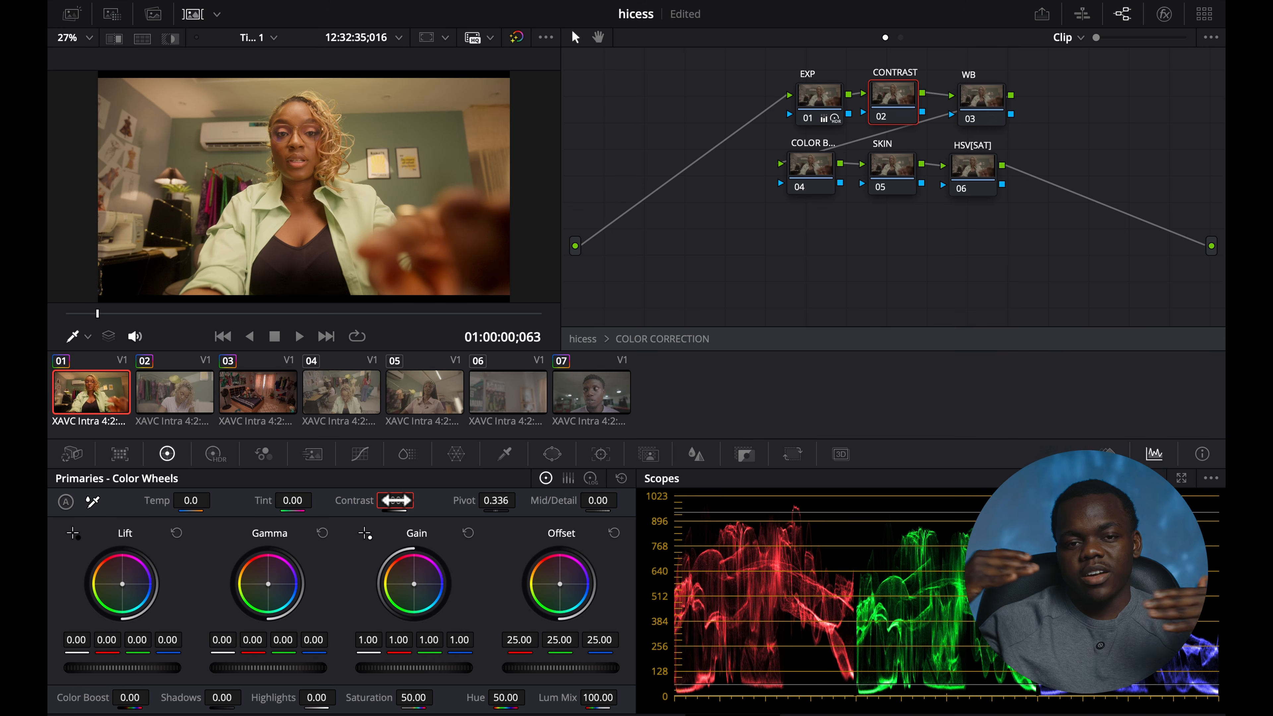
left_click_drag(396, 500, 434, 500)
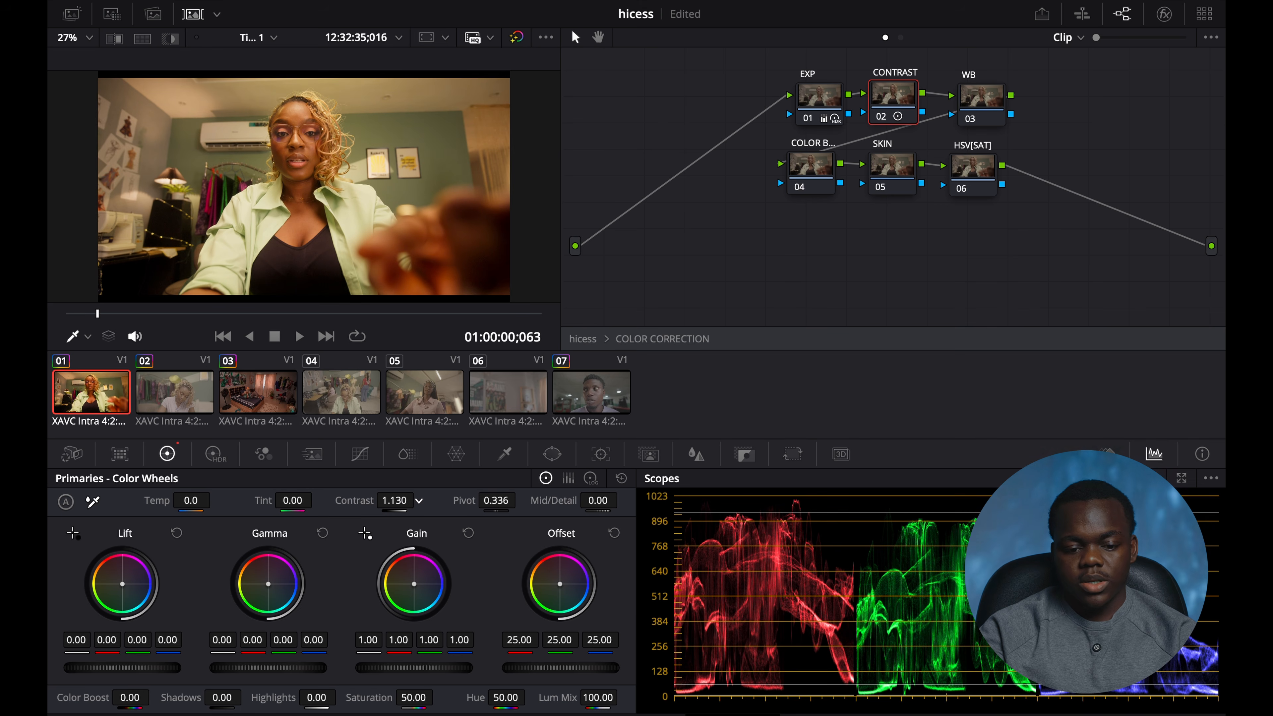
Set the WB node's gamma to Linear and balance its Gain to red 0.93, green 1.01 and blue 1.10.
left_click(973, 99)
right_click(981, 103)
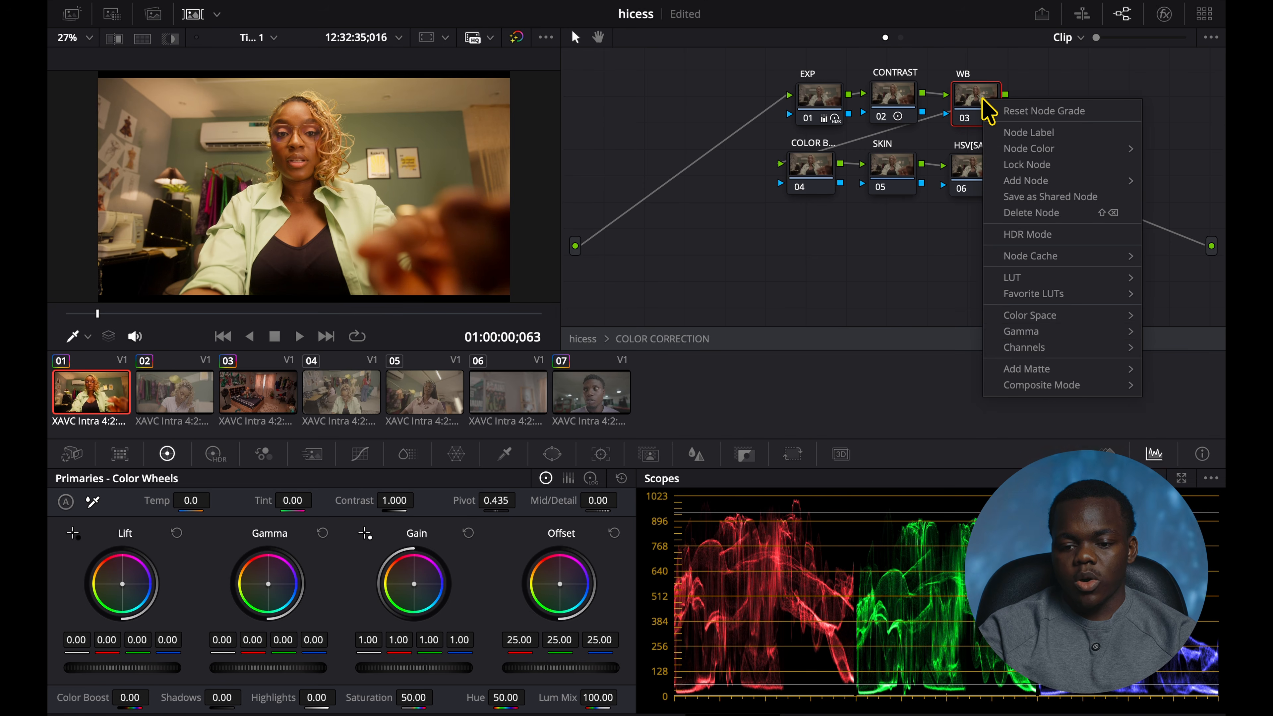
mouse_move(1002, 332)
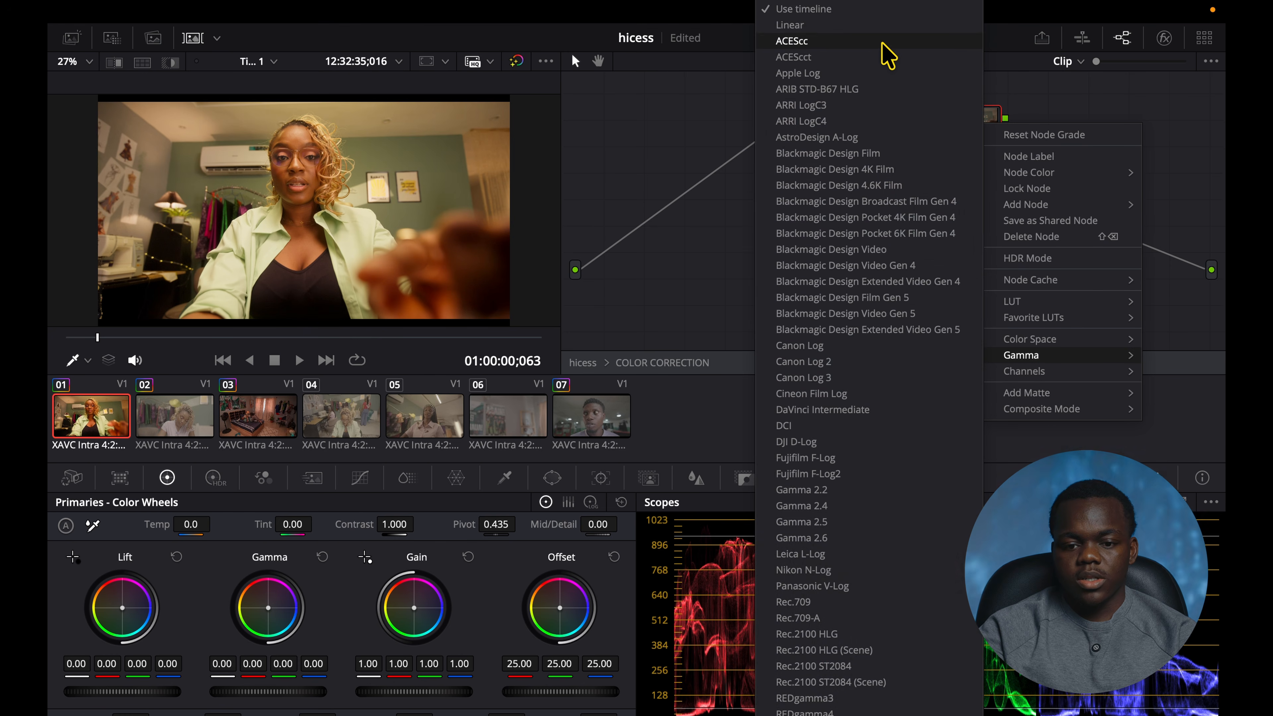
left_click(880, 27)
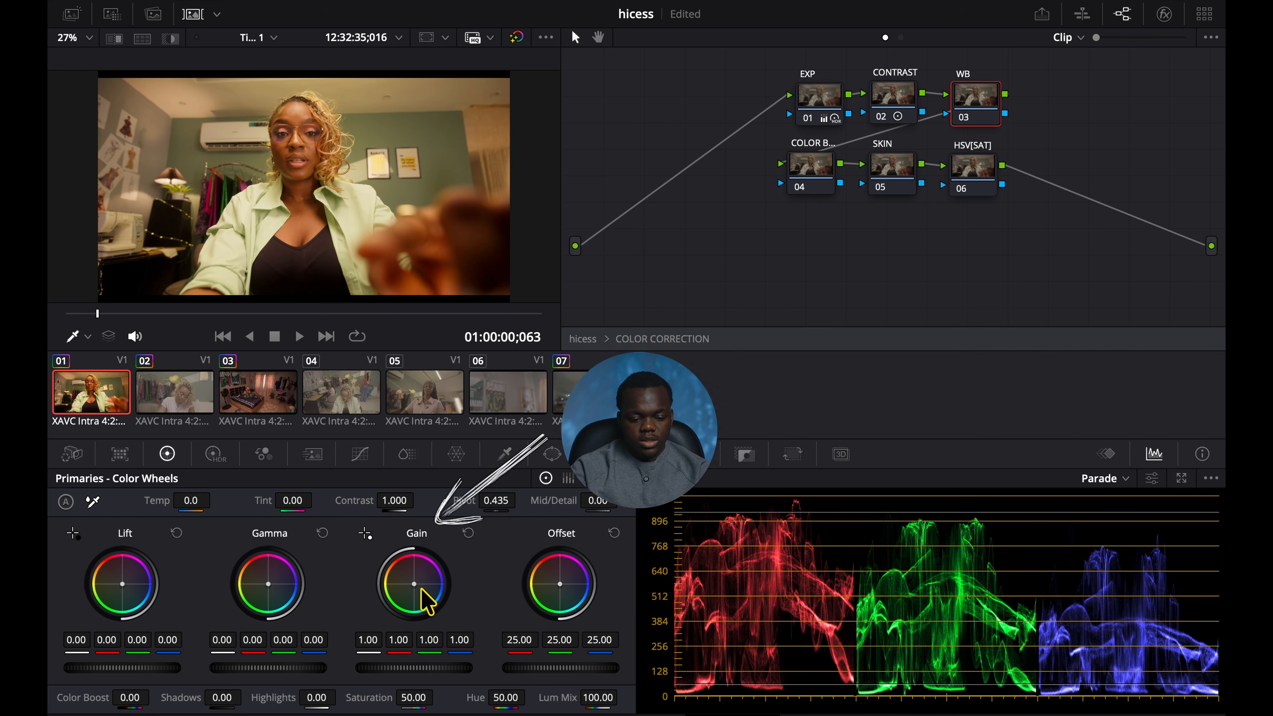
left_click_drag(414, 583, 416, 585)
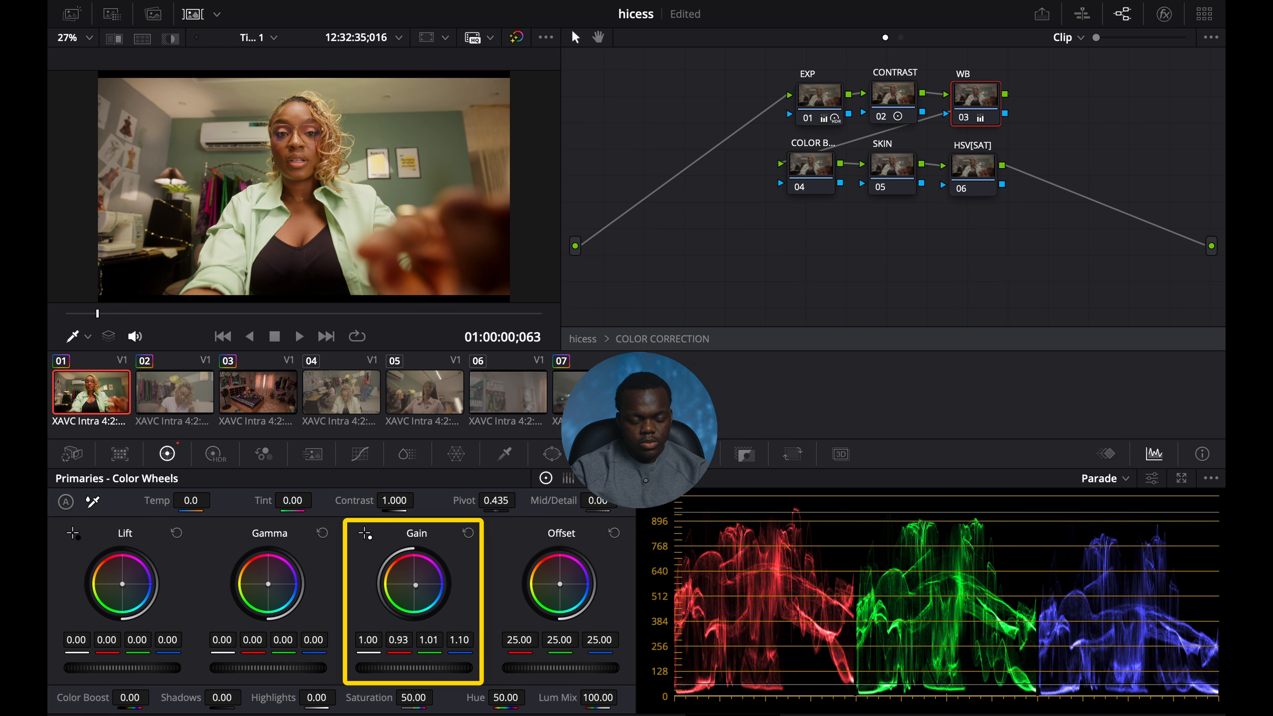
On the COLOR B... node (04), set the Offset to red 23.80 and blue 26.84.
left_click_drag(415, 585, 415, 587)
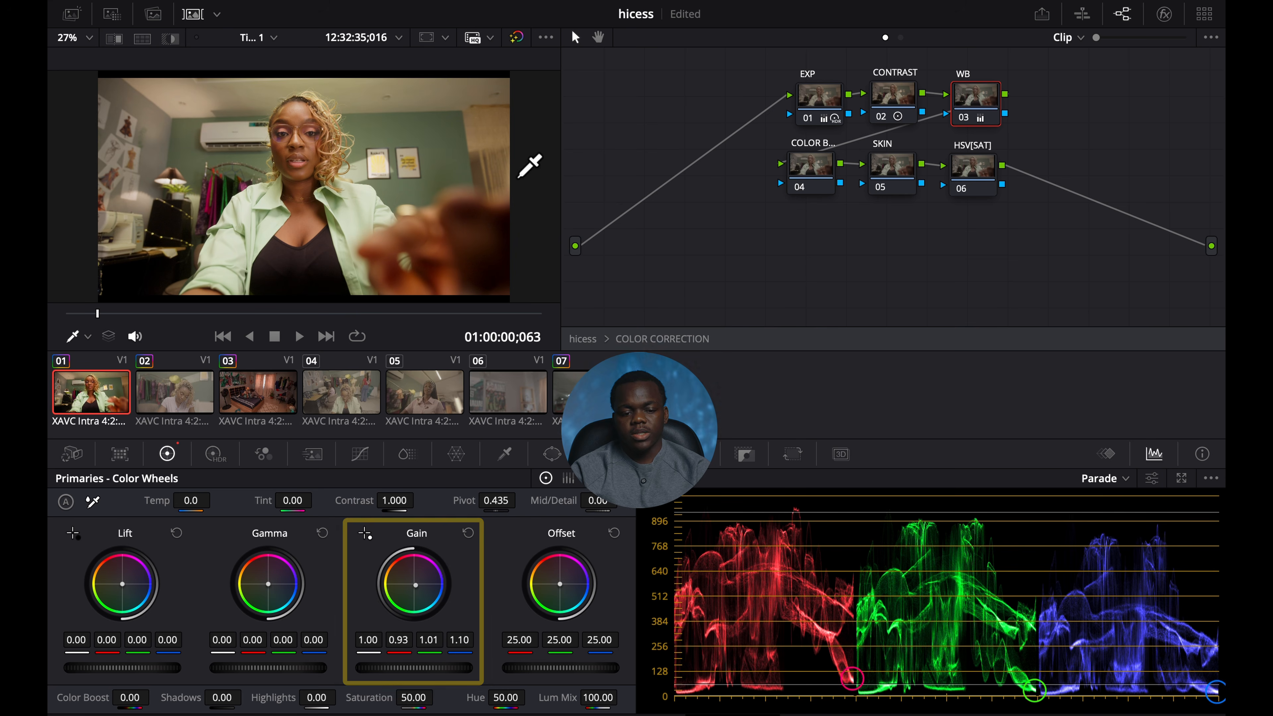
left_click(808, 169)
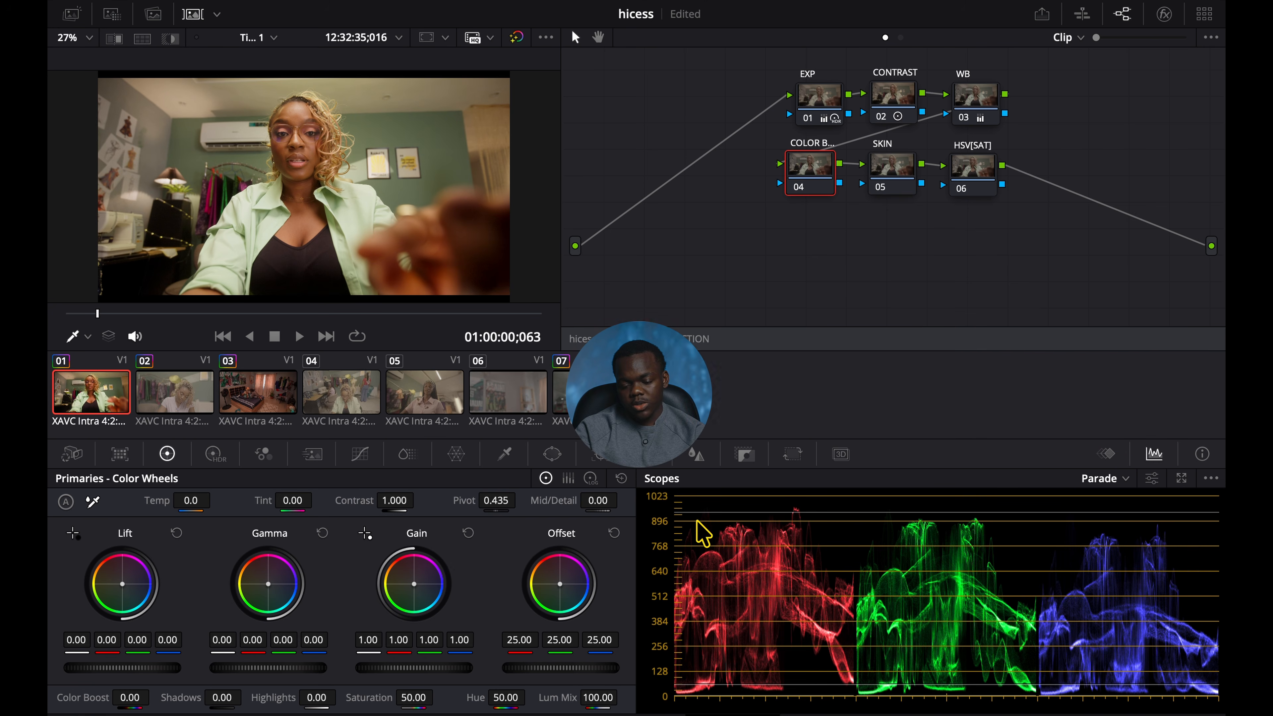
left_click_drag(596, 636, 725, 636)
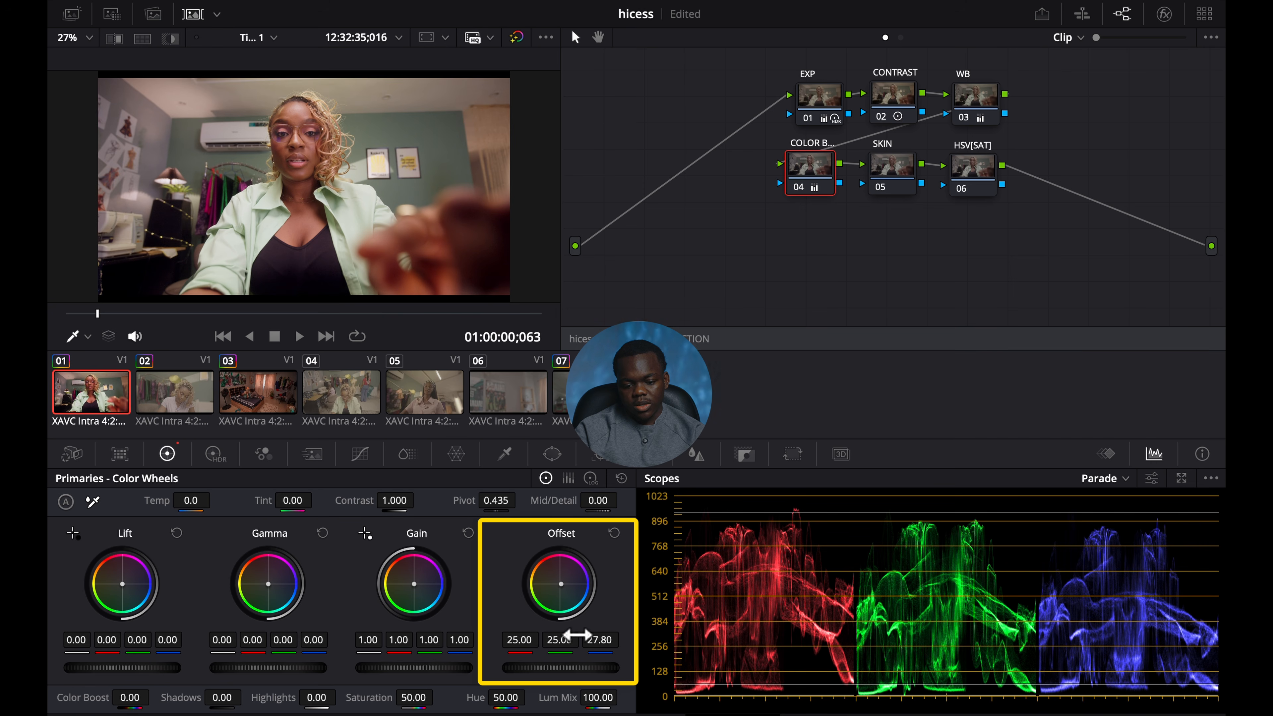
left_click_drag(599, 640, 518, 647)
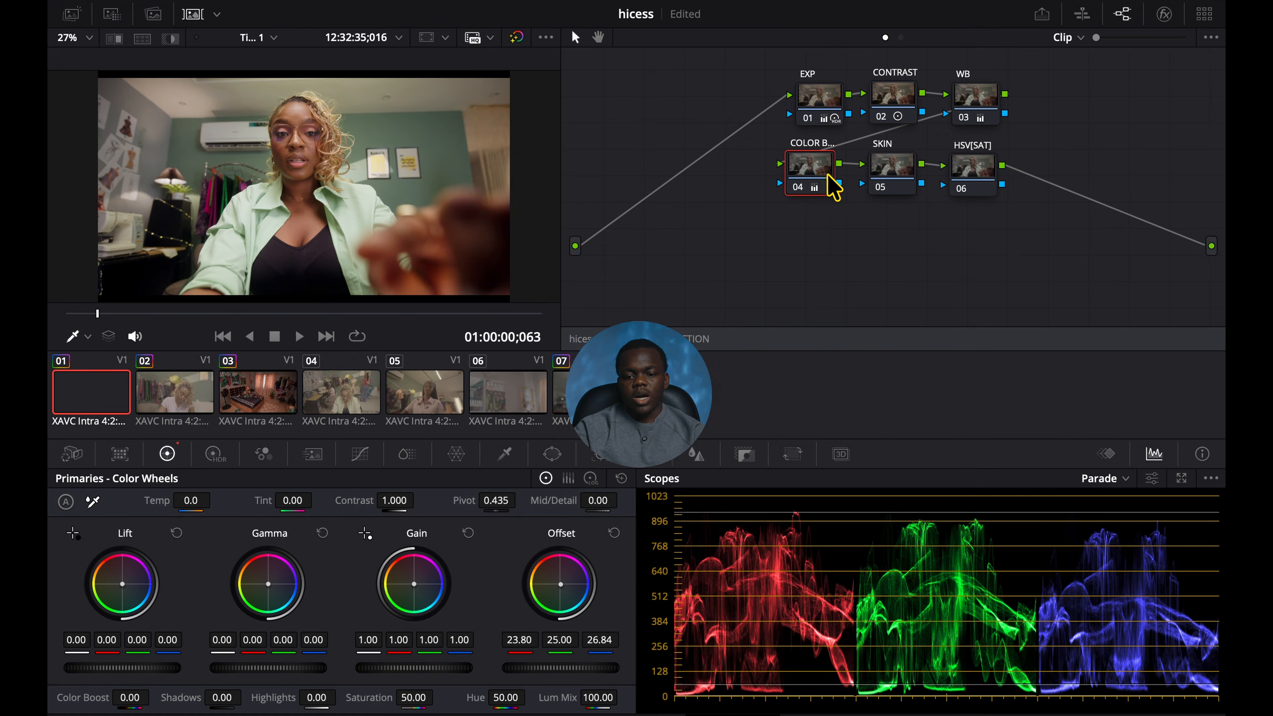
Select the SKIN node, show the Vectorscope, and bring up the Hue Vs Hue curve.
left_click(894, 173)
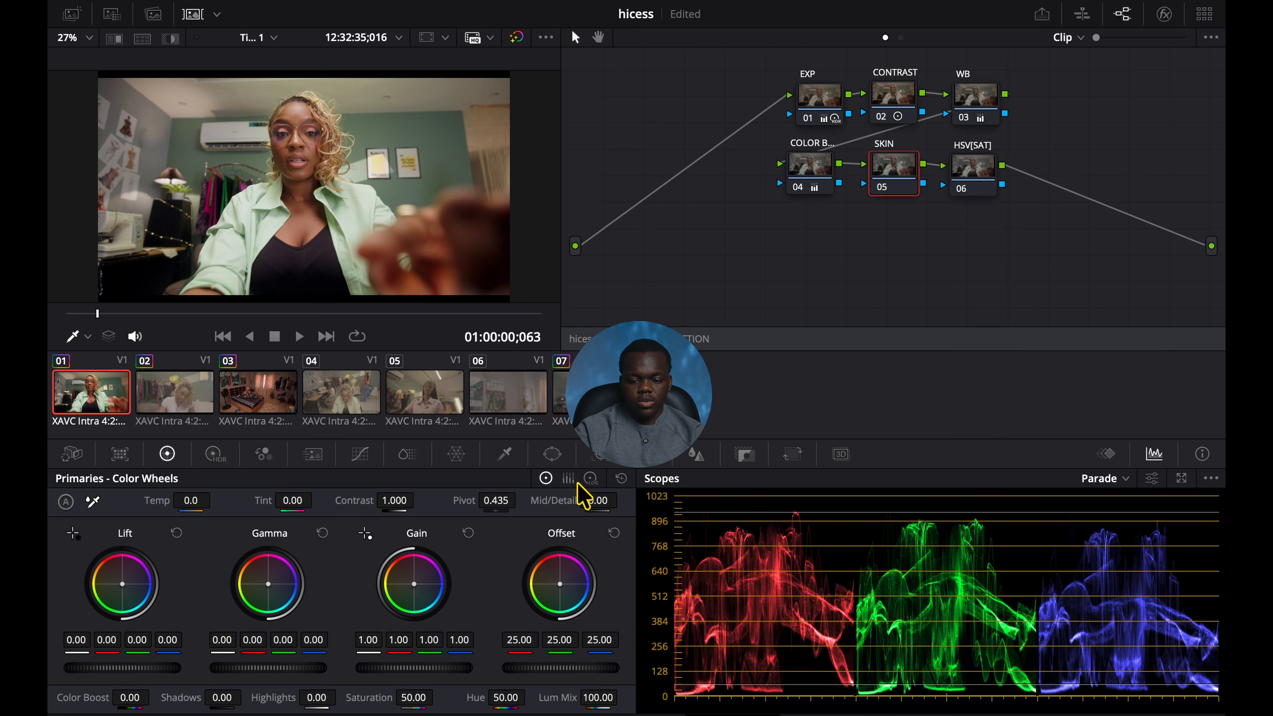
left_click(1116, 480)
left_click(1123, 532)
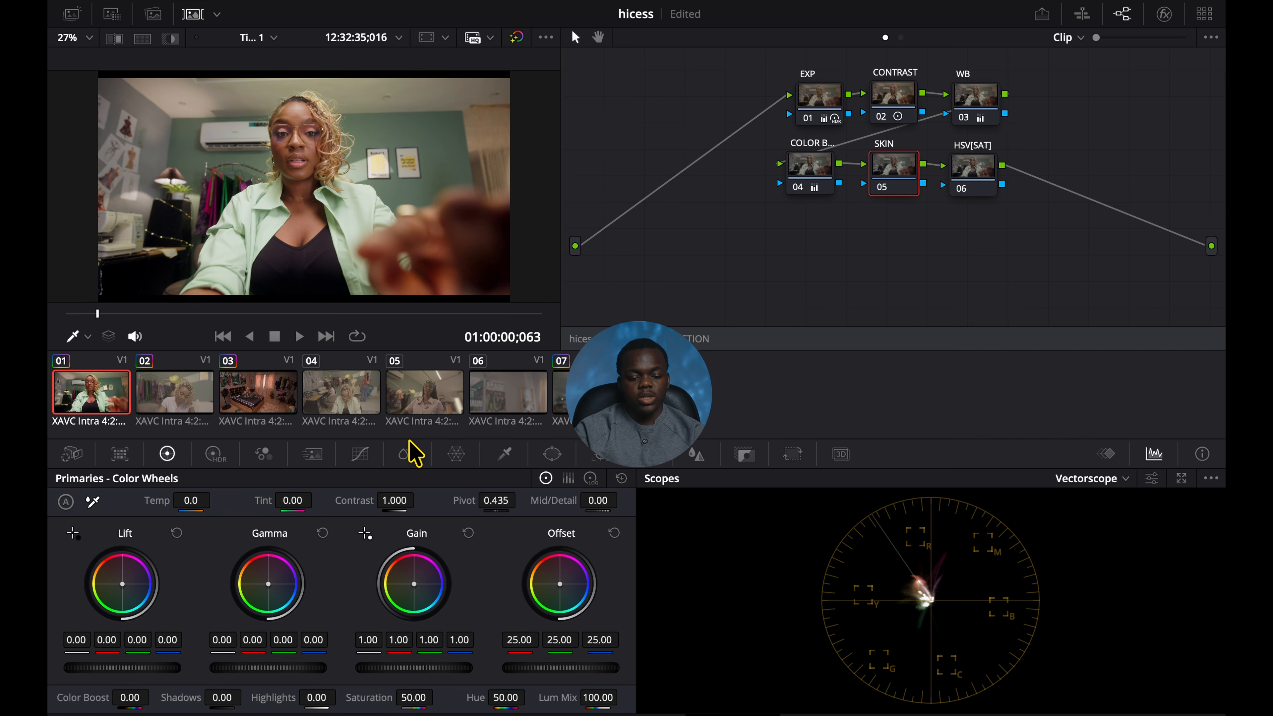
left_click(361, 455)
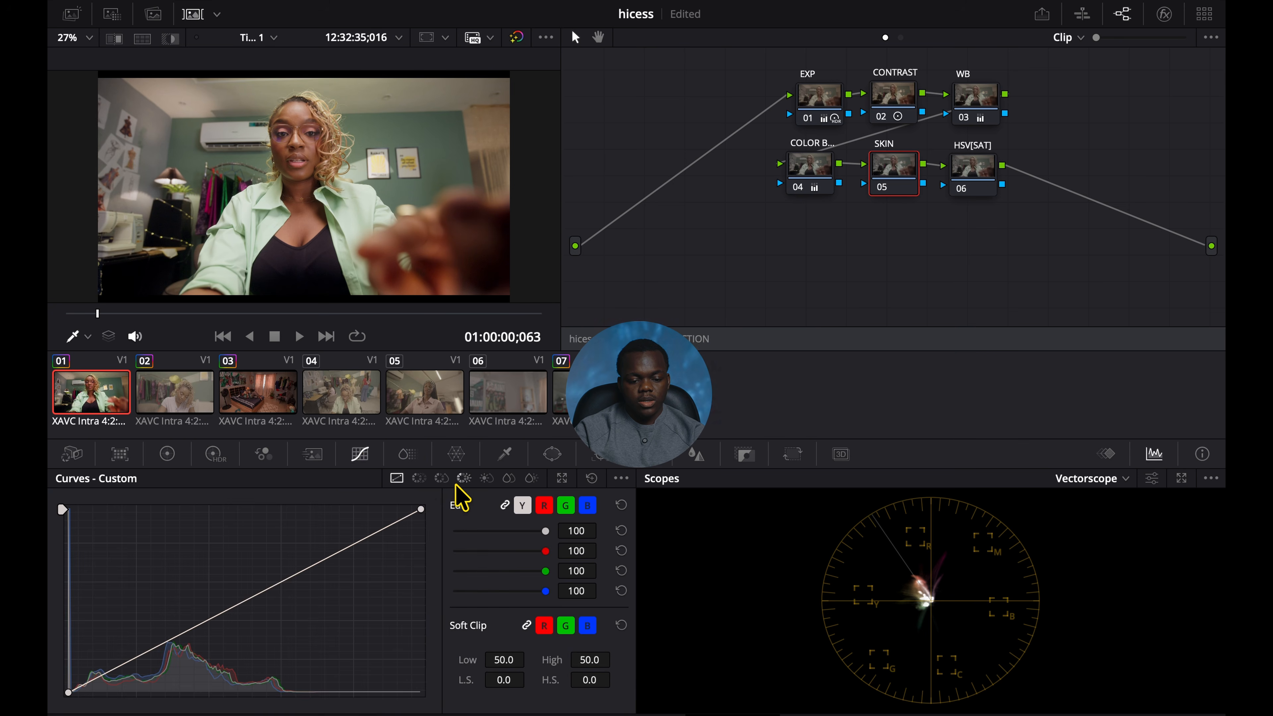
left_click(419, 478)
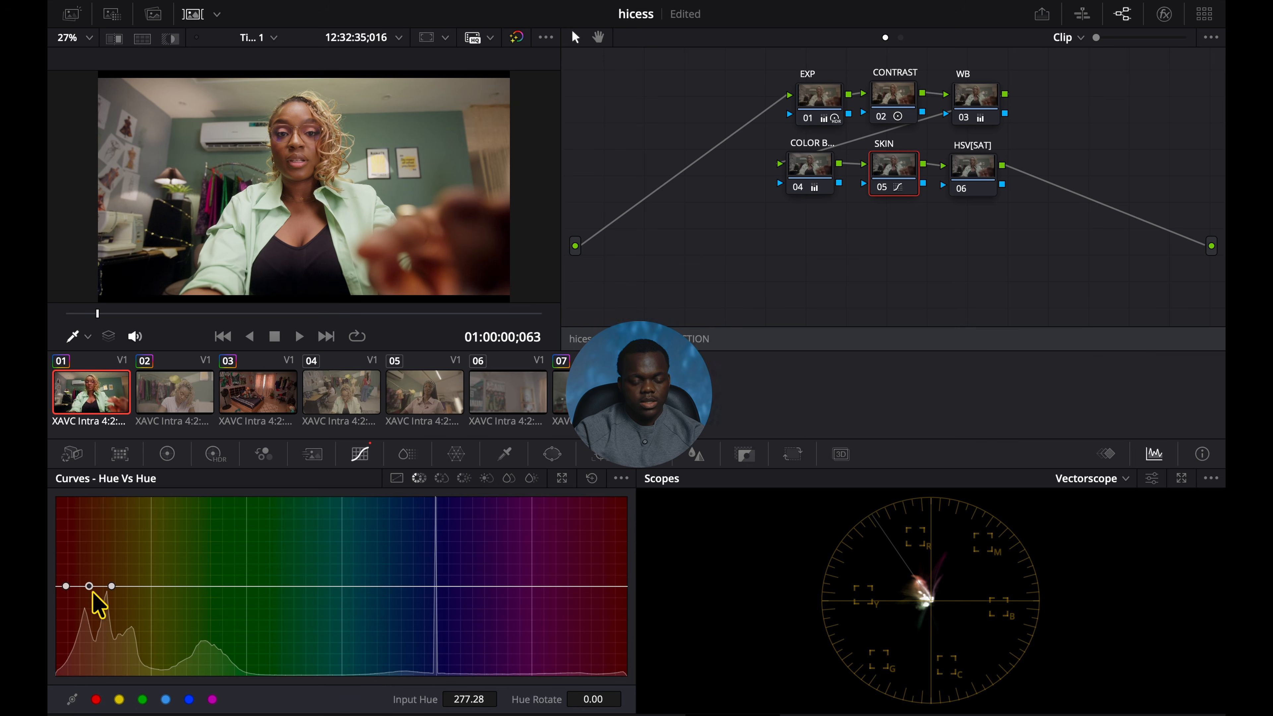
Widen the skin range on the Hue Vs Hue curve into the reds and set its skin point to hue 272.64 with rotation 0.80.
left_click_drag(90, 586, 88, 556)
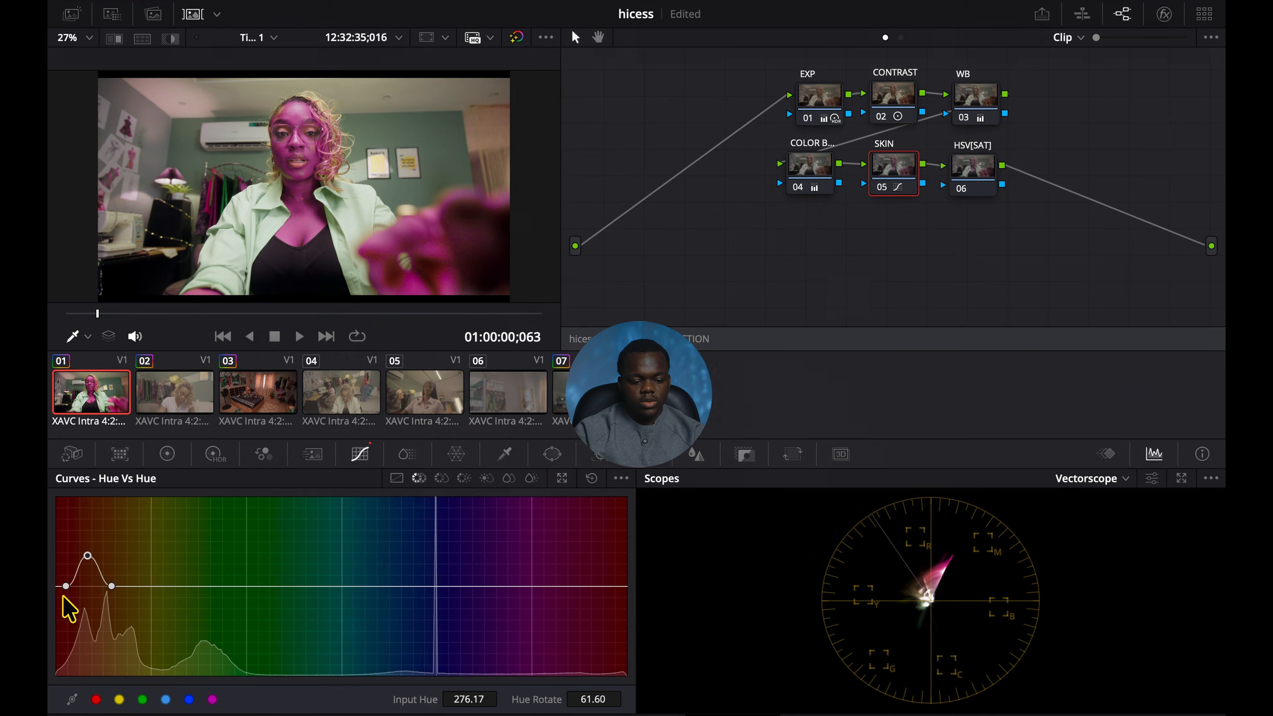
left_click_drag(66, 587, 48, 585)
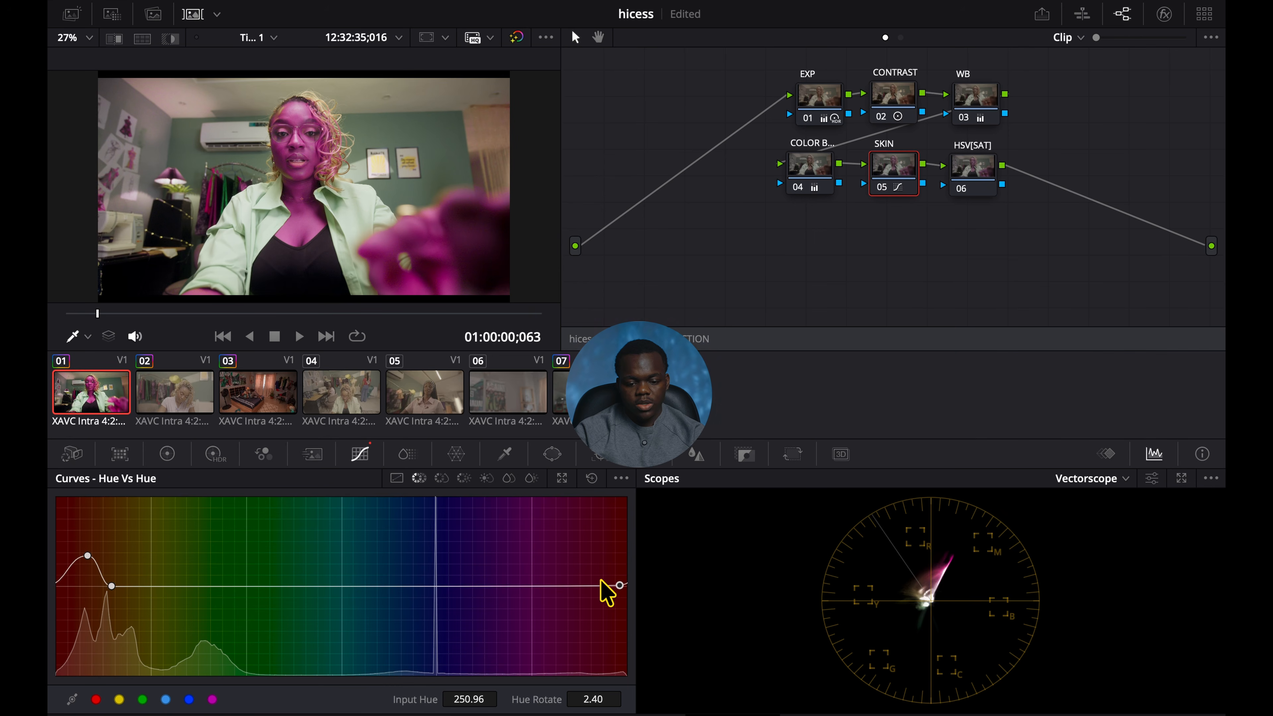
left_click_drag(619, 585, 584, 585)
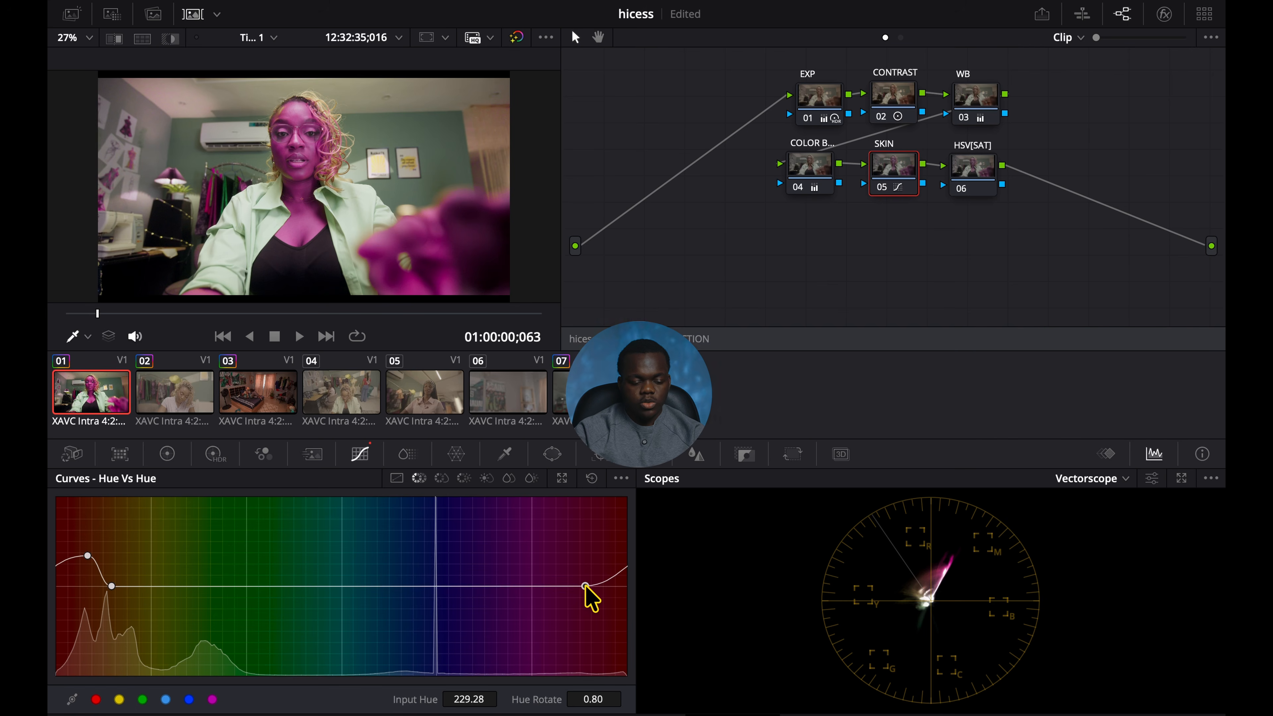
left_click_drag(84, 561, 85, 586)
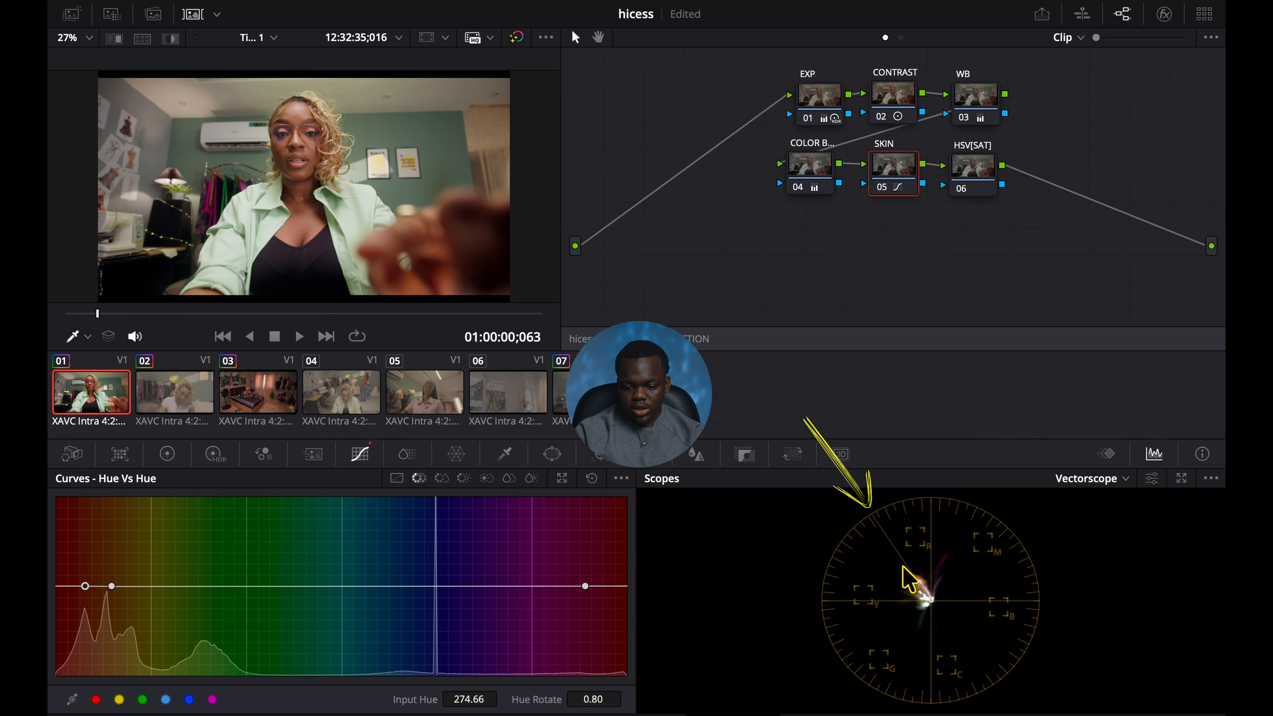
left_click_drag(84, 586, 82, 588)
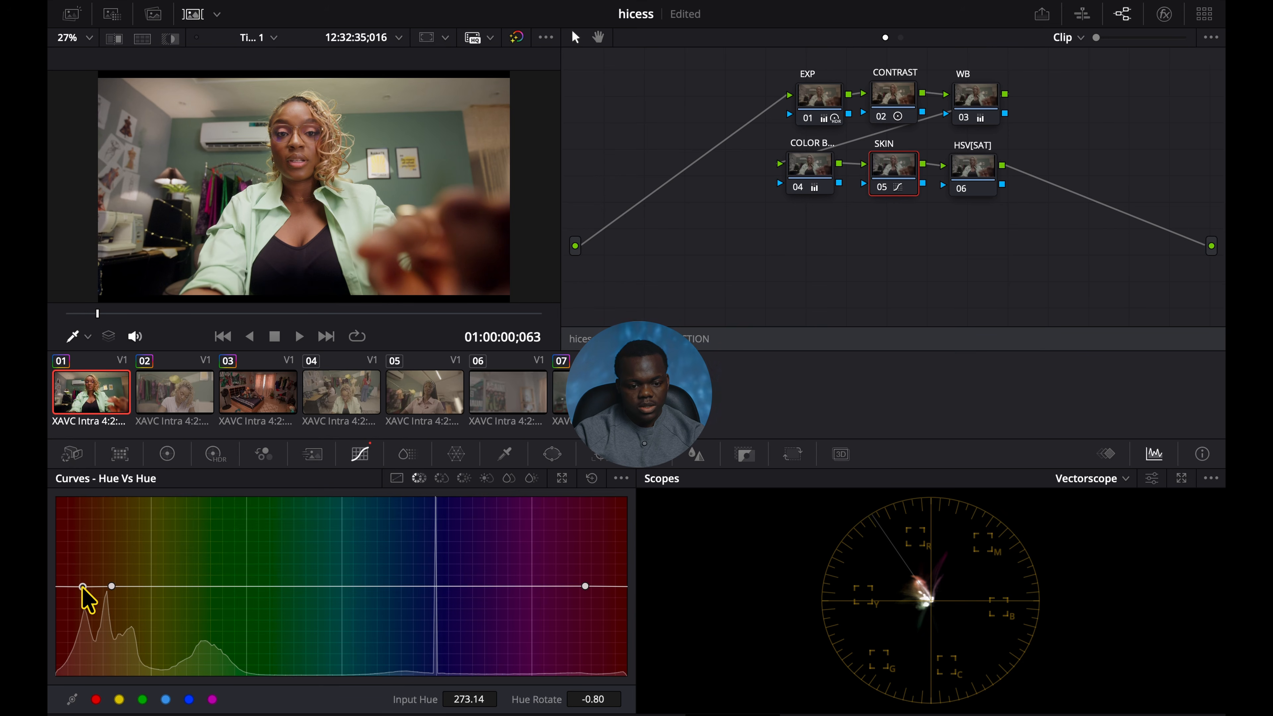
left_click_drag(83, 588, 82, 586)
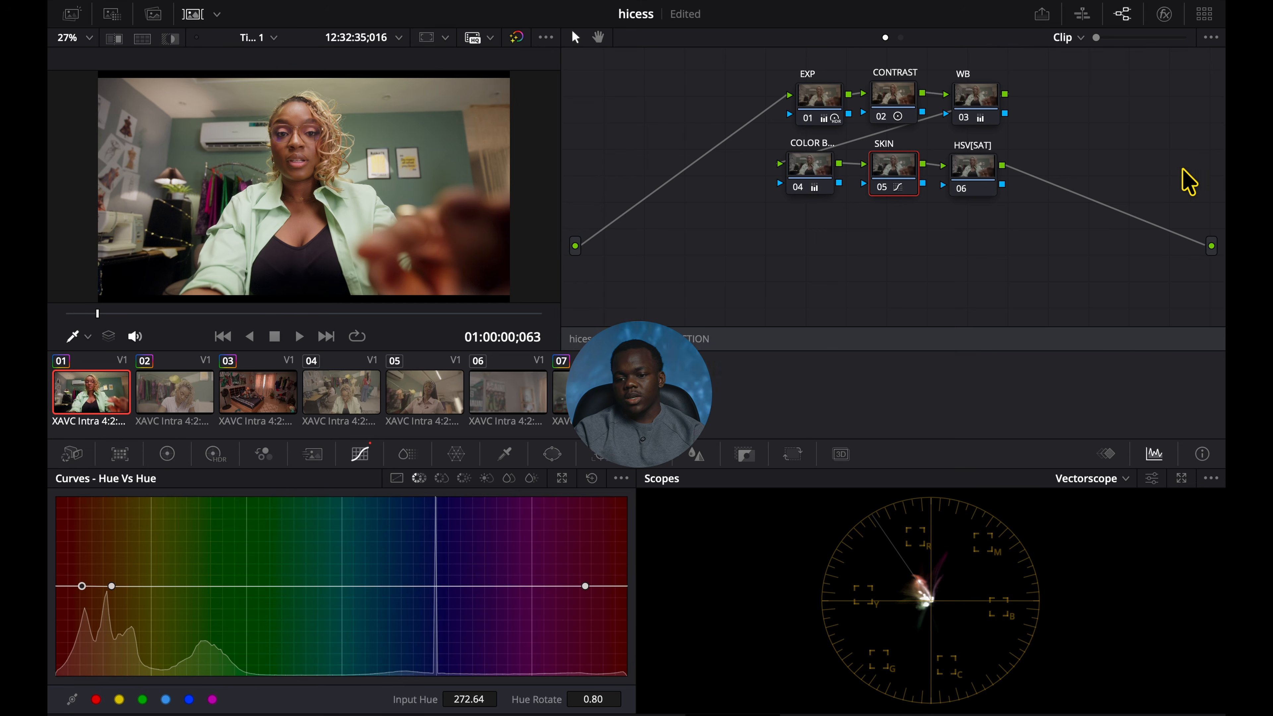
Disable Channels 1 and 3 on the HSV[SAT] node and set its color space to HSV.
left_click(982, 177)
right_click(976, 165)
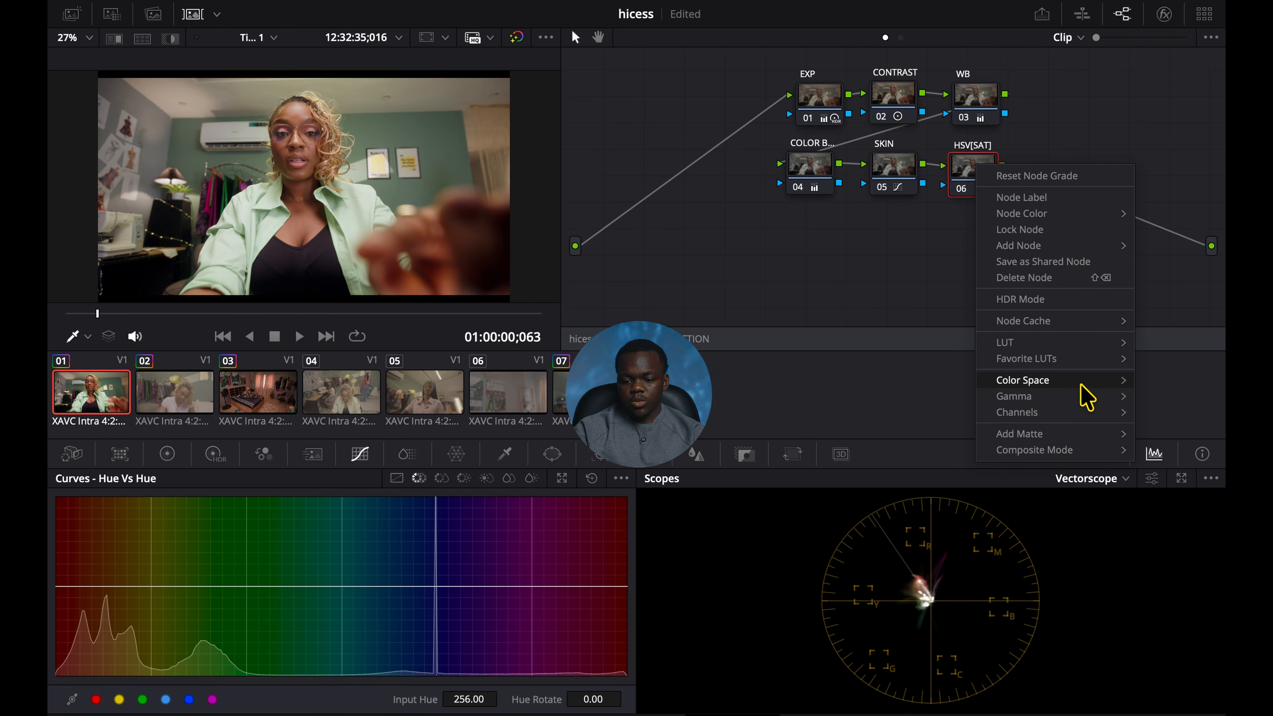
mouse_move(1077, 413)
left_click(939, 412)
right_click(975, 165)
mouse_move(1042, 414)
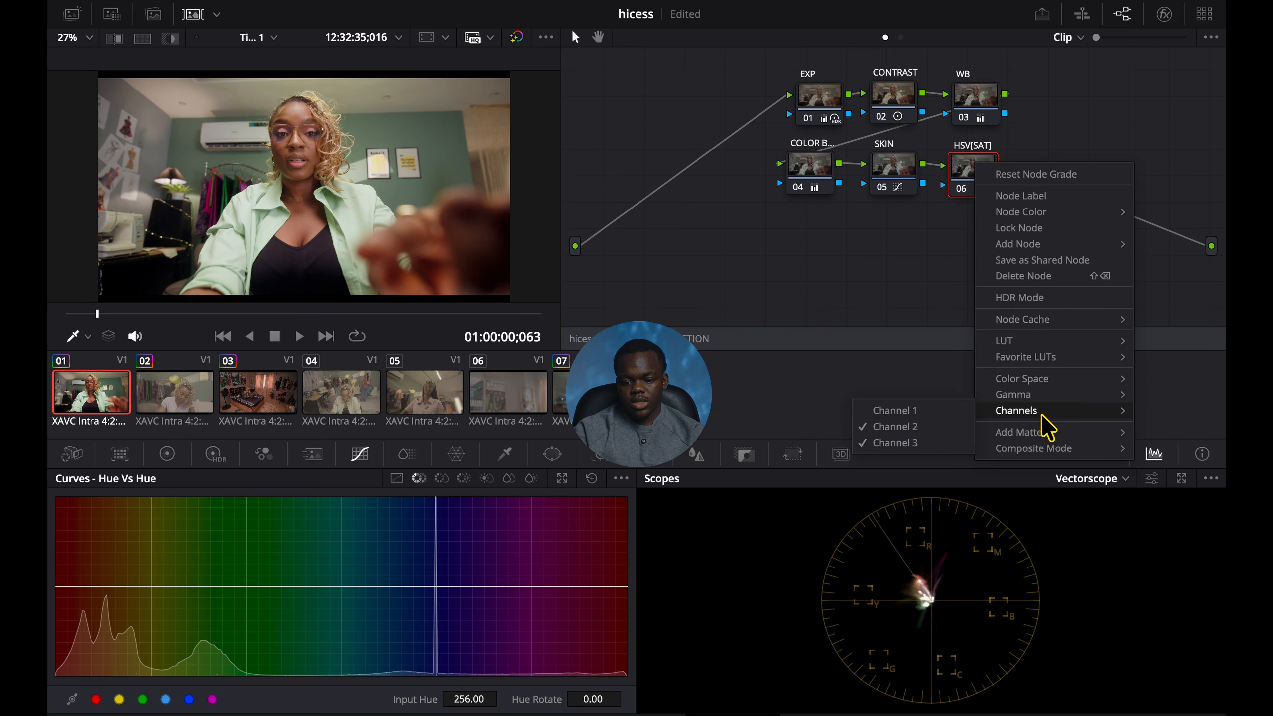
left_click(943, 442)
right_click(965, 182)
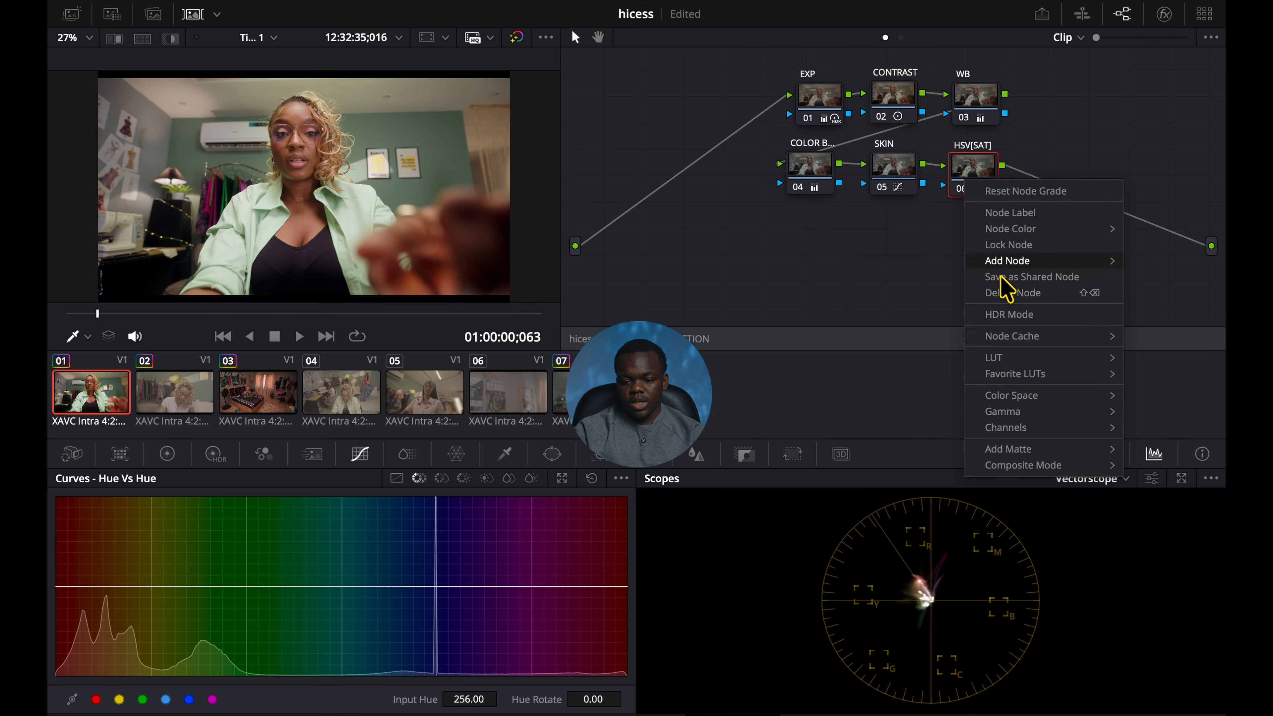
mouse_move(1065, 406)
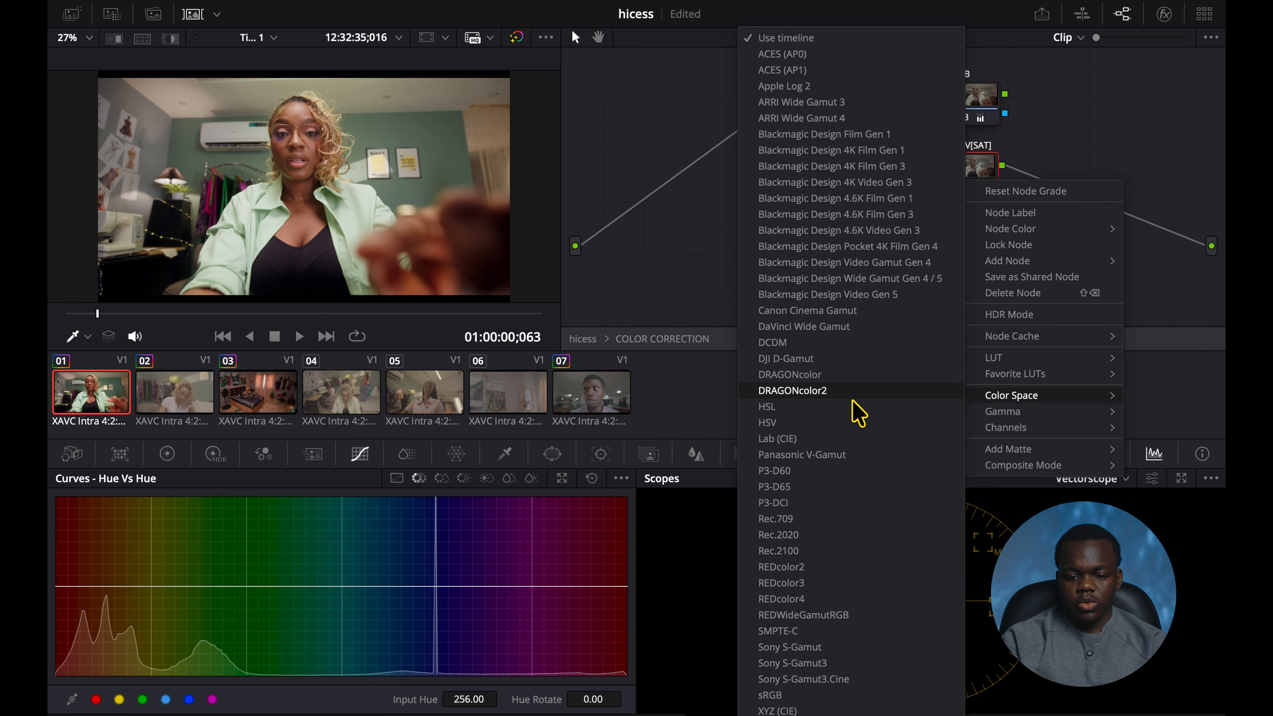
left_click(849, 433)
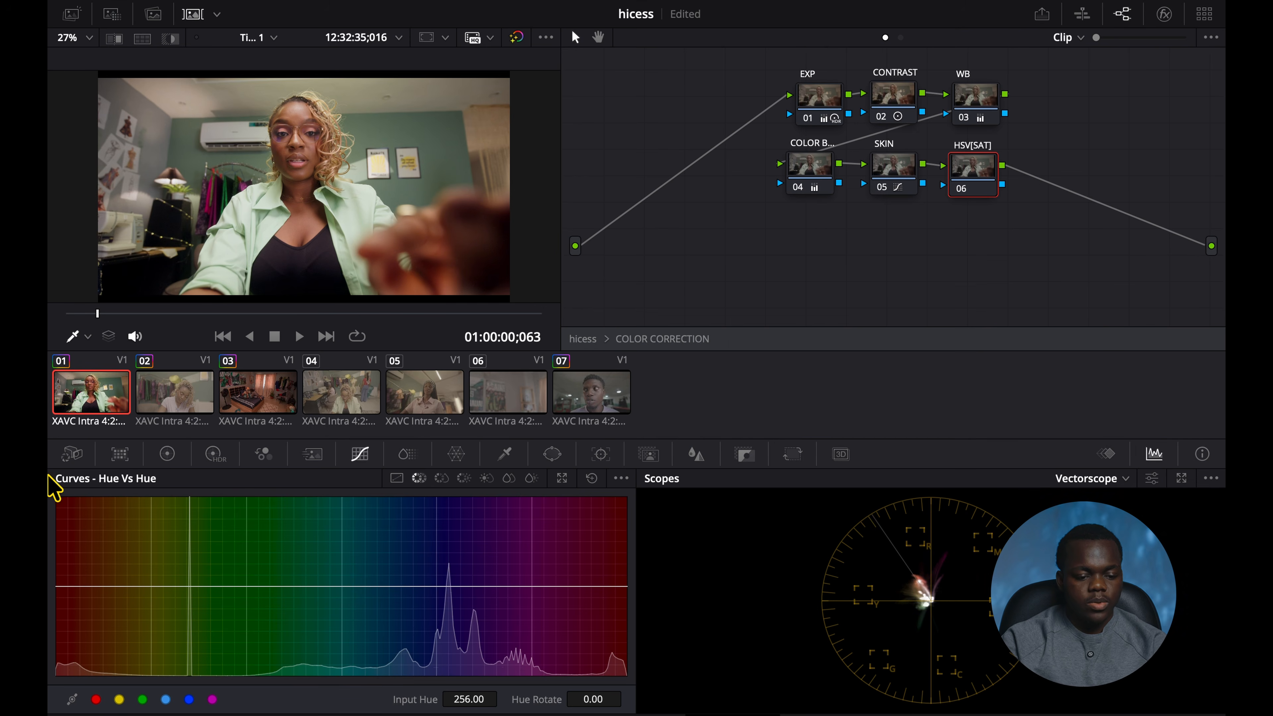
Test the HSV[SAT] node's saturation with Gain up to 2.20, reset the Gain, and raise it only slightly.
left_click(168, 456)
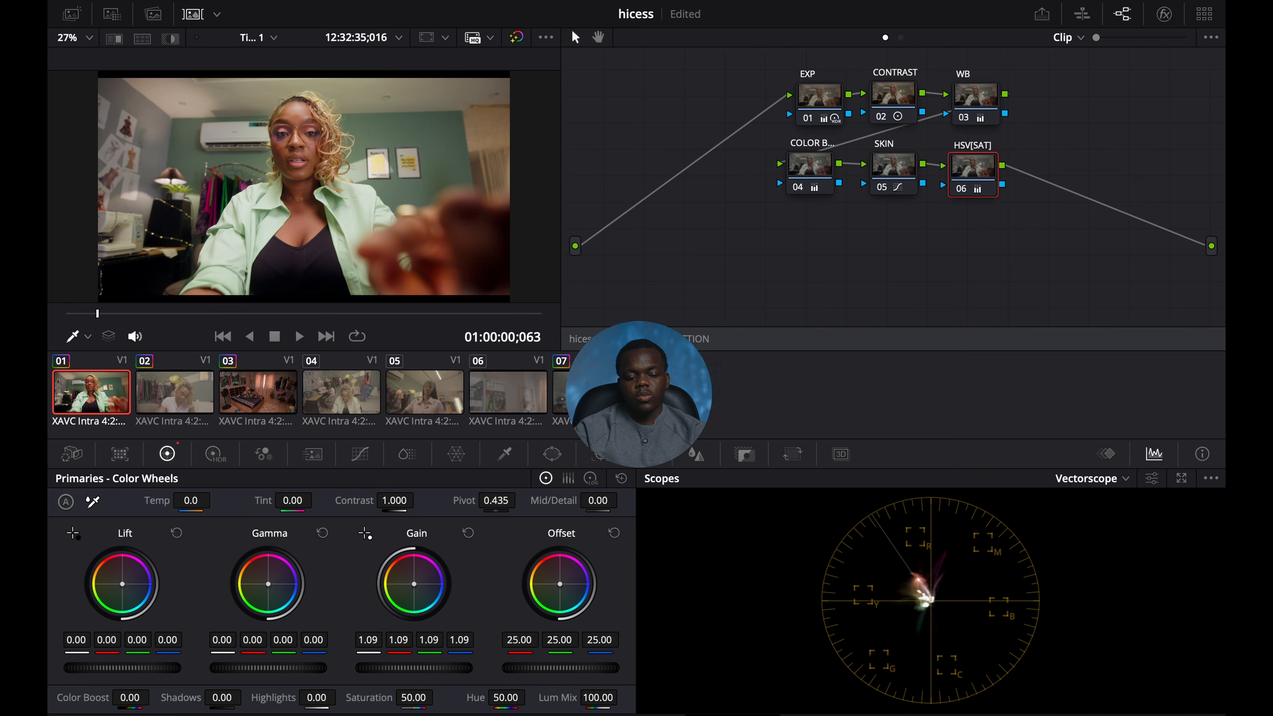
left_click_drag(418, 667, 451, 667)
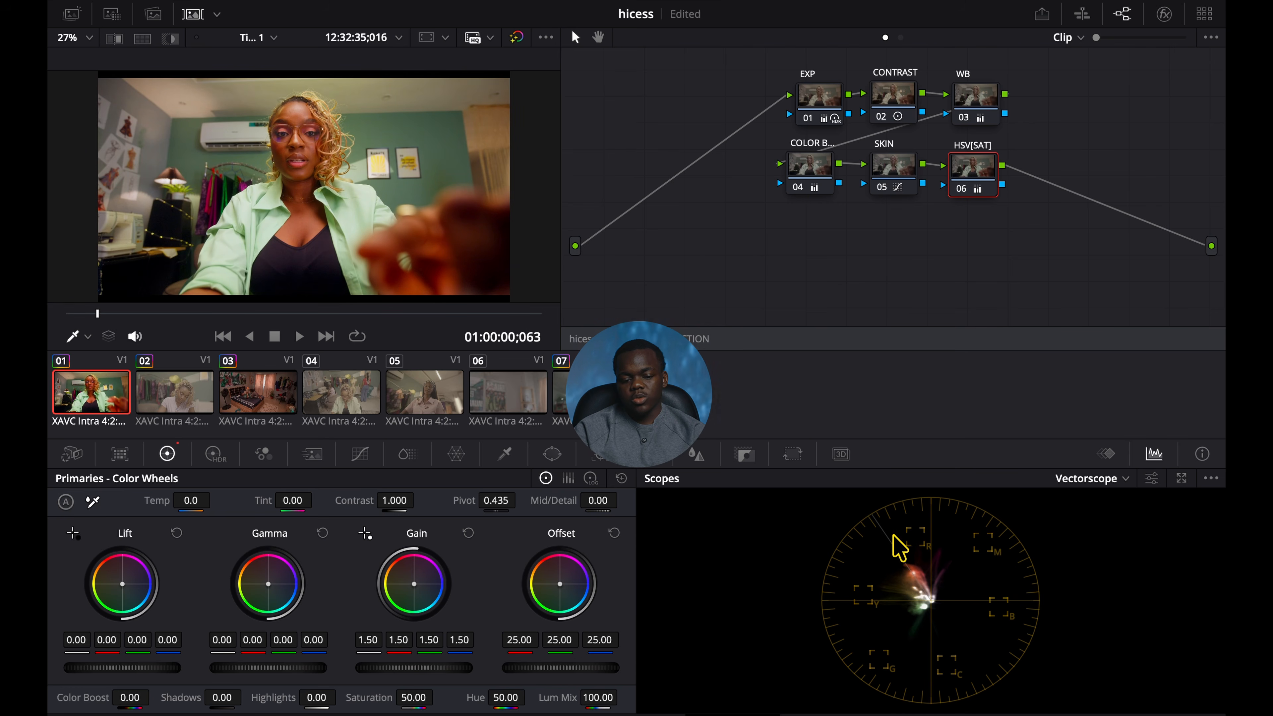
left_click_drag(399, 669, 364, 681)
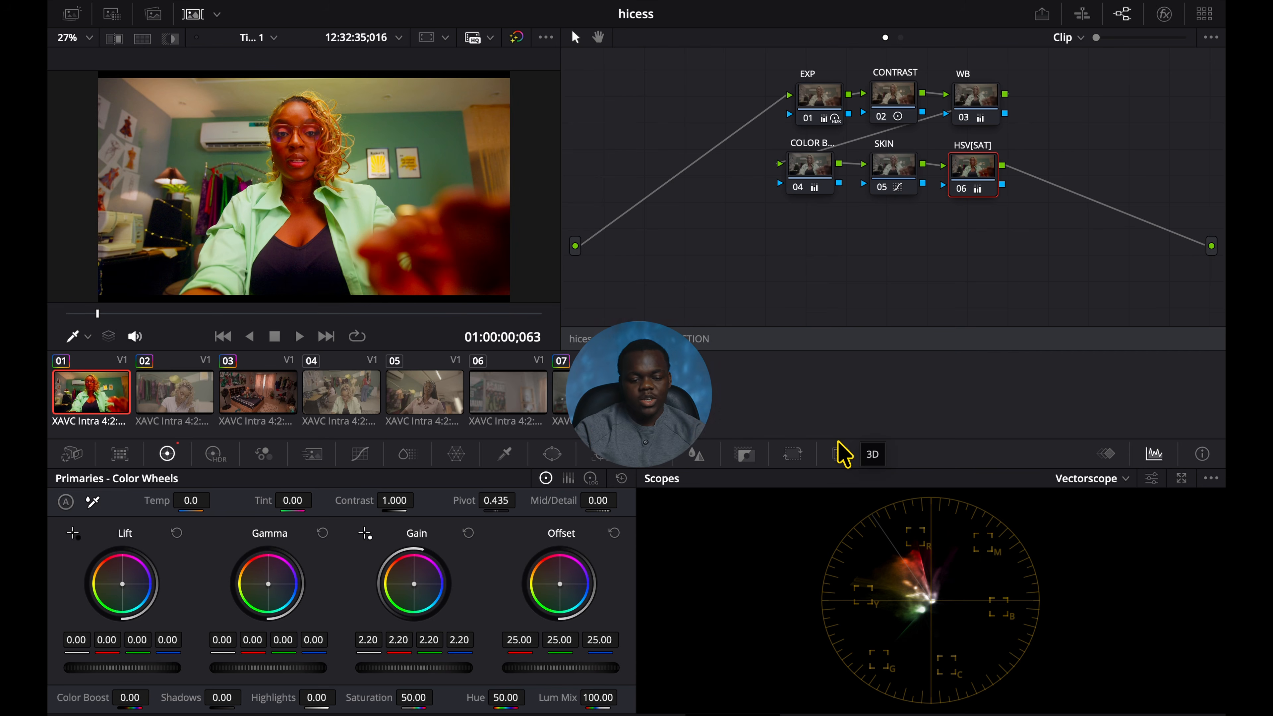
left_click(468, 532)
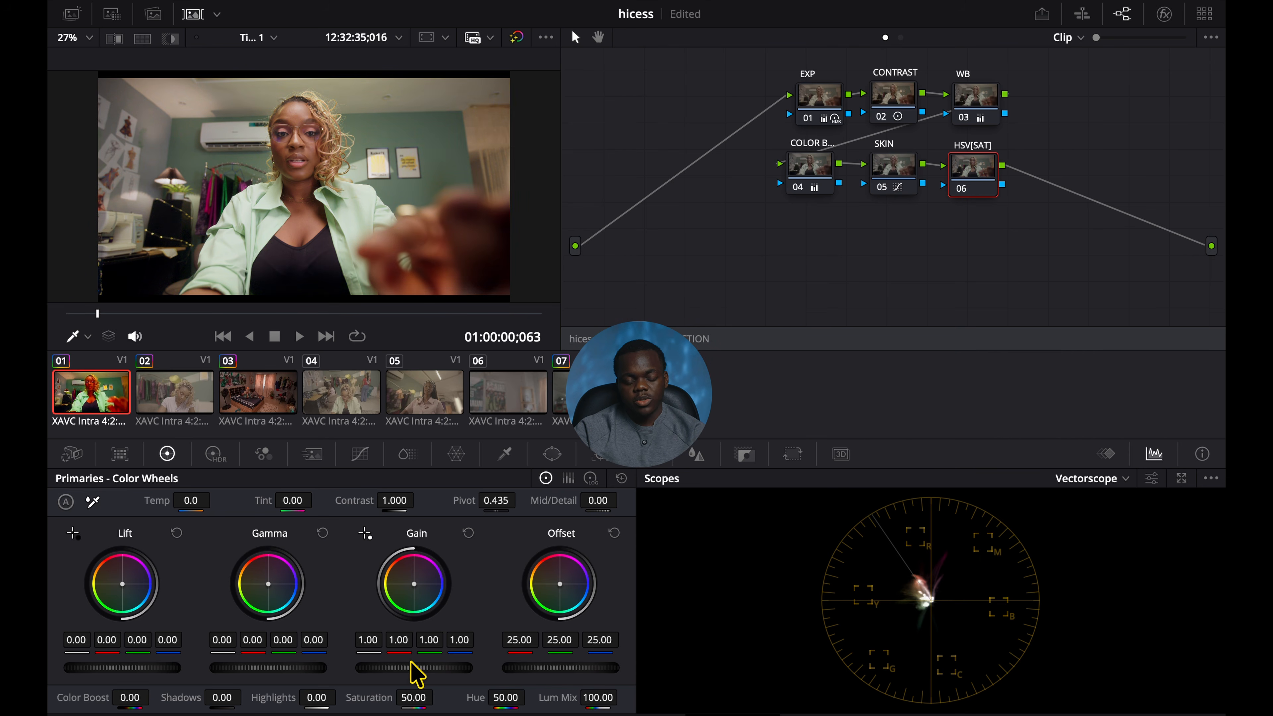
left_click_drag(414, 667, 421, 669)
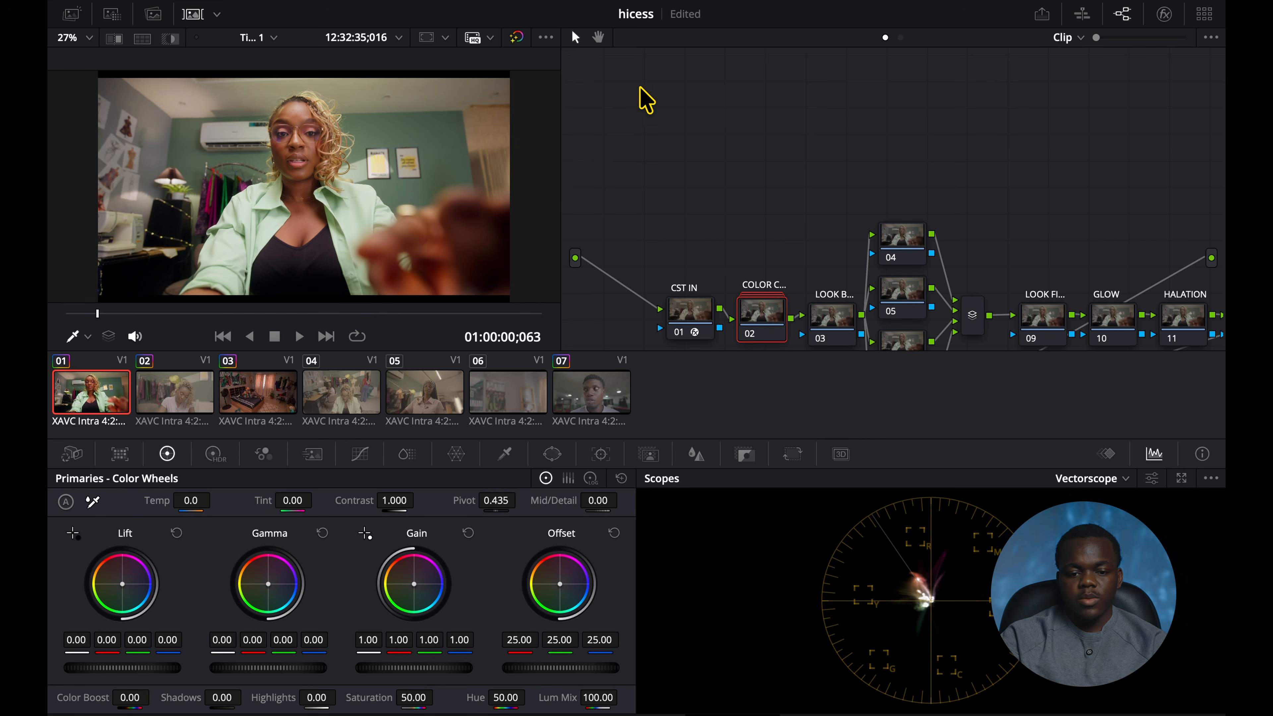
In the main node tree, apply the DCTL effect to the LOOK B... node (03) and choose KH Gray Card v1.2.2.
left_click(599, 37)
left_click_drag(841, 238, 874, 90)
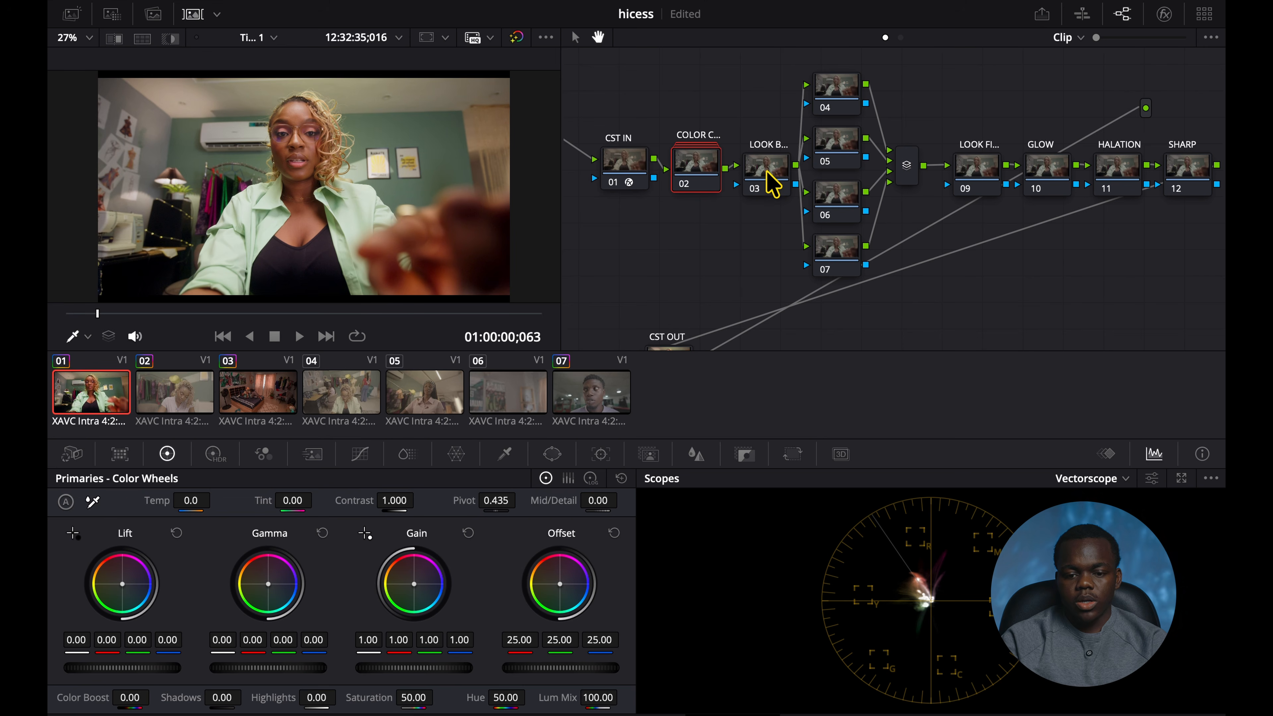
left_click(767, 173)
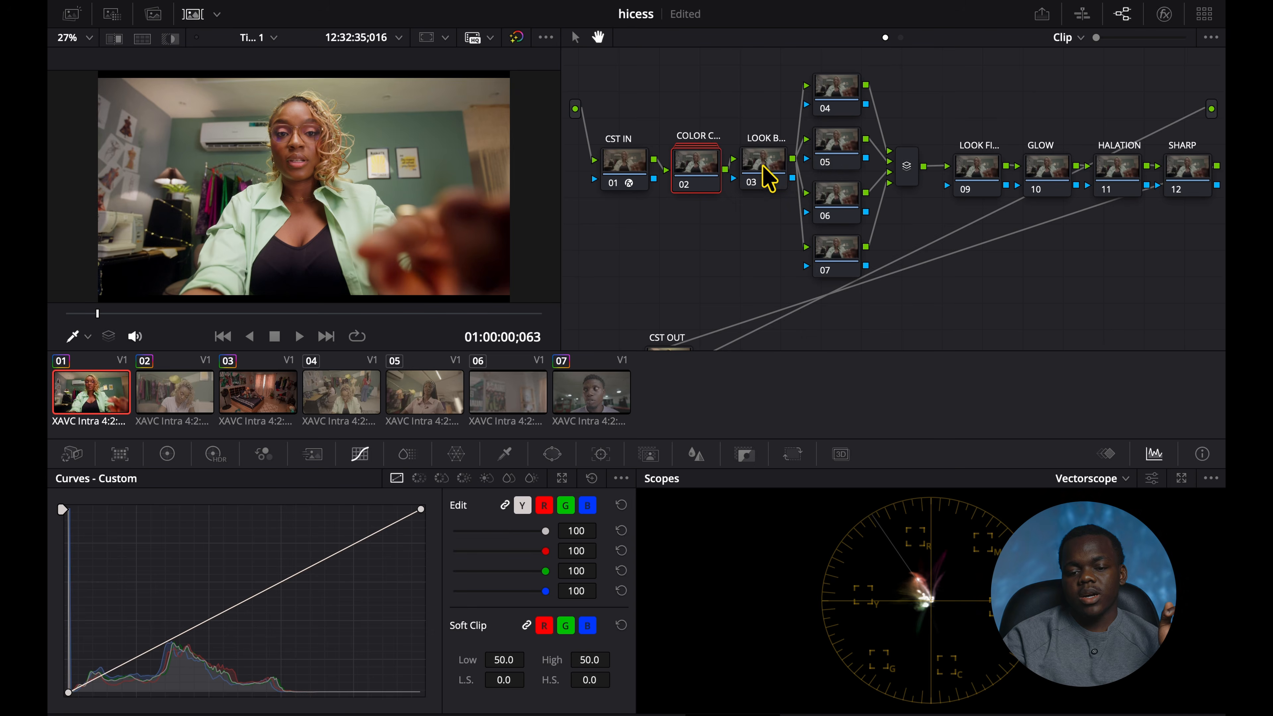
left_click_drag(771, 183, 767, 176)
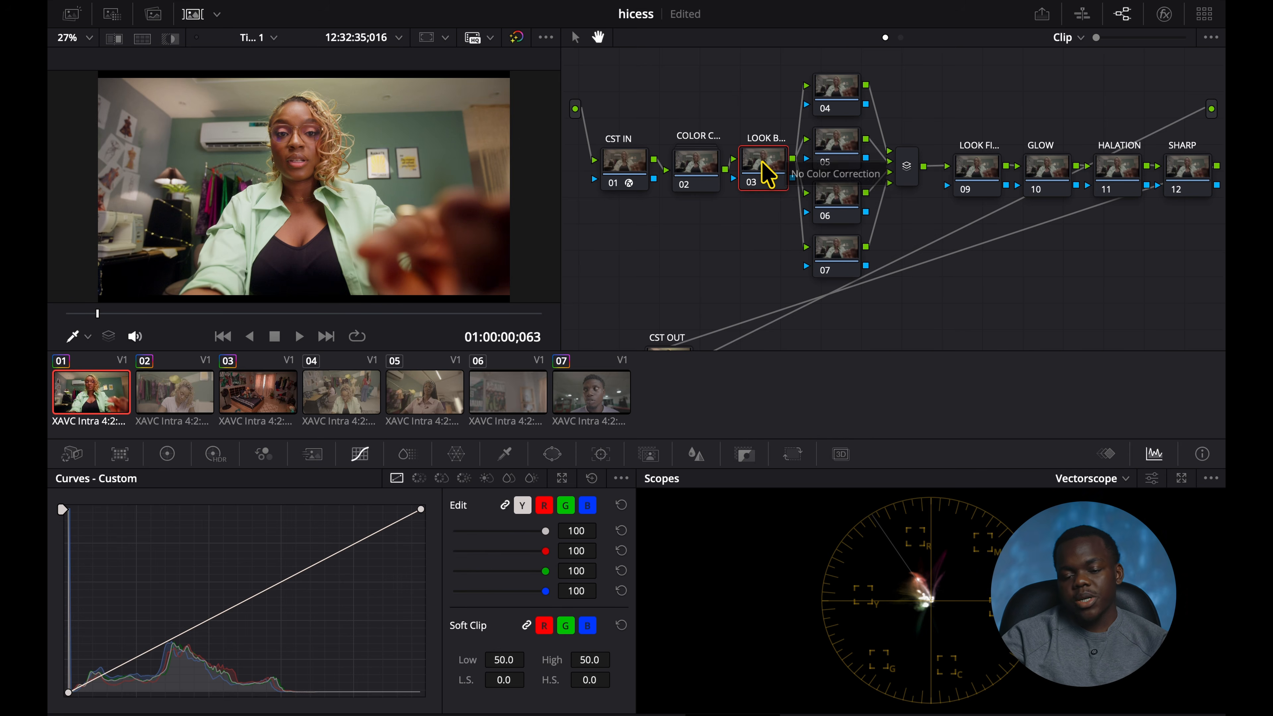
left_click(1165, 16)
left_click(983, 68)
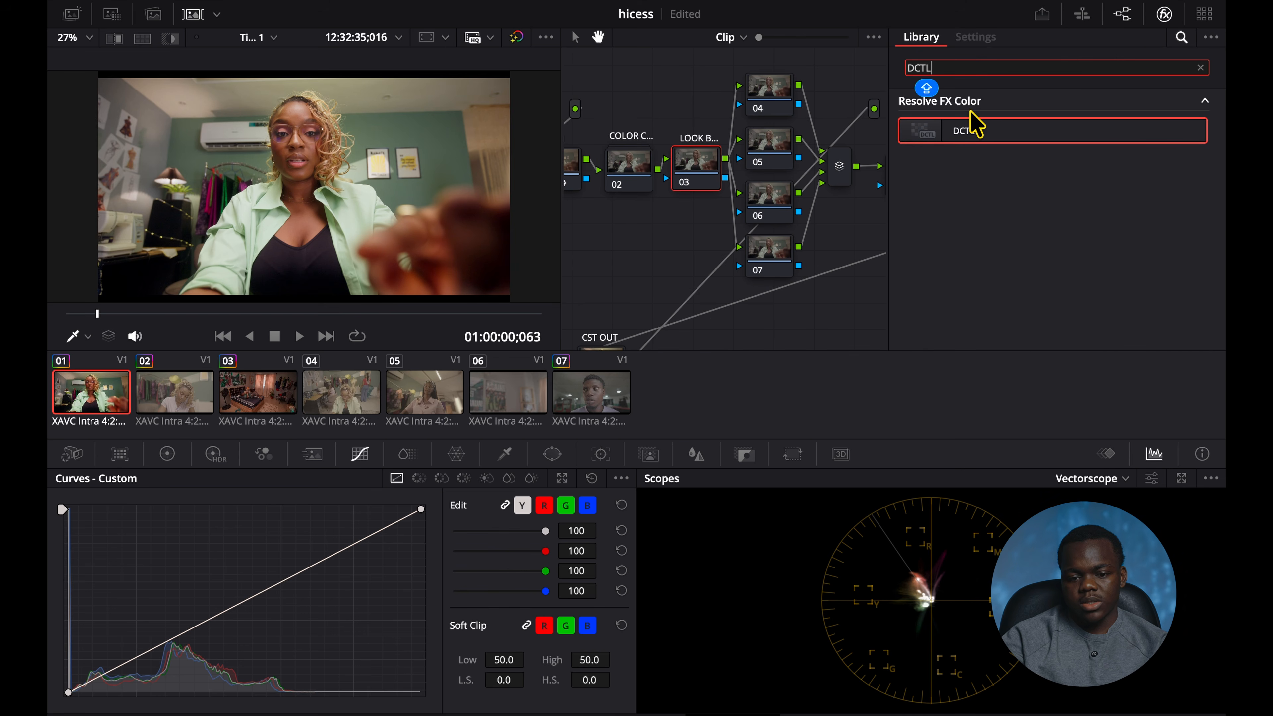
left_click_drag(1026, 139, 694, 161)
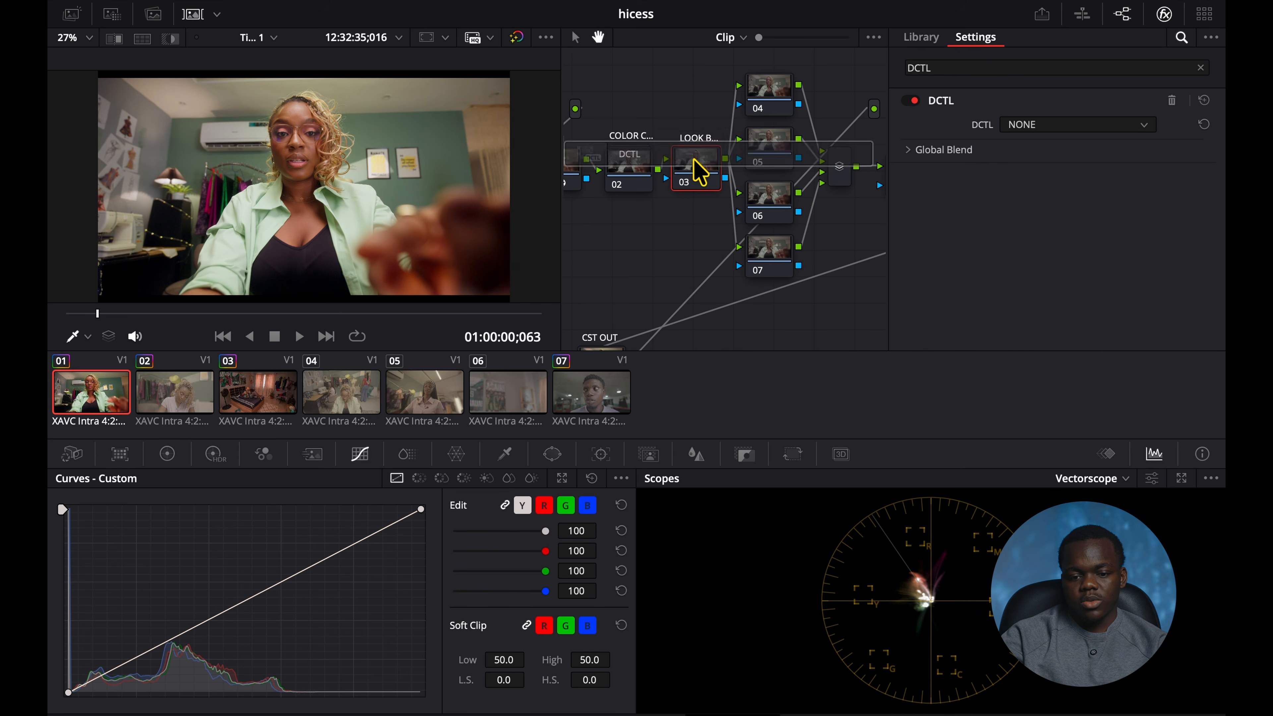
left_click(1023, 124)
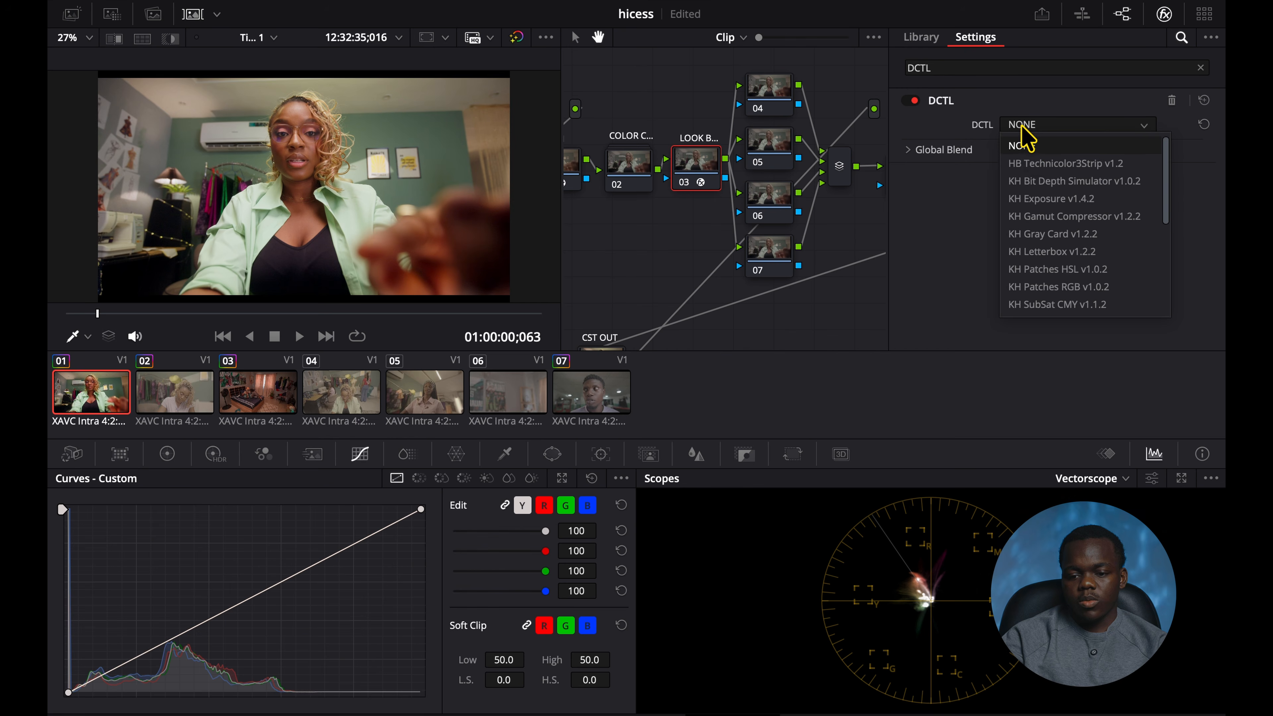
left_click(1058, 236)
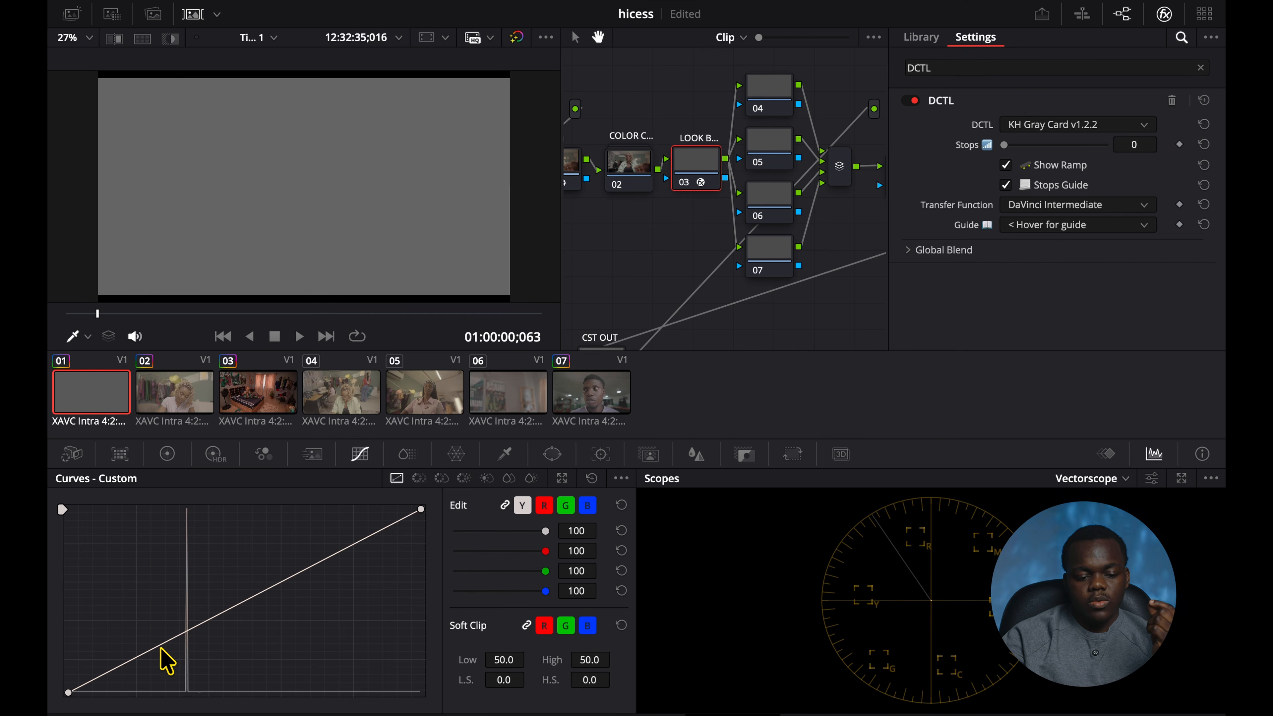
Anchor the LOOK B... node's custom curve at the gray card's histogram spike, and remove the DCTL effect.
left_click(187, 630)
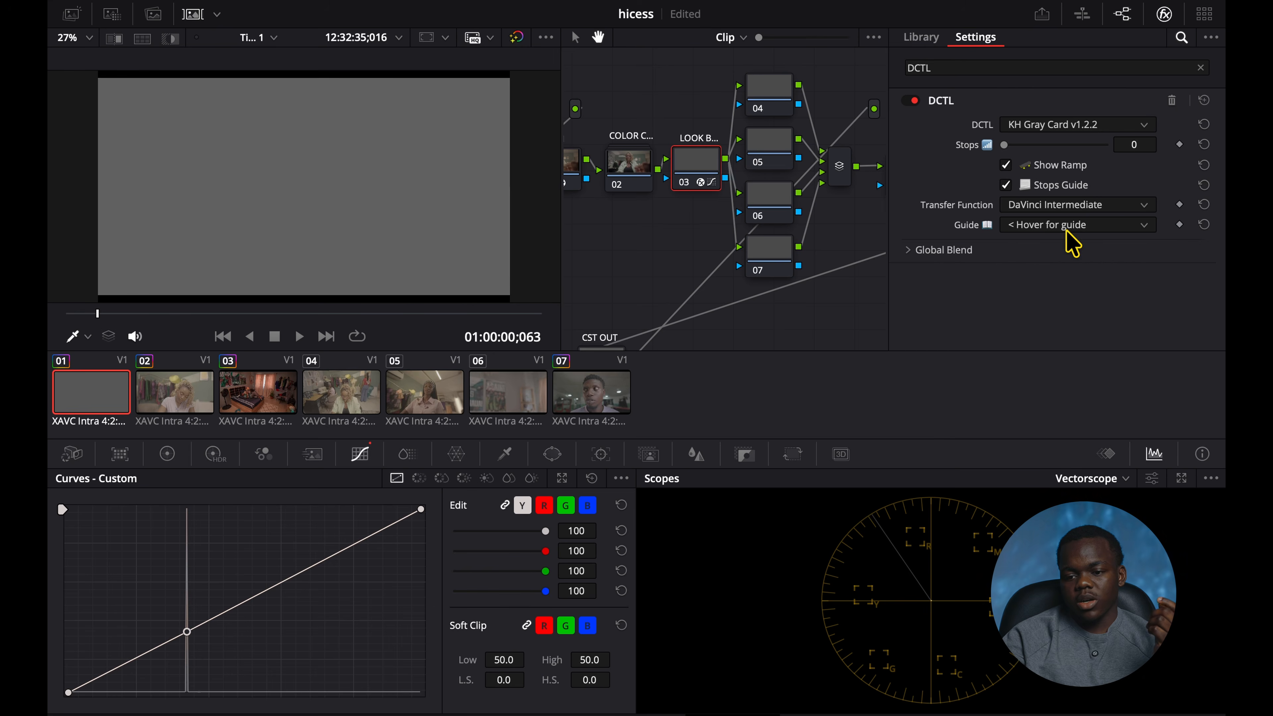
left_click(1172, 100)
left_click(1200, 67)
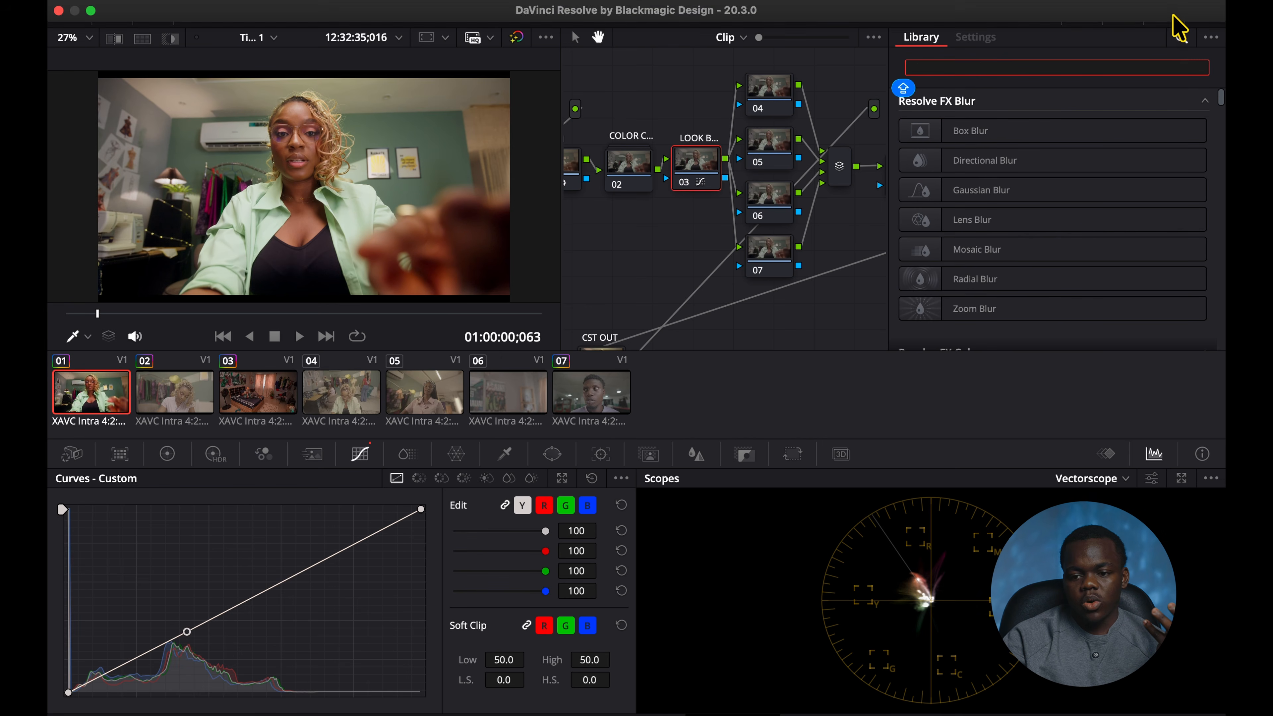
left_click(1156, 45)
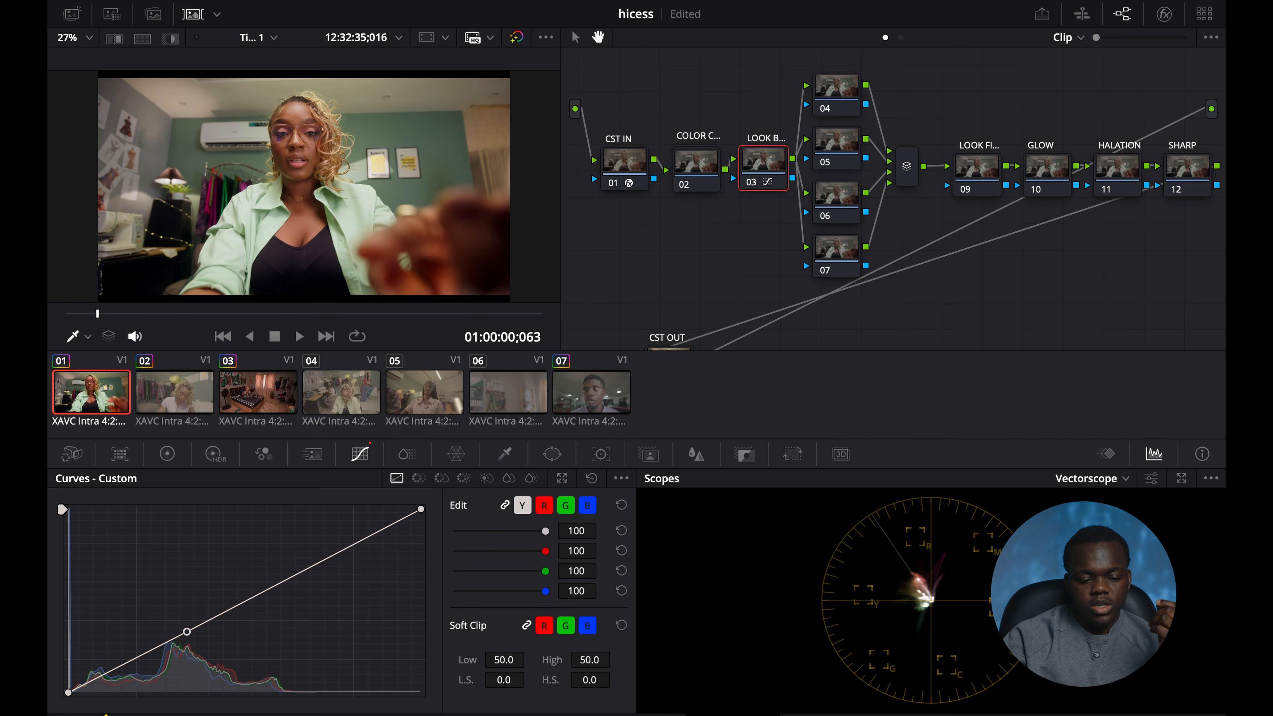
Isolate the red curve on the LOOK B... node, pull its shadows slightly below the diagonal, and hide the clip thumbnails.
left_click_drag(120, 667, 118, 667)
left_click(296, 581)
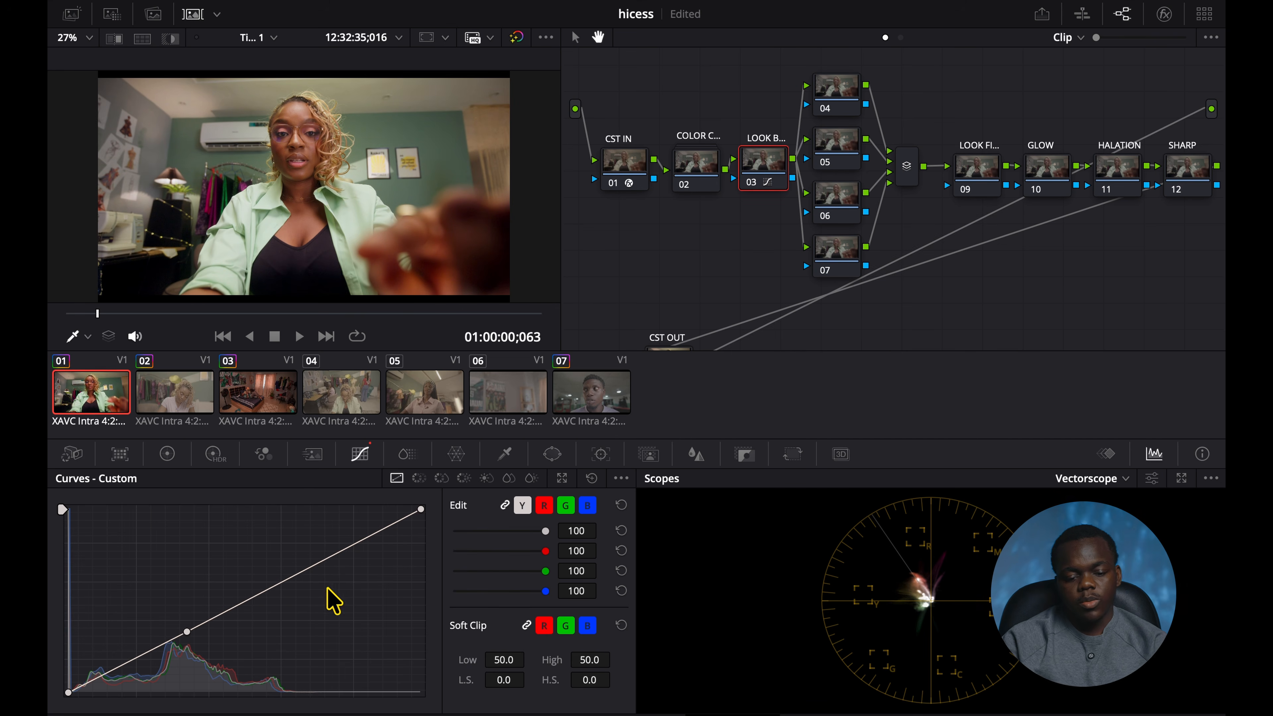
left_click(550, 511)
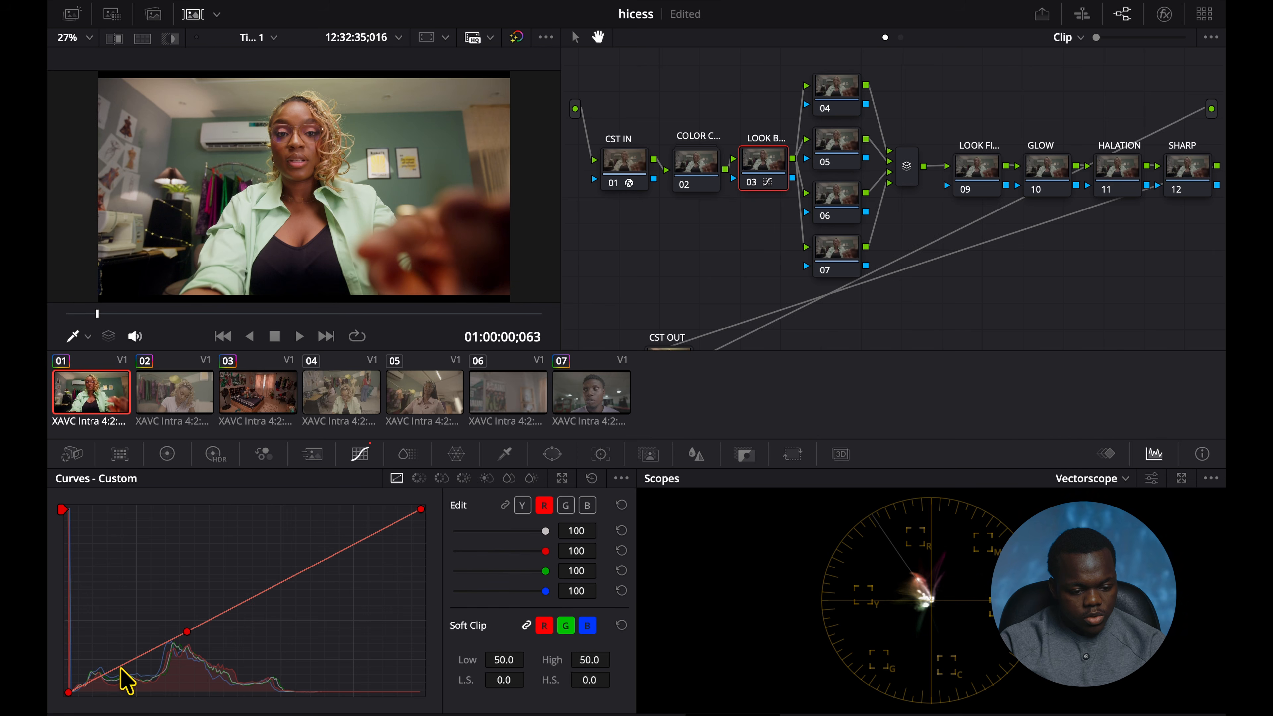
left_click_drag(119, 667, 120, 673)
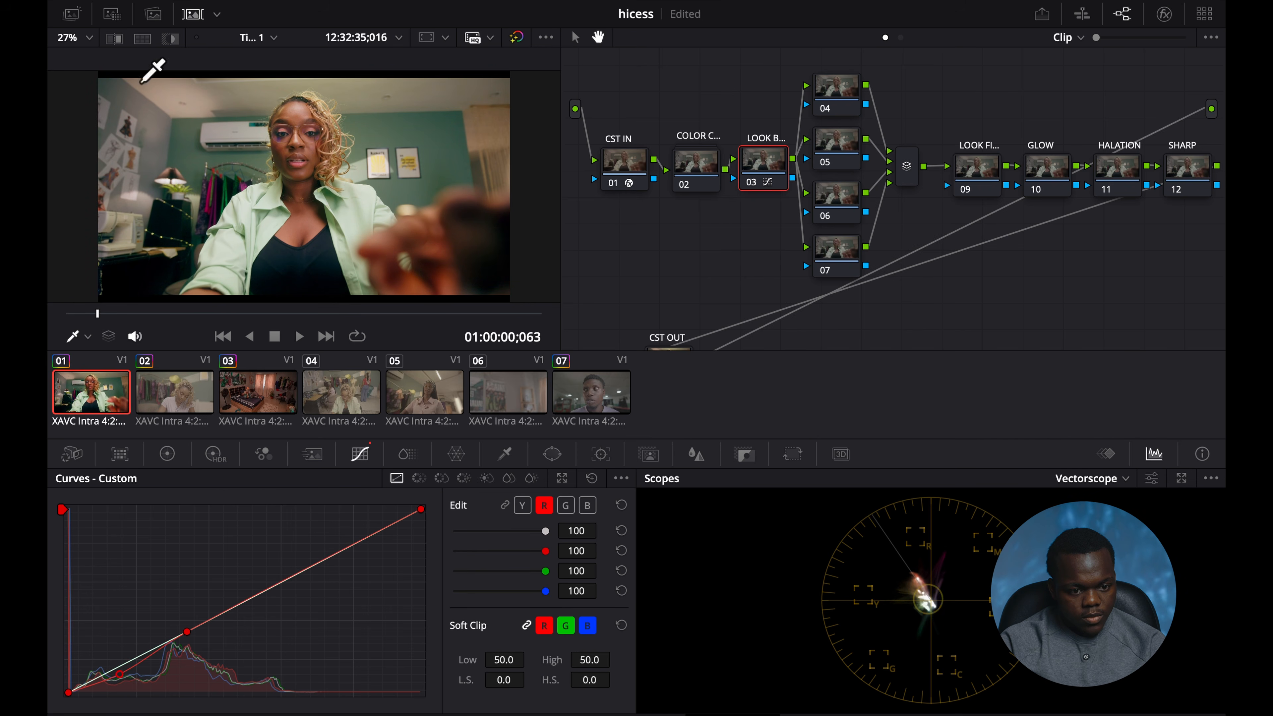
left_click(192, 13)
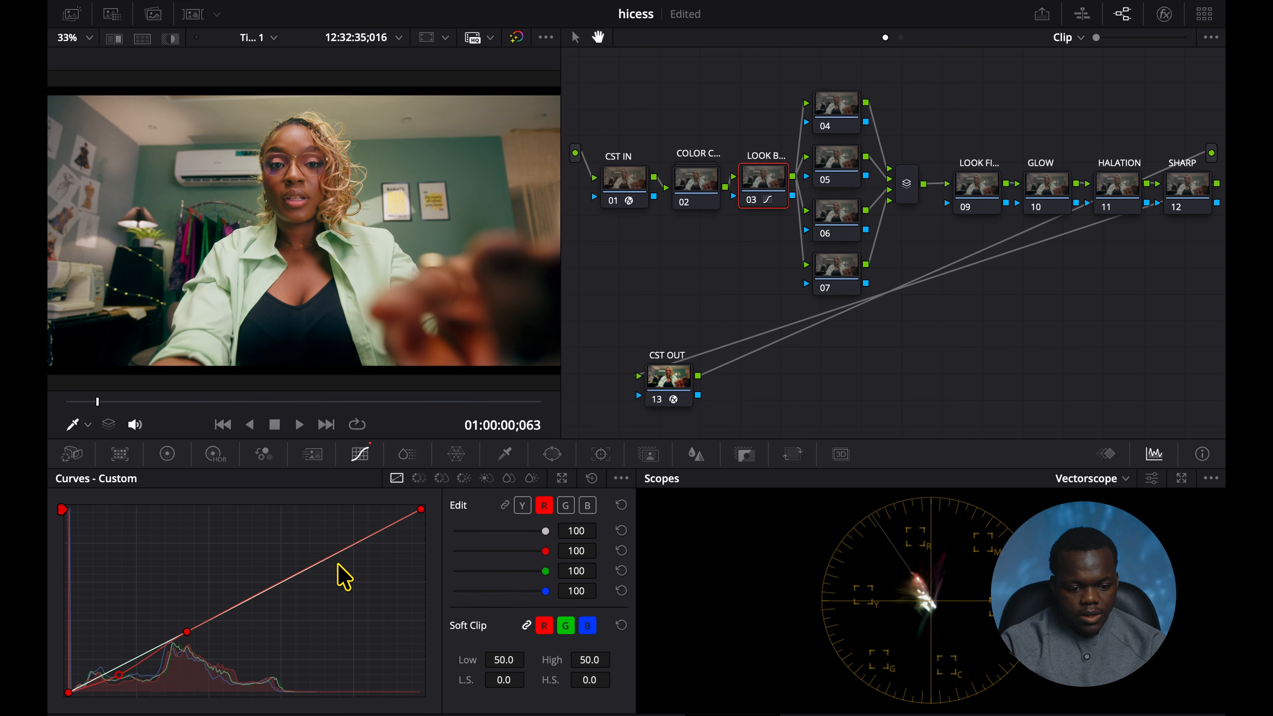
Isolate the blue curve on the LOOK B... node and raise its highlights slightly above the diagonal.
left_click(587, 505)
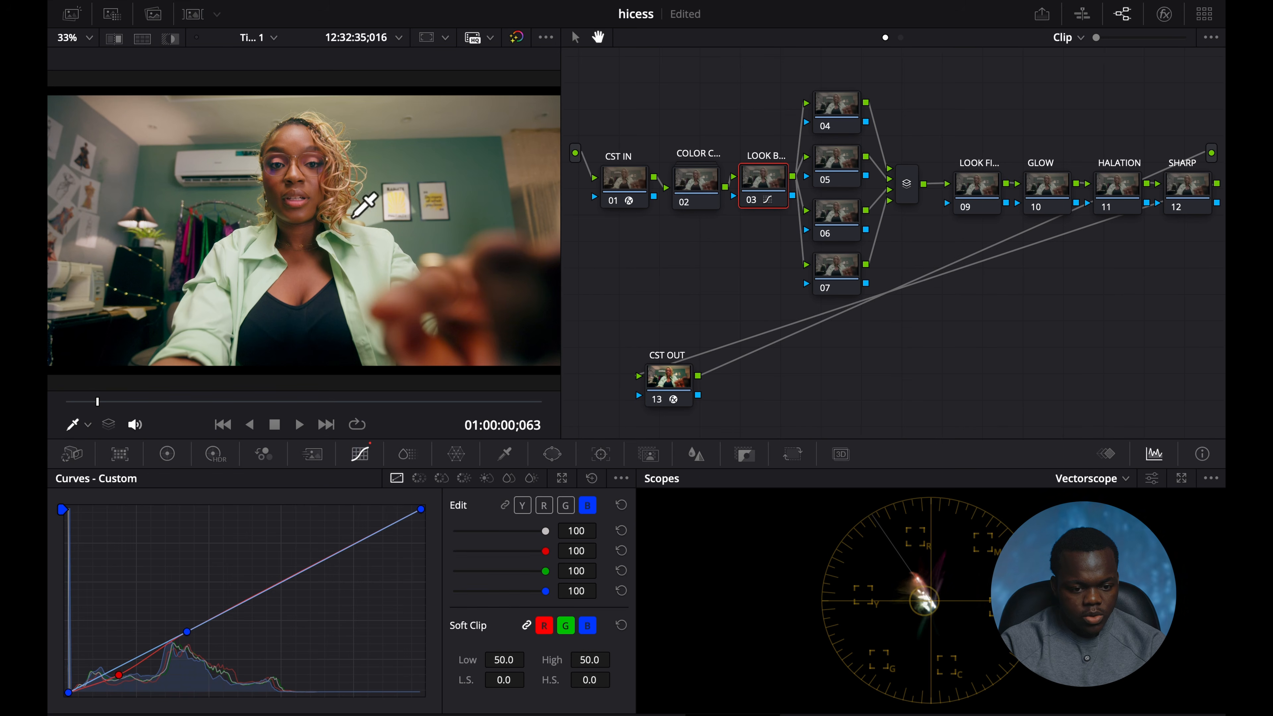
left_click(316, 564)
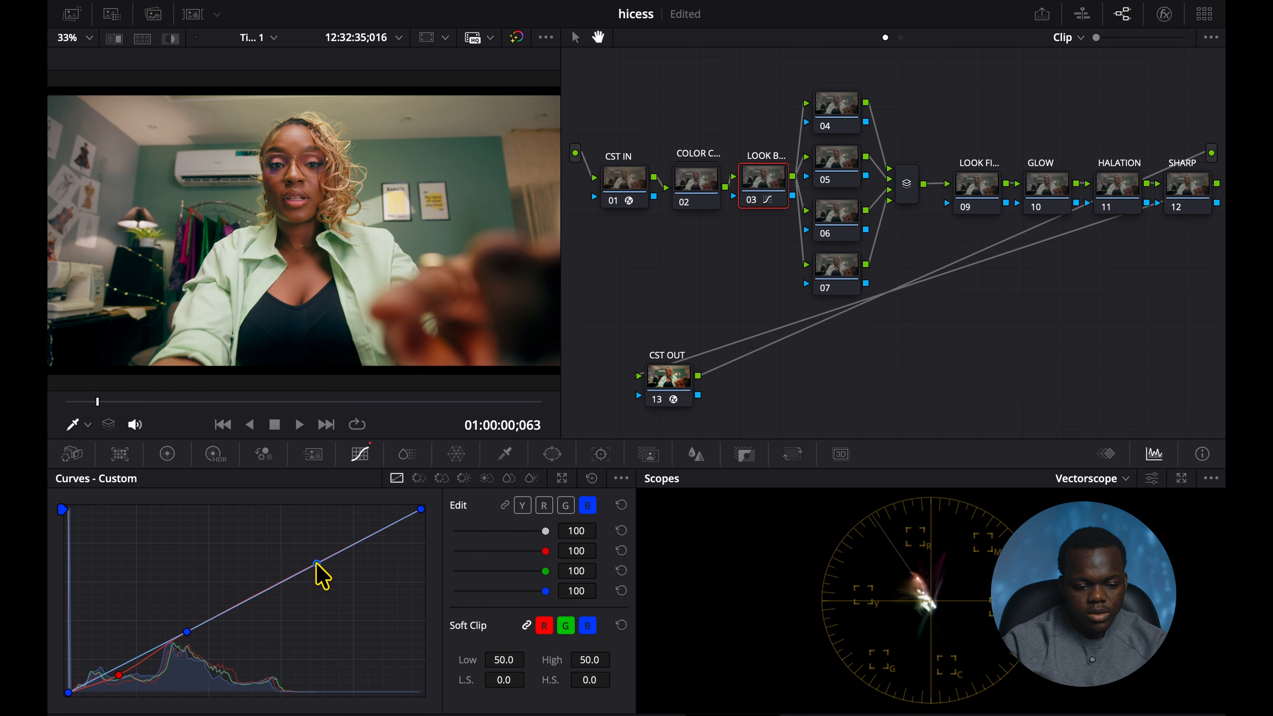
left_click_drag(315, 563, 314, 559)
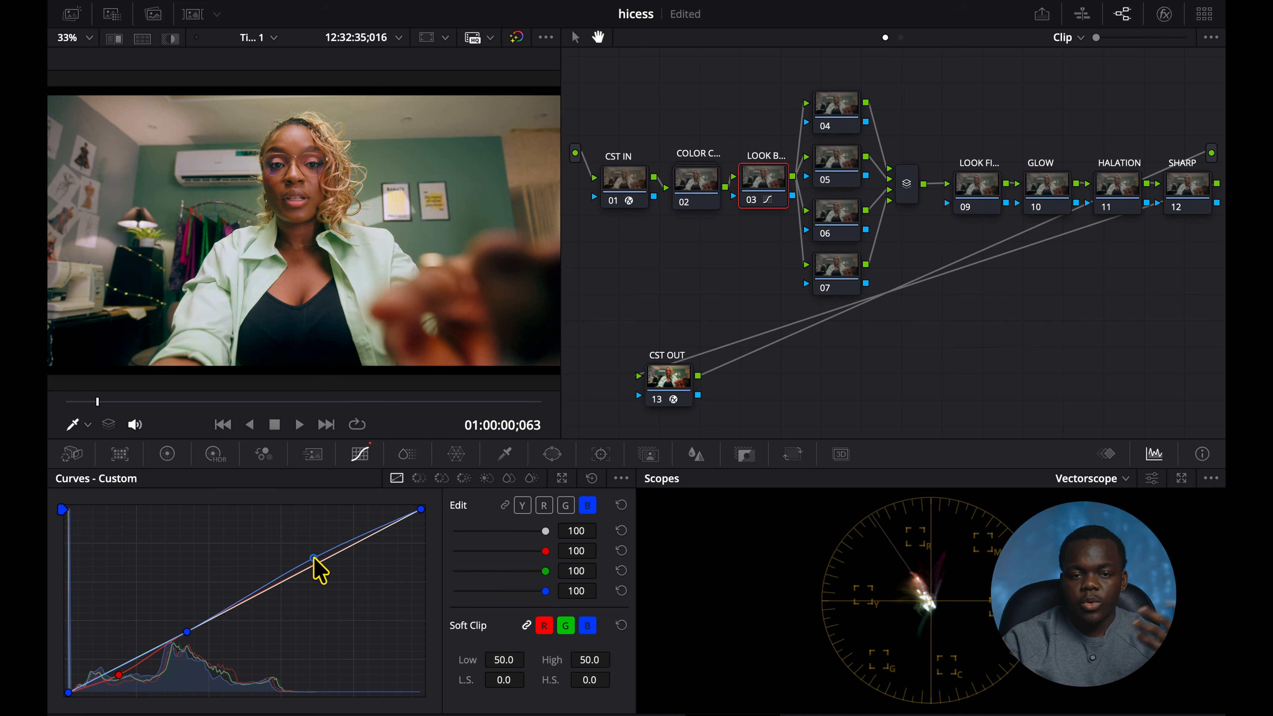
mouse_move(314, 558)
left_mouse_down()
mouse_move(322, 579)
mouse_move(309, 563)
left_mouse_up()
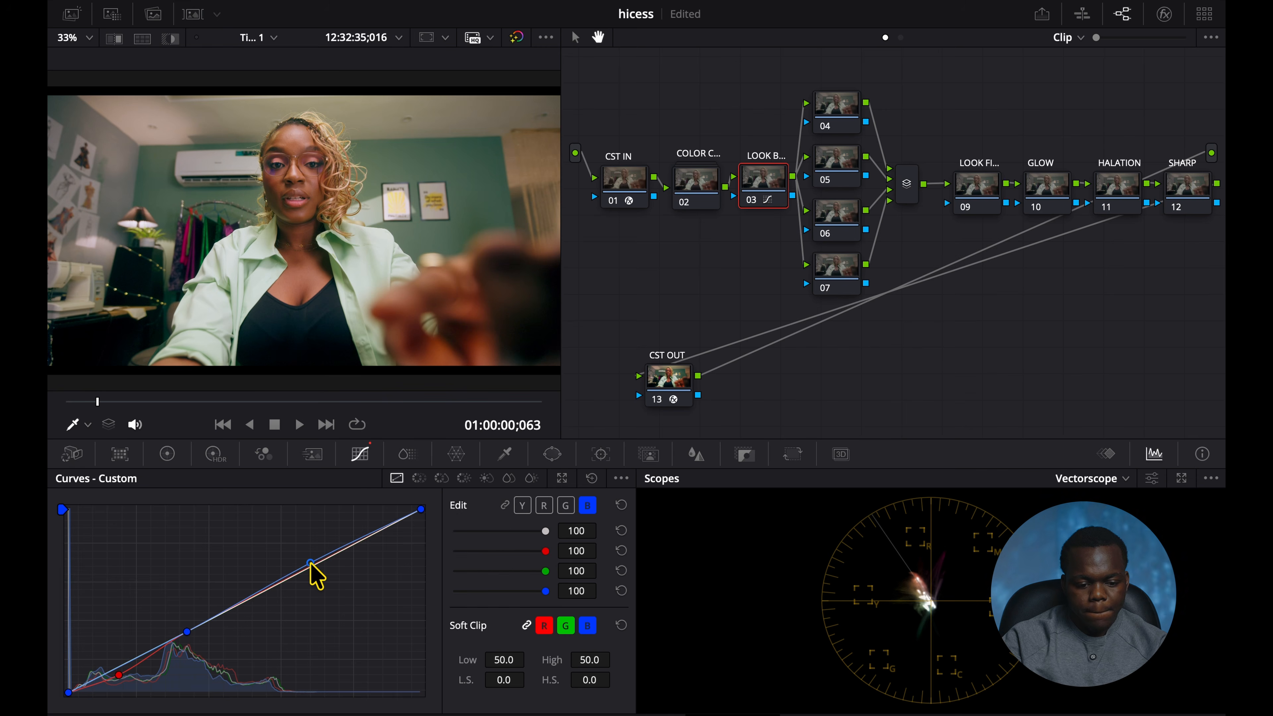
Return to the red curve, pull its highlights slightly below the diagonal, and nudge its middle point down.
left_click(543, 505)
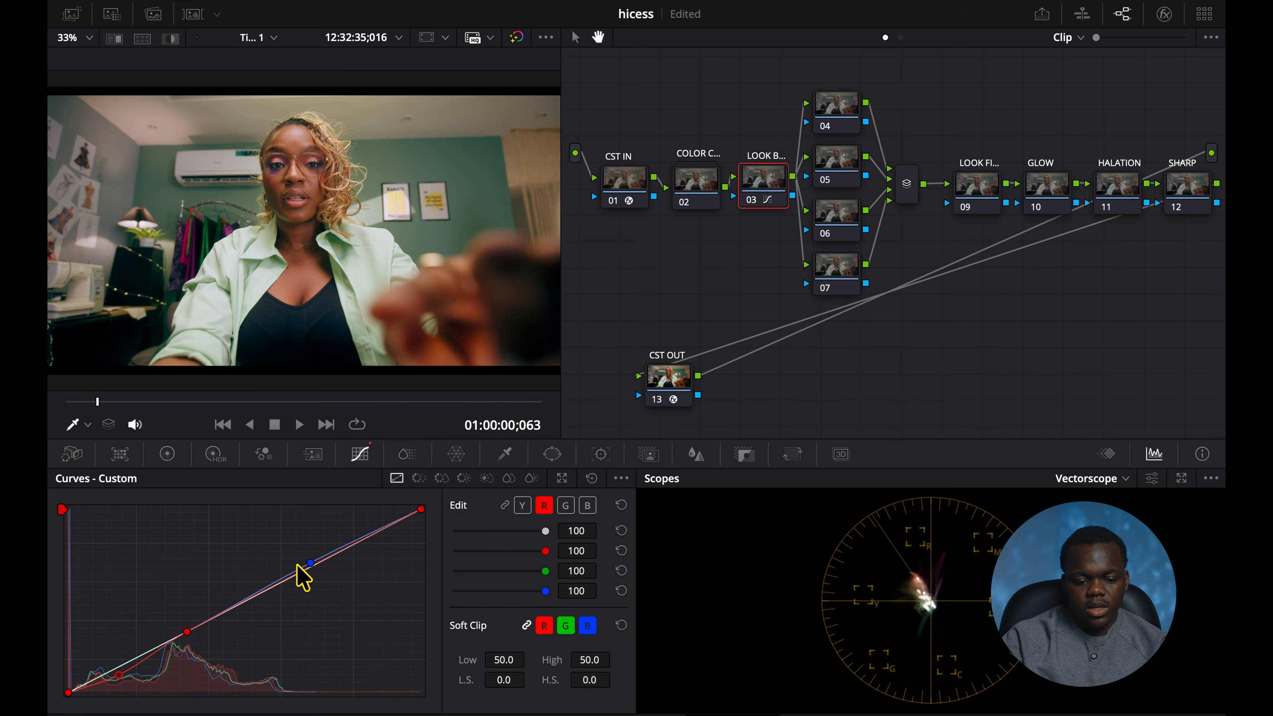
left_click(306, 571)
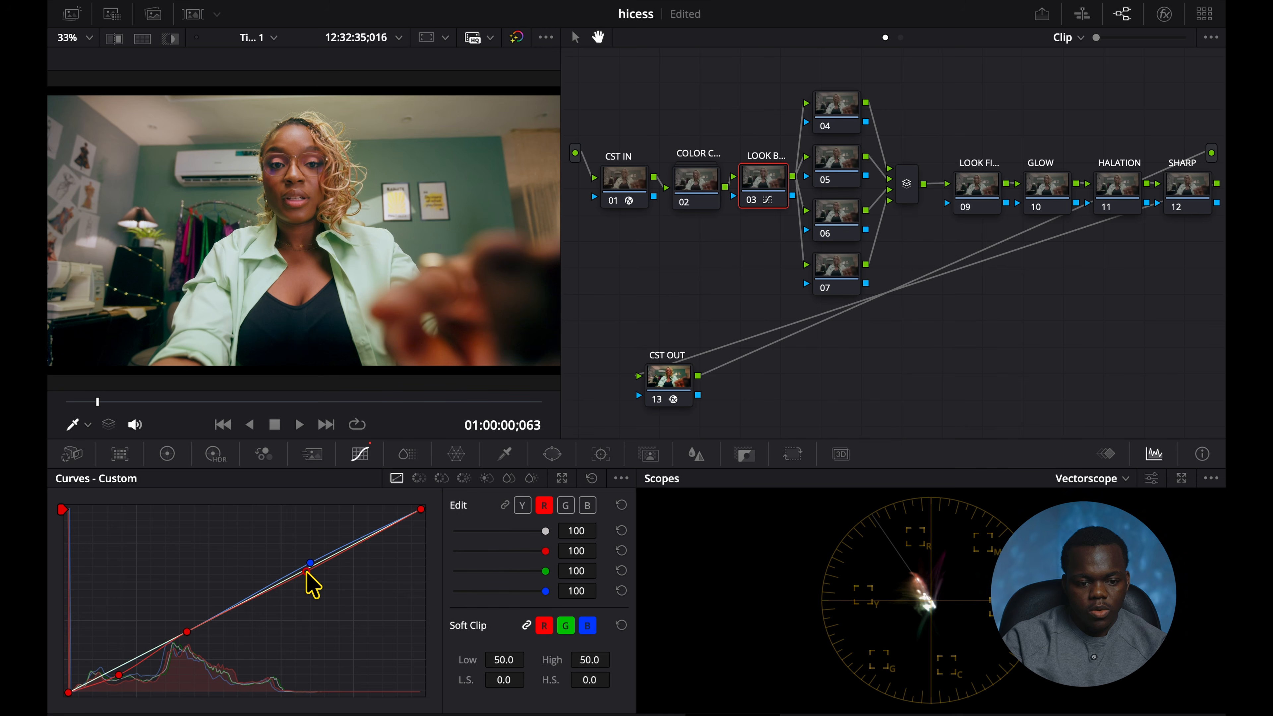
left_click_drag(306, 574, 305, 574)
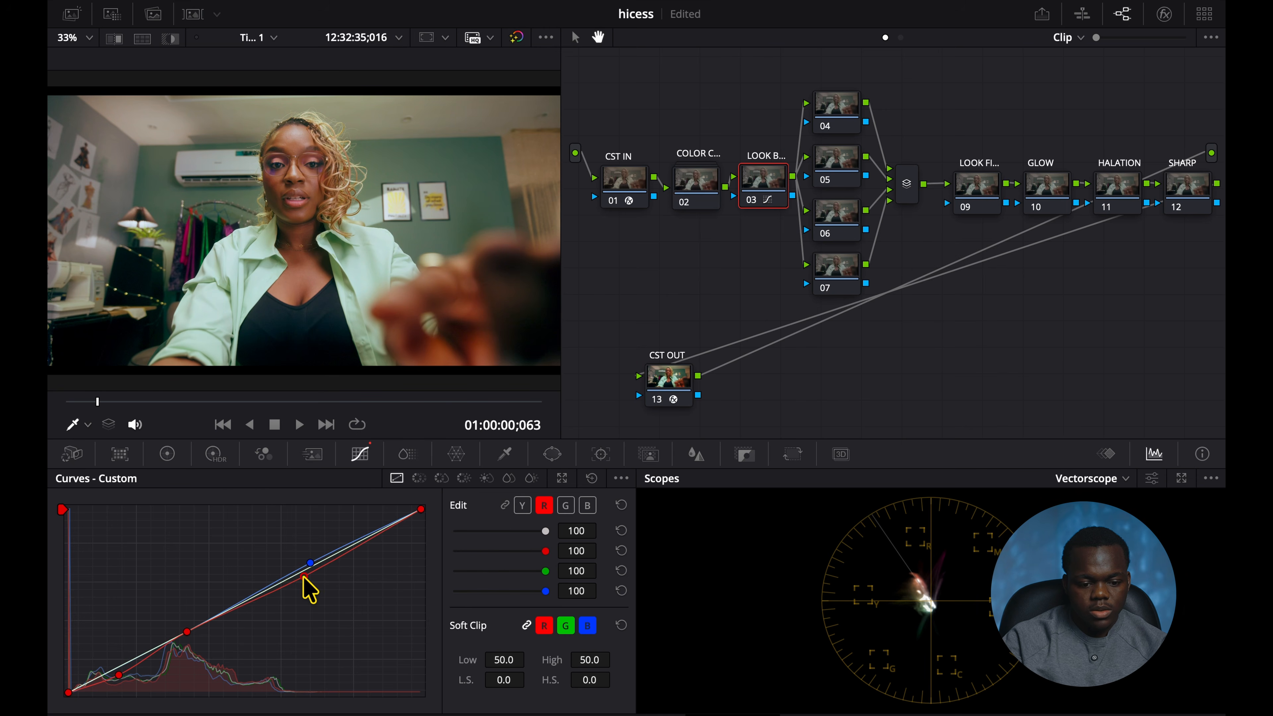
left_click_drag(303, 577, 303, 575)
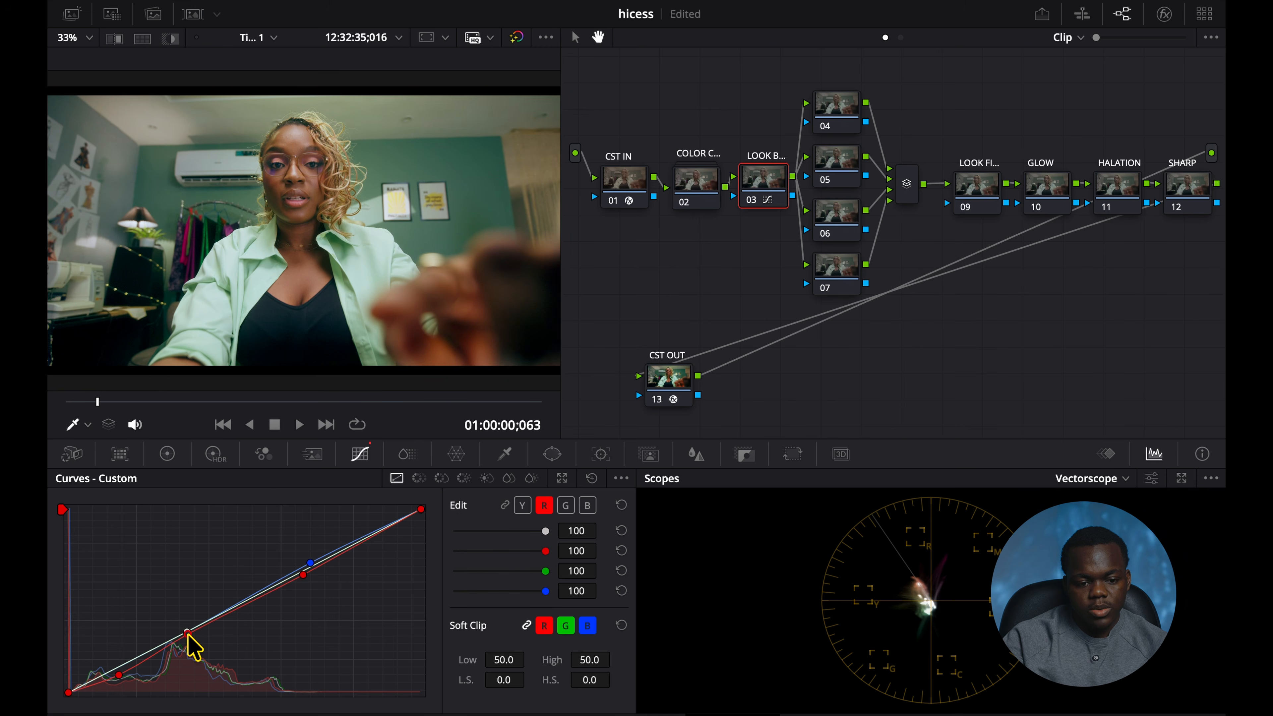
key("ctrl+s")
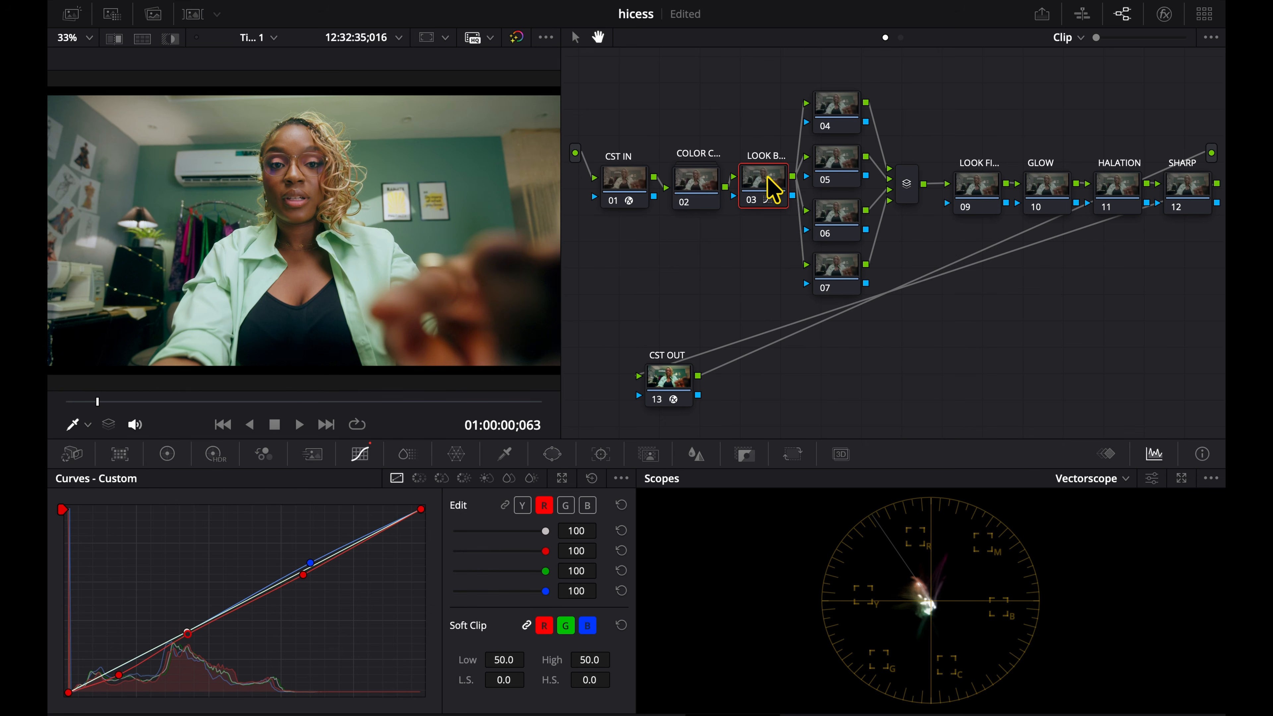
Toggle the LOOK B... node off and on to compare the image with and without its curves.
key("ctrl+d")
key("ctrl+d")
key("ctrl+d")
key("ctrl+d")
left_click_drag(768, 179, 765, 182)
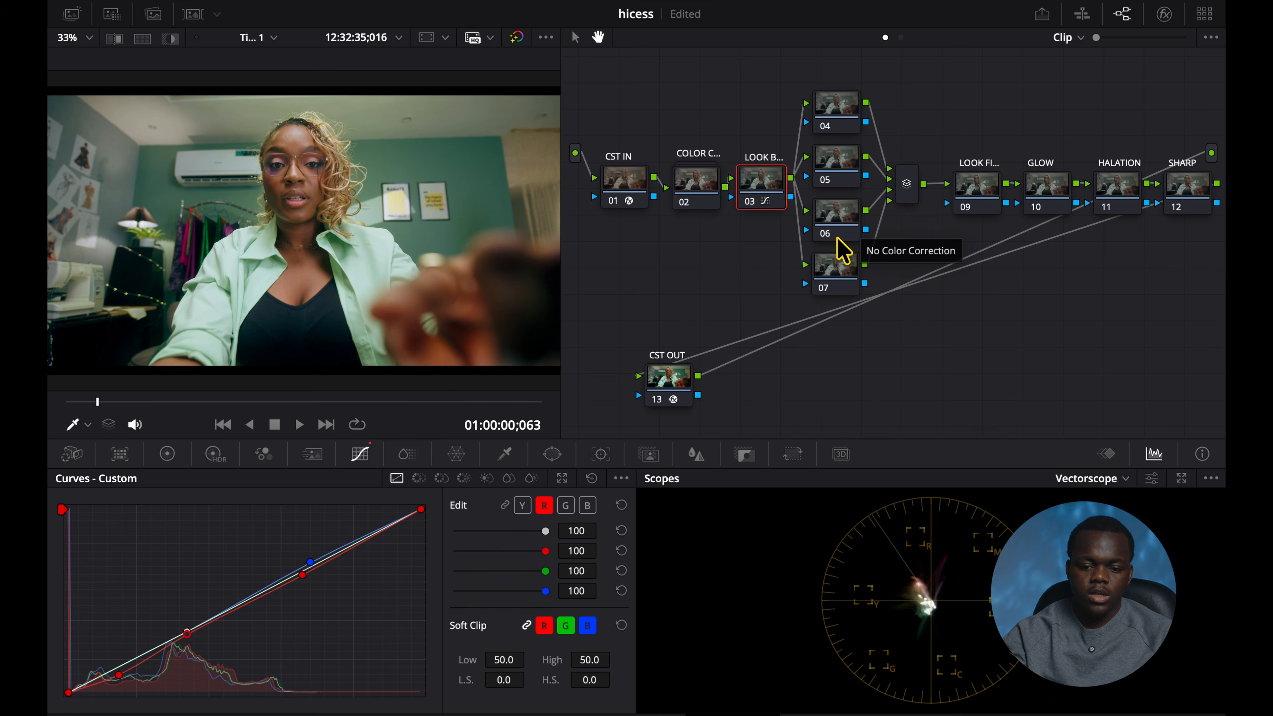
Switch the scope to Parade and label parallel node 04 as GREEN.
left_click_drag(831, 119, 839, 113)
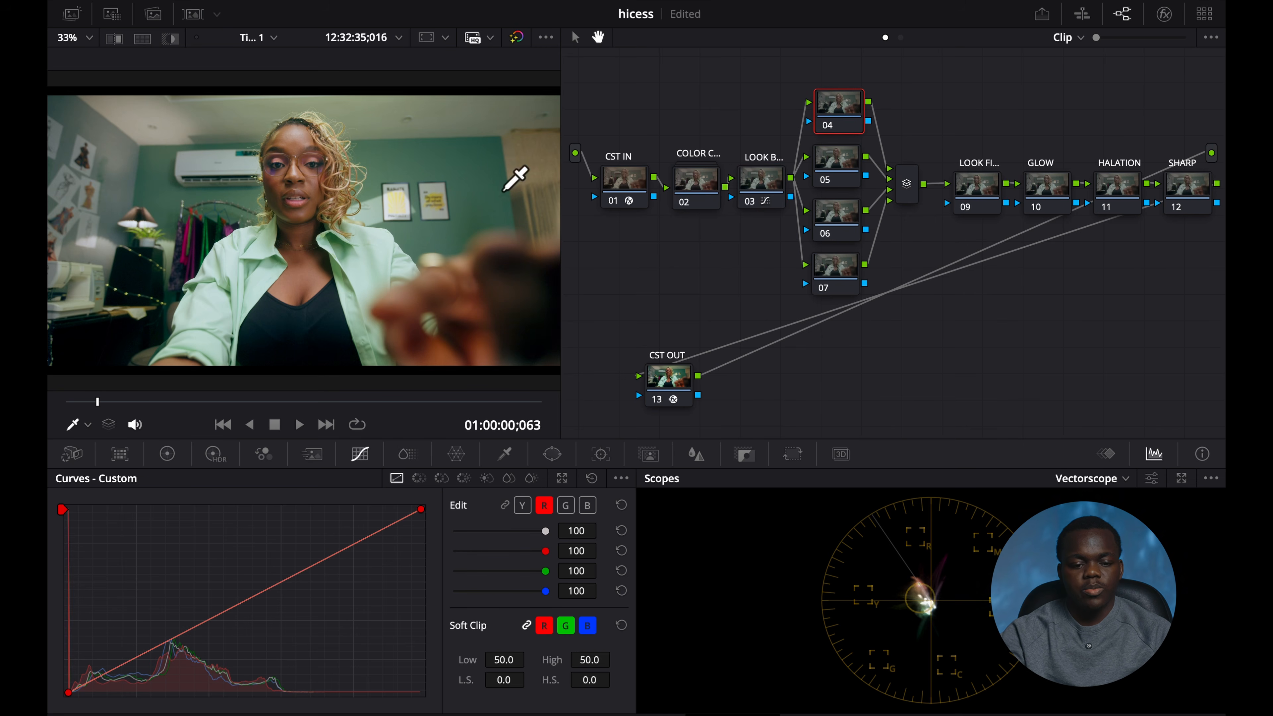
left_click(1097, 478)
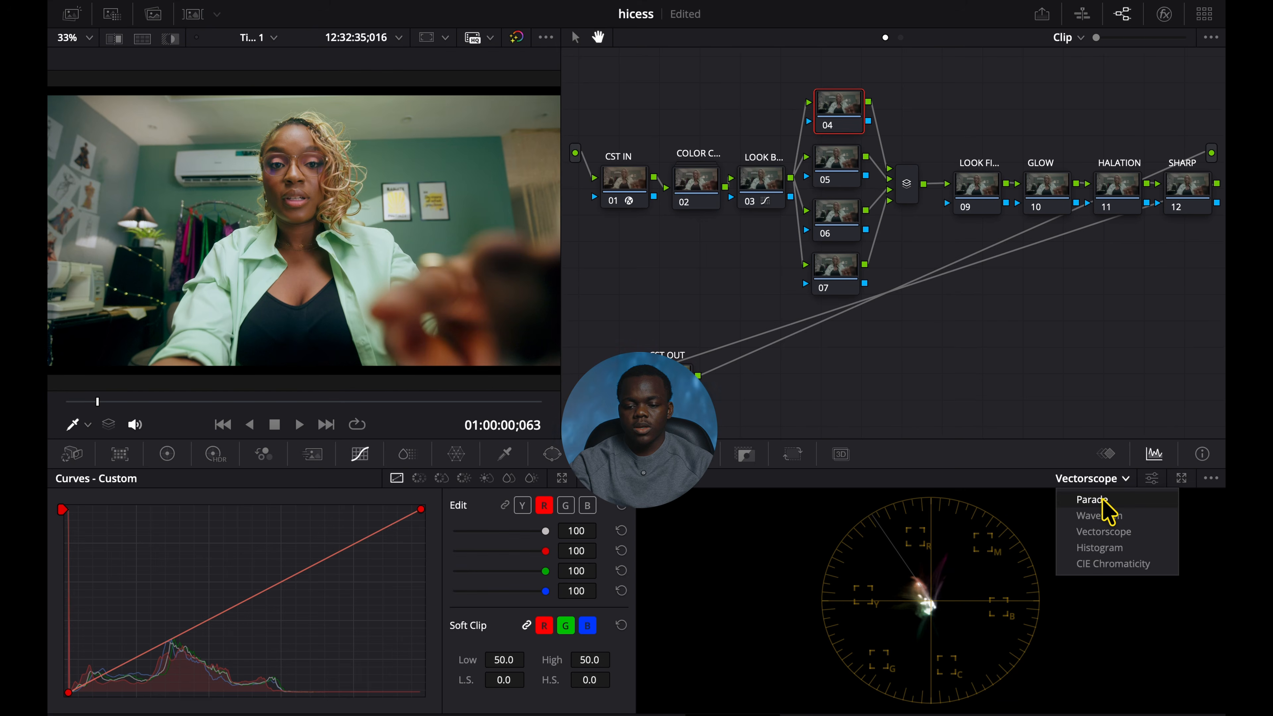
left_click(1101, 500)
right_click(847, 114)
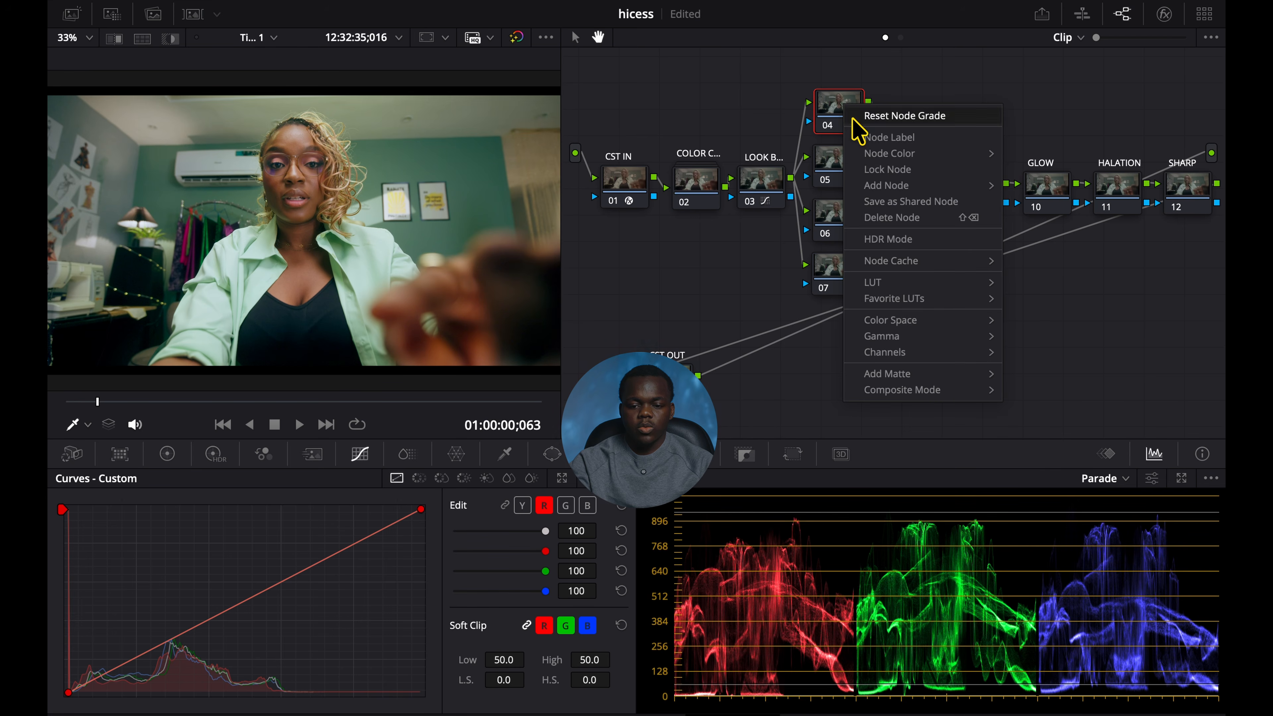
left_click(864, 136)
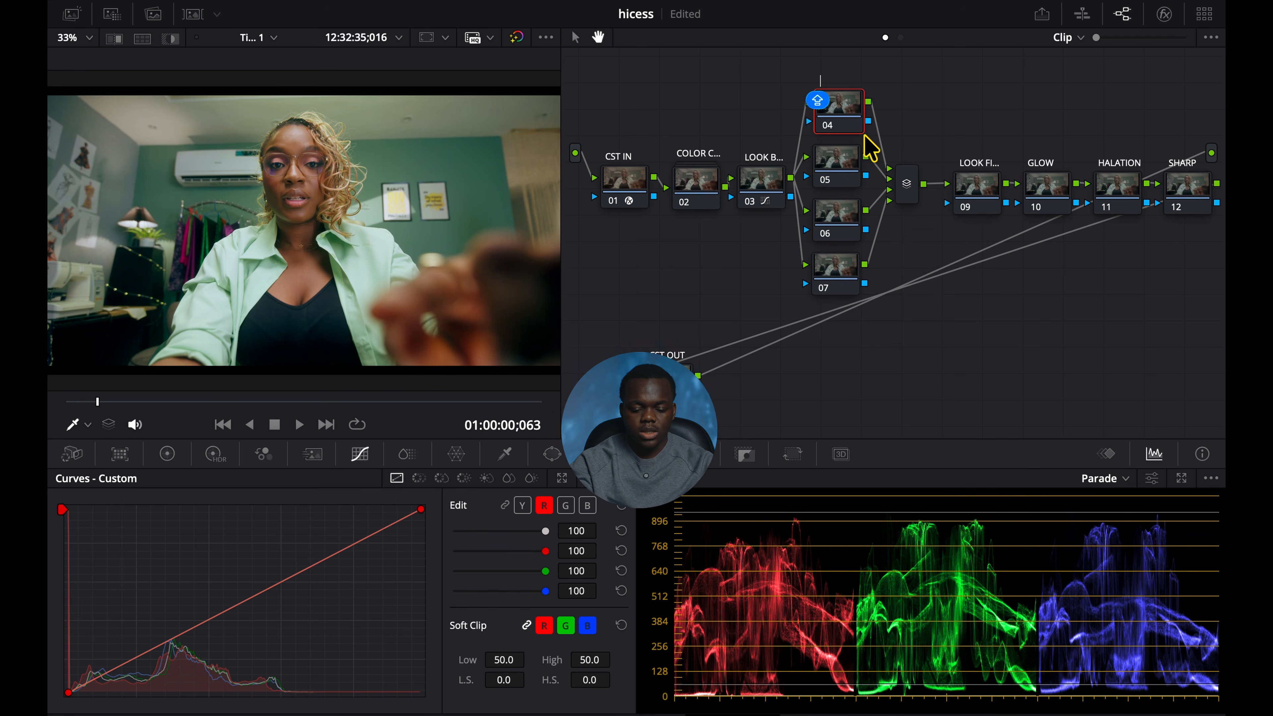
type("GREEN")
key("Return")
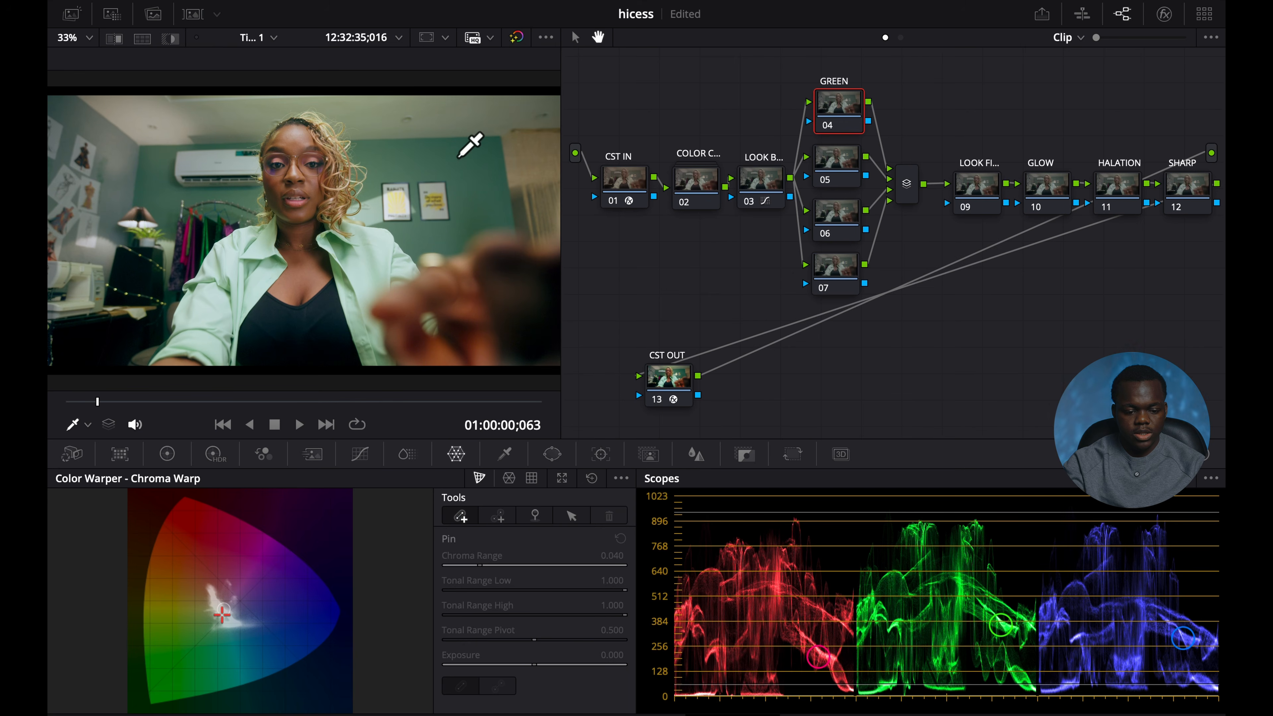
Try shifting the wall's green on the GREEN node with a Chroma Warp stroke, and reset the Color Warper.
left_click(458, 156)
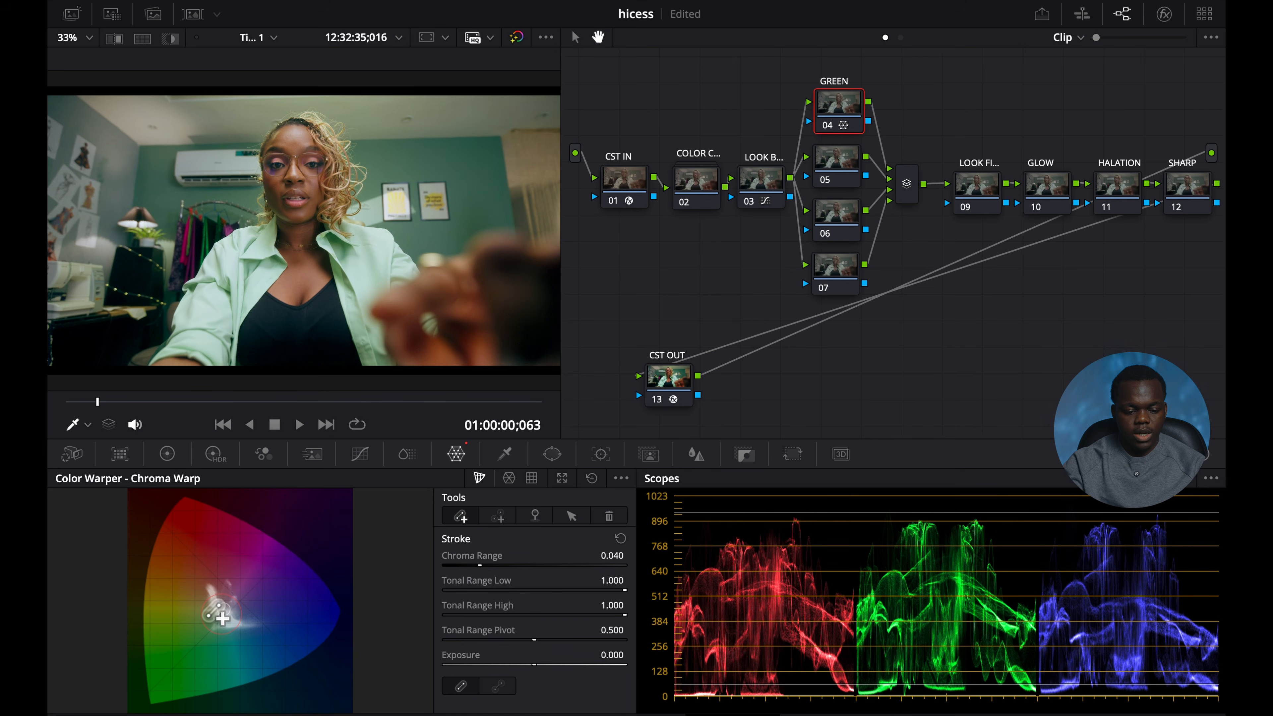
left_click_drag(221, 614, 225, 618)
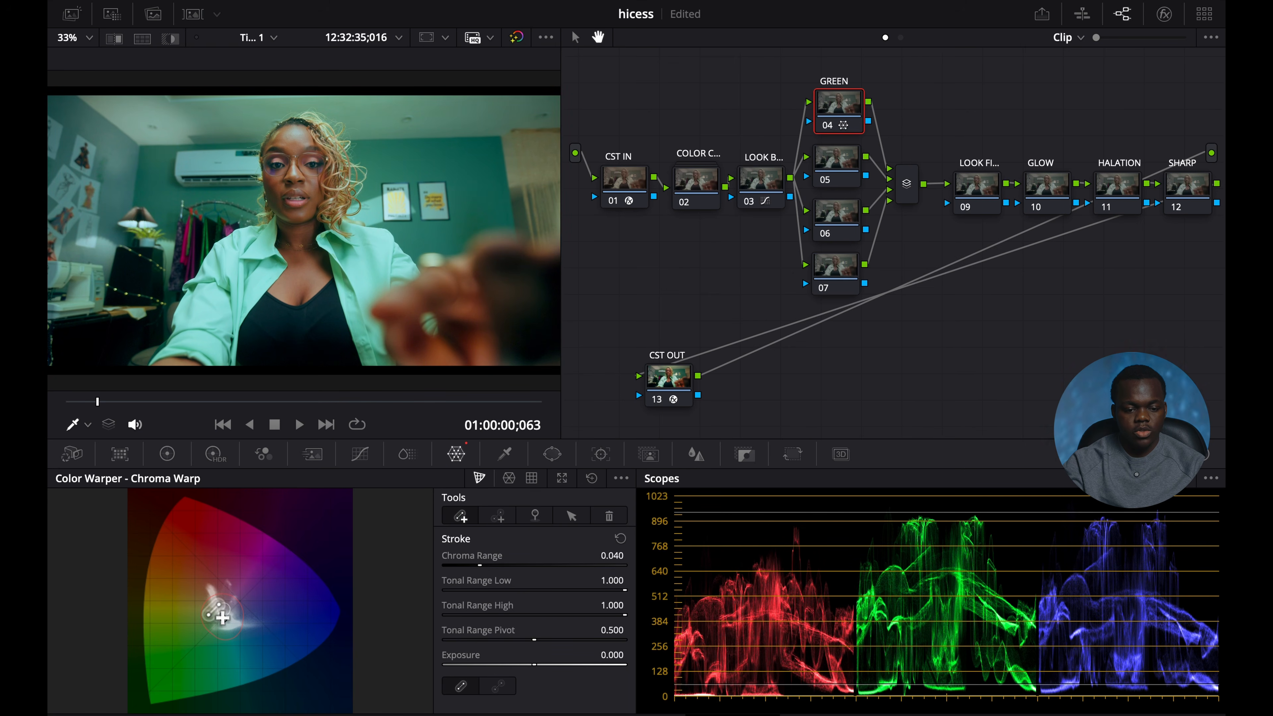
mouse_move(222, 618)
left_mouse_down()
mouse_move(214, 611)
mouse_move(231, 625)
mouse_move(251, 606)
left_mouse_up()
left_click(591, 479)
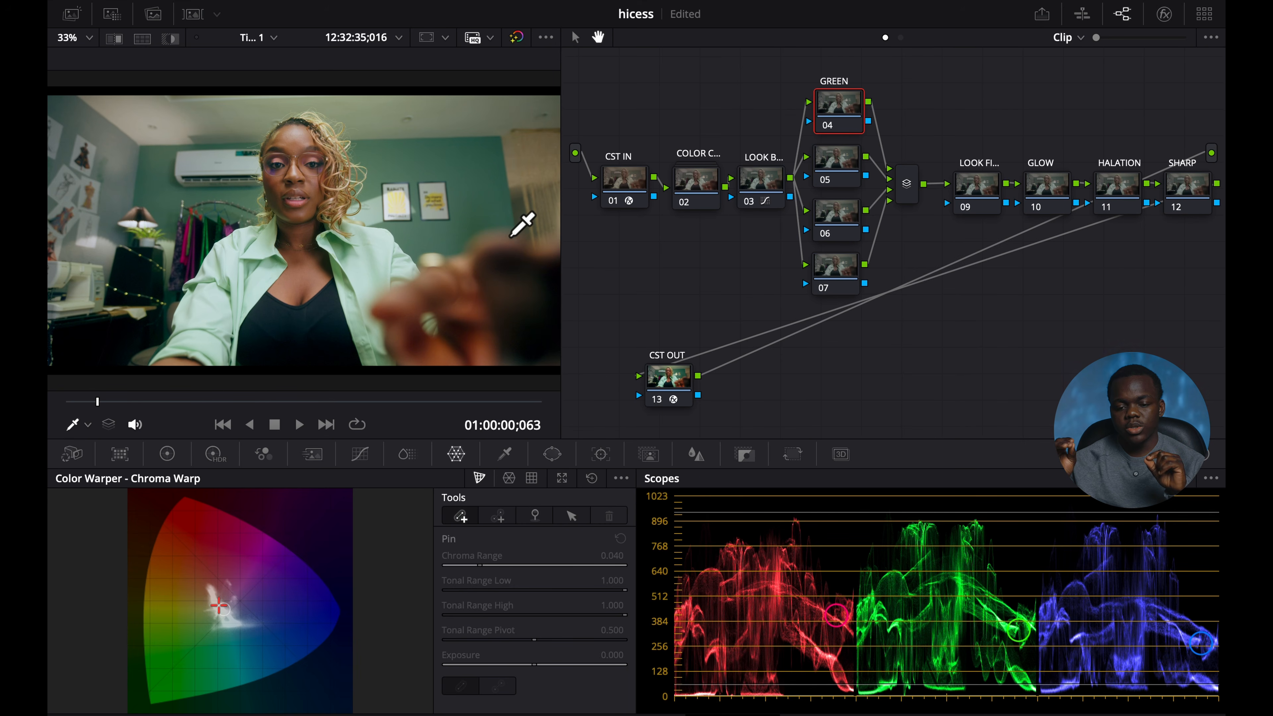
Sample the image on the GREEN node and add a Chroma Warp stroke that shifts the greens toward cyan-blue.
left_click(334, 274)
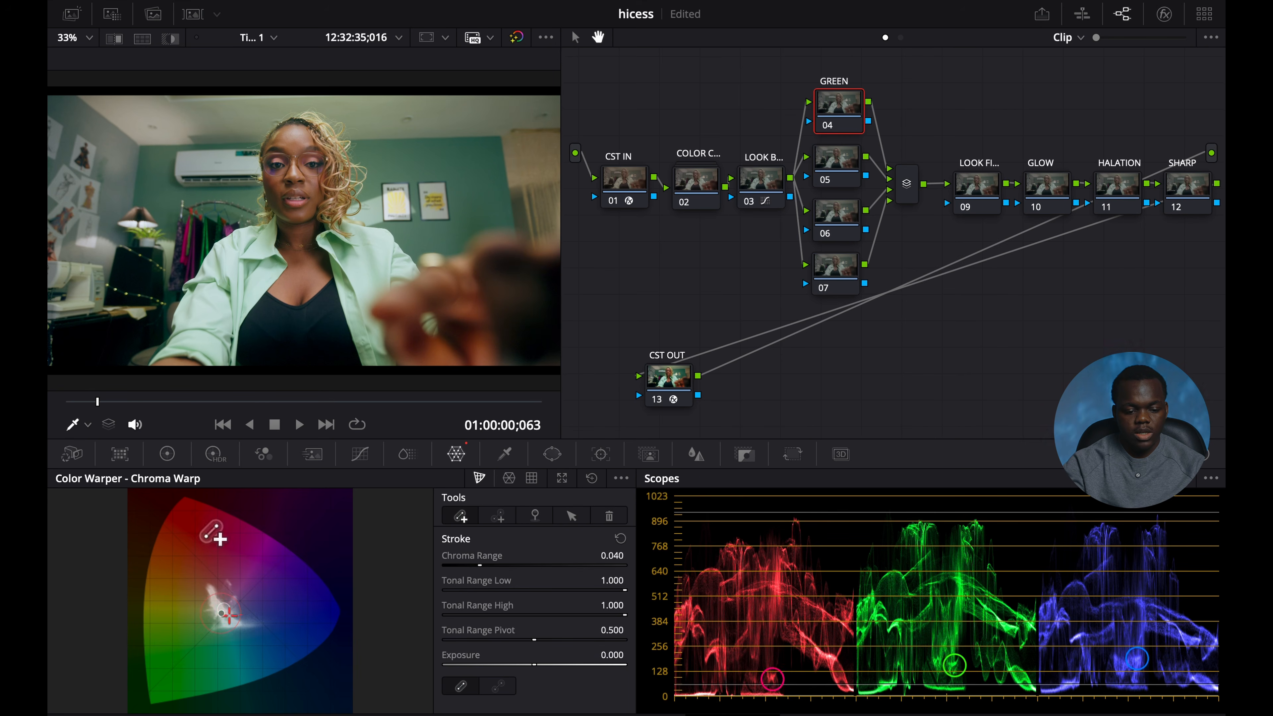
left_click_drag(219, 615, 226, 616)
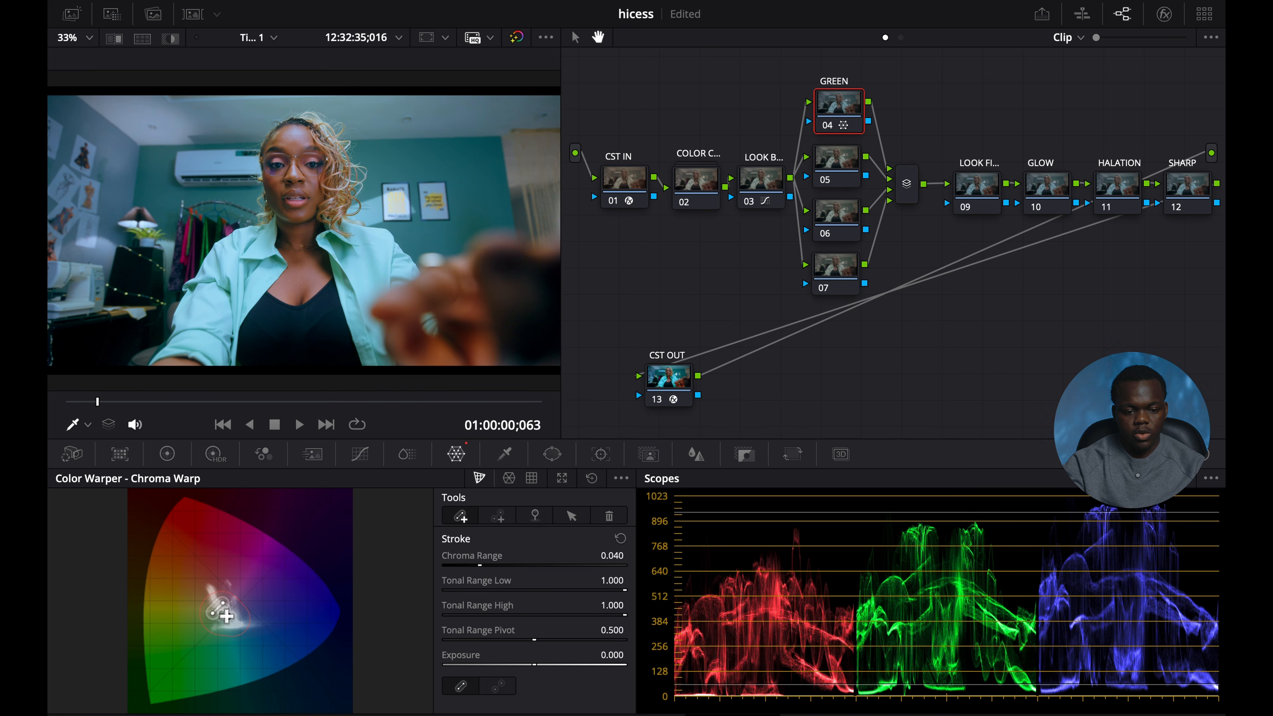
left_click_drag(226, 615, 226, 614)
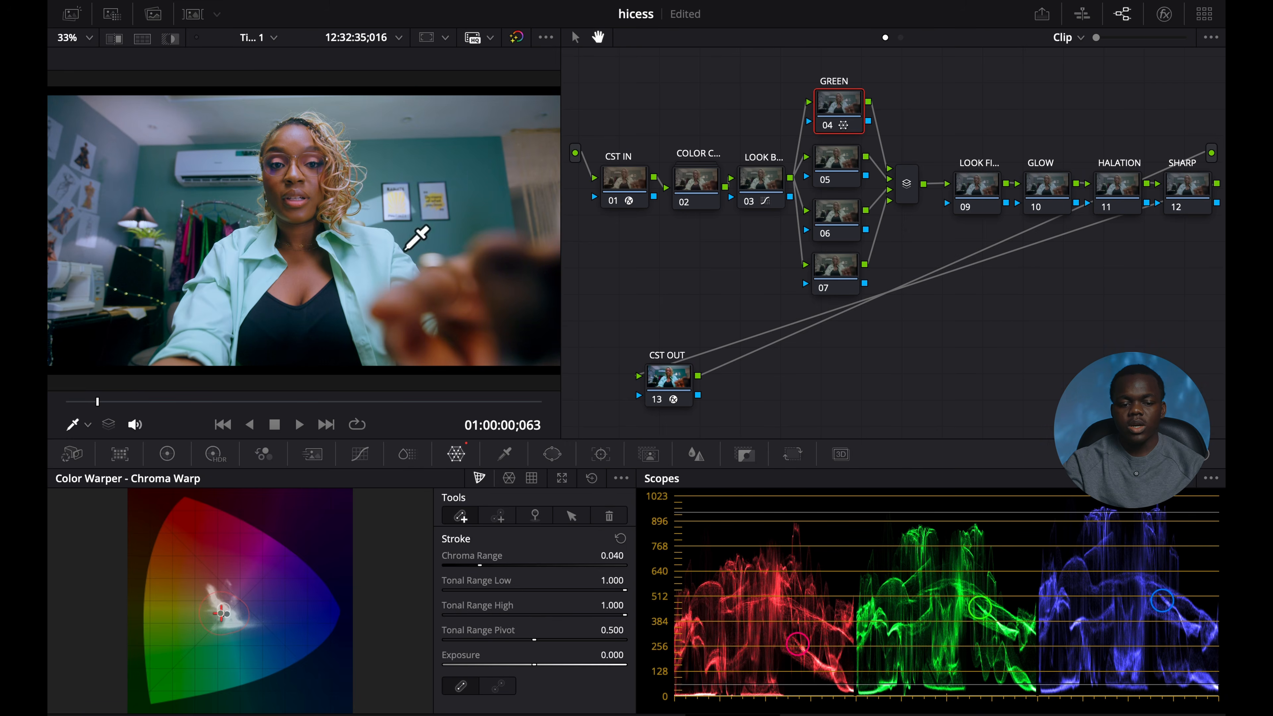
Inspect the woman's face at 100% while toggling the GREEN node off and on, and fit the image back in the viewer.
scroll(307, 145, "up", 6)
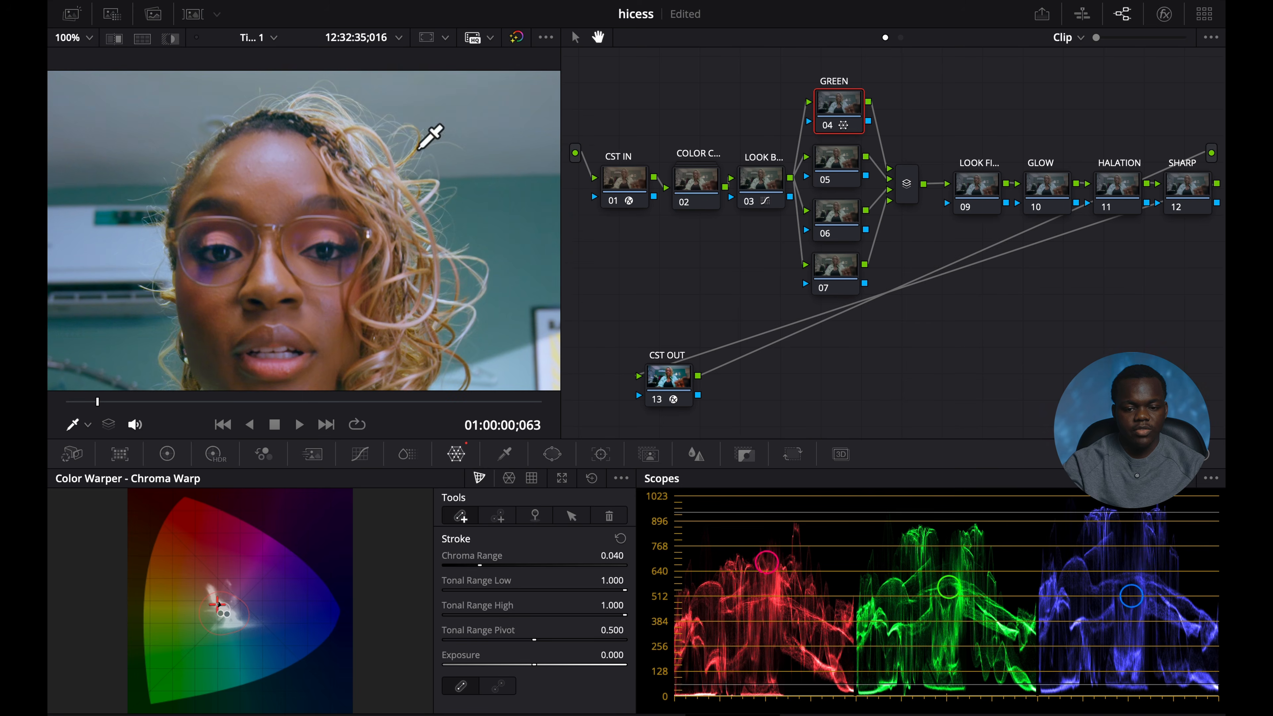
key("ctrl+d")
key("ctrl+d")
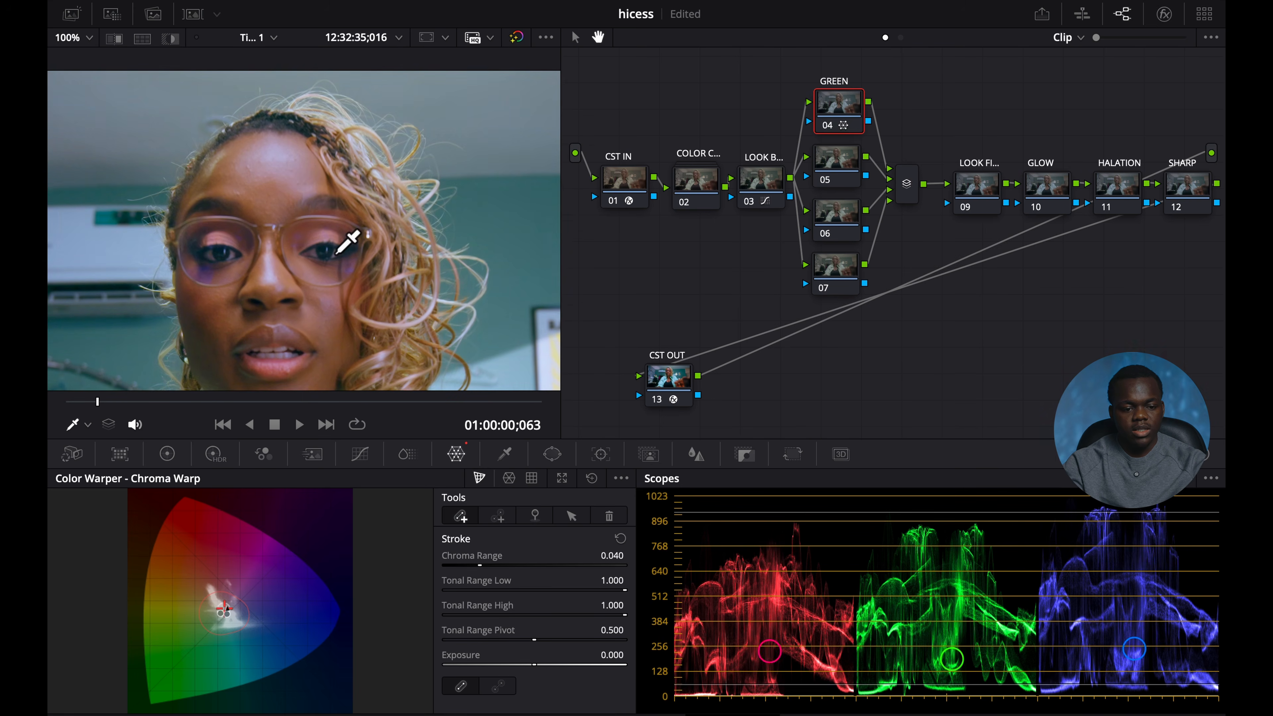
key("ctrl+d")
key("ctrl+d")
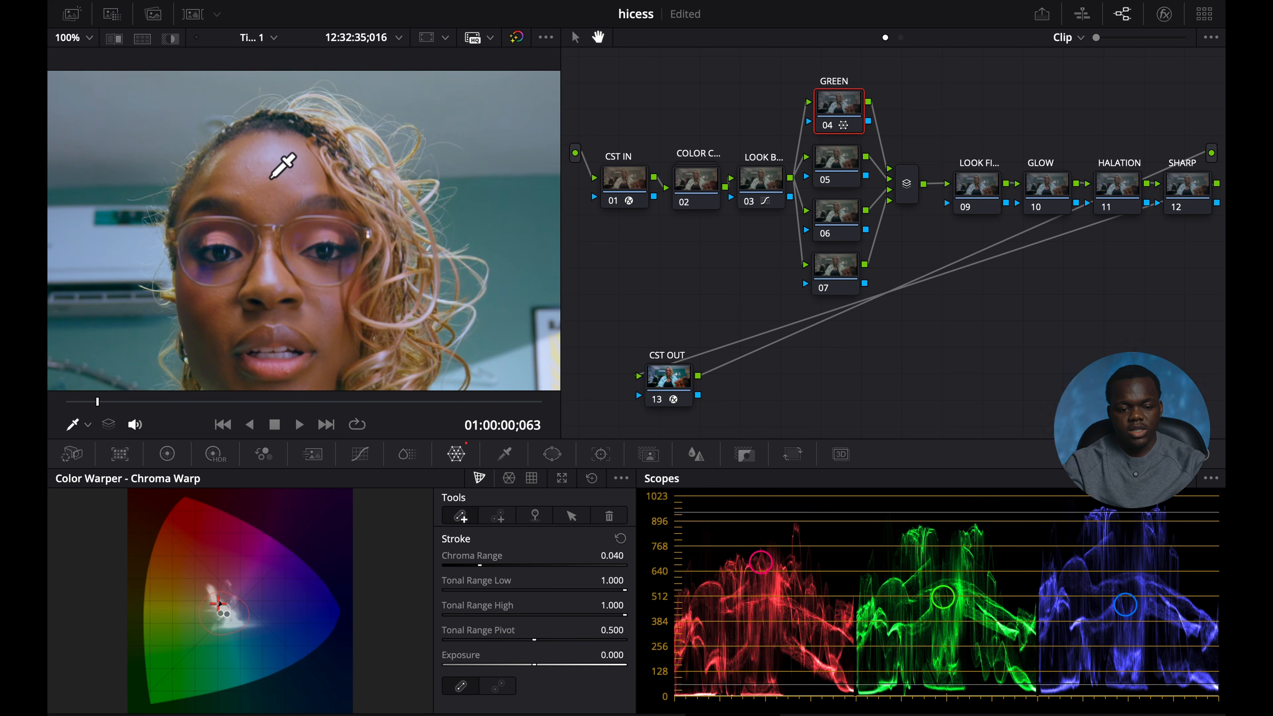
key("shift+z")
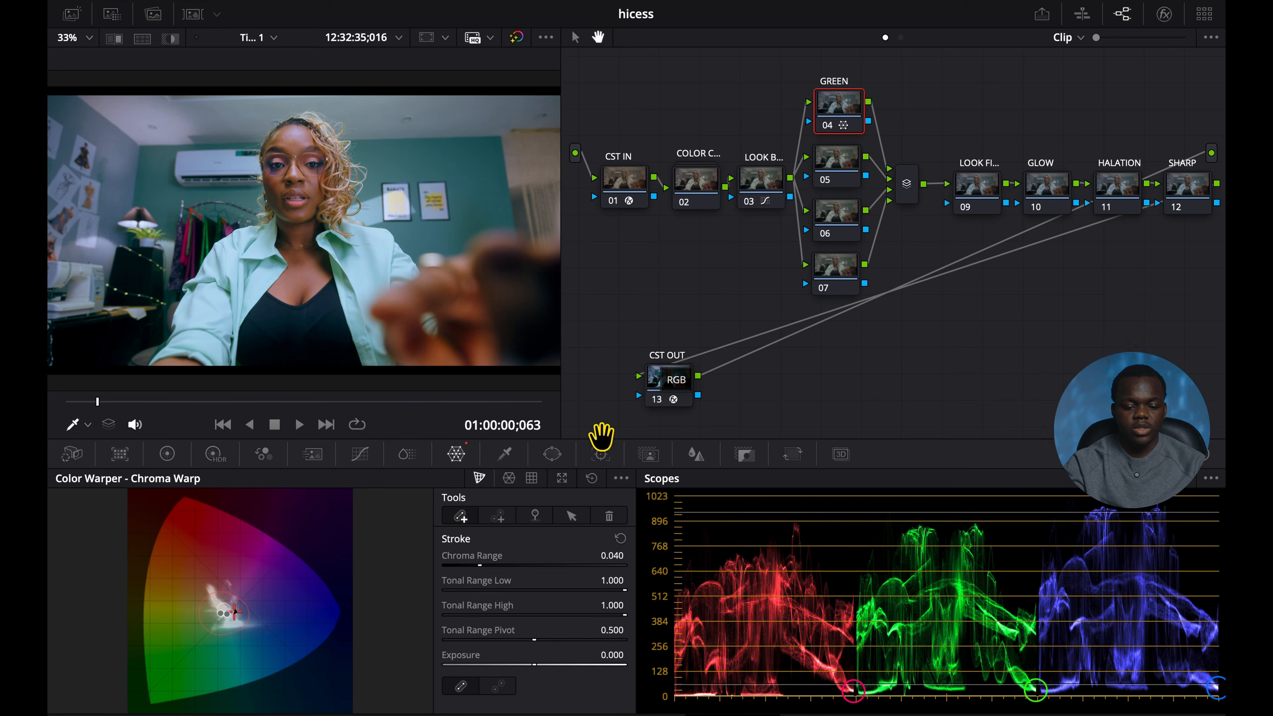
Qualify the woman's forehead skin tone on the GREEN node with the HSL Qualifier, invert the selection, and check its highlight matte.
left_click(503, 455)
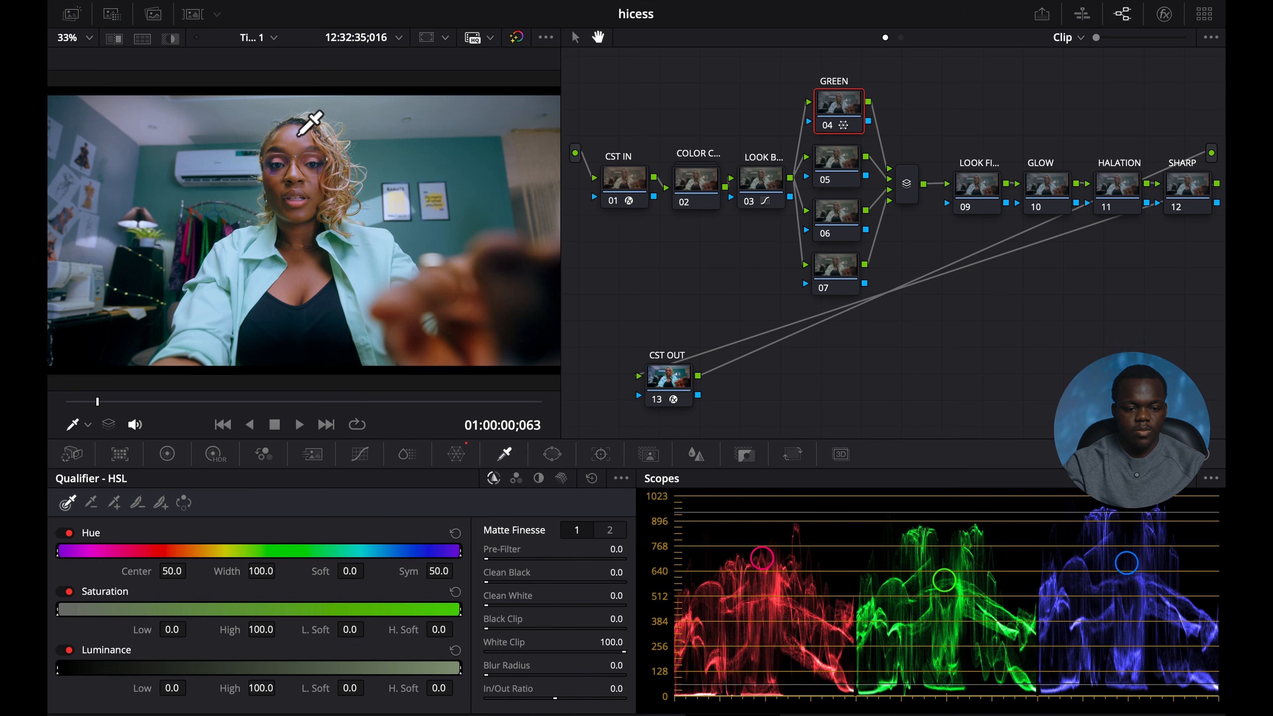
left_click(300, 134)
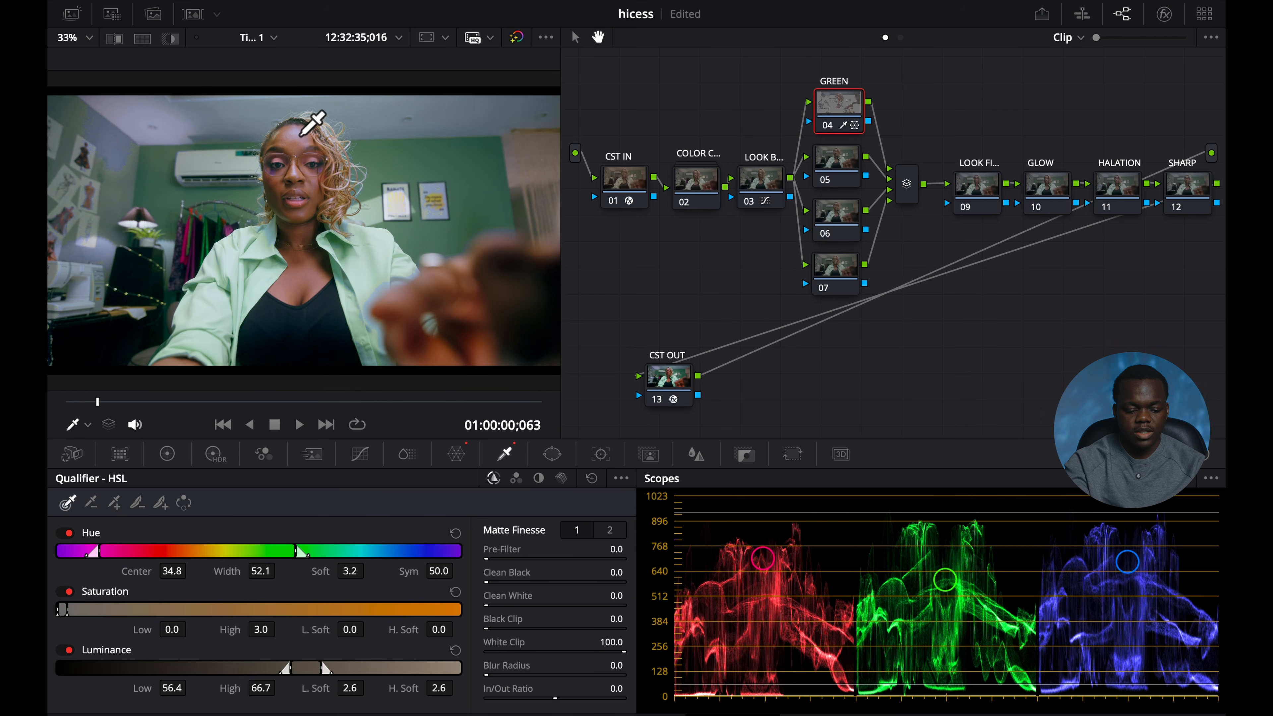
left_click(184, 503)
key("shift+h")
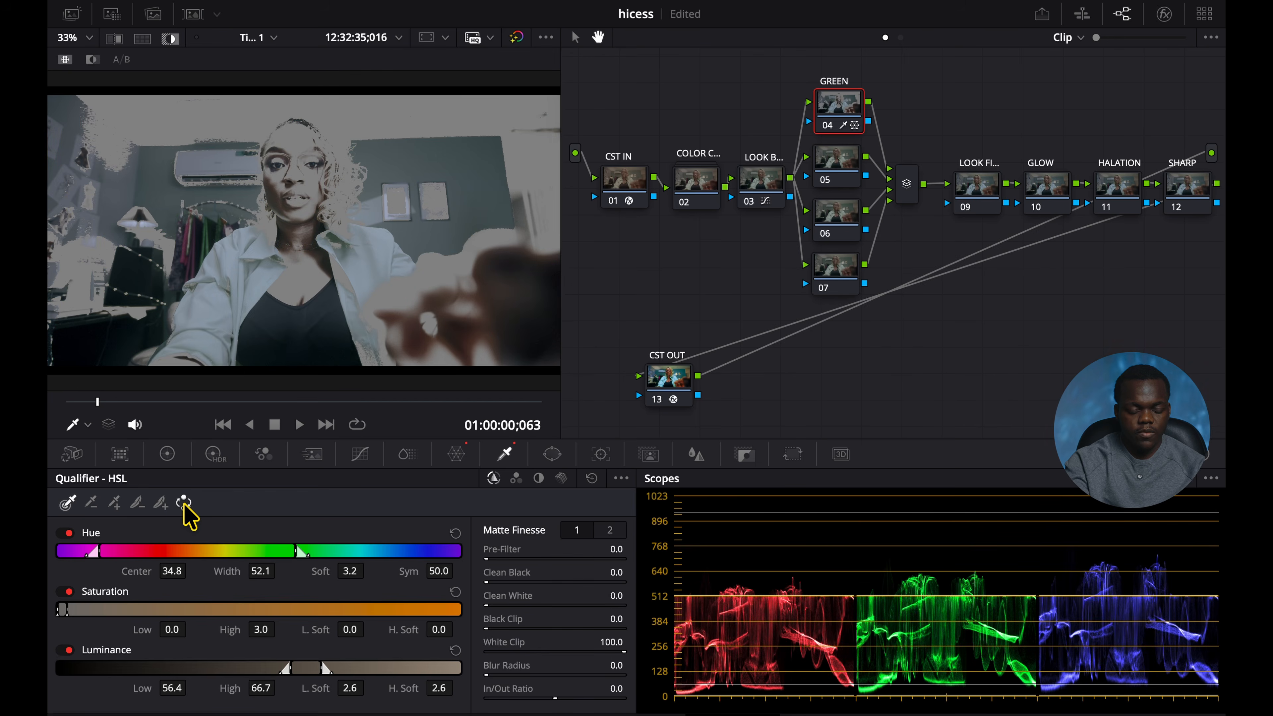
key("shift+h")
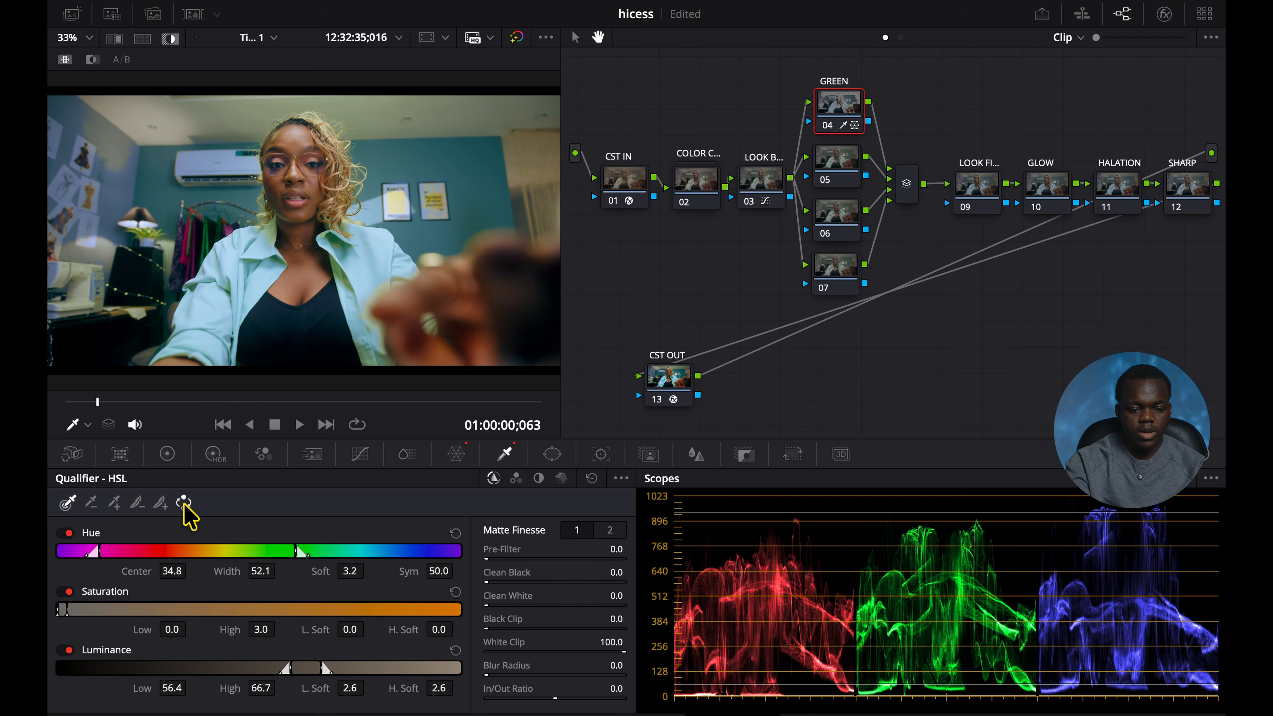
Narrow the GREEN node qualifier's Hue width to 12.7 with the highlight matte shown, and return to the normal view.
key("shift+h")
left_click_drag(96, 551, 177, 548)
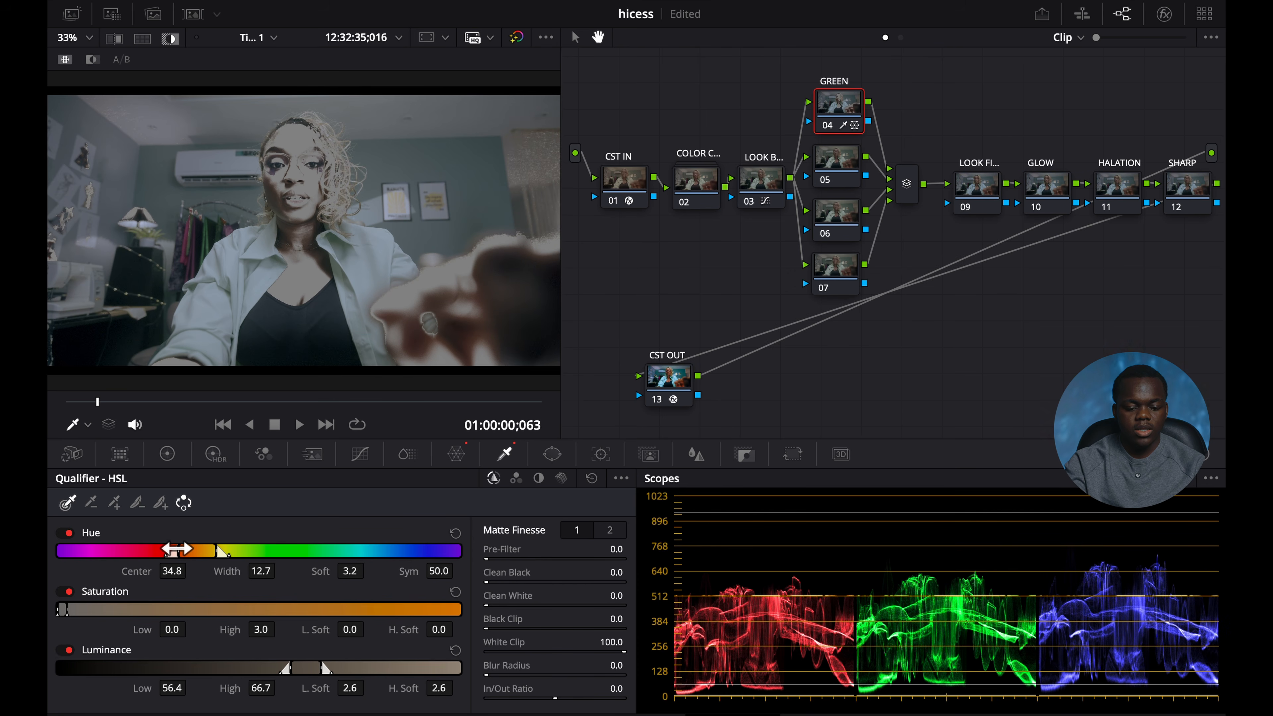
key("shift+h")
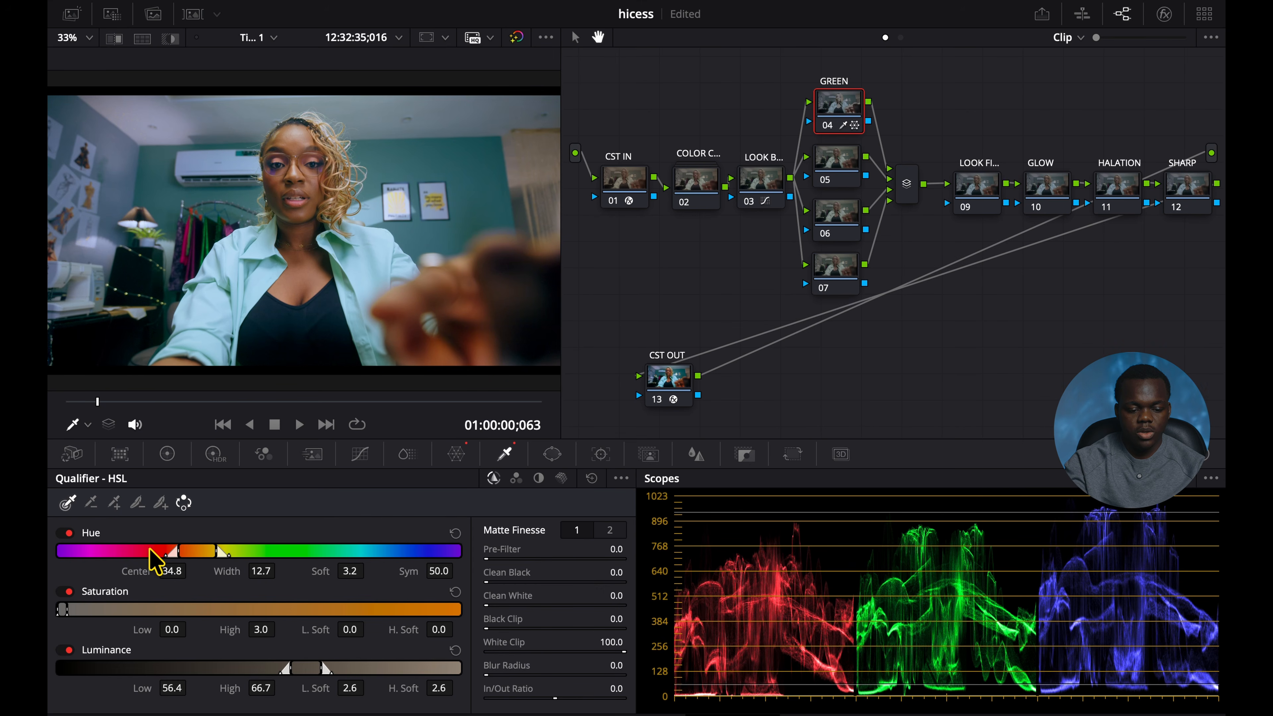
Refine the GREEN node matte with the highlight shown: Clean Black 7.1, Clean White 7.7 and Blur Radius 19.5; return to the normal view.
key("shift+h")
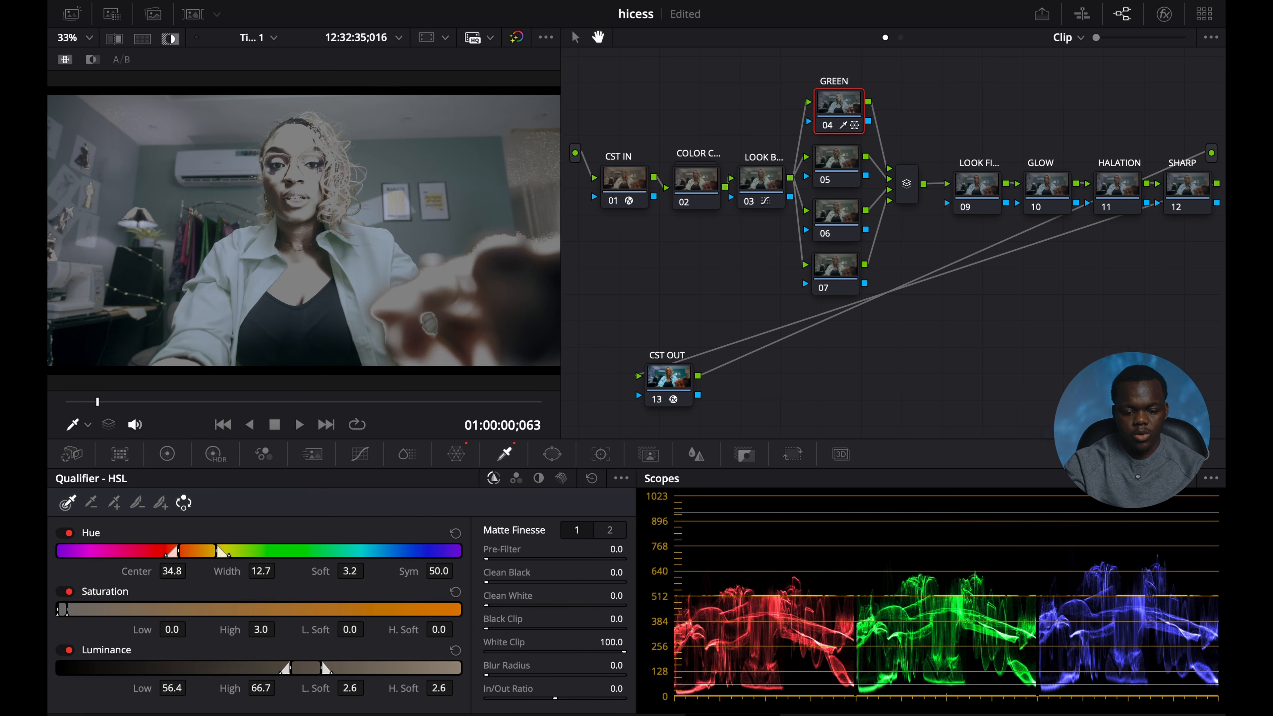
left_click_drag(616, 595, 631, 595)
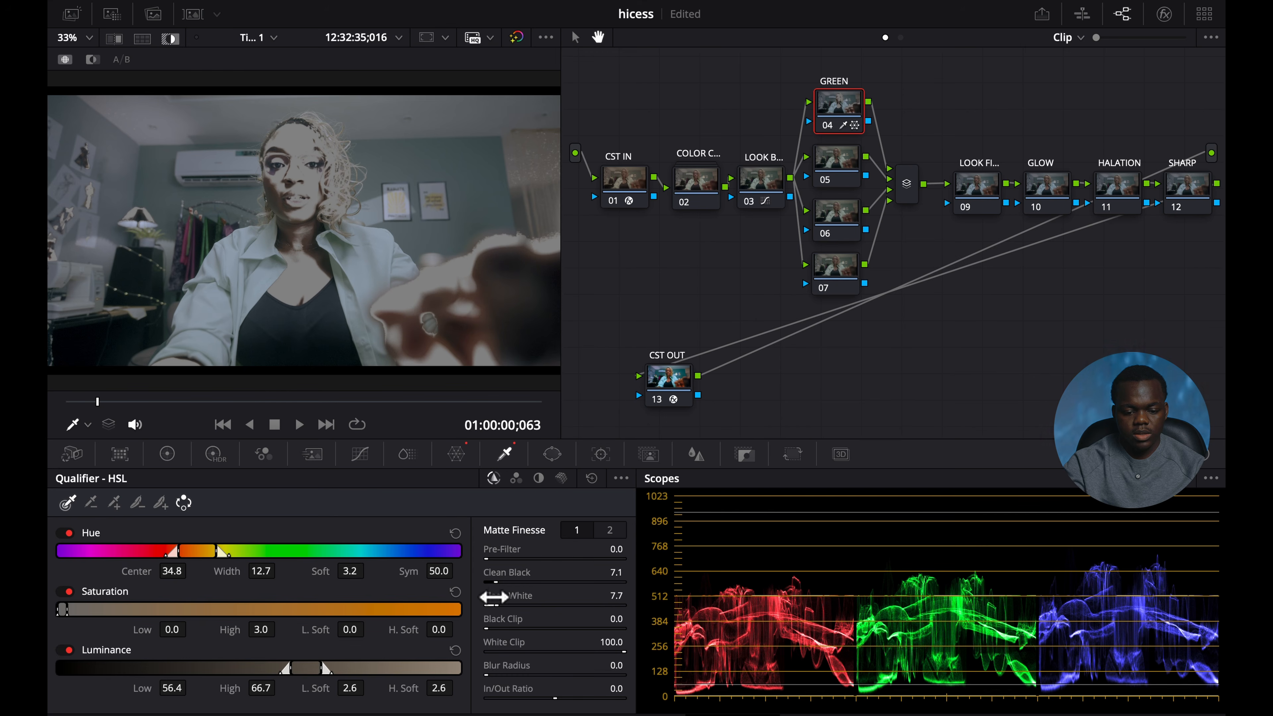
left_click_drag(616, 665, 642, 665)
key("shift+h")
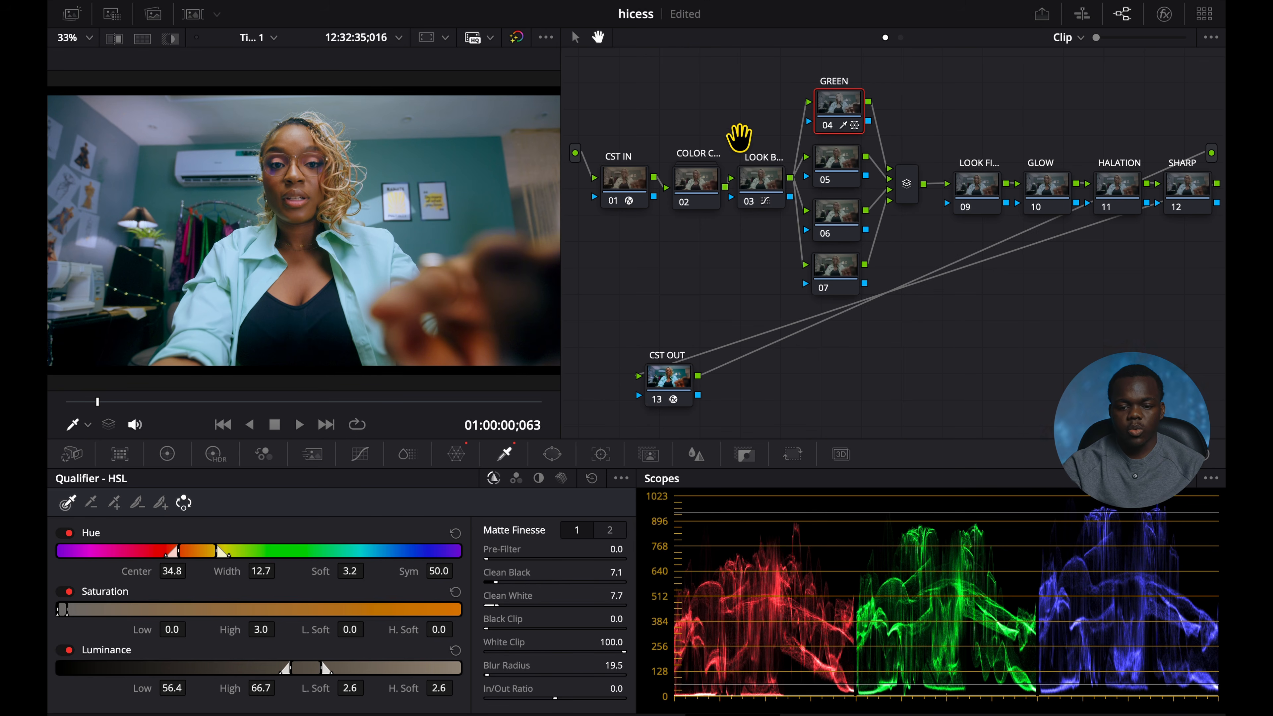
Label node 05 in the parallel group as SKIN II.
left_click(843, 180)
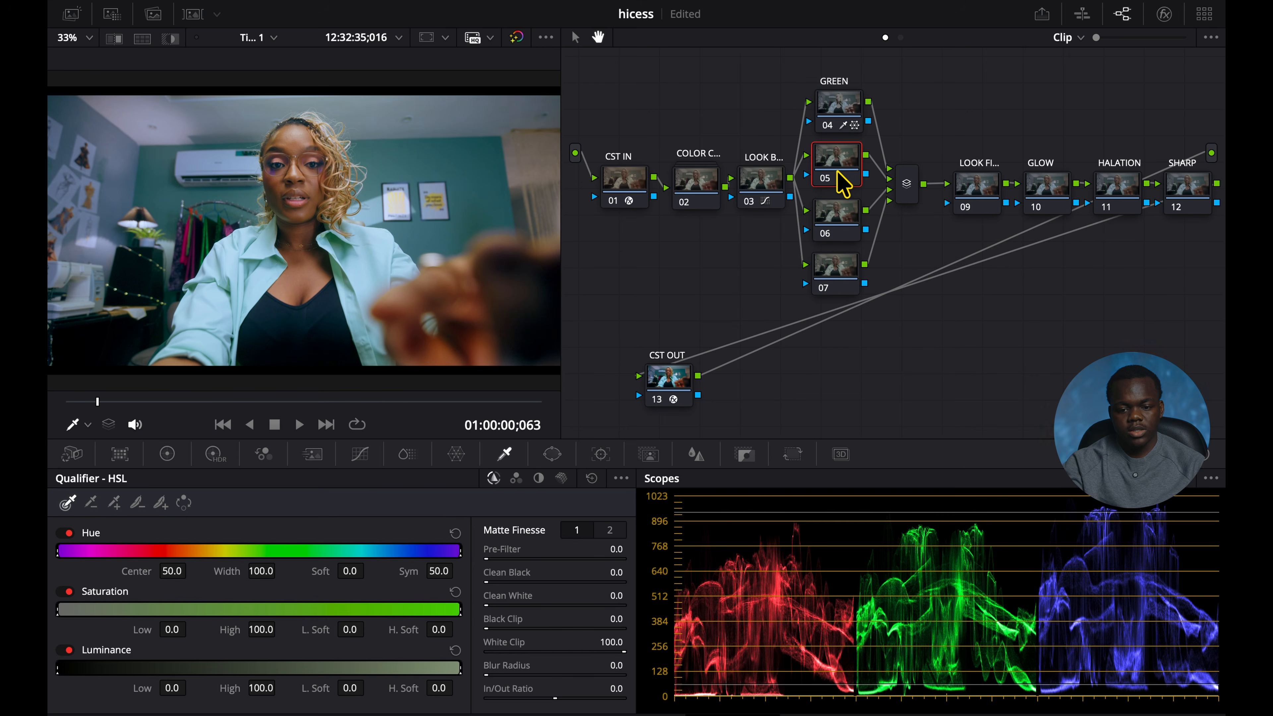
right_click(844, 180)
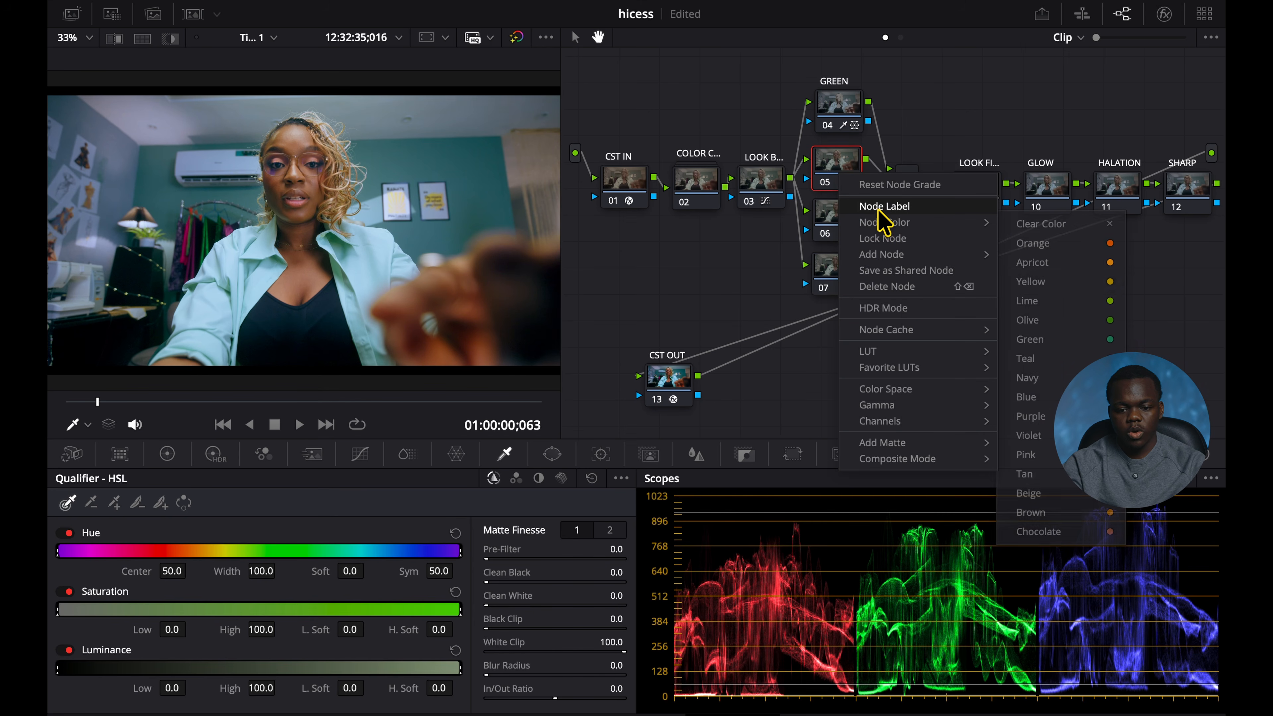
left_click(883, 222)
type("SKIN ")
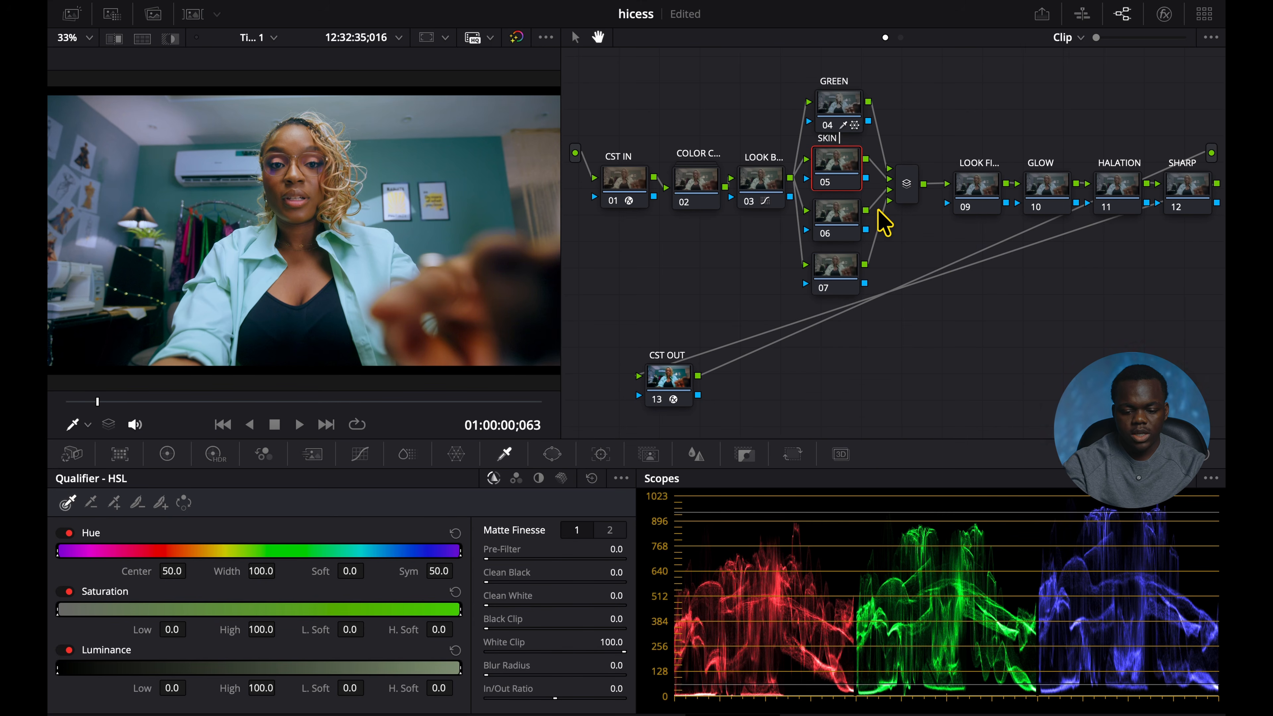
type("II")
key("Return")
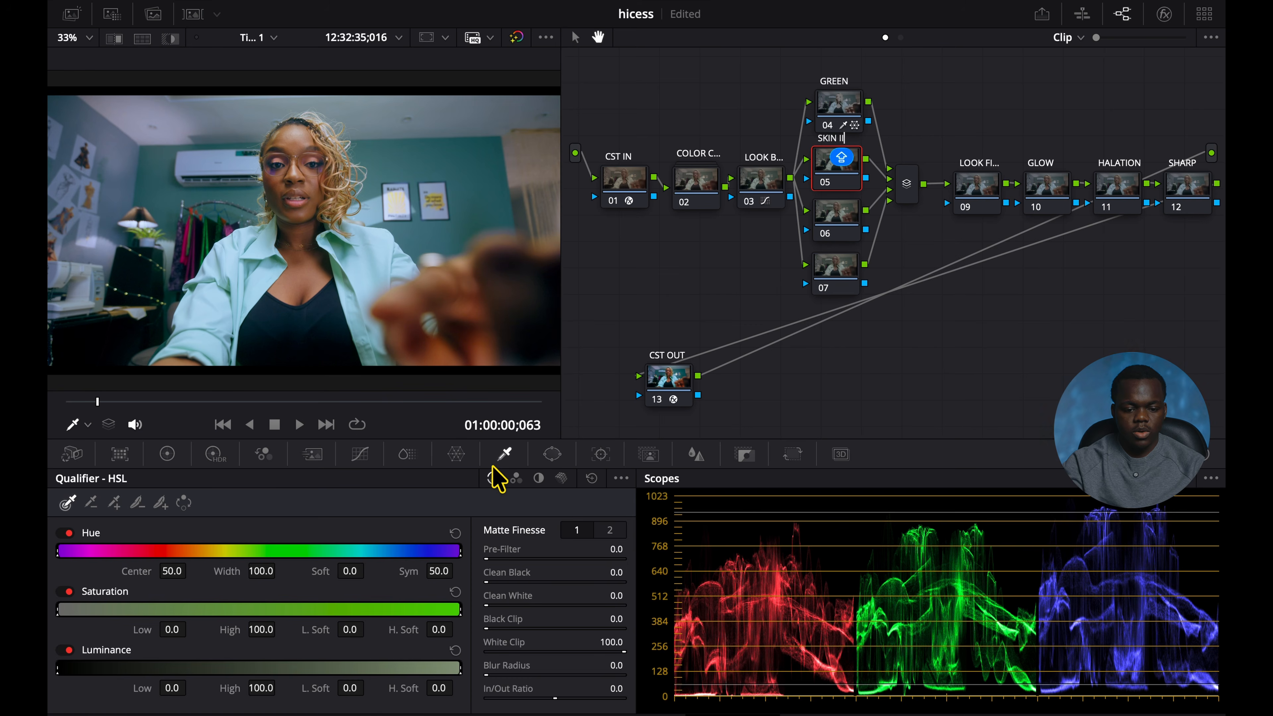
Warp the woman's chest skin tone slightly with a Chroma Warp stroke on the SKIN II node, resetting the first attempt, and compare the node off and on.
left_click(457, 457)
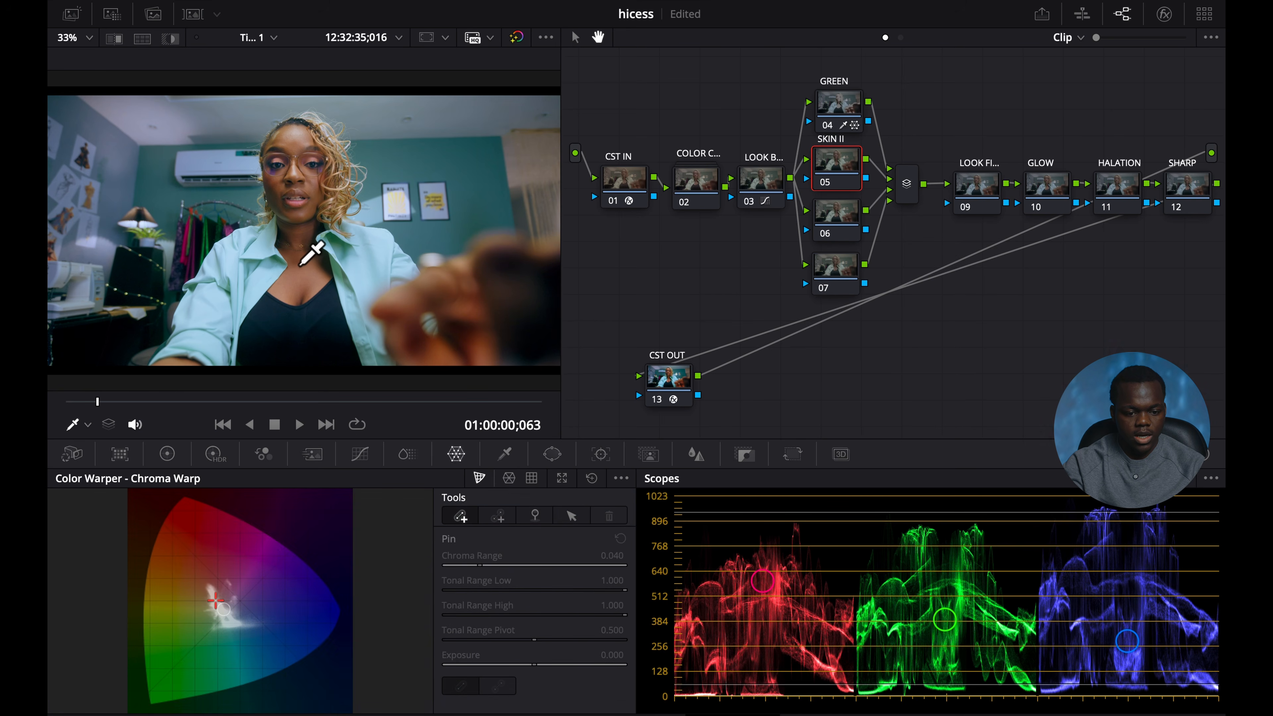
left_click(299, 263)
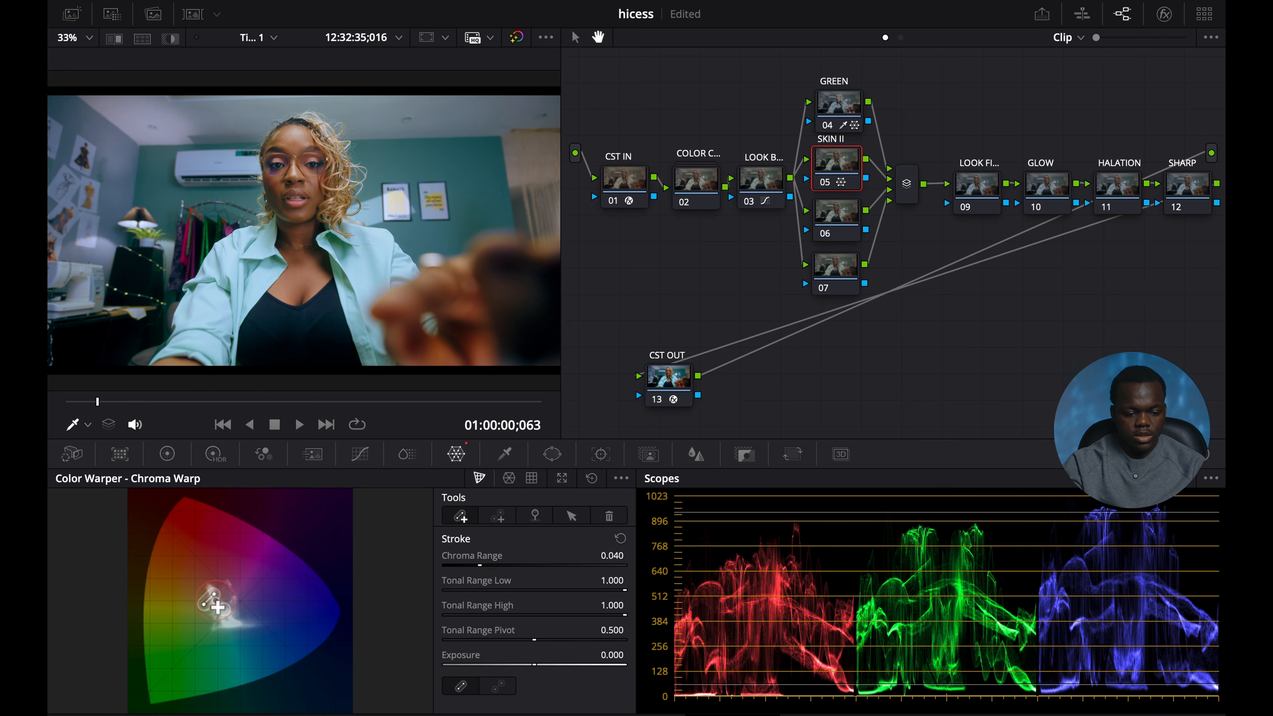
left_click_drag(214, 599, 216, 607)
left_click(591, 478)
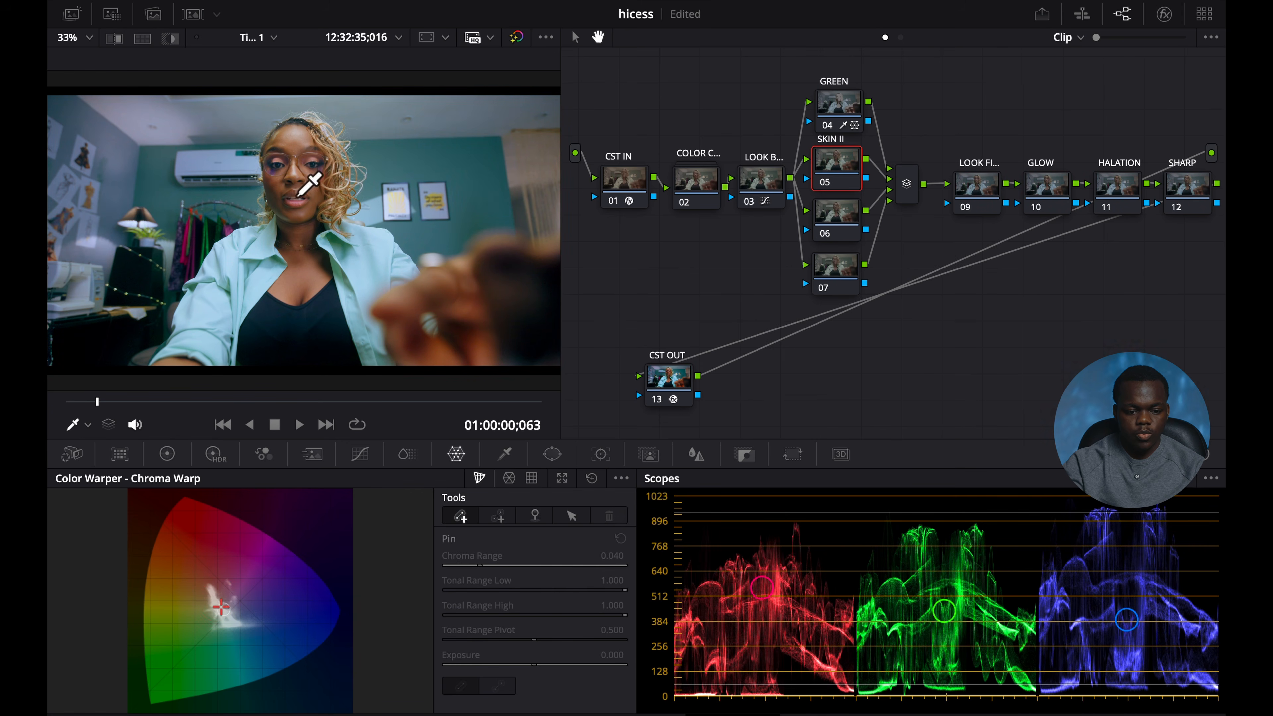
left_click(300, 274)
left_click_drag(217, 601, 217, 600)
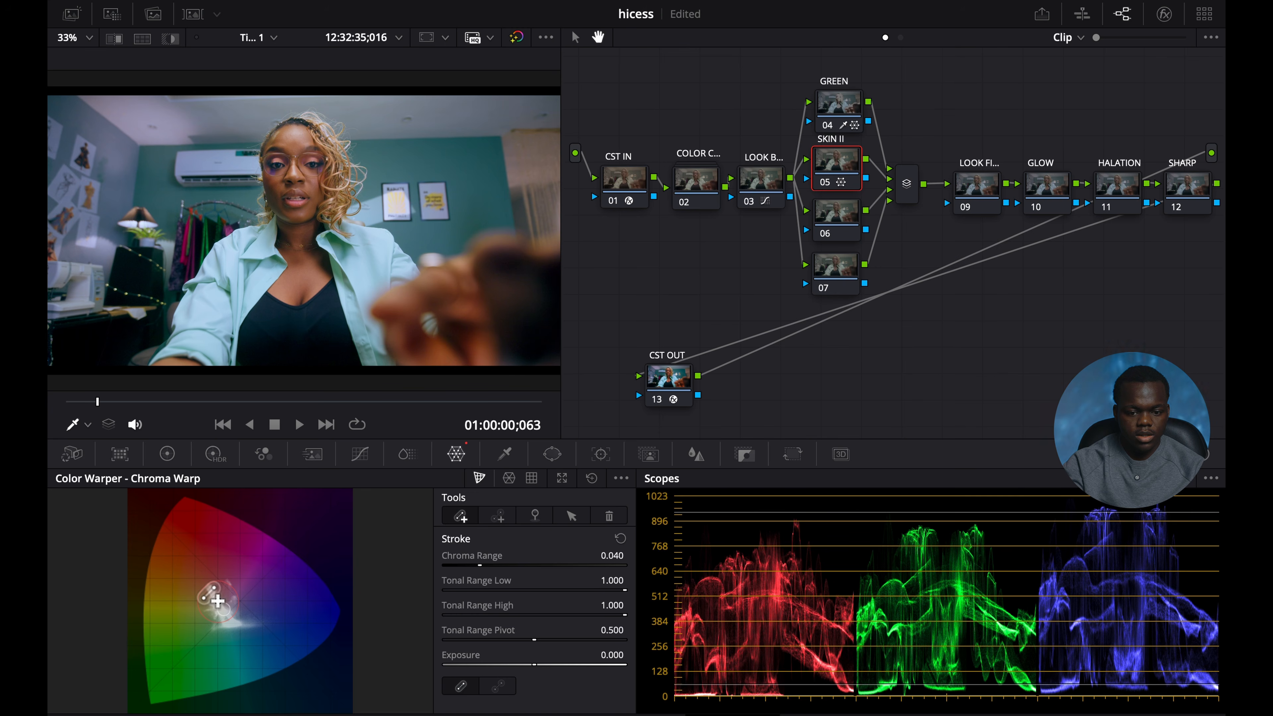
key("ctrl+d")
key("ctrl+d")
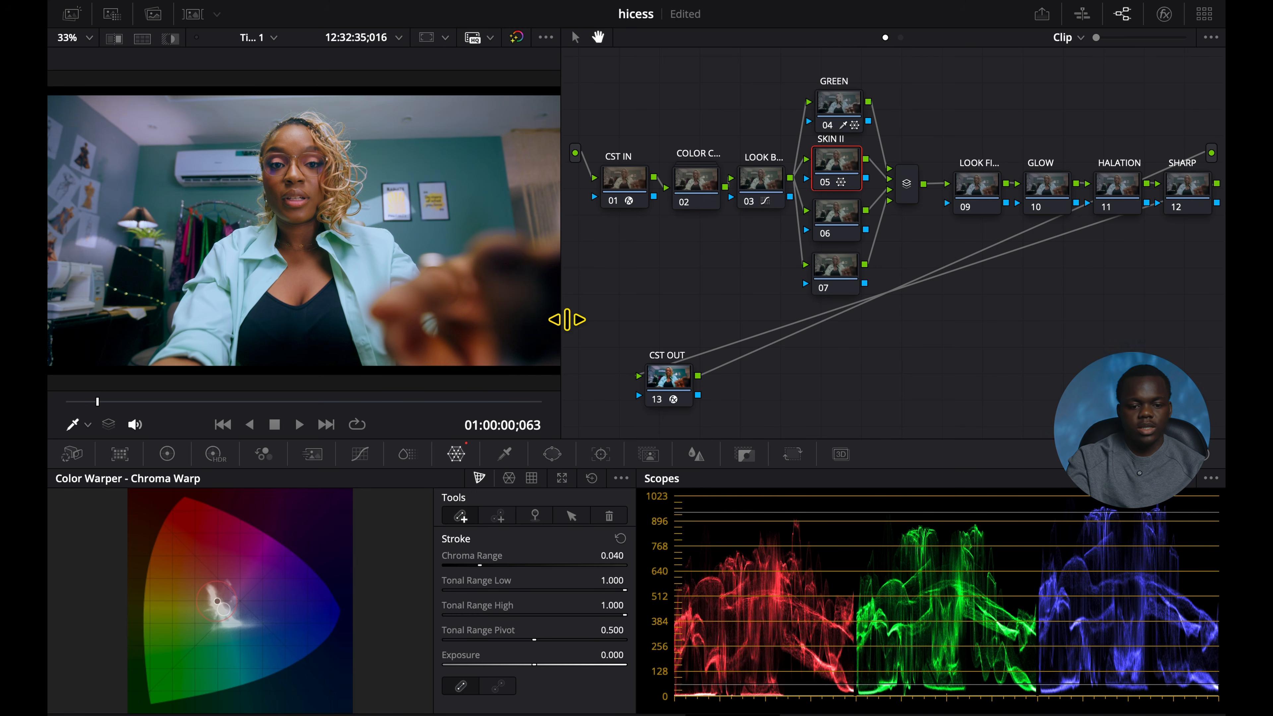
Move nodes 07 and 06 slightly down in the node graph to space out the parallel group.
left_click(853, 271)
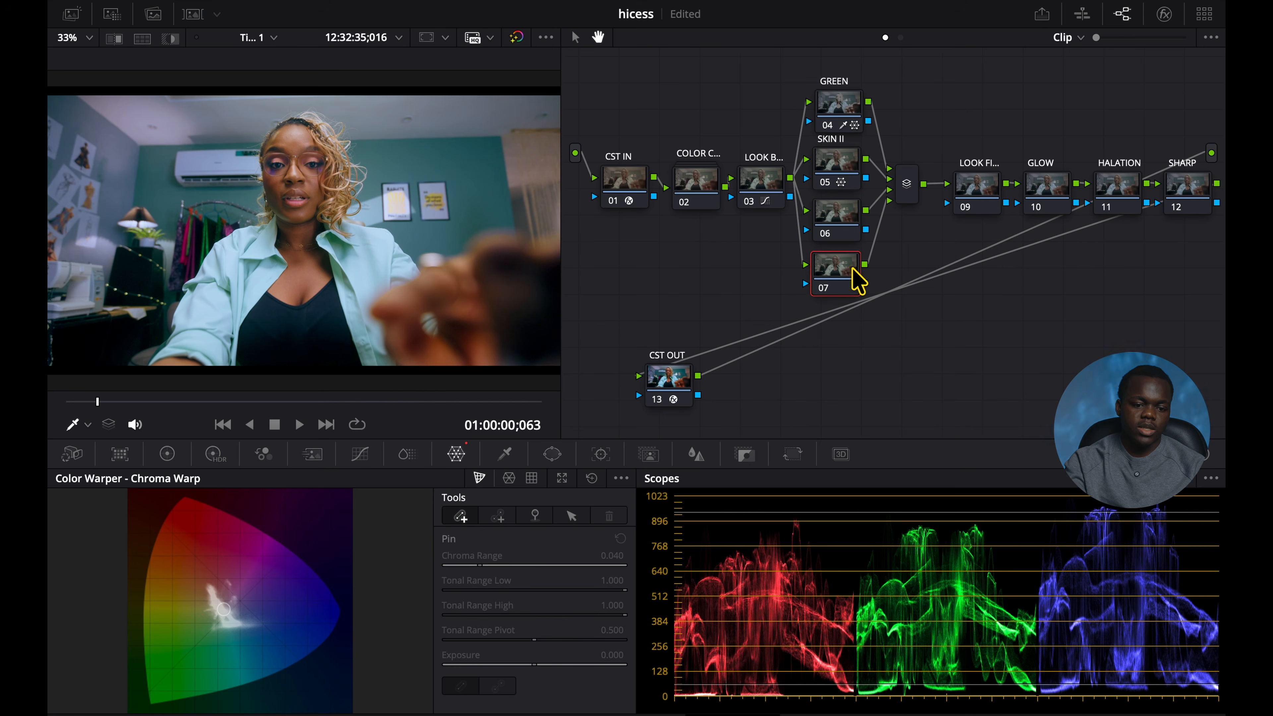
left_click_drag(853, 269, 852, 276)
left_click_drag(843, 222, 842, 226)
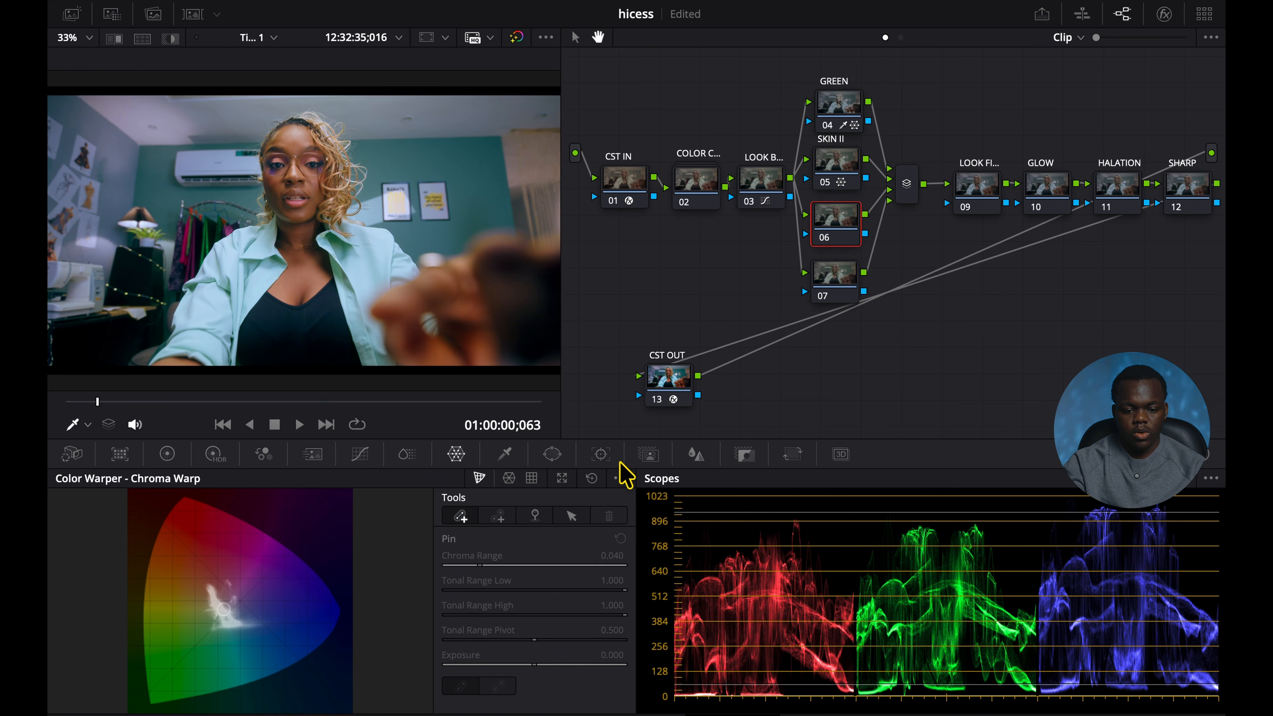
Add a gradient window to node 06 with rotation about -91, softness 8.28 and pan about 42, checking its coverage with the highlight.
left_click(552, 454)
scroll(250, 662, "down", 1)
left_click(85, 695)
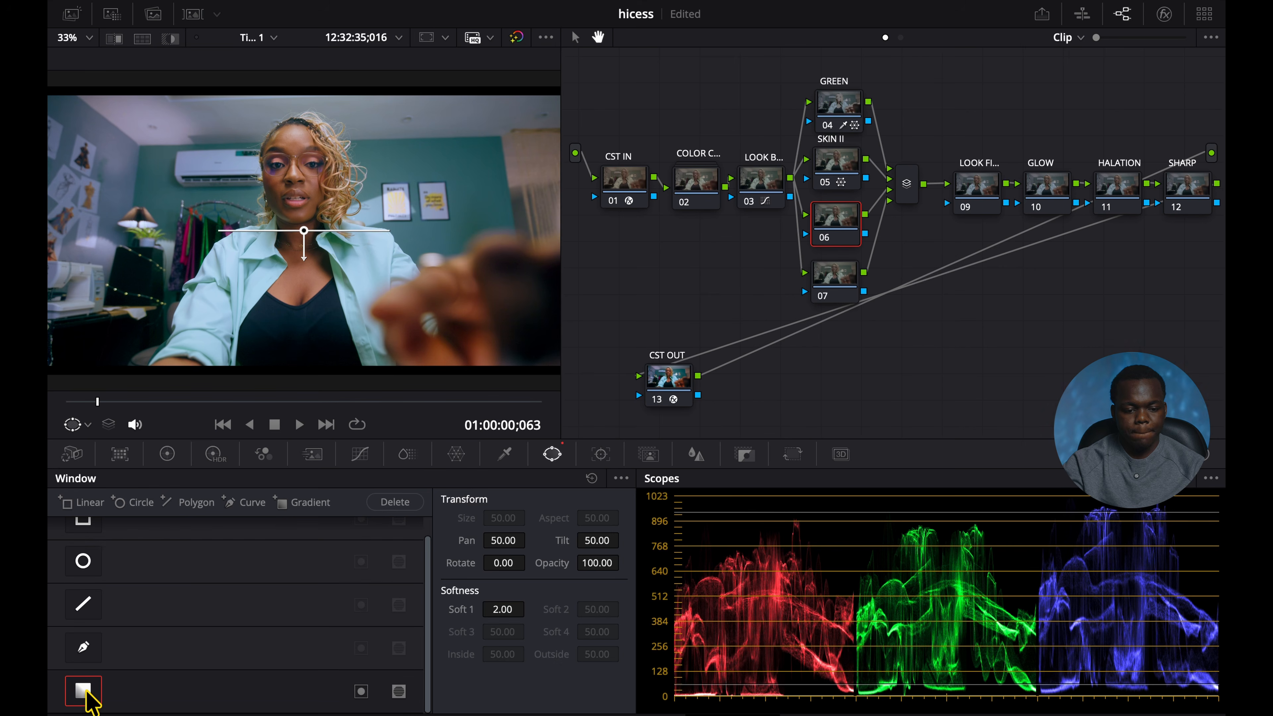
left_click_drag(303, 256, 415, 229)
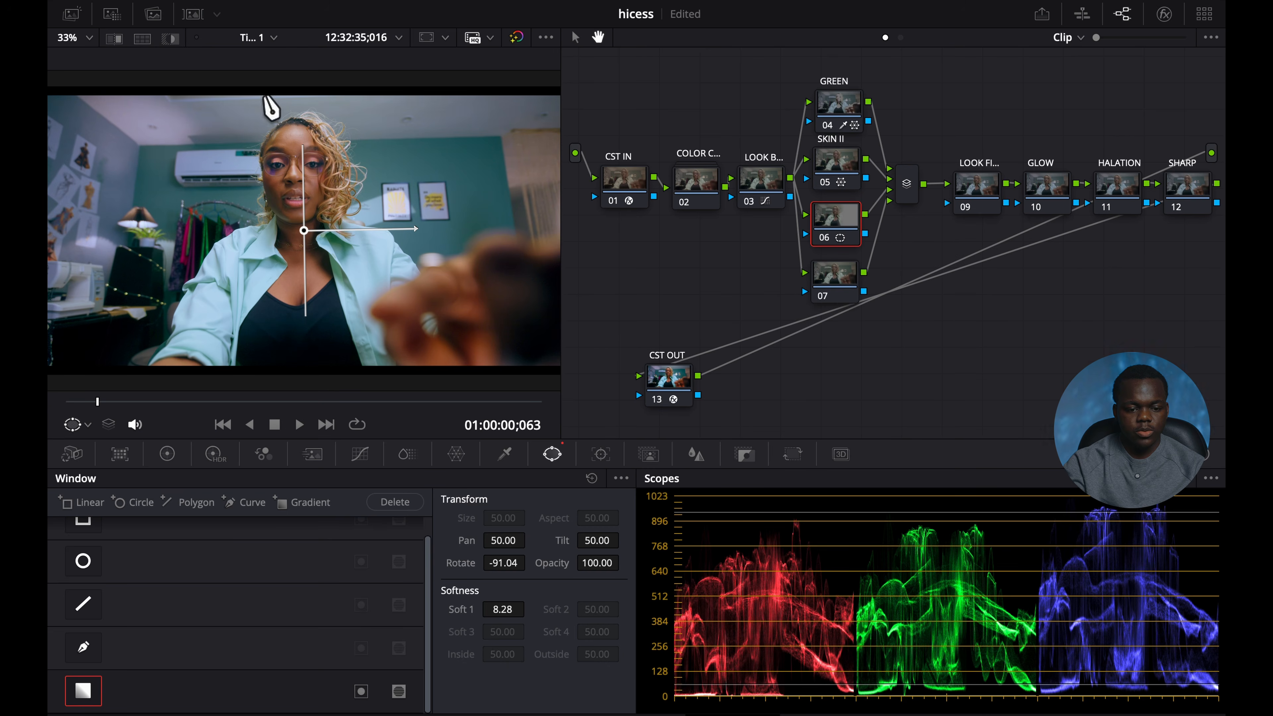
key("shift+h")
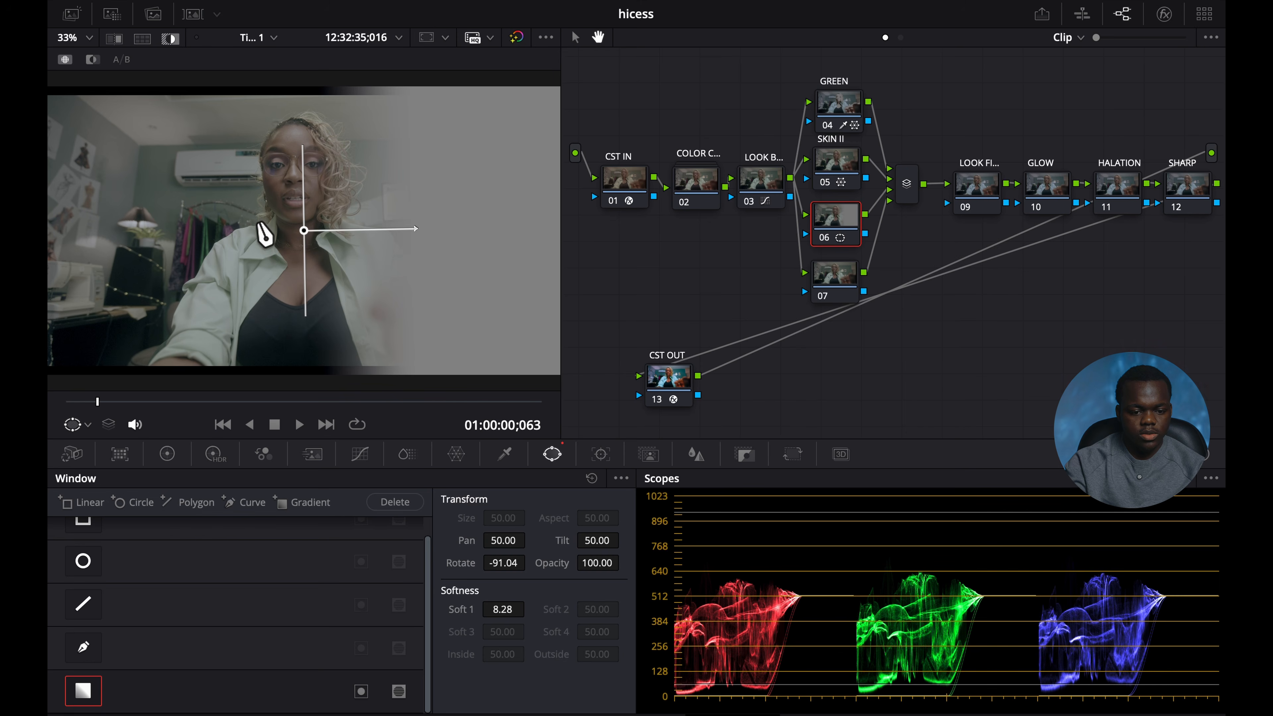
left_click_drag(303, 230, 216, 229)
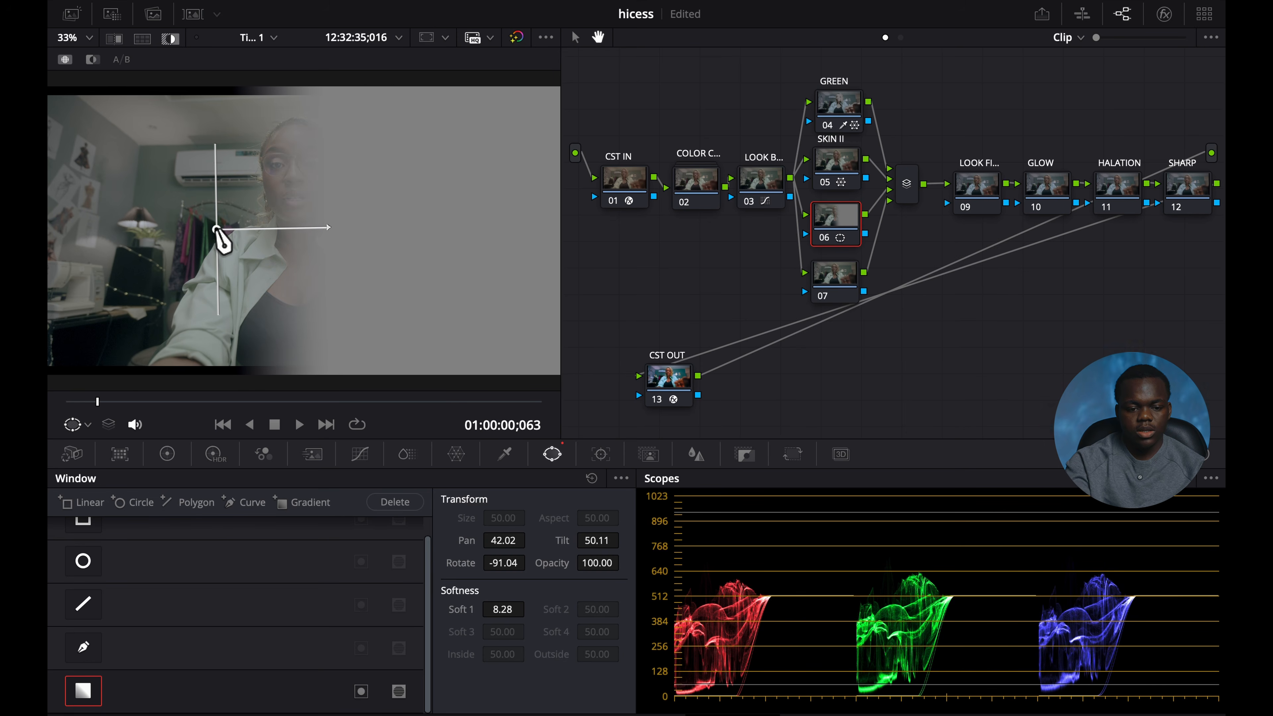
Raise node 06's Global exposure to 0.20 with the HDR color wheels.
left_click(168, 456)
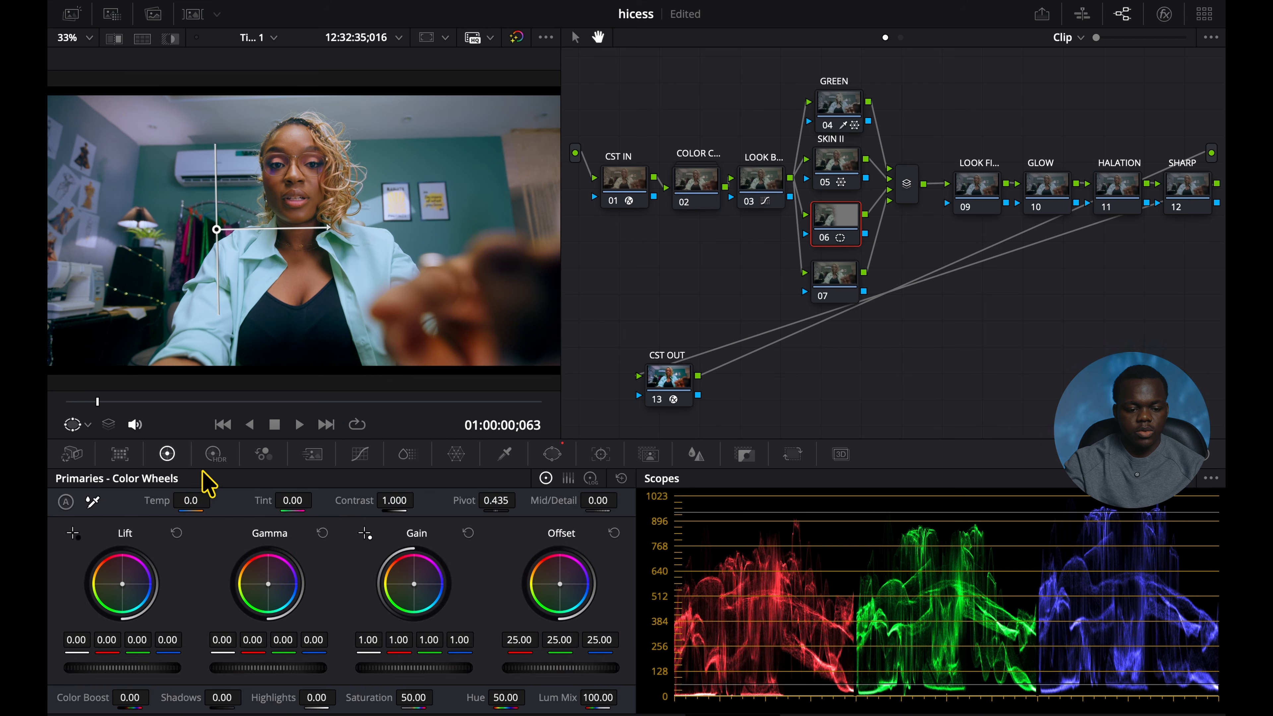
left_click(213, 454)
left_click_drag(531, 640, 544, 642)
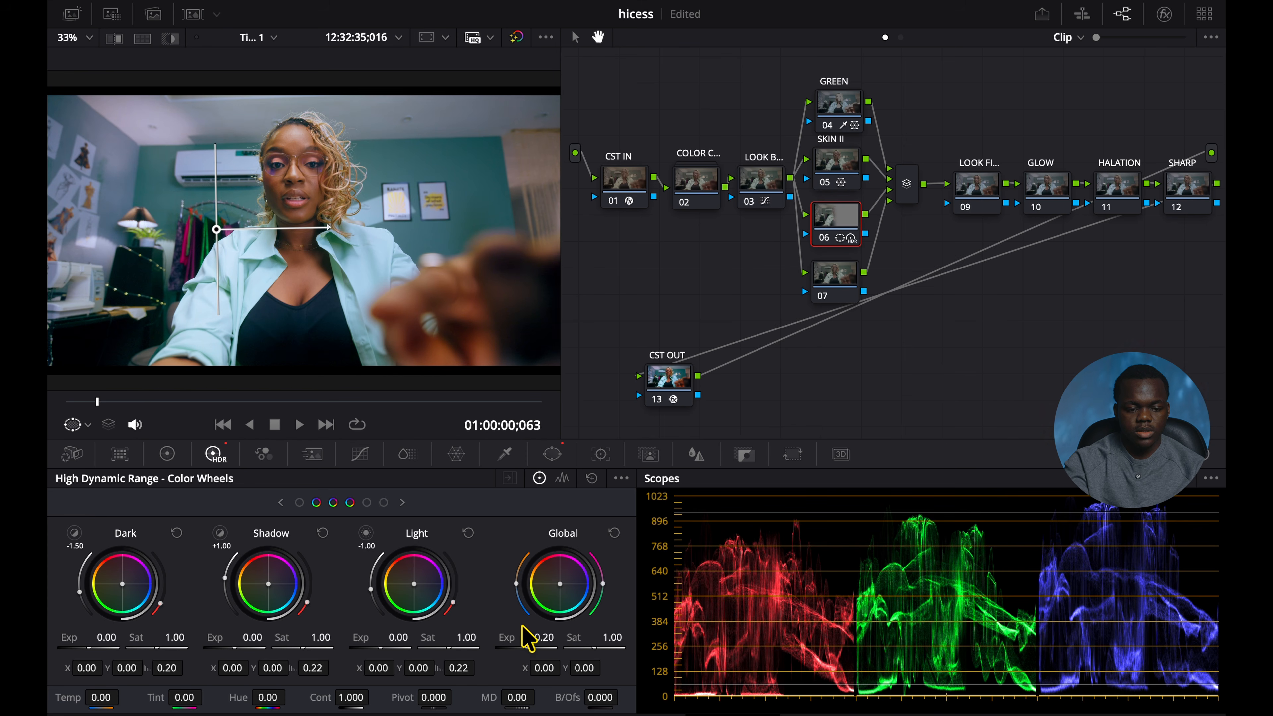
Shift node 06's gradient window slightly toward the frame's left edge, lengthen its falloff with the highlight shown, and compare the node off and on.
key("shift+h")
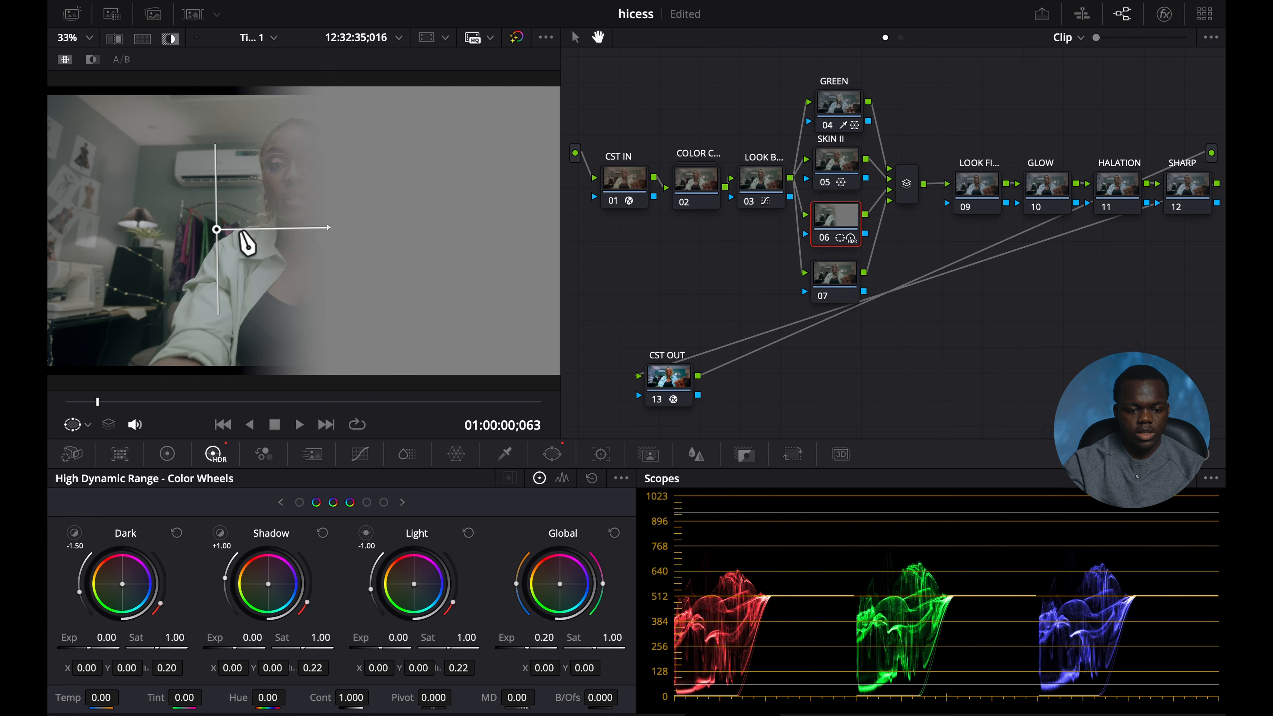
mouse_move(217, 229)
left_mouse_down()
mouse_move(229, 225)
mouse_move(202, 231)
left_mouse_up()
left_click_drag(314, 229, 379, 230)
key("shift+h")
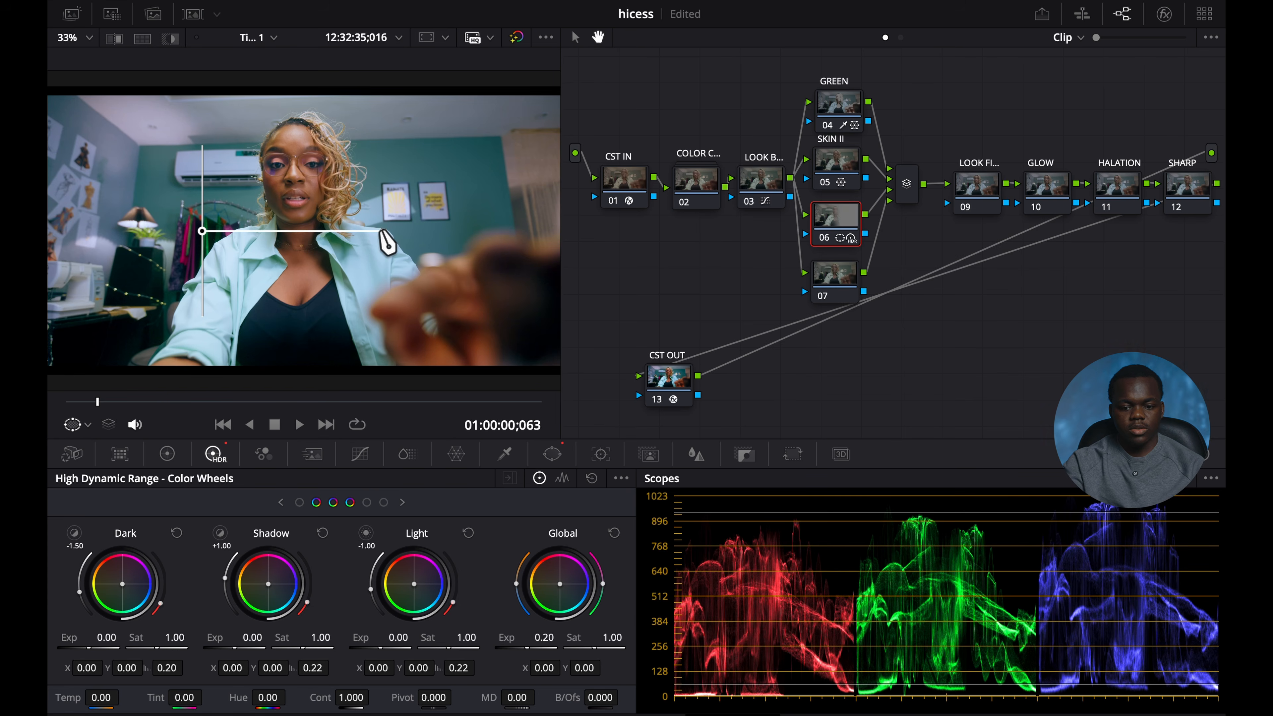
key("ctrl+d")
key("ctrl+d")
key("ctrl+d")
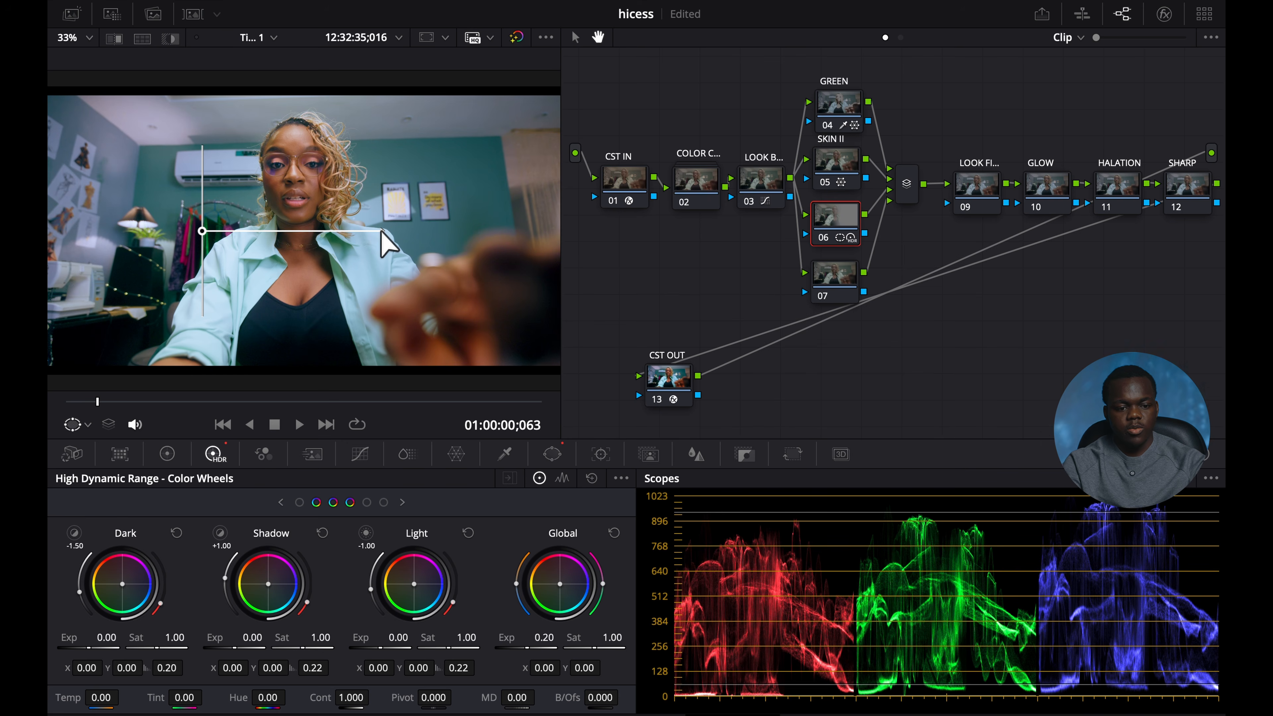
key("ctrl+d")
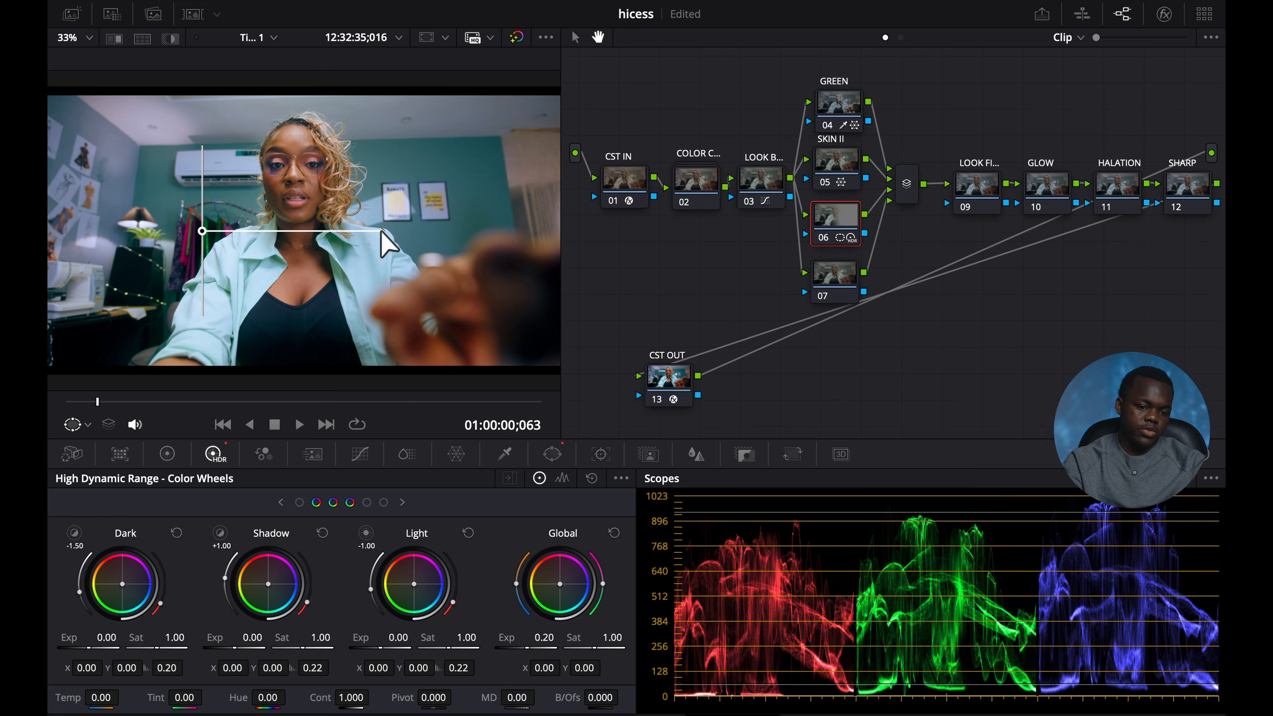
Reduce the magenta around the woman's glasses on node 07 with ColorSlice, setting Magenta density to -0.76 and saturation to 0.76.
left_click(847, 294)
scroll(390, 136, "up", 3)
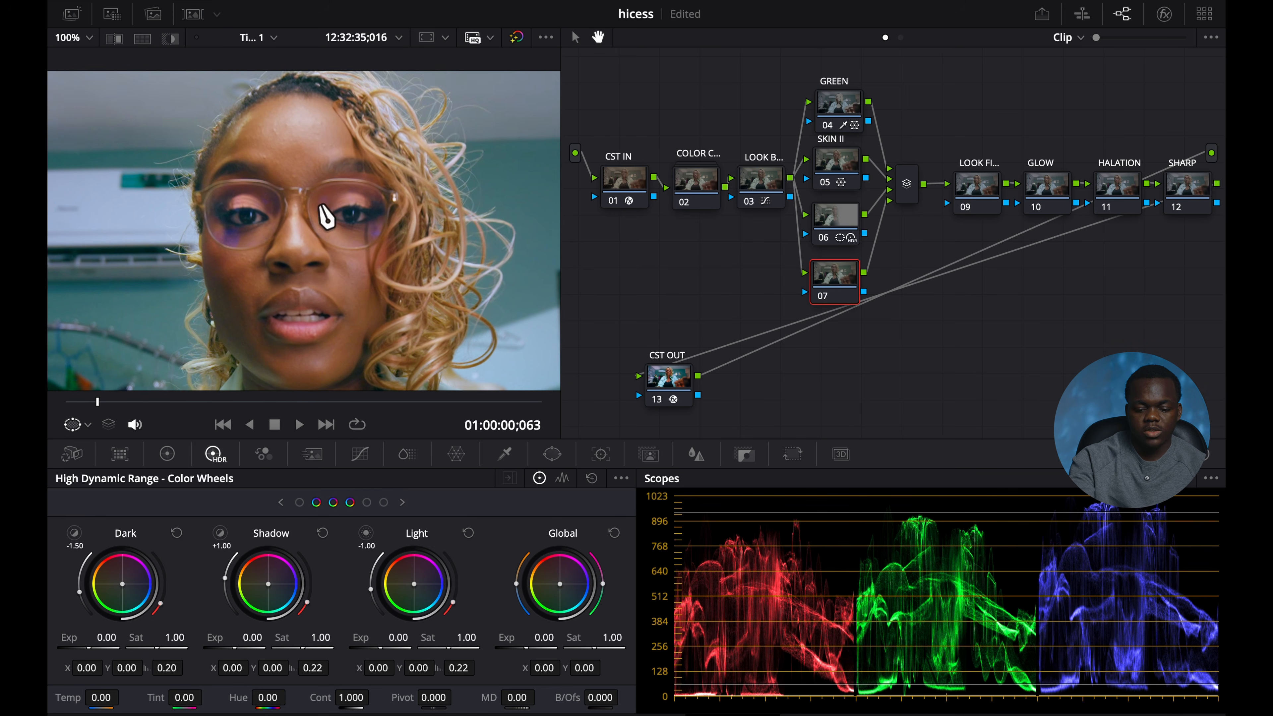
scroll(327, 215, "up", 2)
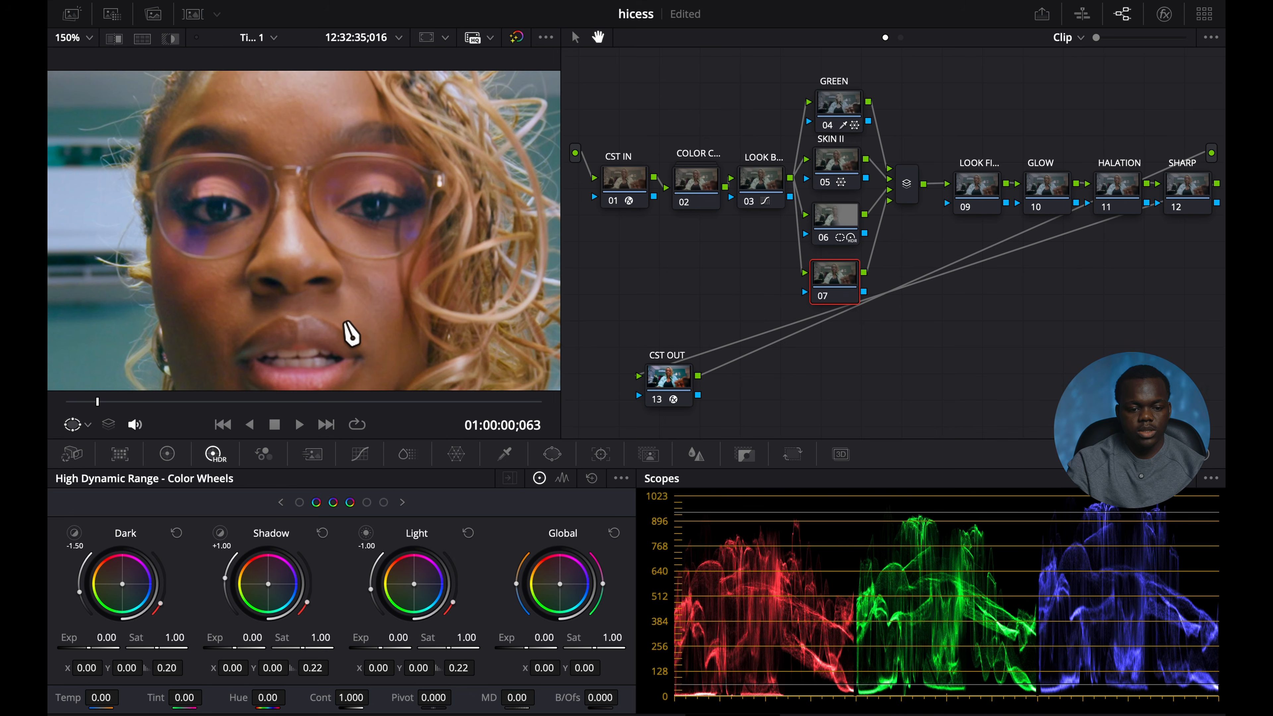
key("shift+z")
left_click_drag(840, 275, 841, 274)
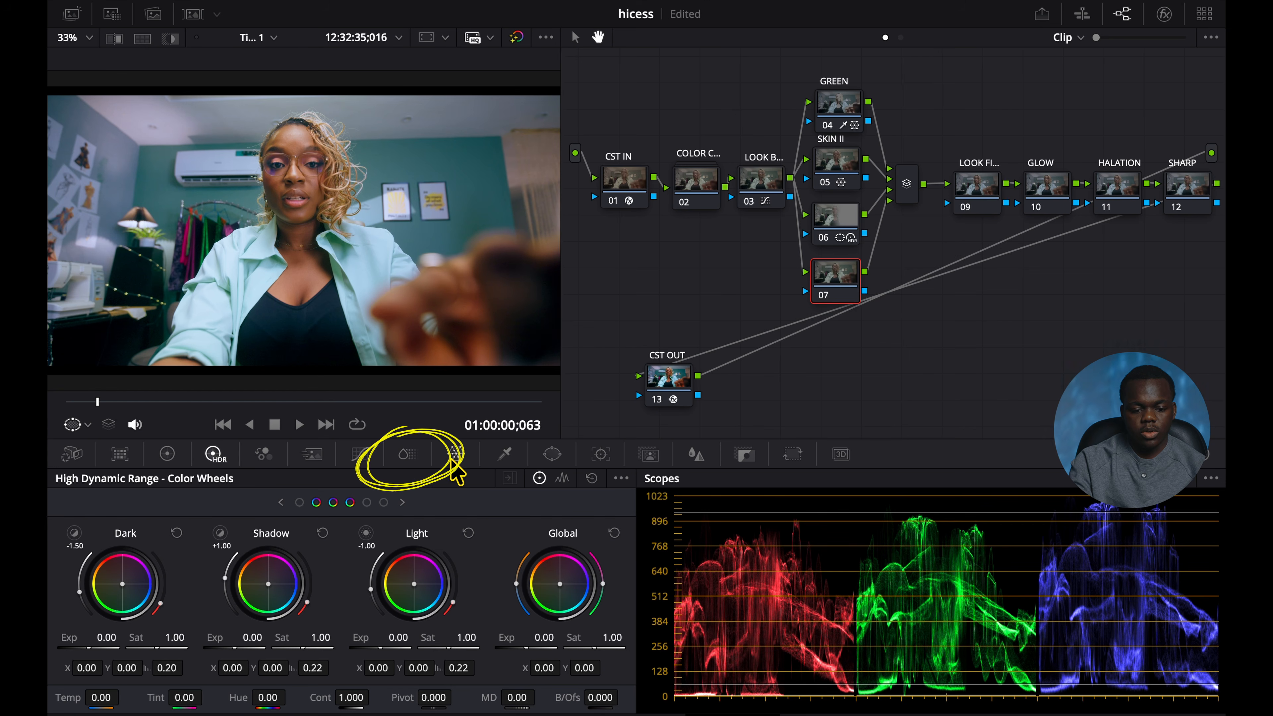
left_click(406, 454)
scroll(326, 166, "up", 1)
scroll(326, 166, "up", 5)
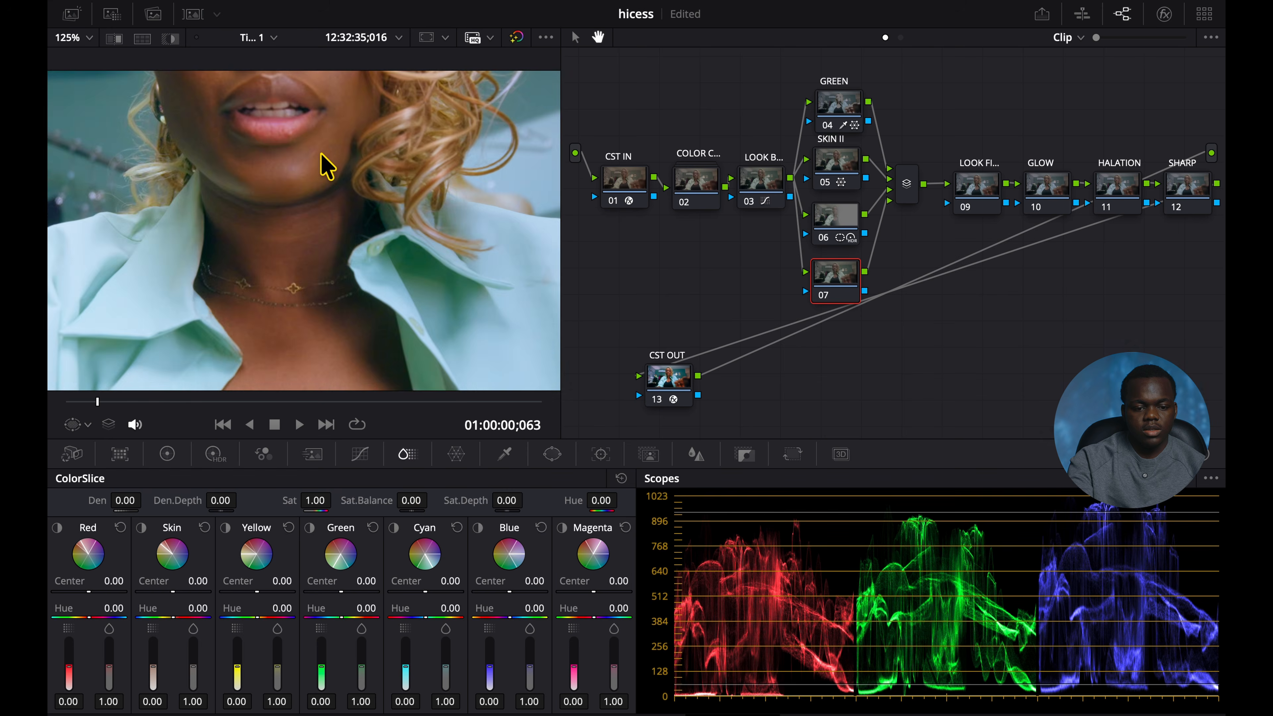
scroll(321, 155, "up", 1)
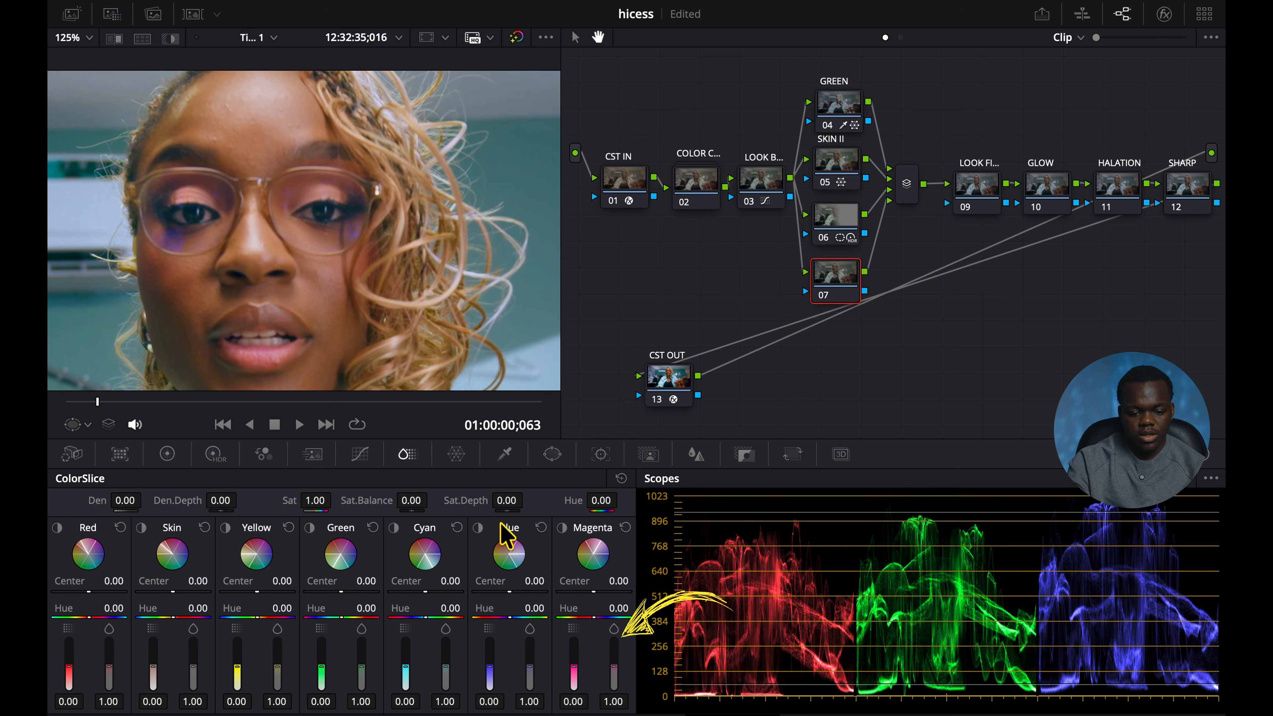
left_click_drag(613, 666, 613, 658)
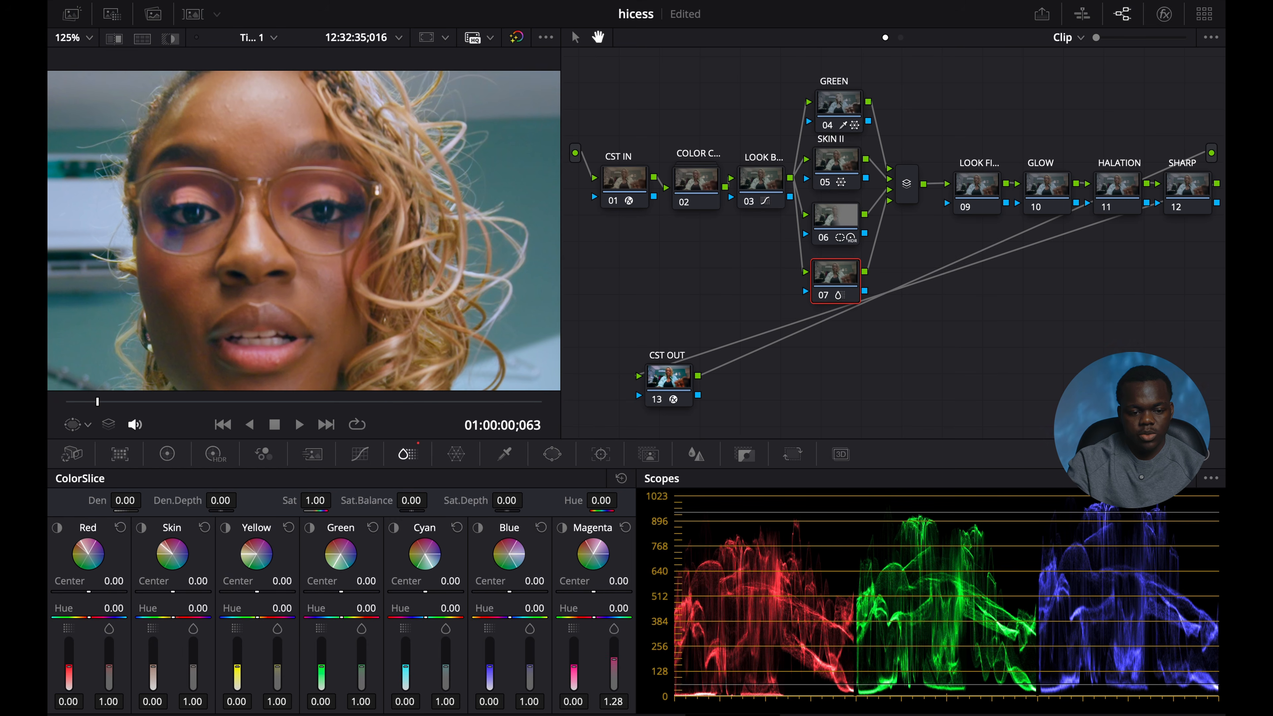
left_click(625, 527)
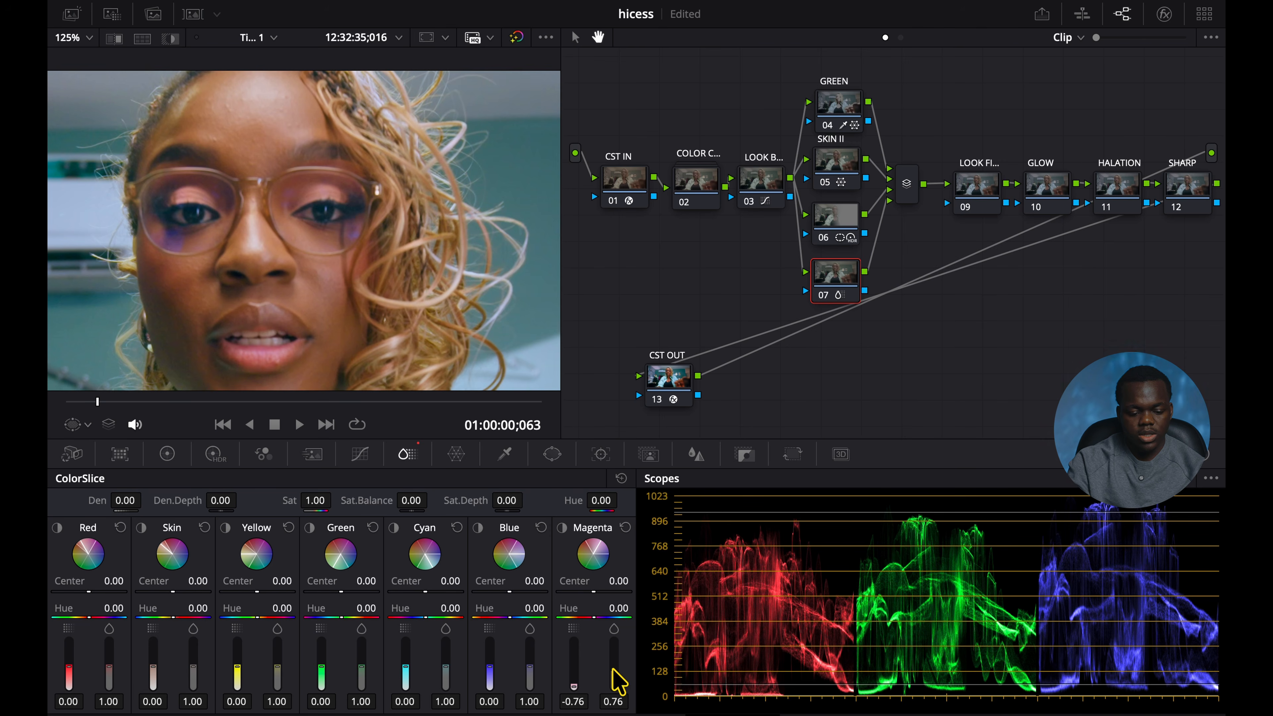
key("shift+z")
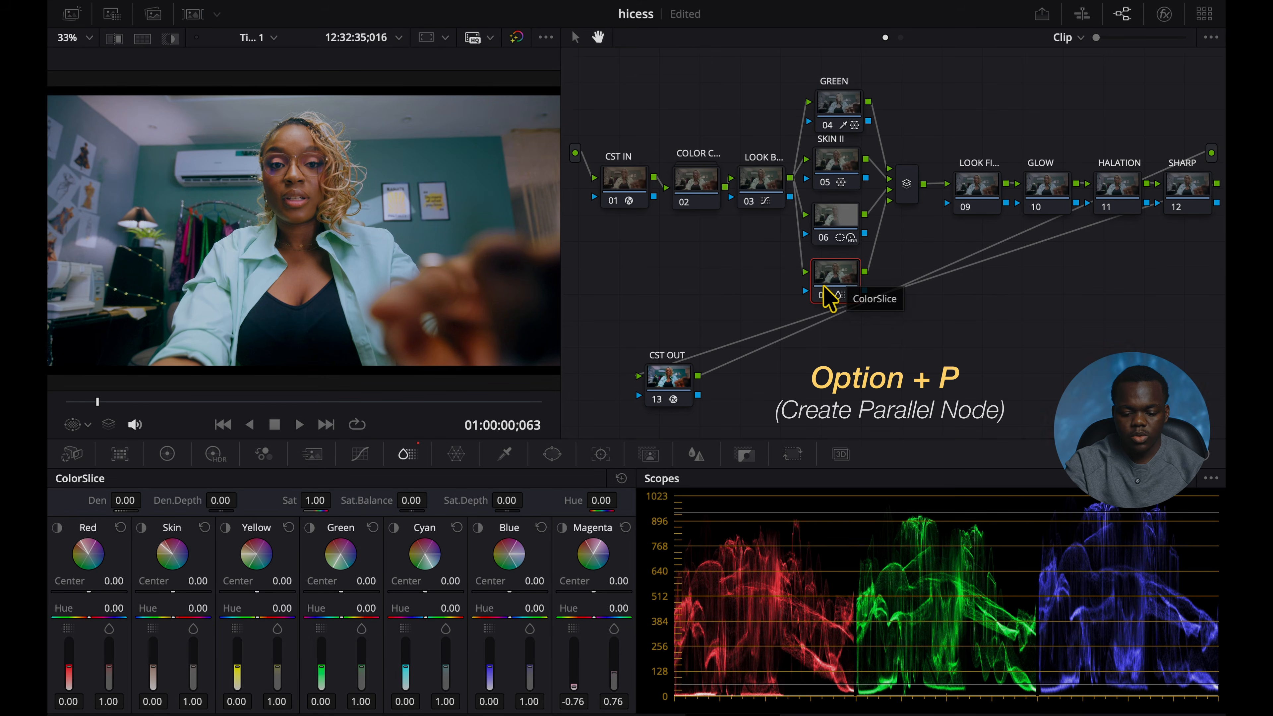
Add a parallel node below node 07 and set its overall ColorSlice density to 0.12.
key("alt+p")
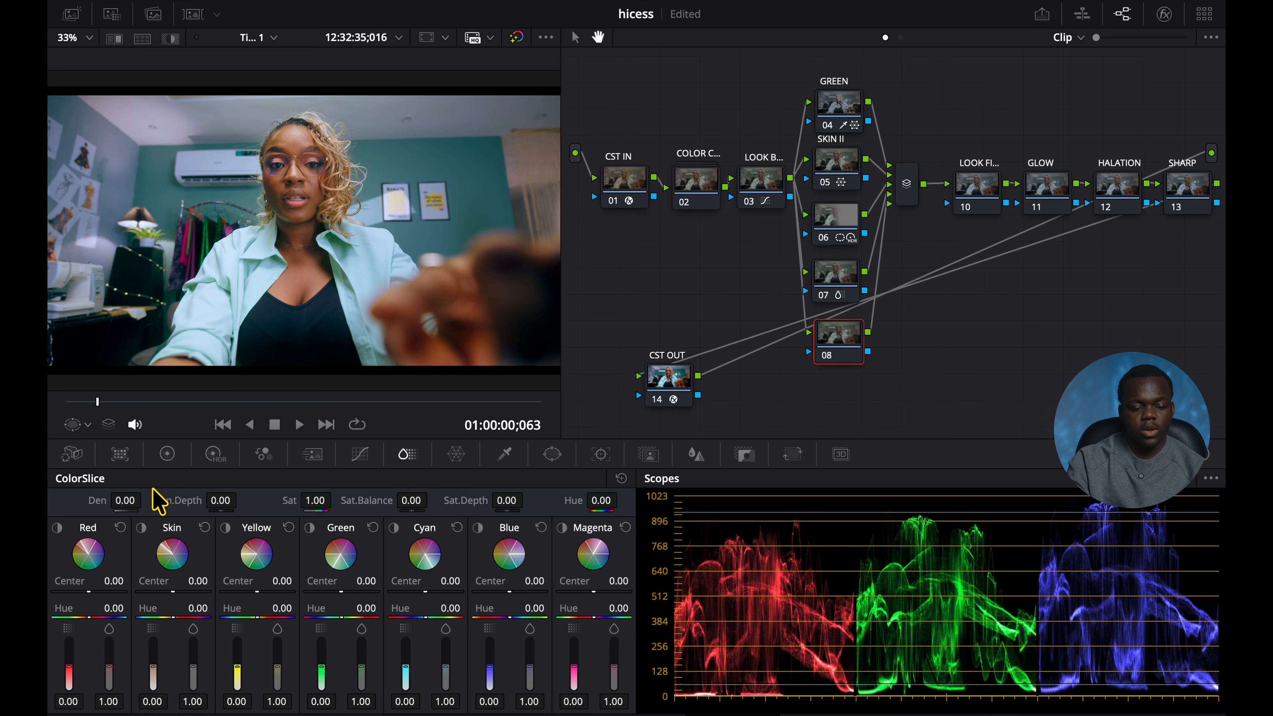
left_click_drag(125, 500, 146, 499)
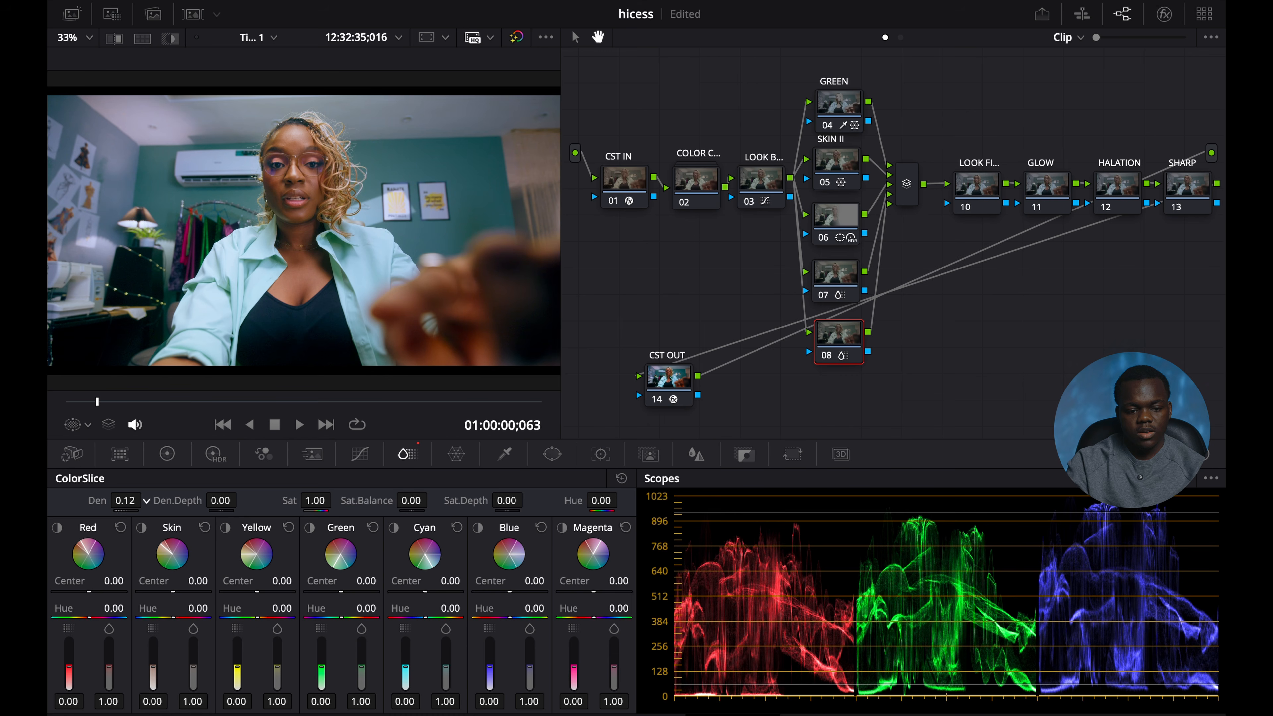
On the LOOK FI... node 10, push the HDR Light wheel to X -0.01, Y 0.01 and set the Light zone's Min Range to 0.29.
left_click(983, 183)
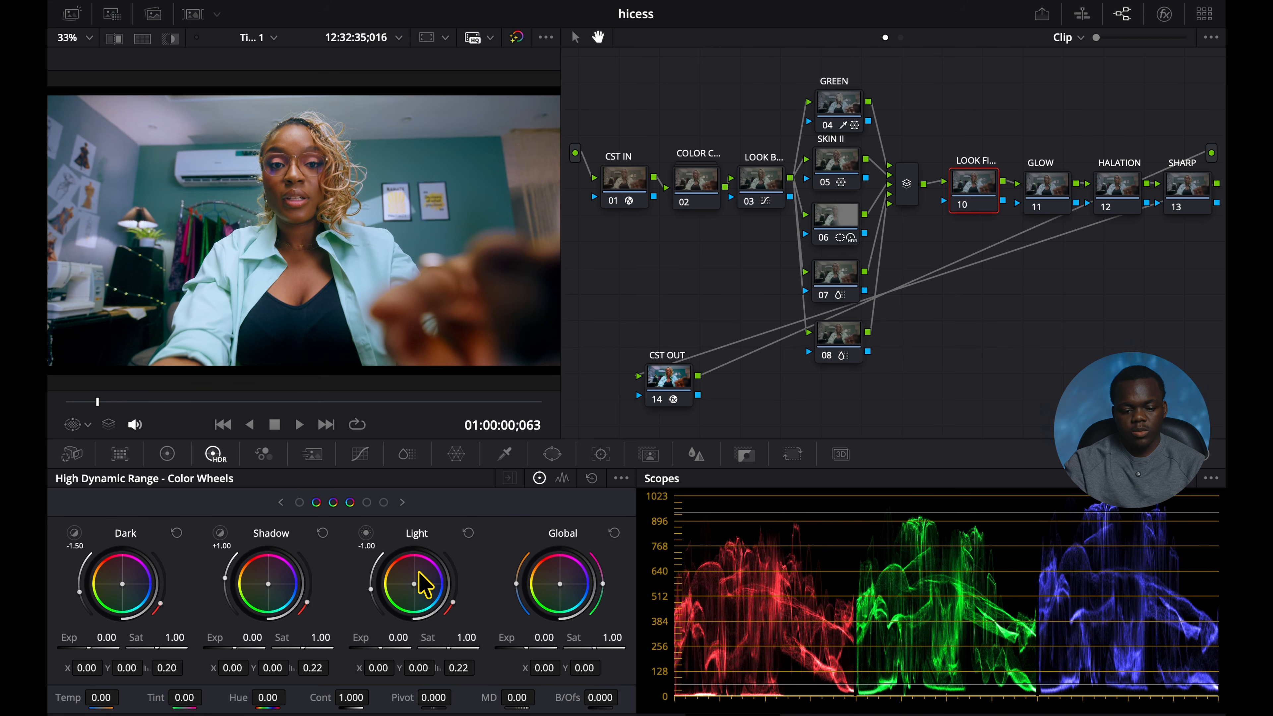
left_click_drag(414, 584, 411, 581)
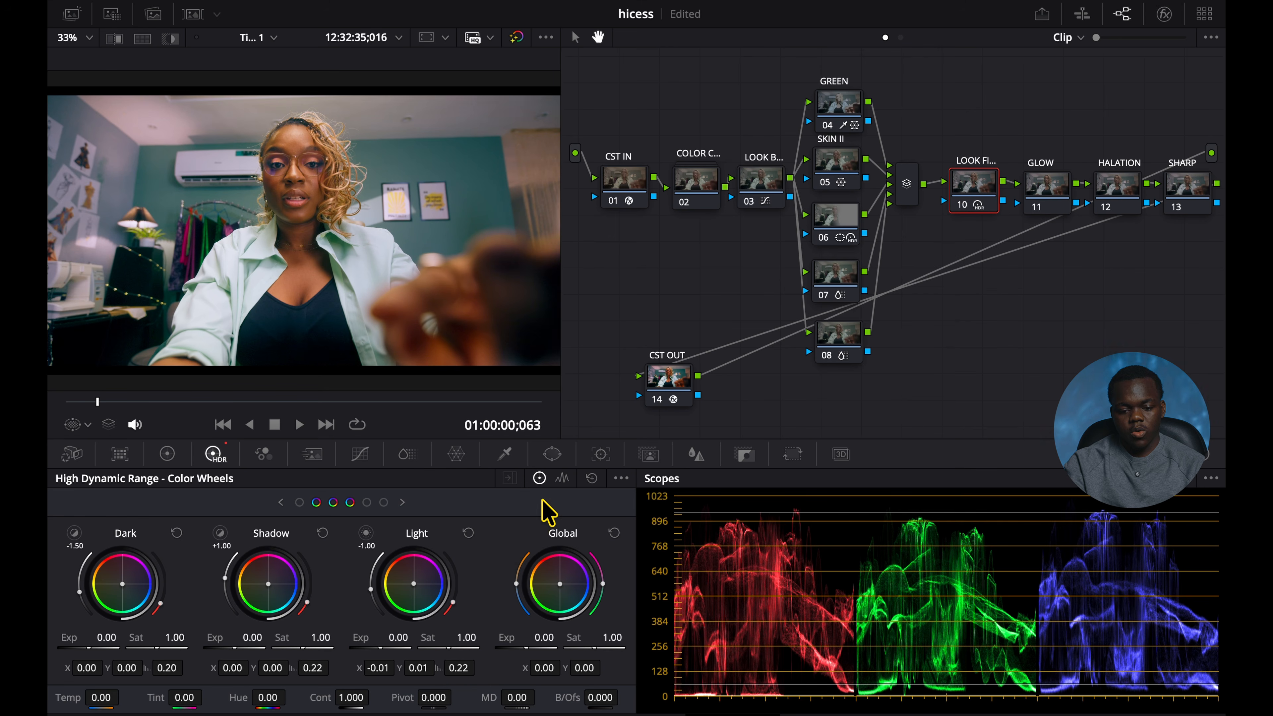
left_click(562, 479)
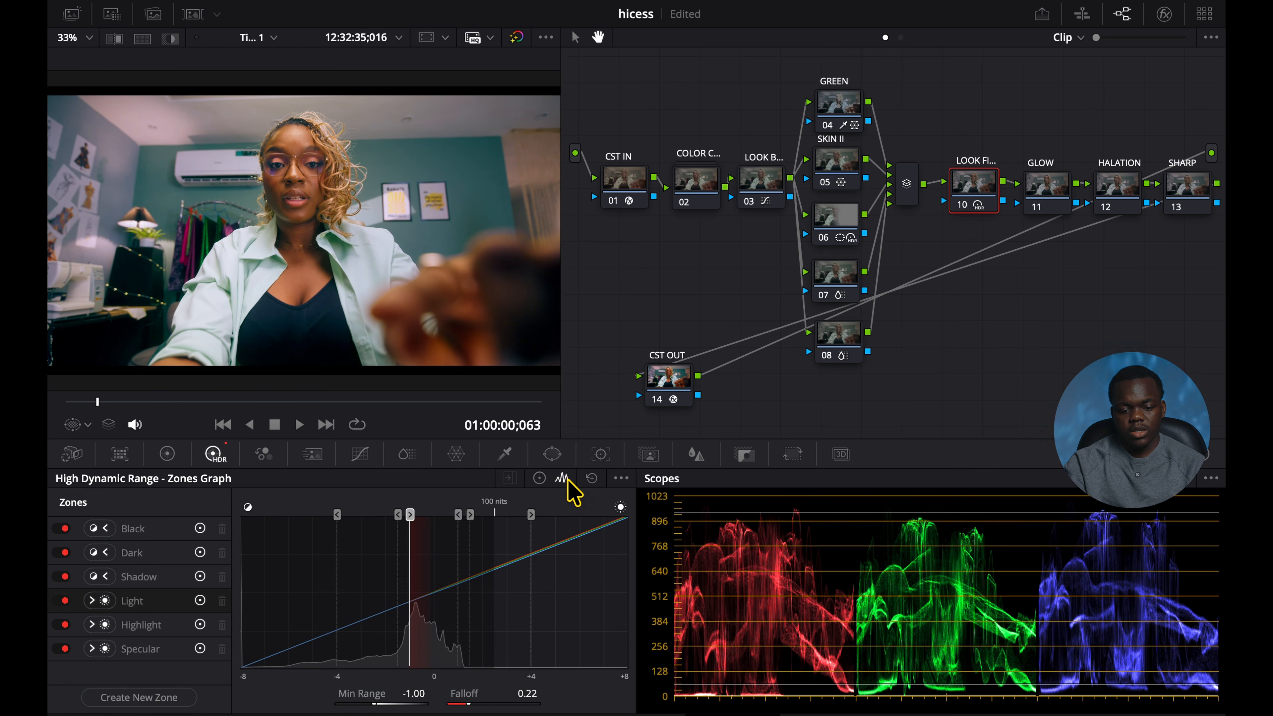
left_click_drag(410, 515, 442, 515)
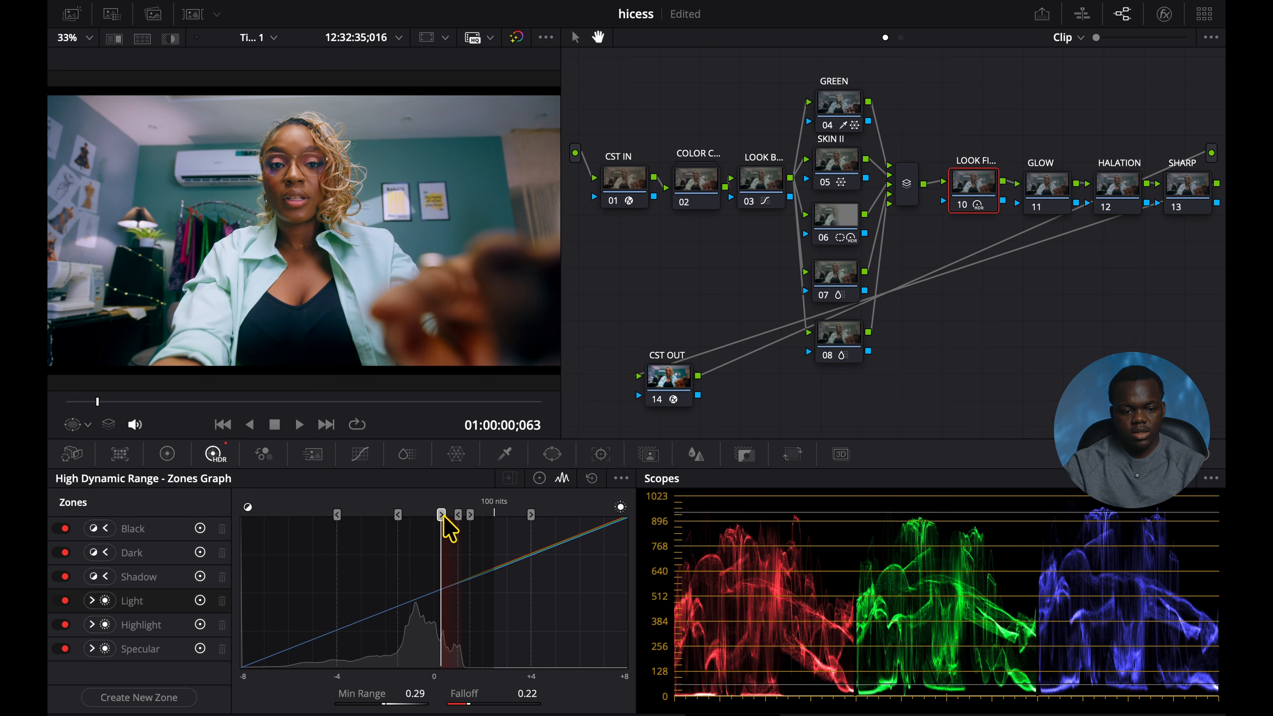
Examine the woman's face and shirt up close while comparing node 10 off and on.
key("super+equal")
key("super+equal")
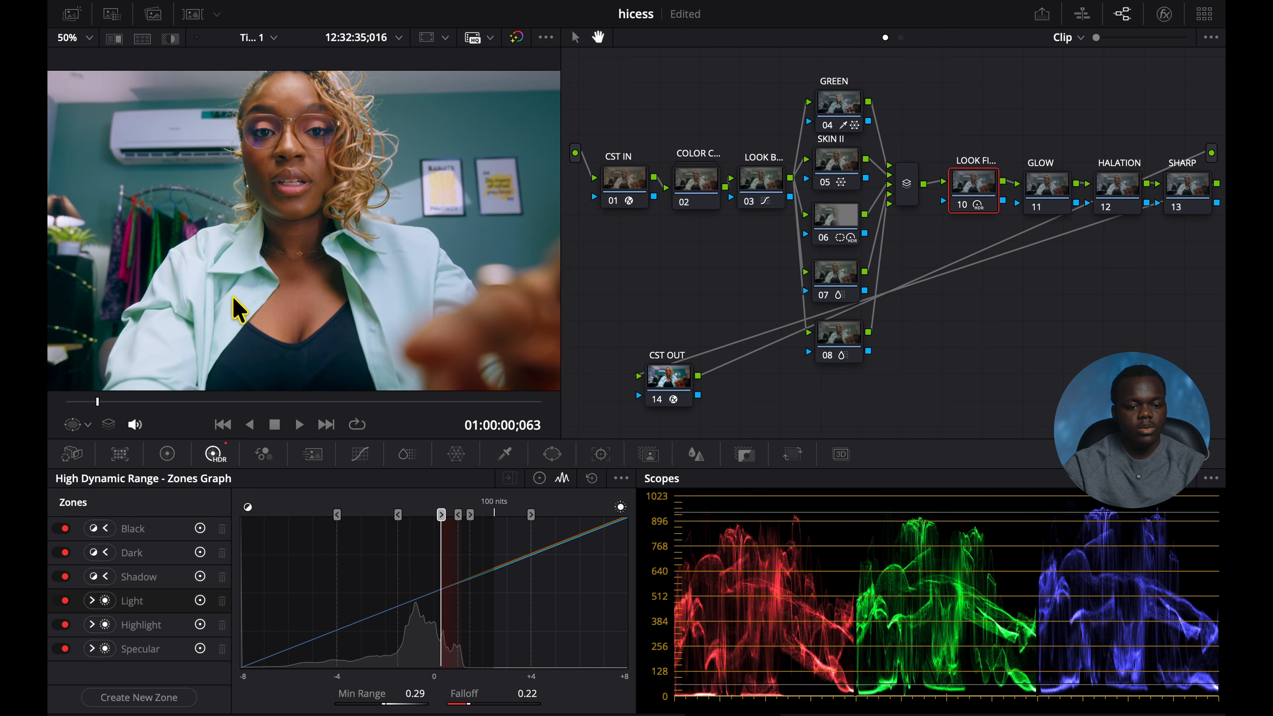
scroll(233, 298, "up", 3)
key("super+d")
key("super+d")
key("super+d")
key("super+d")
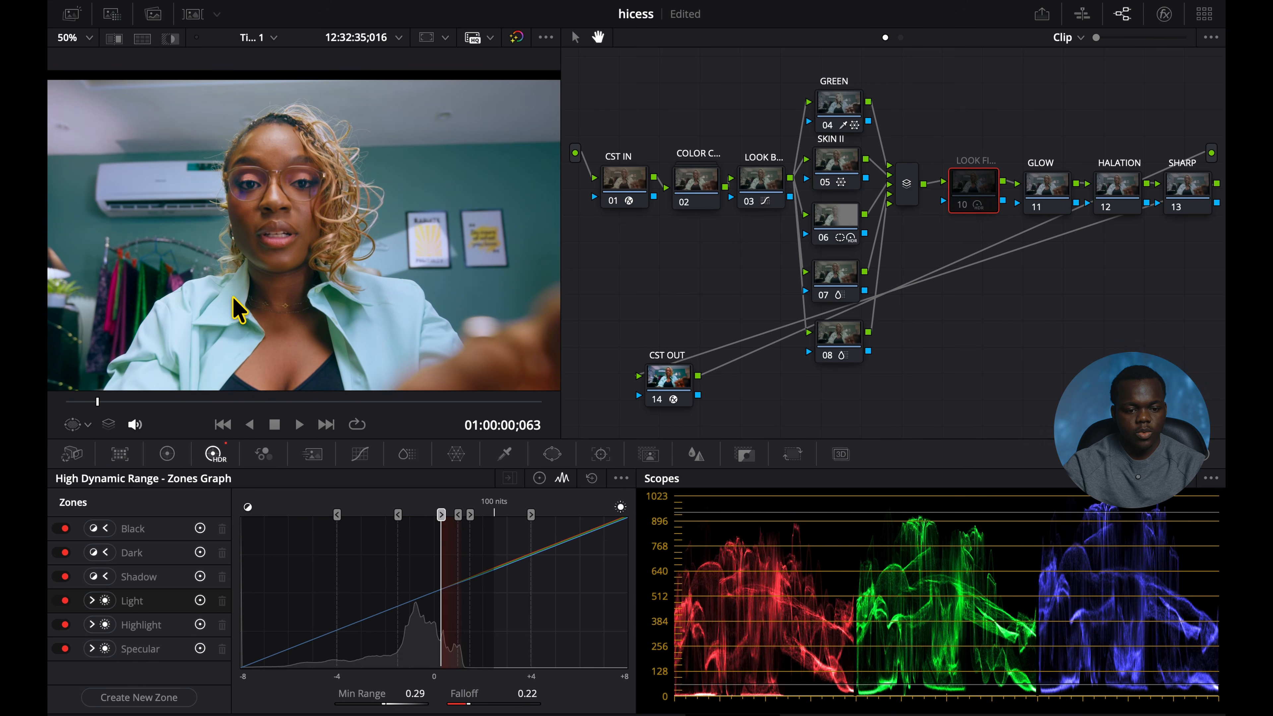
key("super+d")
key("super+d")
key("super+minus")
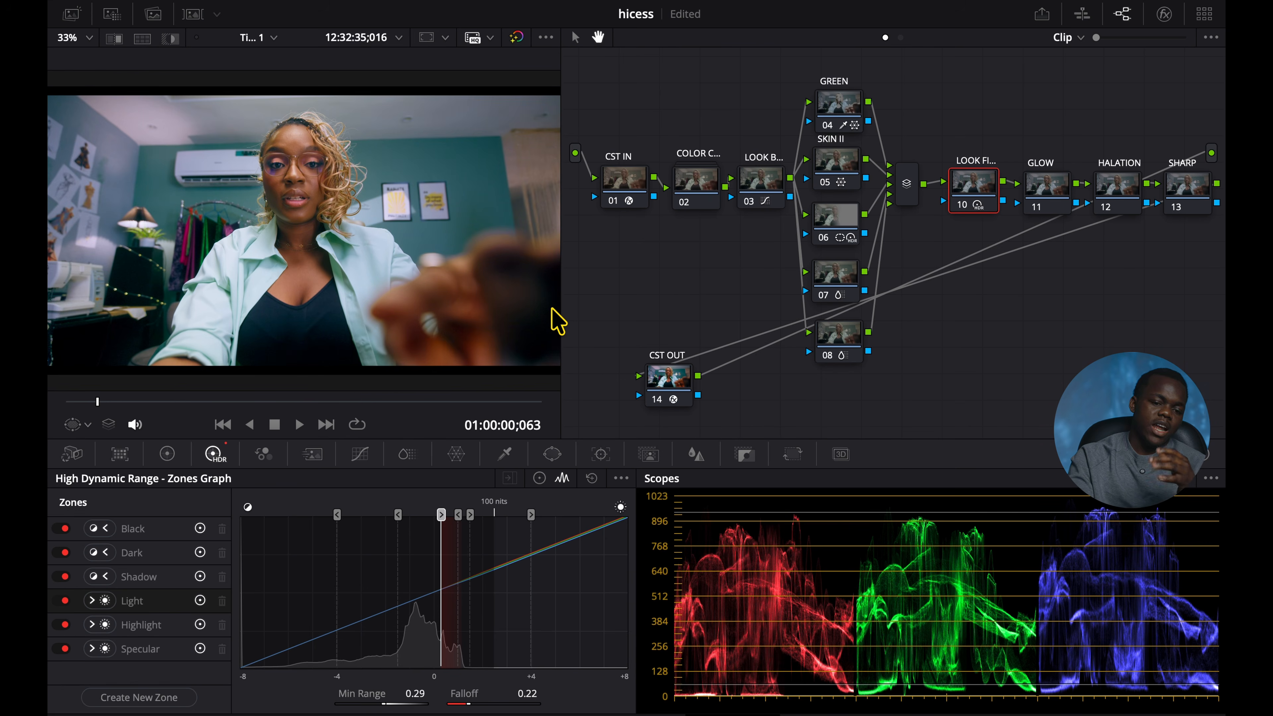
Find the Glow effect in the effects library and apply it to the GLOW node 11.
scroll(918, 133, "right", 5)
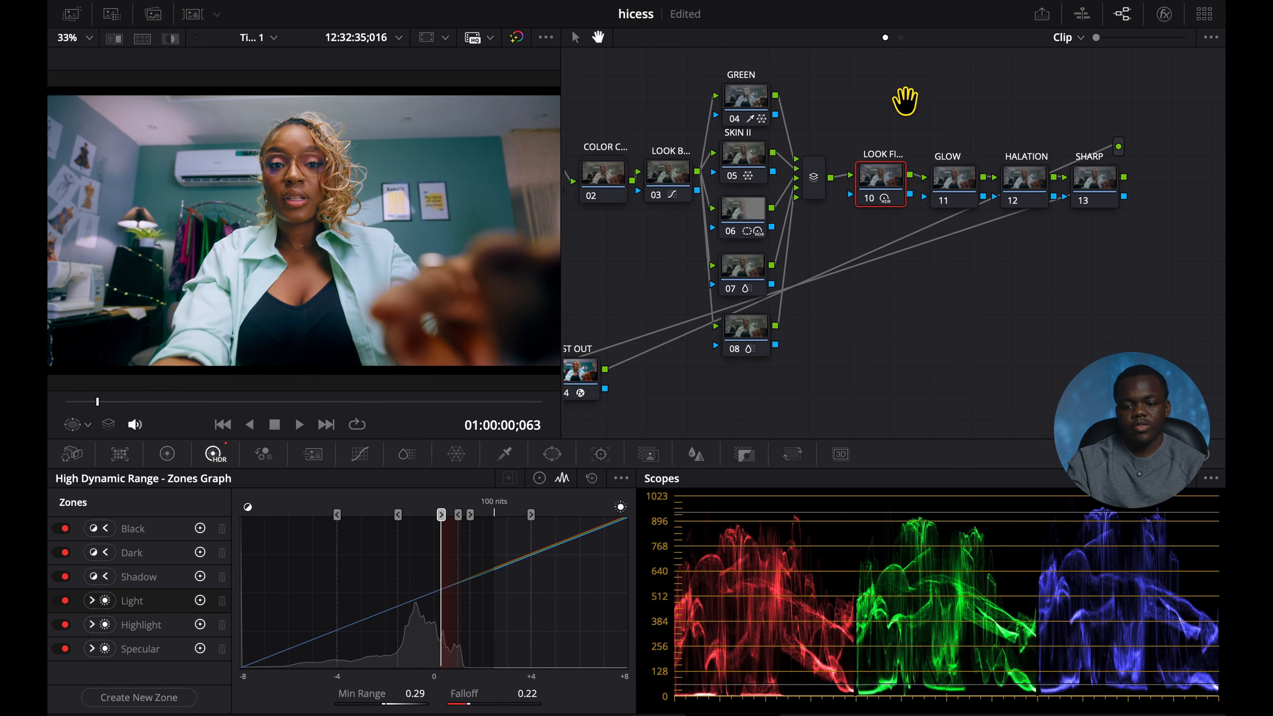
left_click(954, 183)
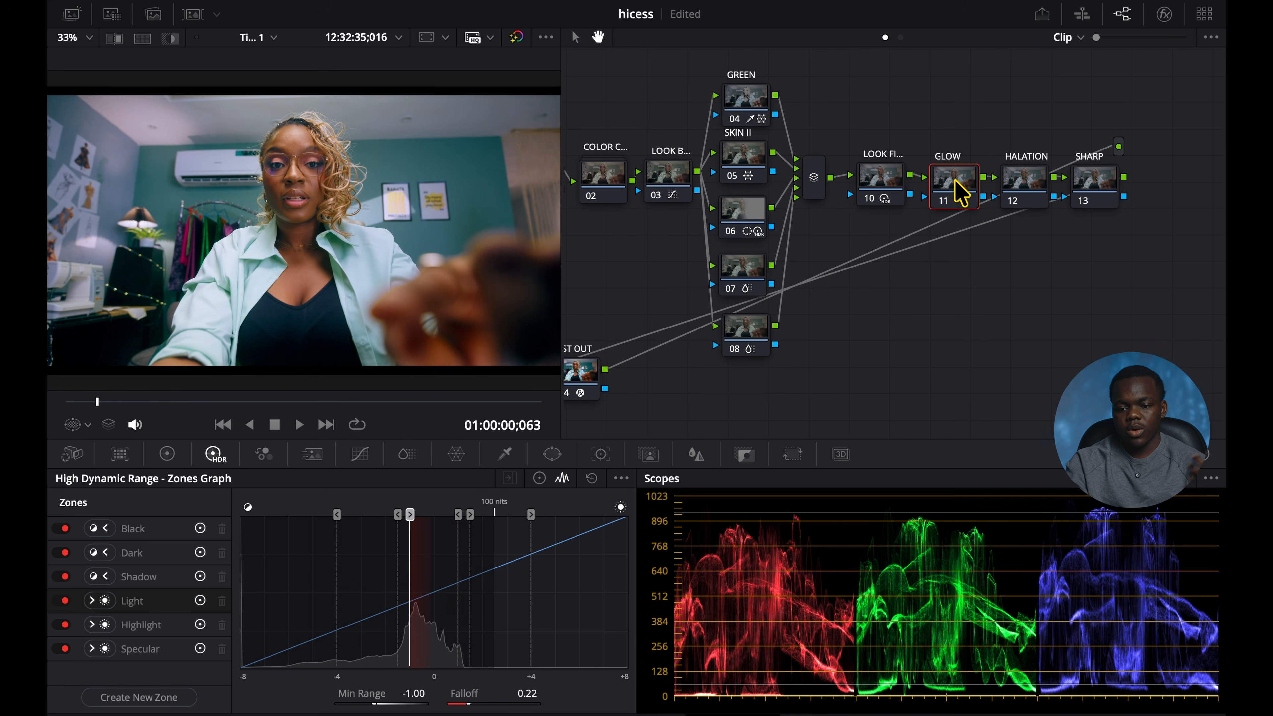
left_click(1162, 15)
left_click(1045, 68)
key("Caps_Lock")
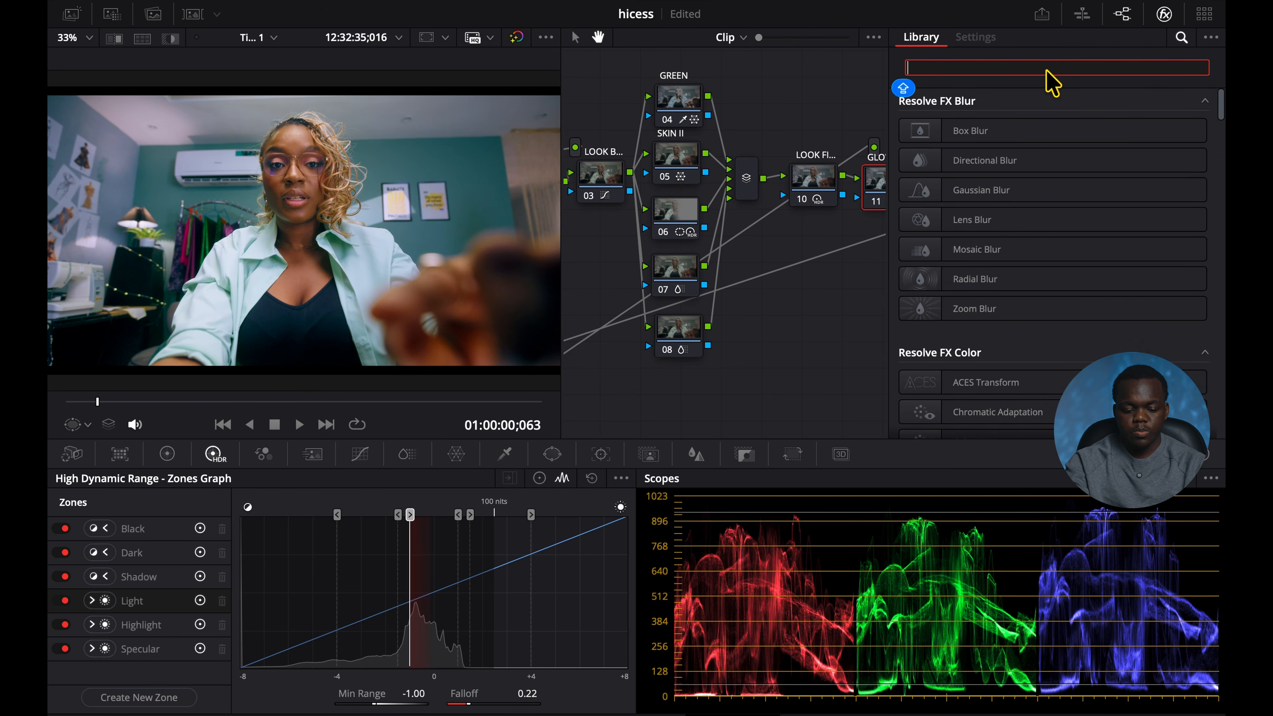
type("GLOW")
left_click_drag(952, 130, 815, 253)
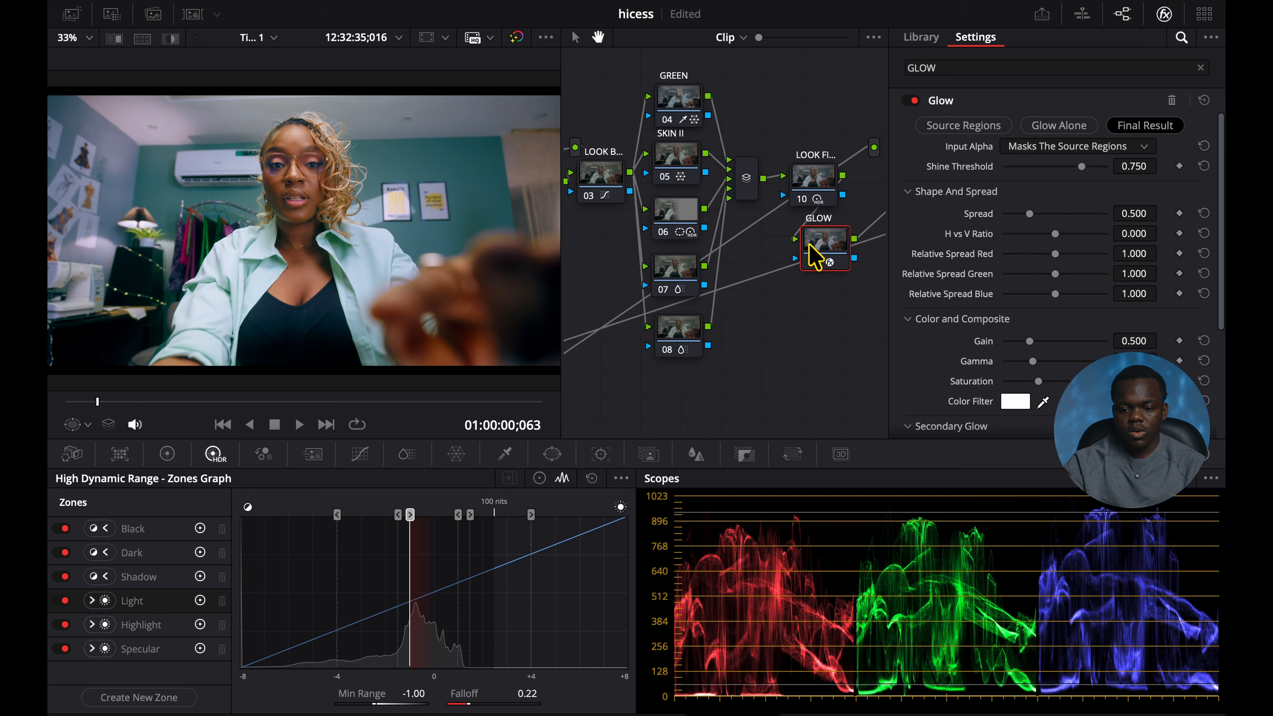
Set the Glow's Shine Threshold to 0.488, Spread to 0.620 and Gain to 0.372.
left_click_drag(1081, 166, 1042, 168)
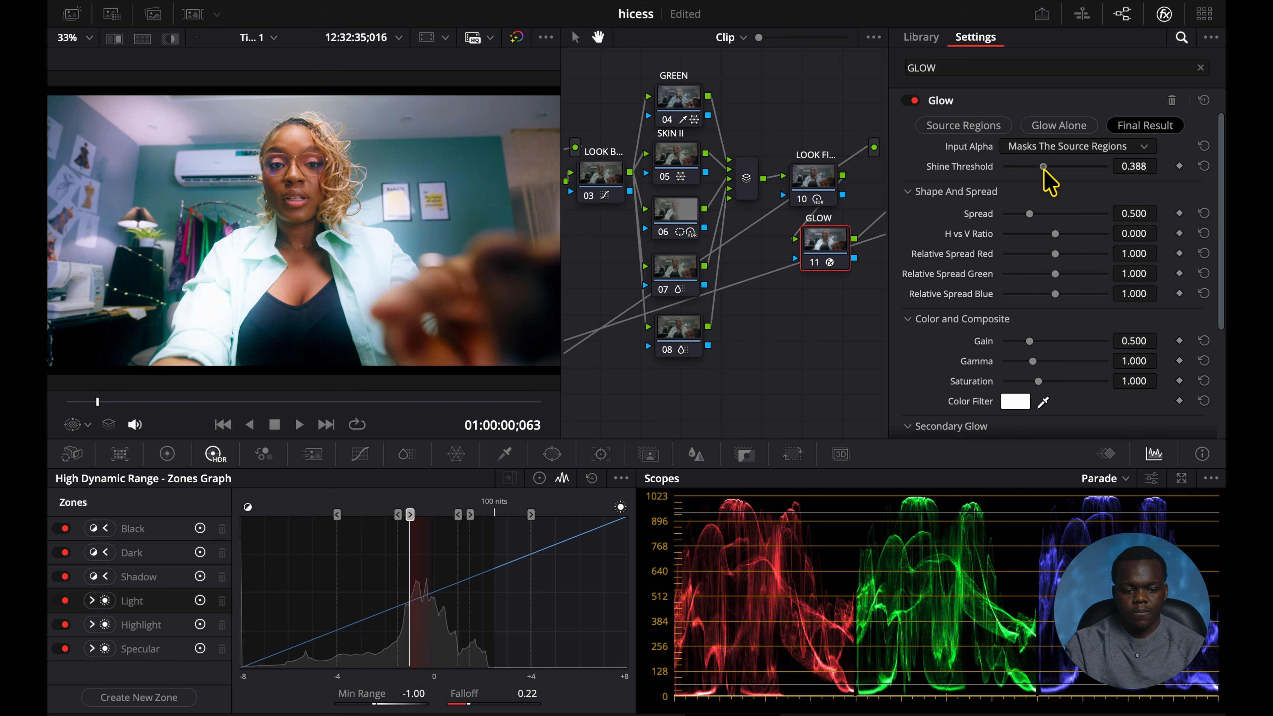
left_click_drag(1044, 170, 1039, 167)
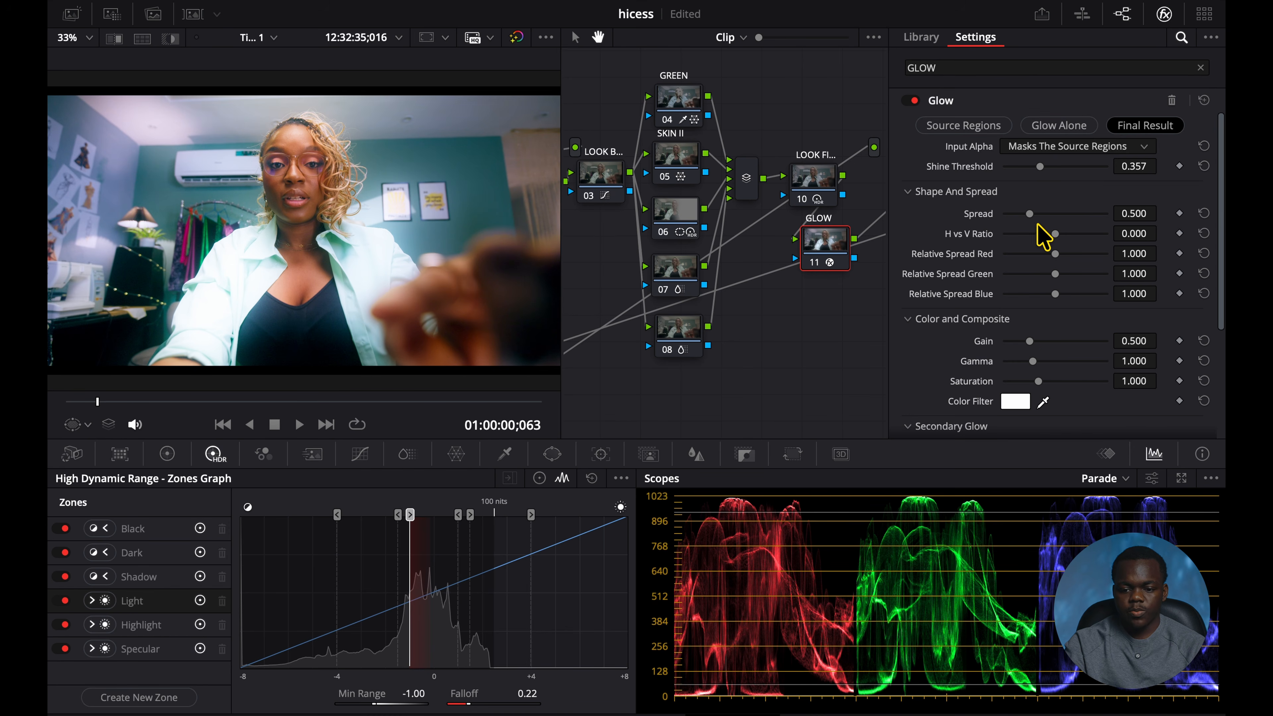
left_click_drag(1032, 216, 1036, 222)
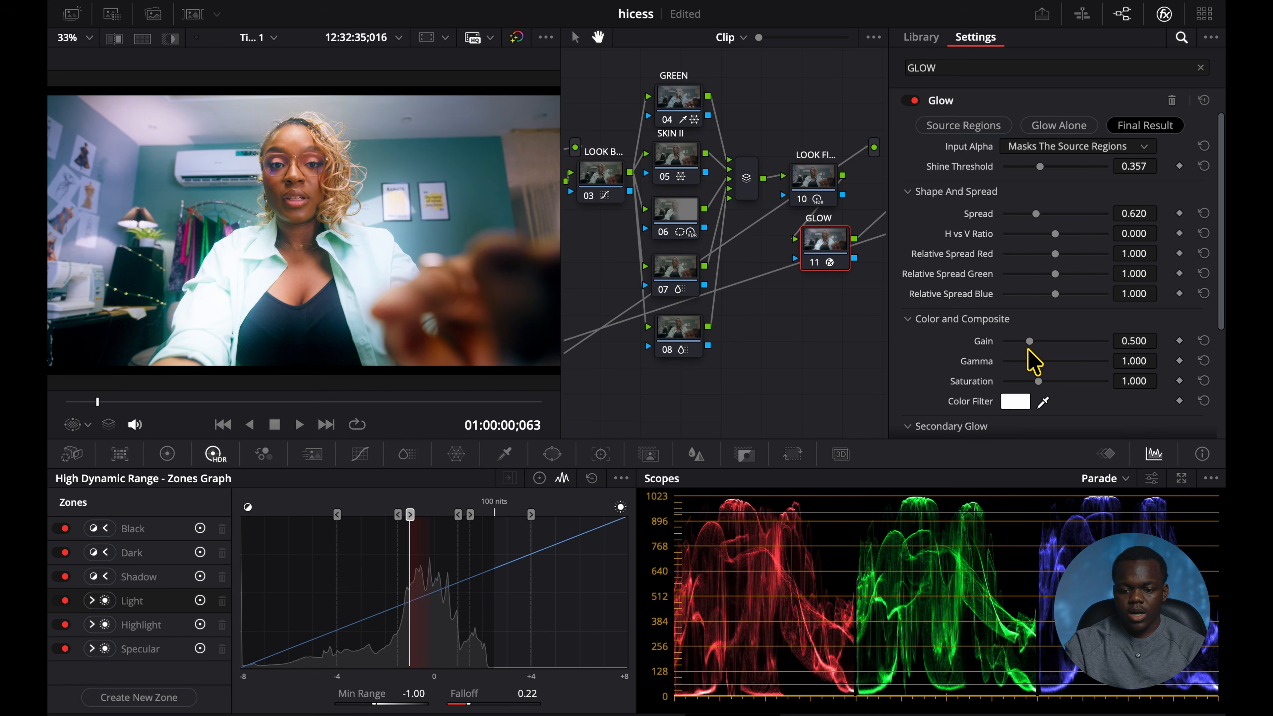
left_click_drag(1031, 345, 1022, 346)
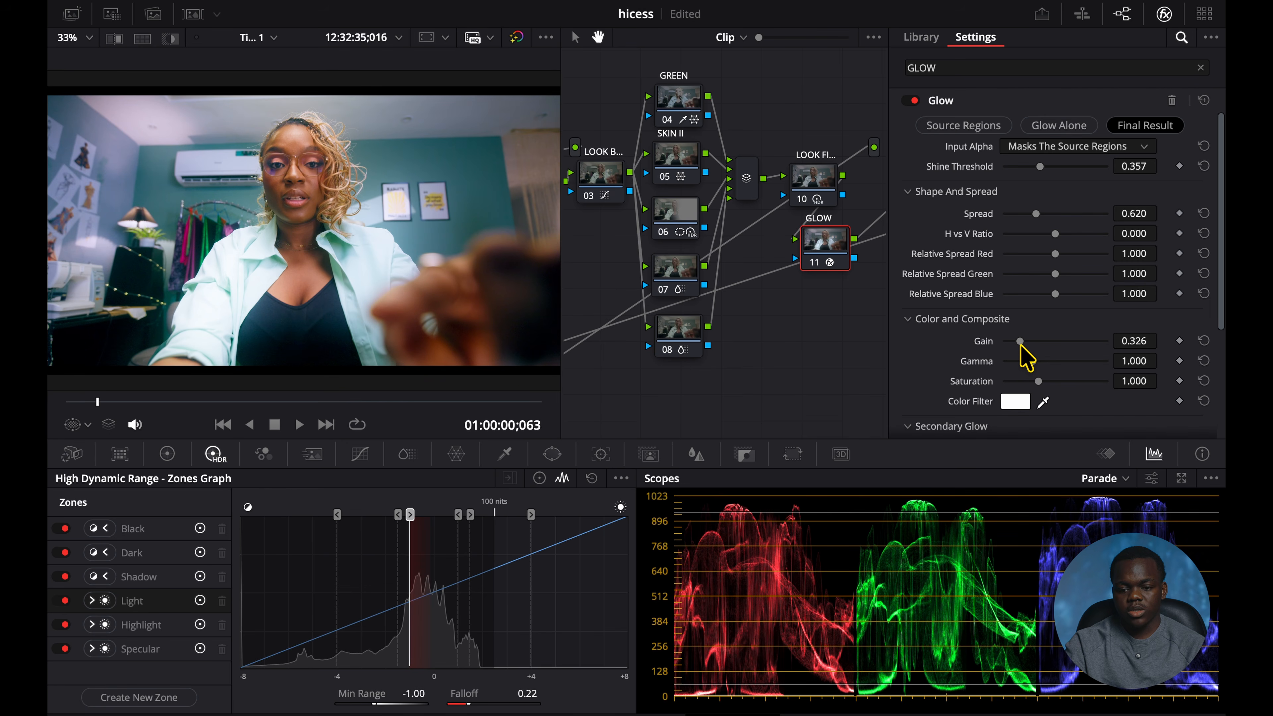
left_click(1049, 167)
left_click_drag(1049, 168, 1053, 167)
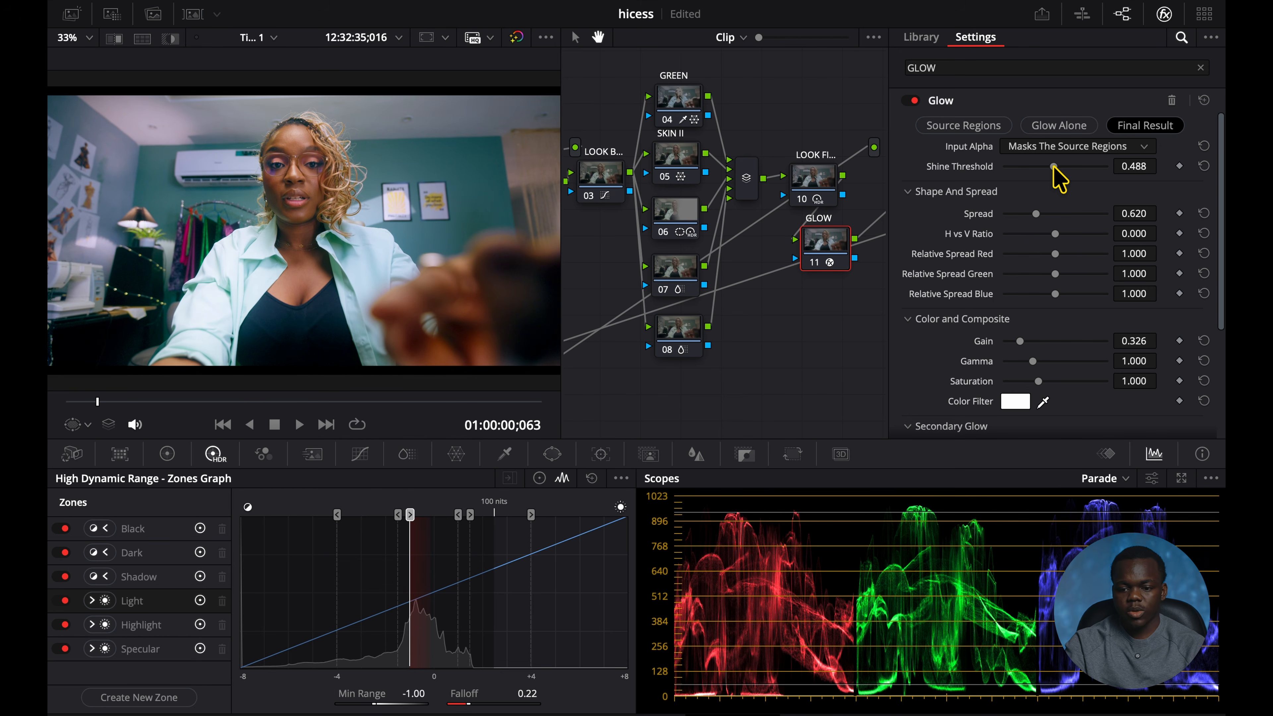
left_click_drag(1019, 341, 1022, 342)
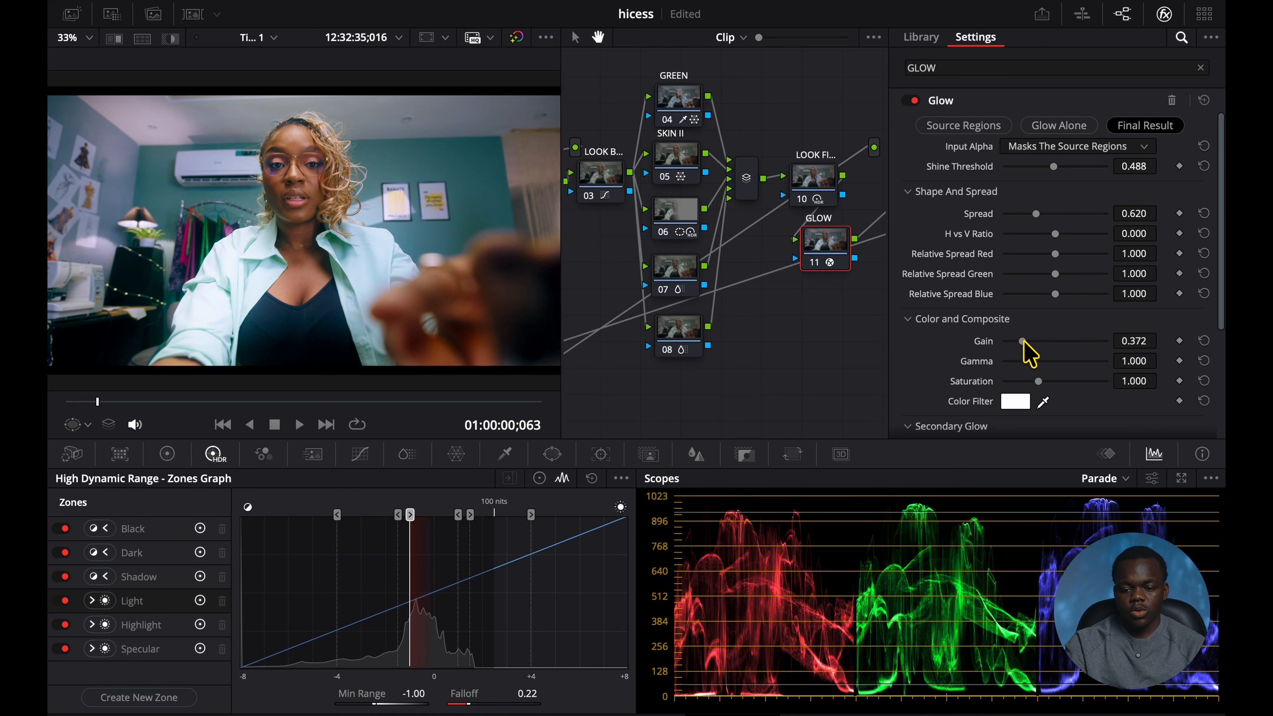
Try an orange Color Filter on the glow with Saturation at 0.628, and compare the node off and on.
left_click(1022, 402)
left_click(357, 491)
left_click_drag(358, 495, 391, 476)
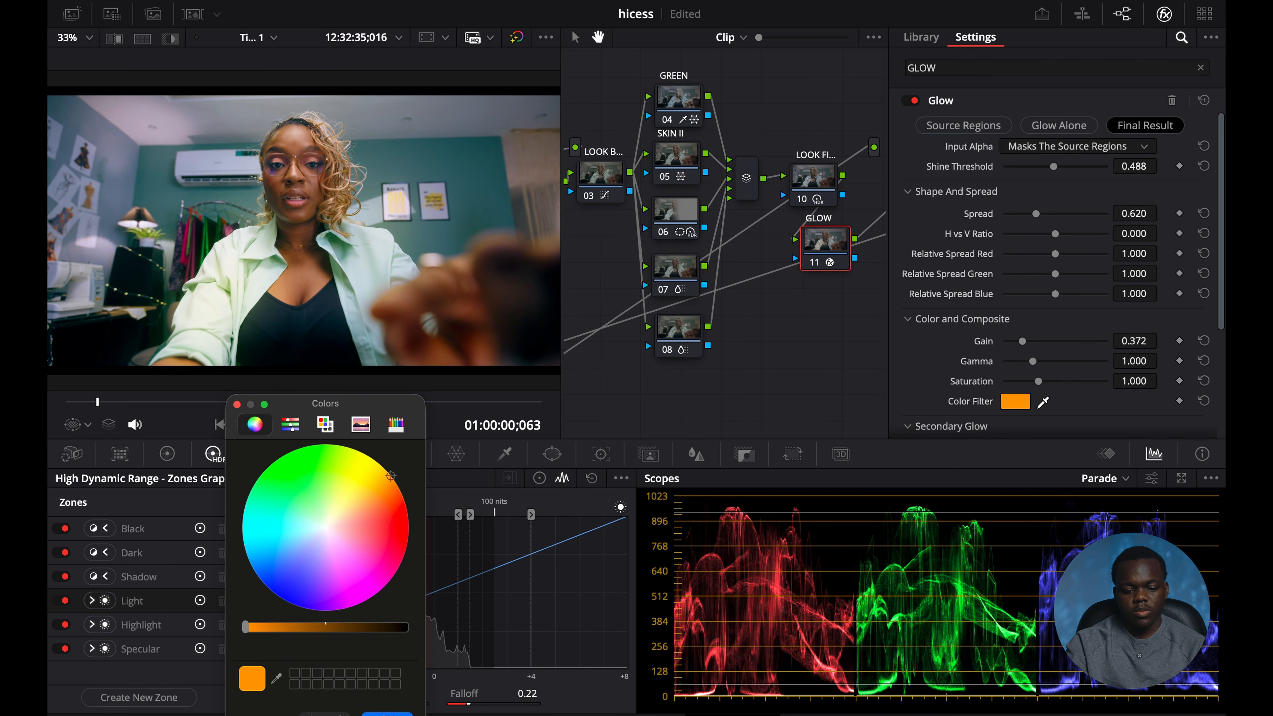
left_click(386, 714)
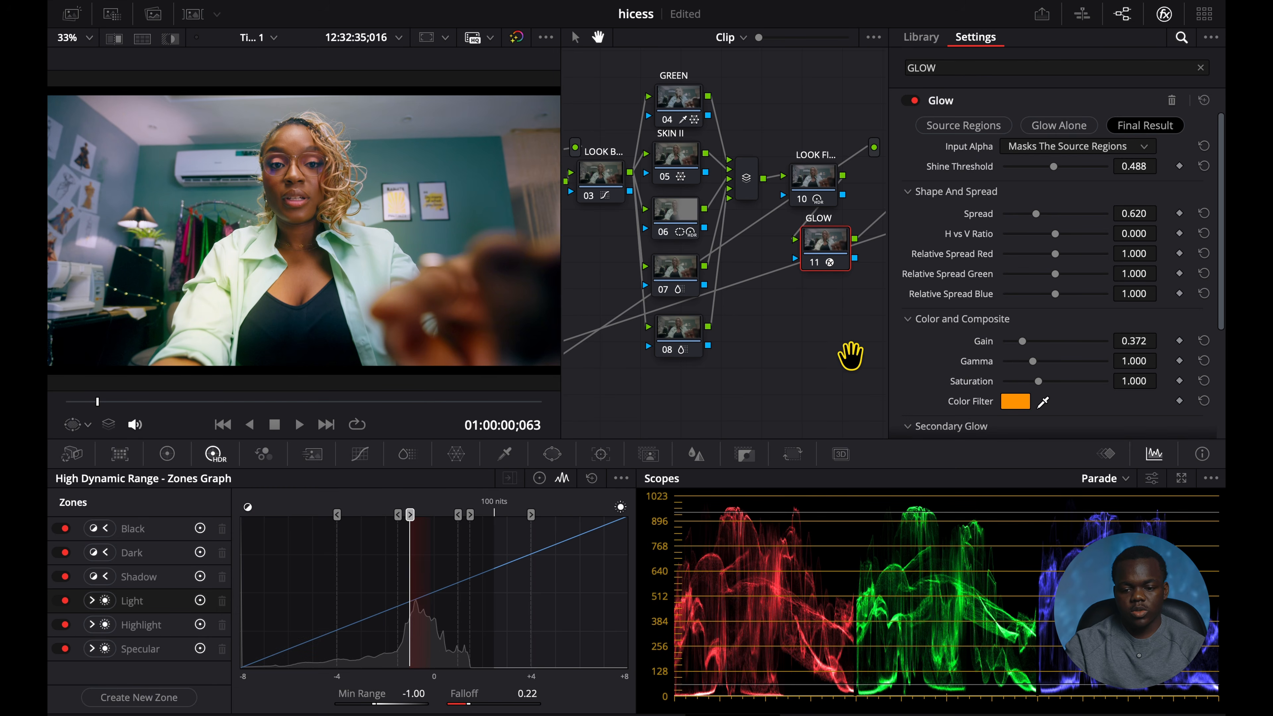
left_click_drag(1037, 381, 1025, 381)
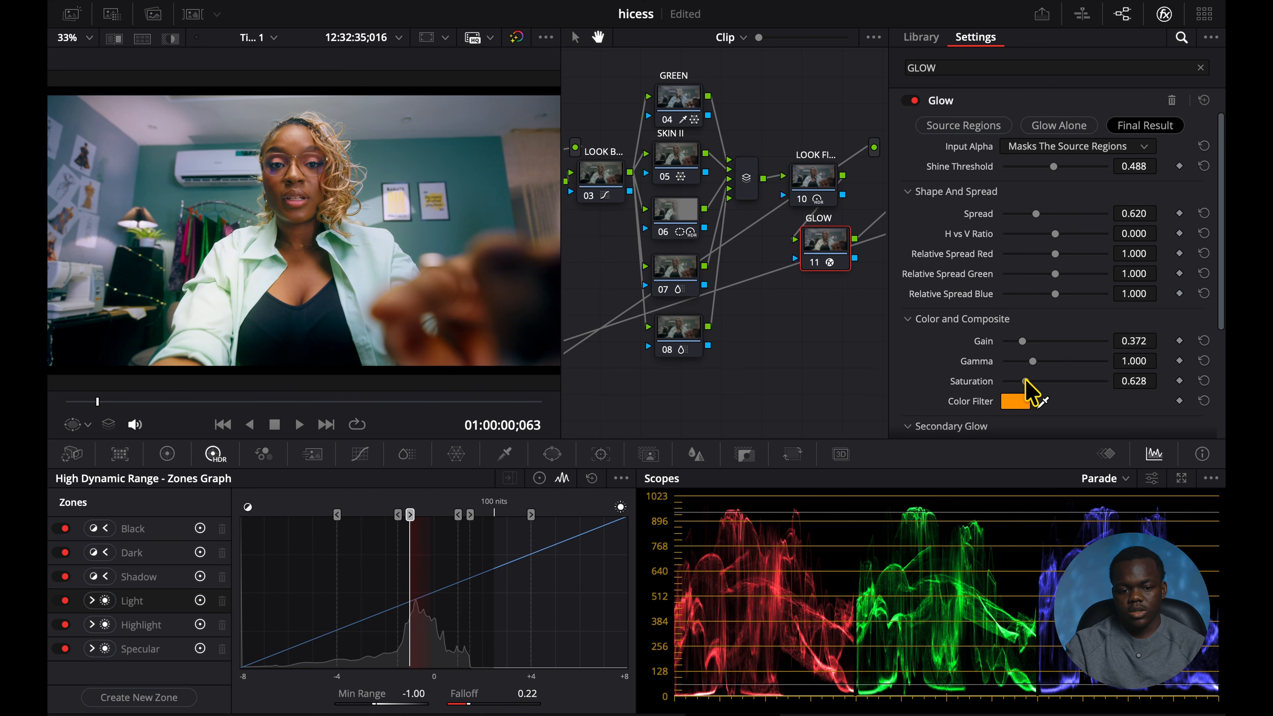
key("ctrl+d")
key("ctrl+d")
key("ctrl+d")
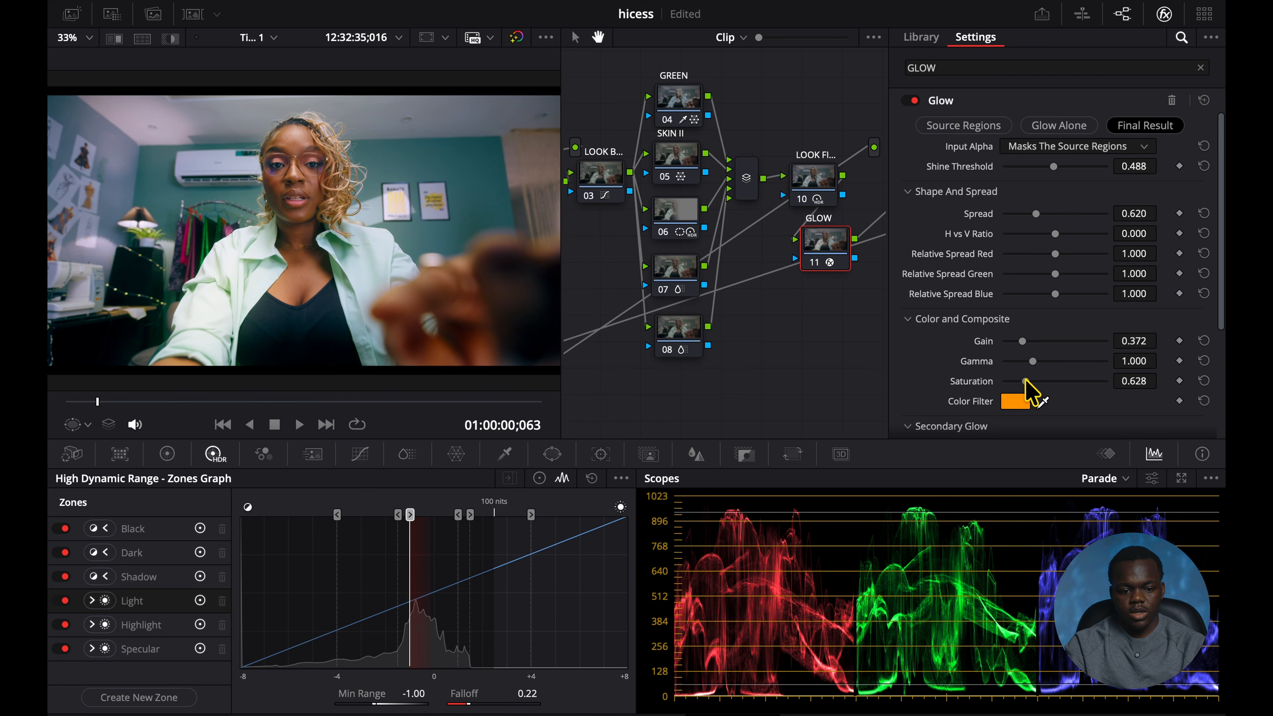
key("ctrl+d")
Return the glow's Color Filter to white and set its Saturation to 0.791 and Gain to 0.481.
left_click(1025, 398)
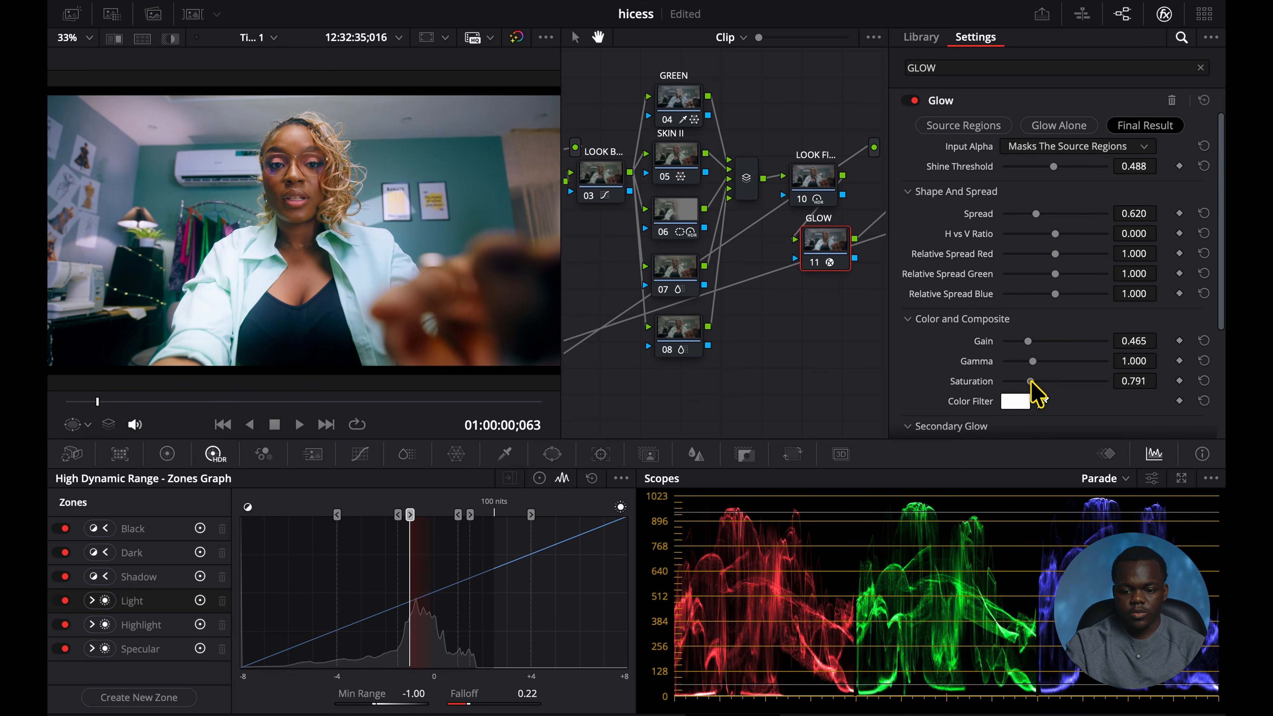
left_click_drag(1027, 342, 1029, 342)
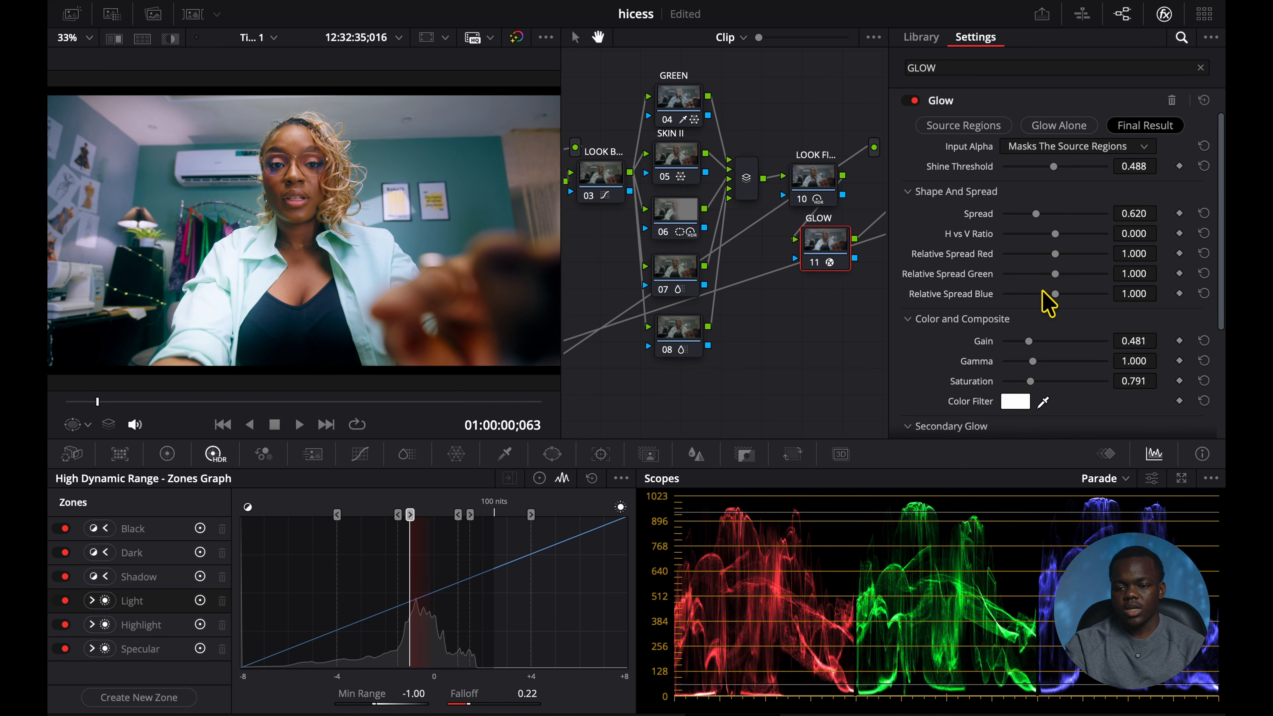
Move the GLOW node back into line between nodes 10 and 12, and compare it off and on.
left_click(1162, 13)
left_click_drag(950, 243, 961, 203)
key("ctrl+d")
key("ctrl+d")
key("ctrl+d")
key("ctrl+d")
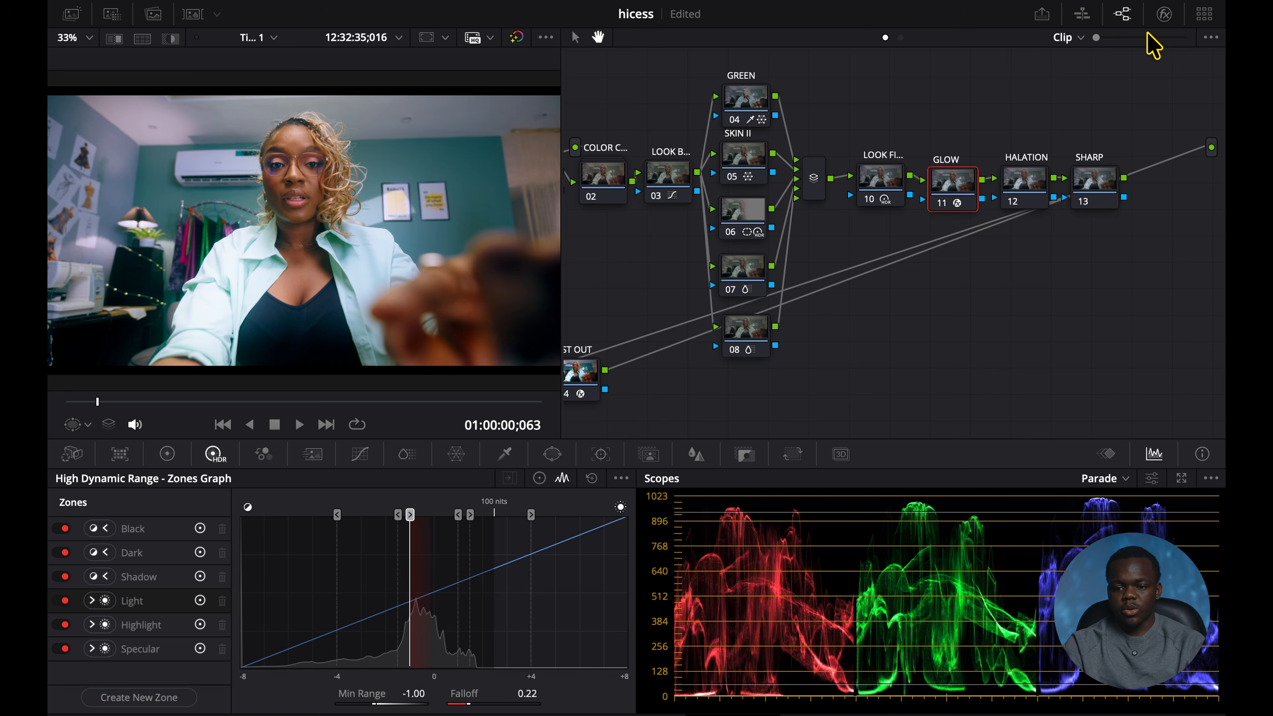
Widen the glow's Spread to 1.132 and raise its Shine Threshold to 0.527.
left_click(1162, 15)
left_click(1048, 214)
mouse_move(1052, 214)
left_mouse_down()
mouse_move(1085, 215)
mouse_move(1024, 221)
mouse_move(1052, 221)
left_mouse_up()
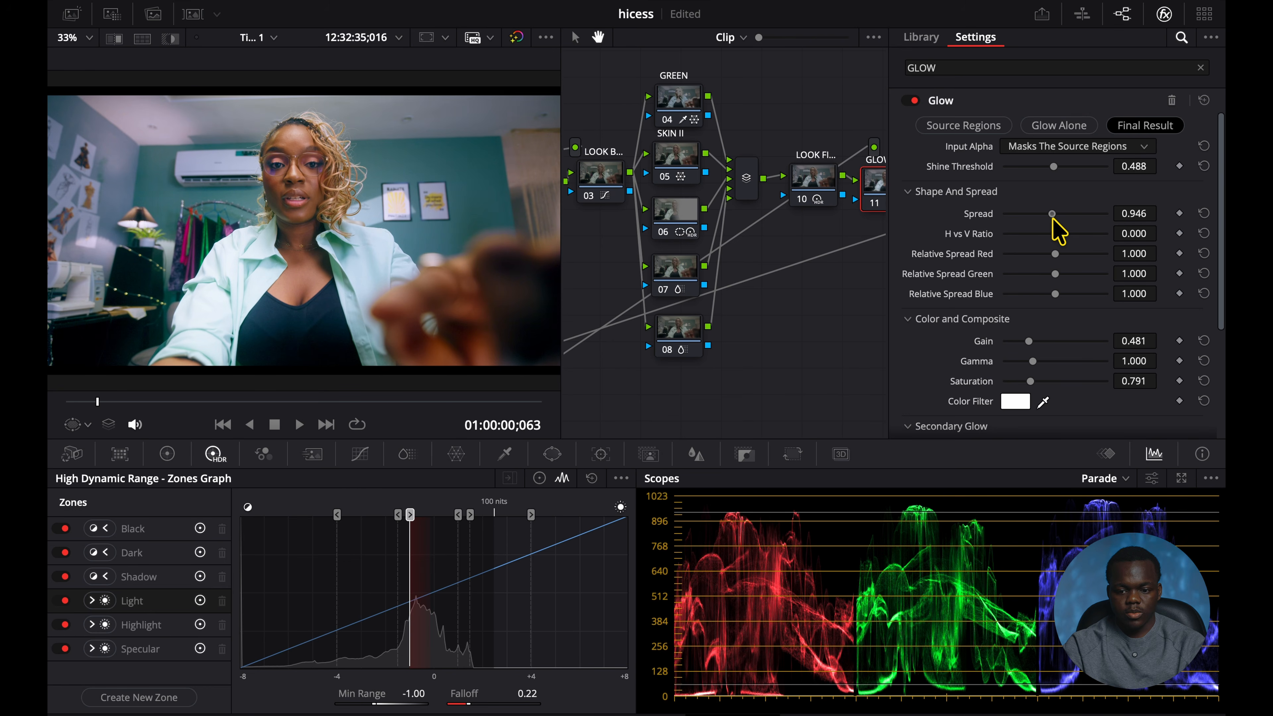
left_click_drag(1062, 221, 1061, 221)
left_click_drag(1056, 168, 1065, 170)
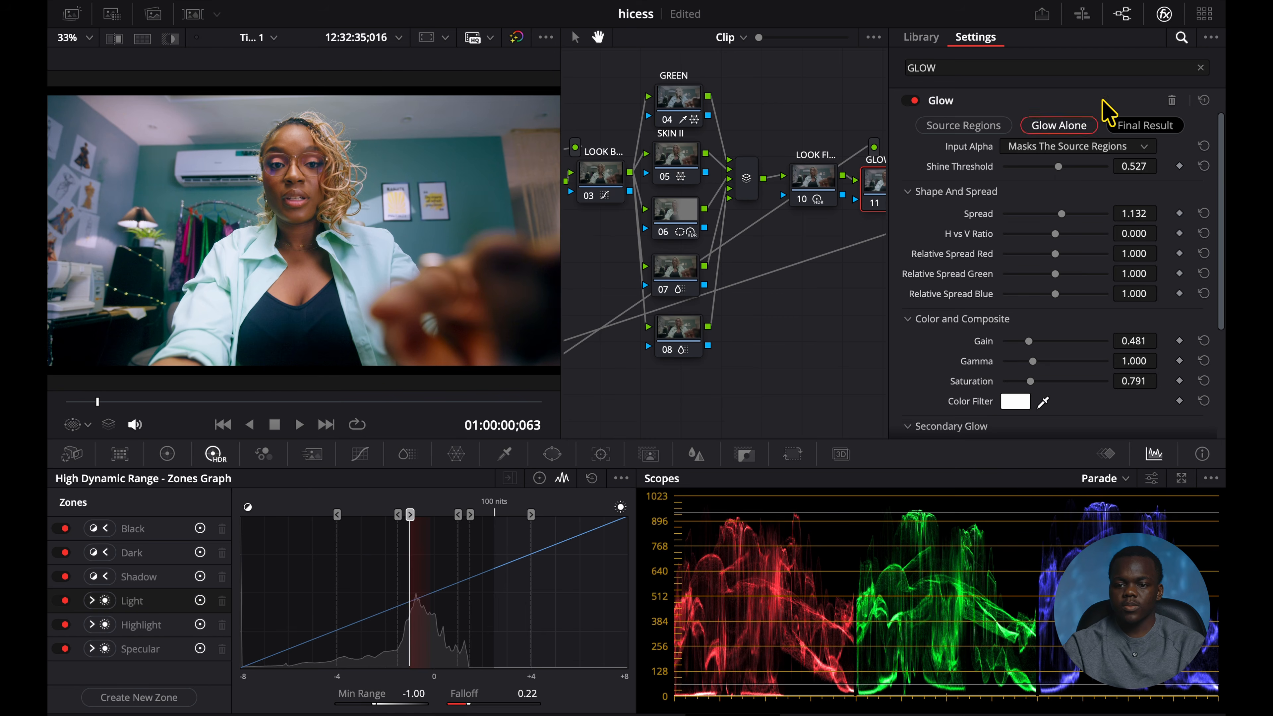
Move the HALATION node 12 above node 10 and apply the Halation effect to it.
left_click(1163, 14)
left_click_drag(1027, 188, 915, 115)
left_click(1163, 15)
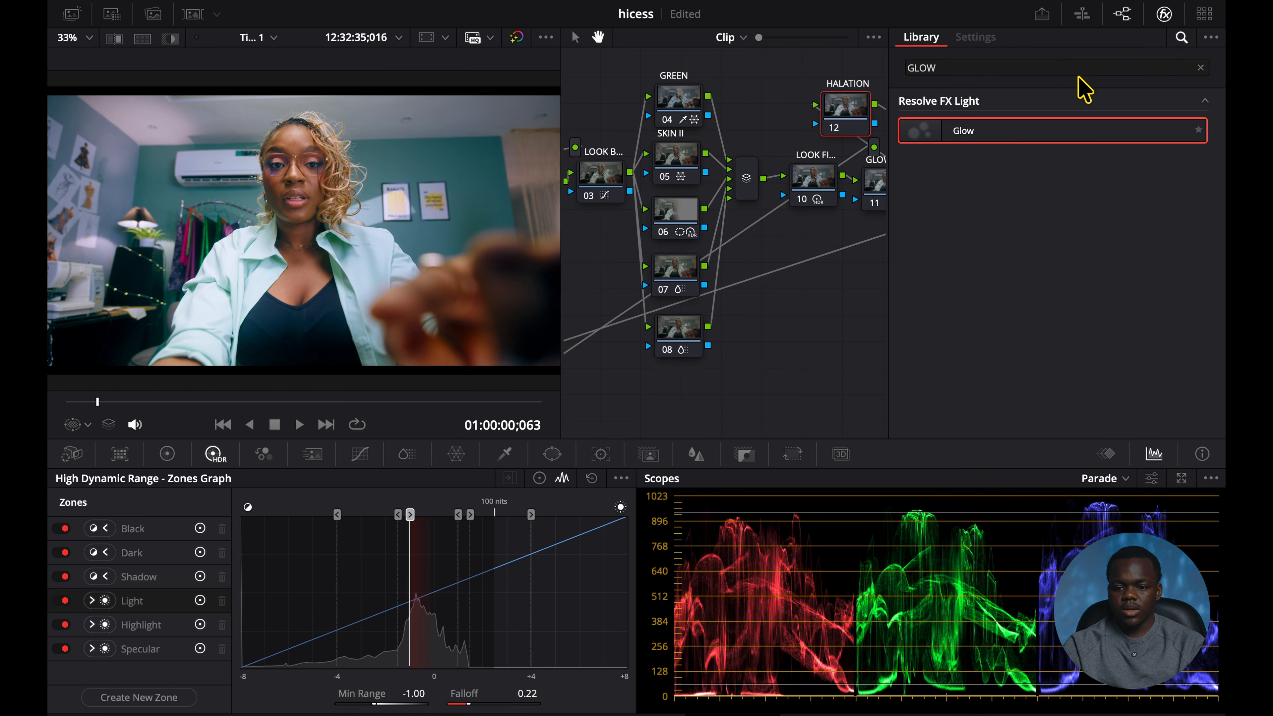
left_click(987, 67)
key("BackSpace")
key("BackSpace")
key("BackSpace")
key("BackSpace")
type("HAL")
left_click_drag(922, 131, 847, 124)
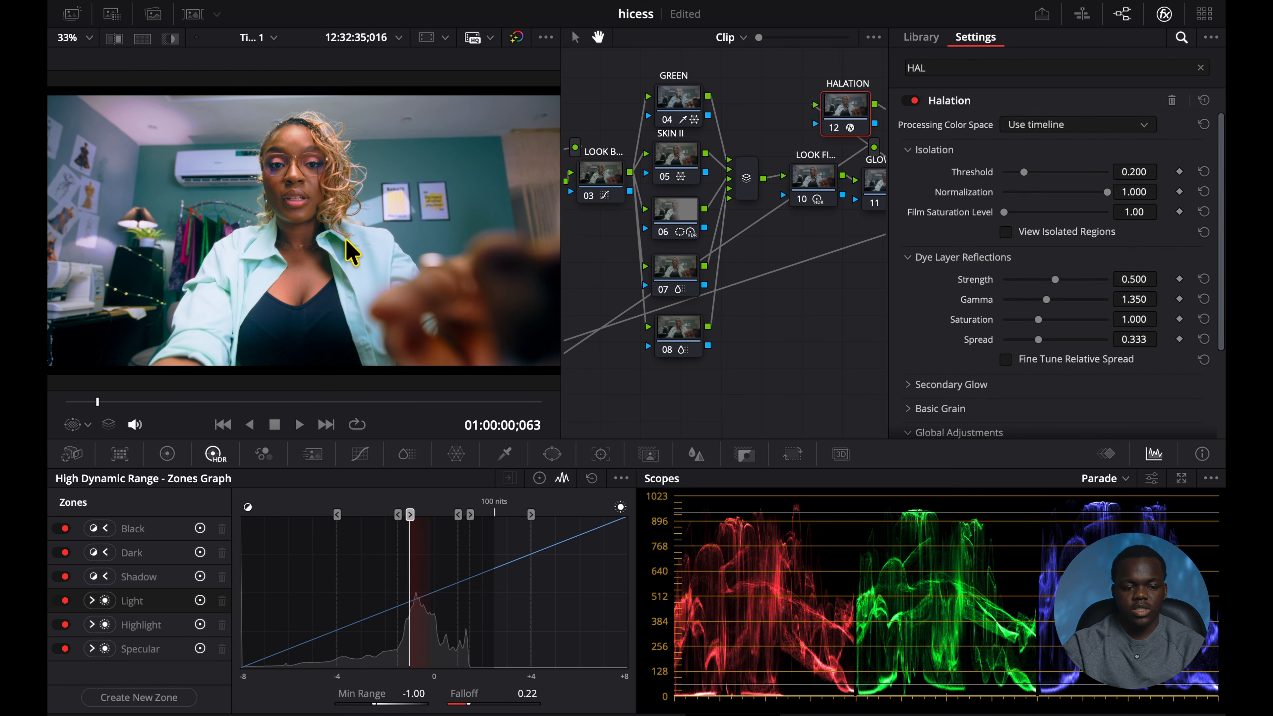
Raise the Halation Threshold to 0.426 while viewing the isolated regions, and return to the normal image.
scroll(136, 242, "up", 1)
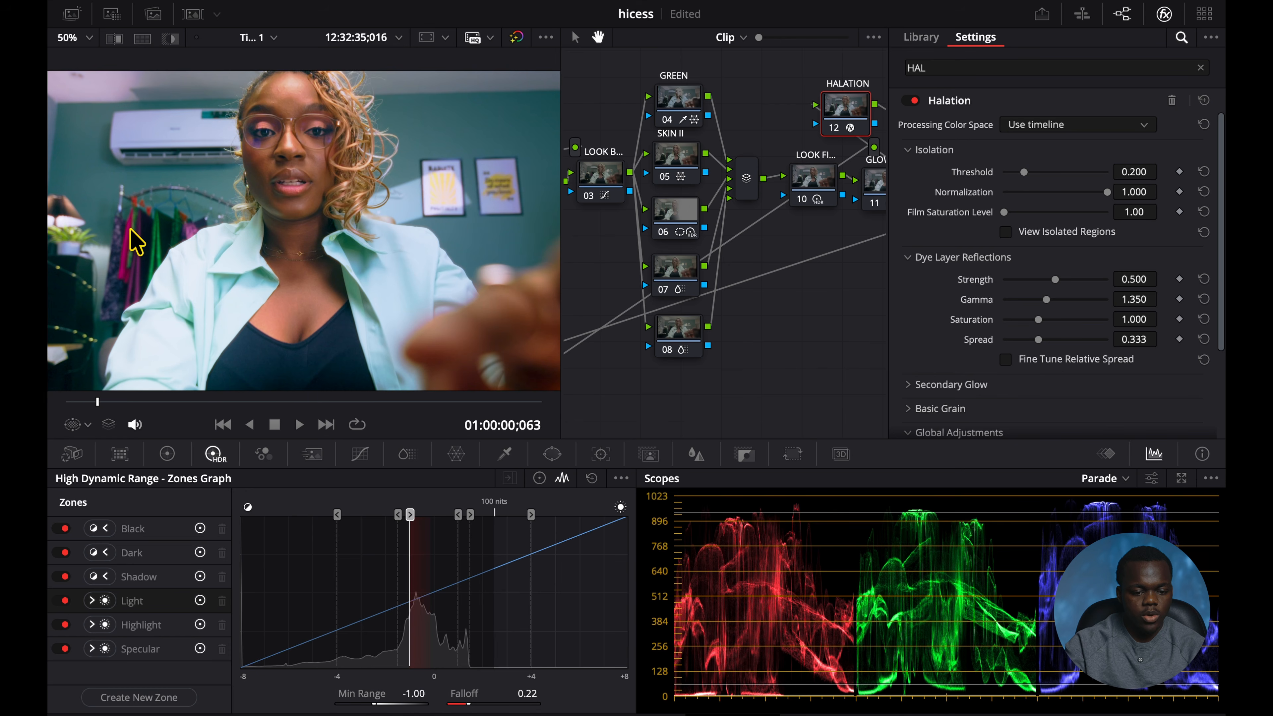
scroll(131, 238, "up", 1)
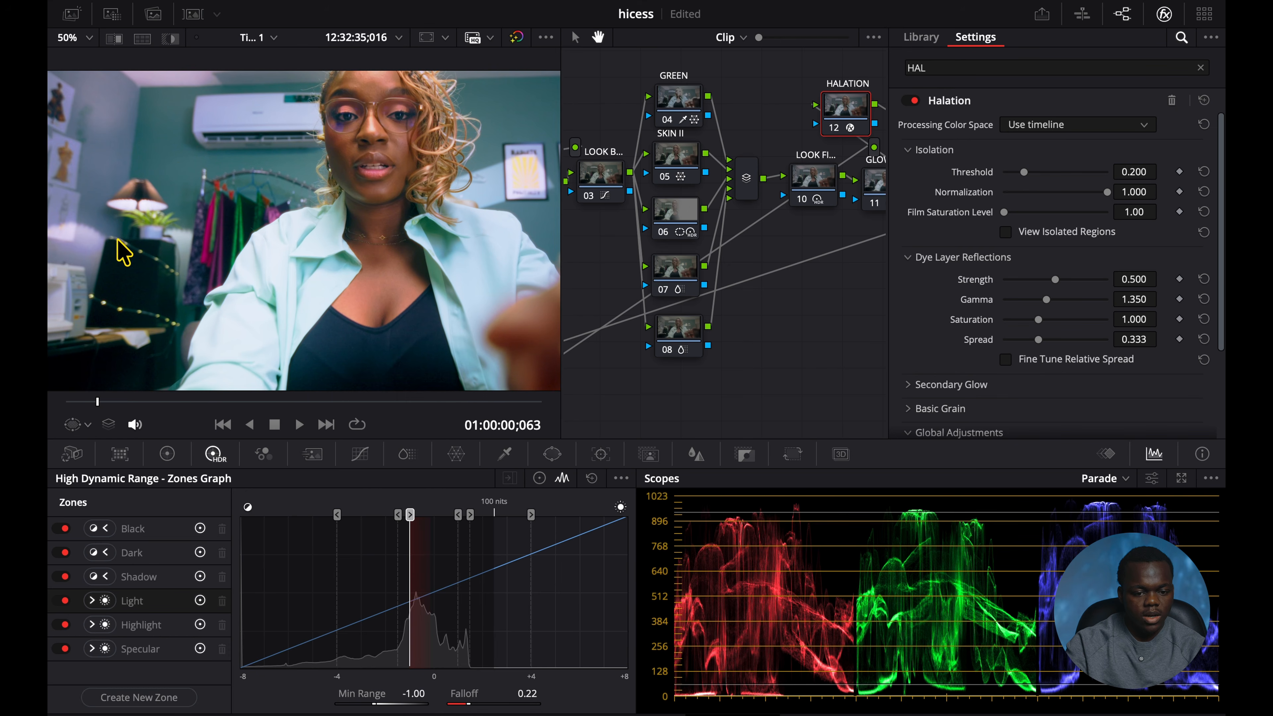
scroll(190, 268, "down", 2)
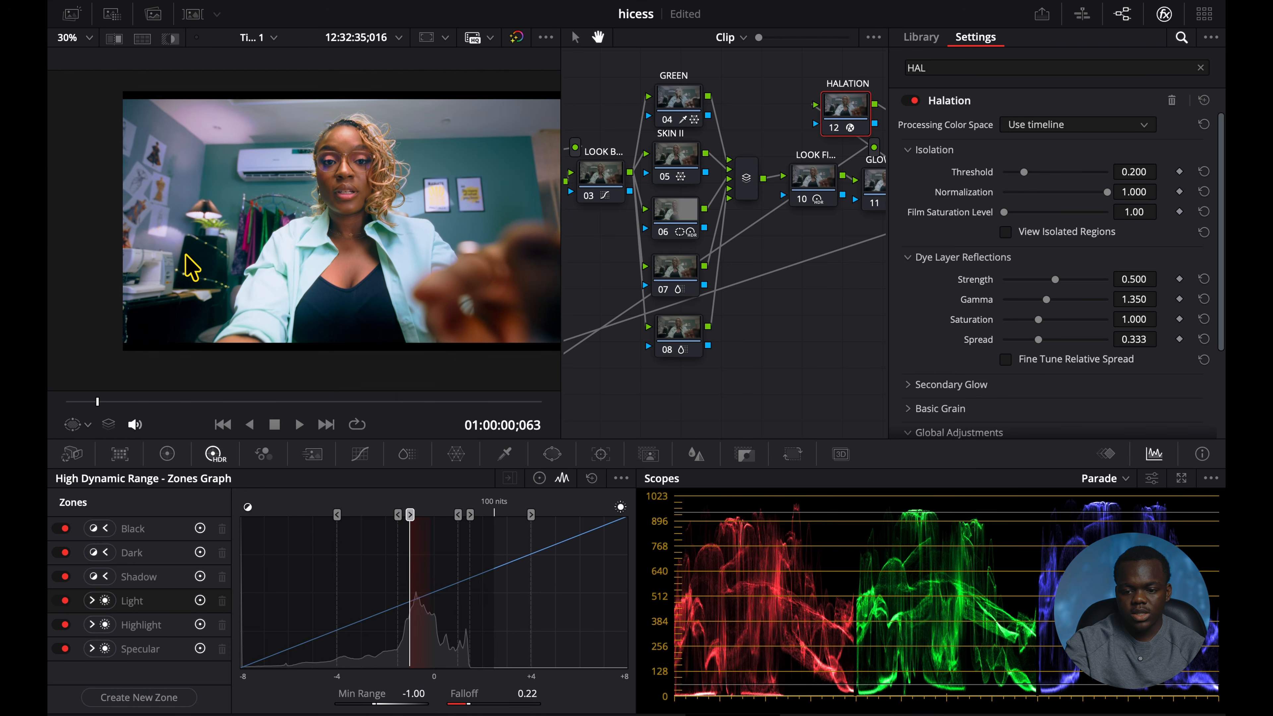
left_click(1005, 232)
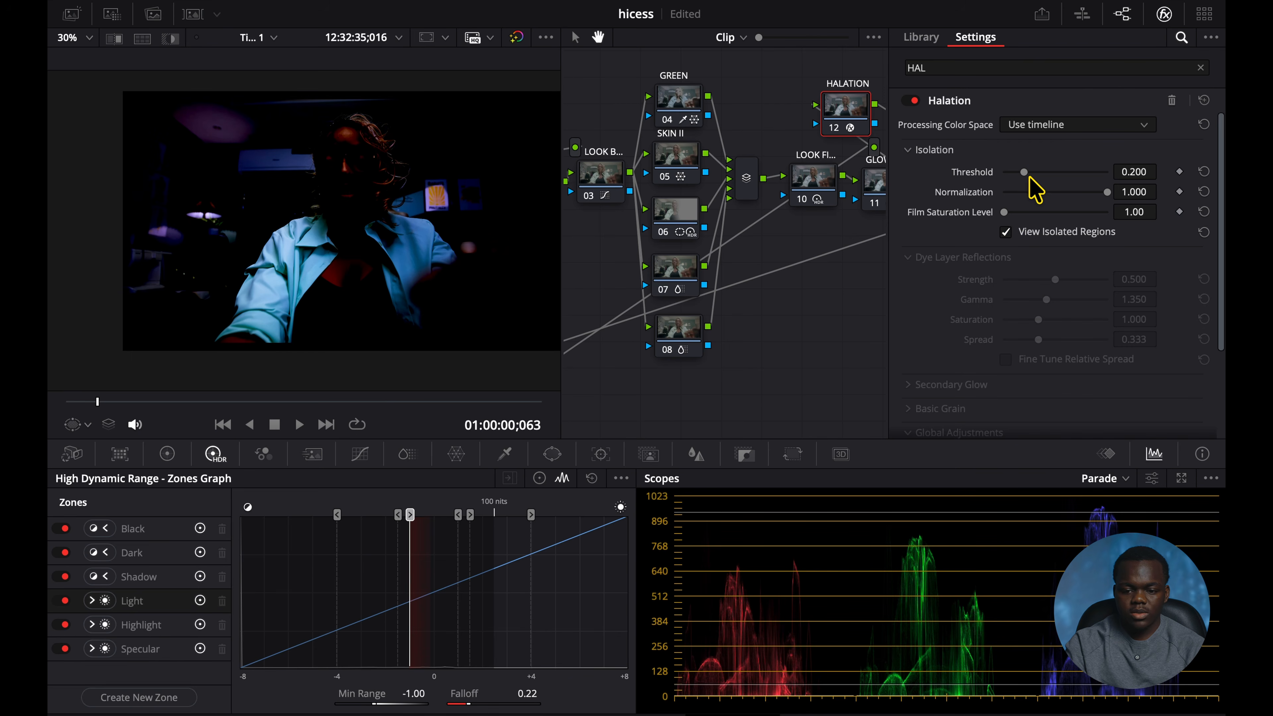
left_click_drag(1023, 172, 1028, 172)
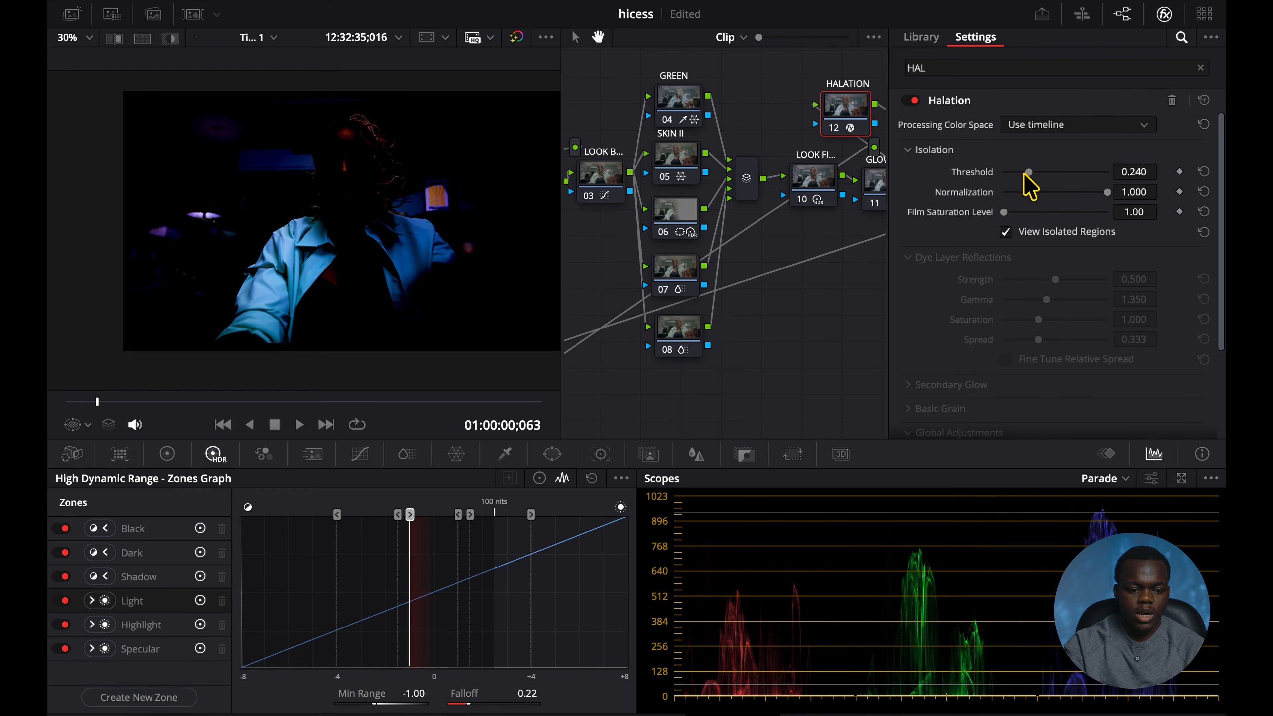
left_click_drag(1028, 172, 1048, 172)
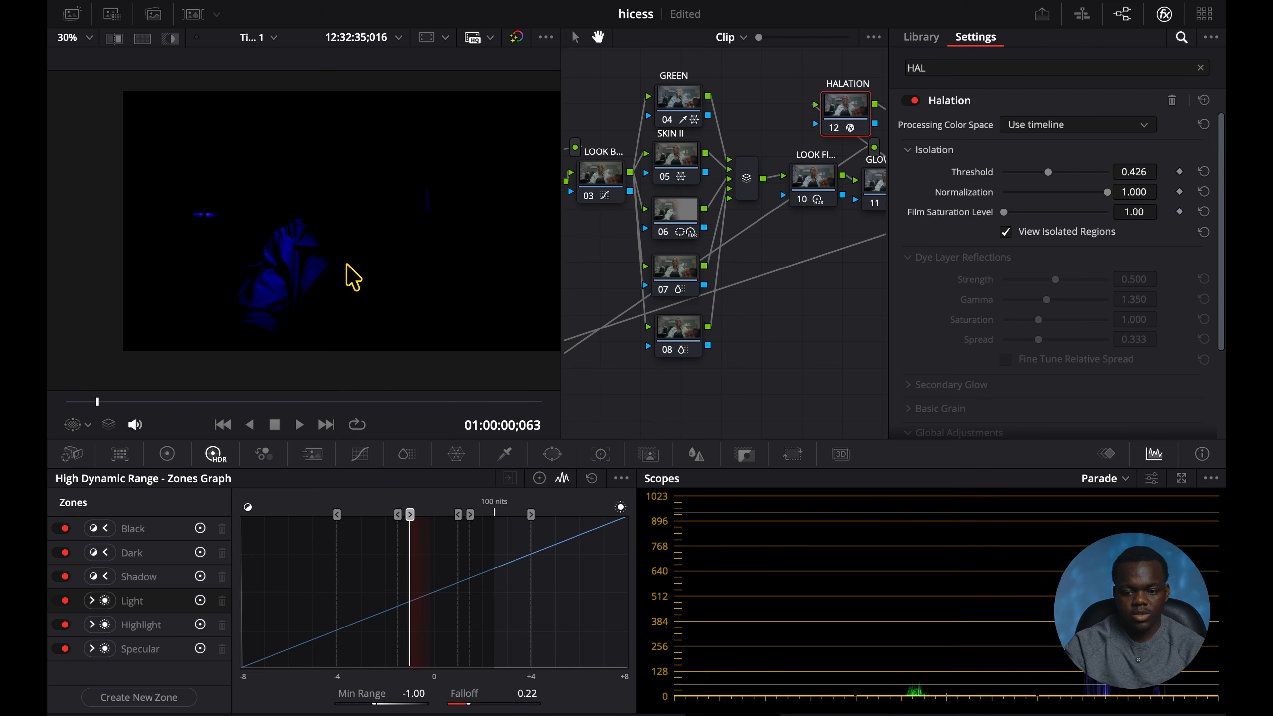
left_click(1007, 232)
Set the Halation's Dye Layer Reflections Strength to 0.426 and raise its Secondary Glow Strength to 0.783, checking the lamp and shirt edges.
scroll(998, 281, "down", 1)
scroll(982, 321, "down", 2)
left_click(916, 296)
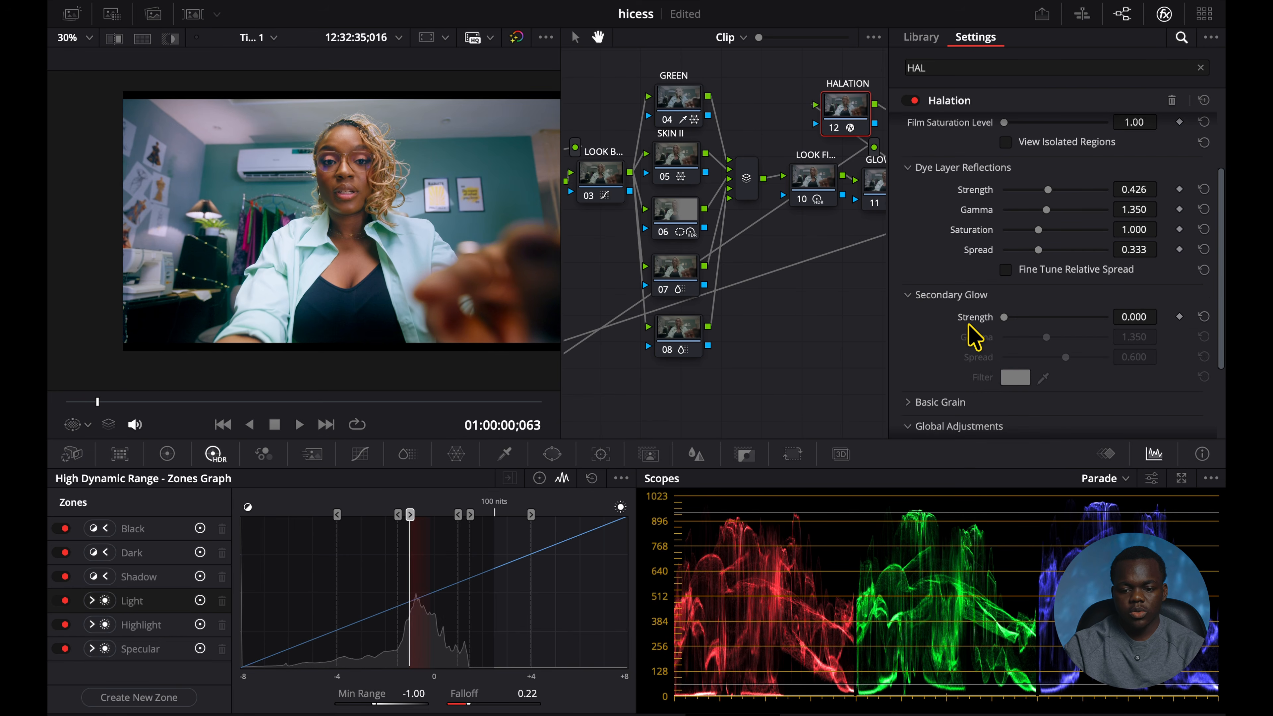
scroll(976, 346, "down", 1)
left_click(1041, 295)
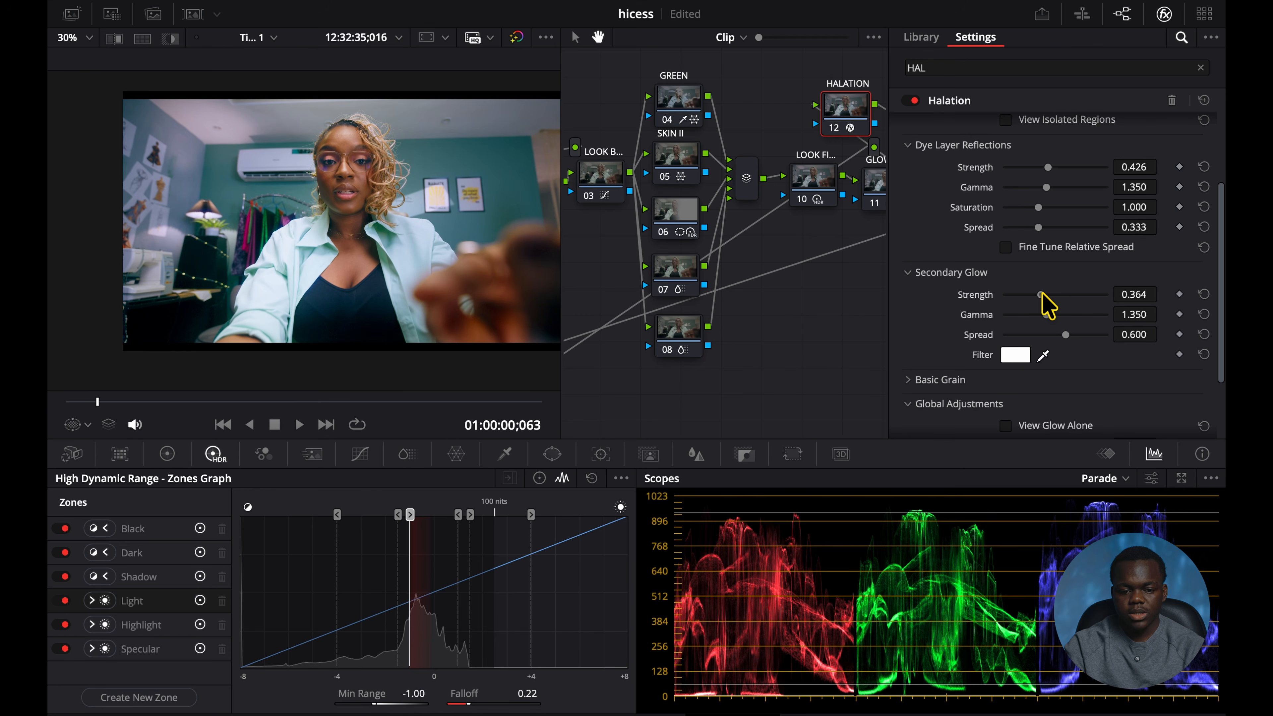
left_click_drag(1042, 295, 1064, 294)
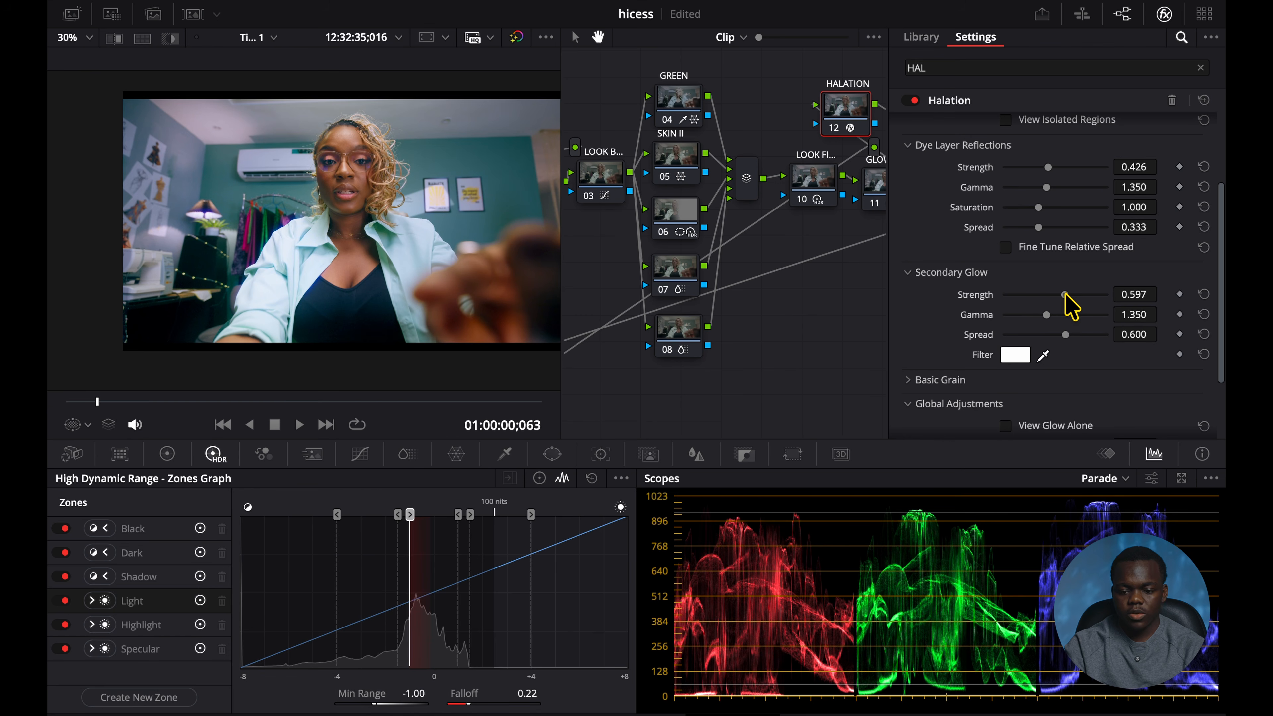
scroll(363, 286, "up", 4)
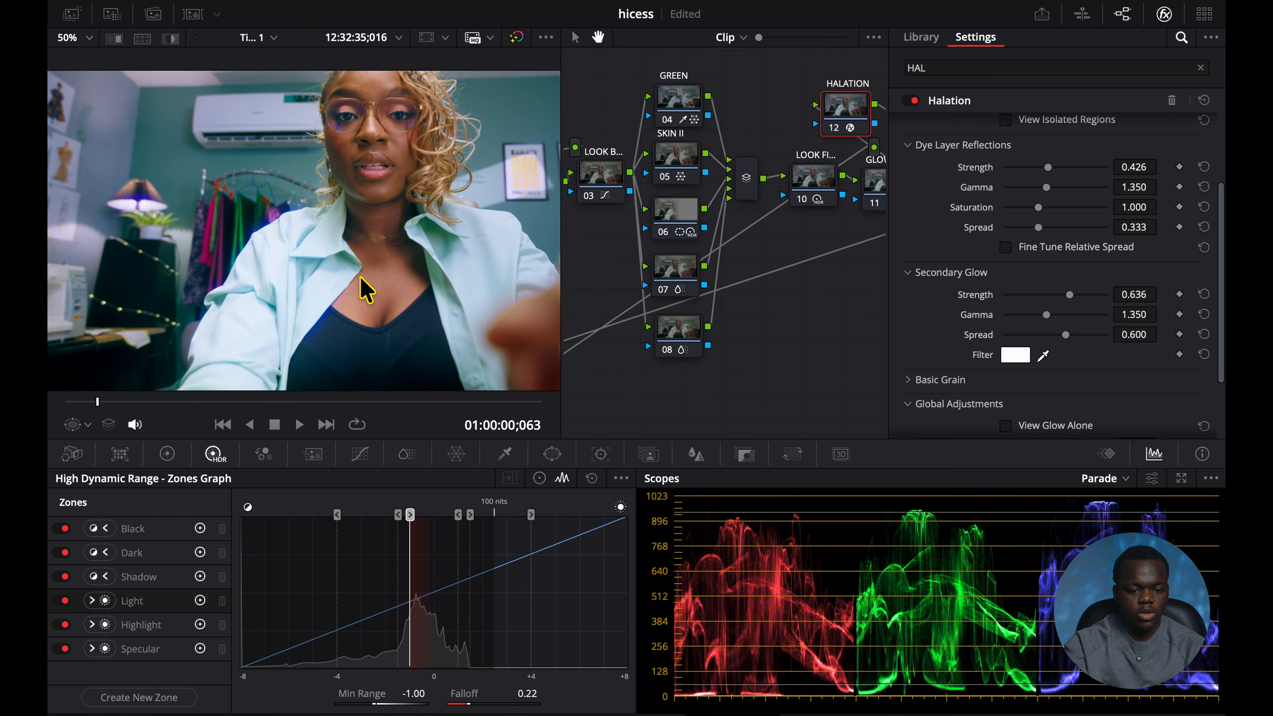
scroll(362, 285, "left", 5)
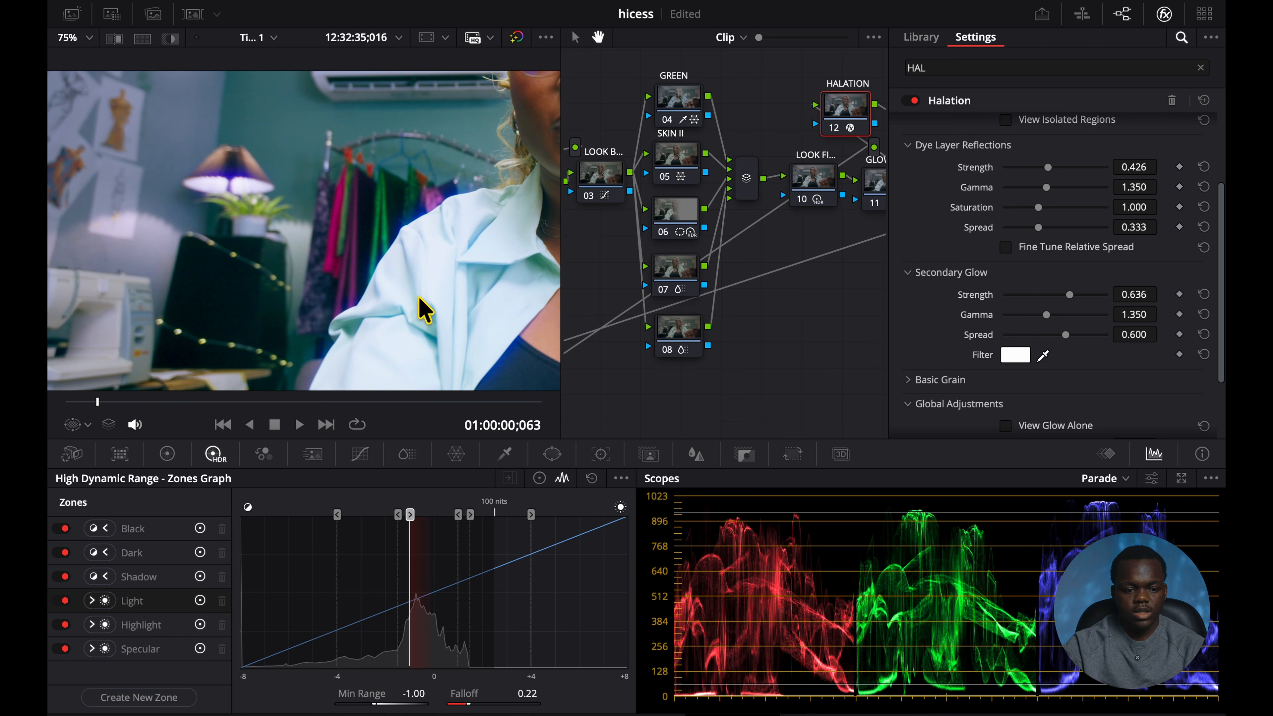
left_click(1090, 295)
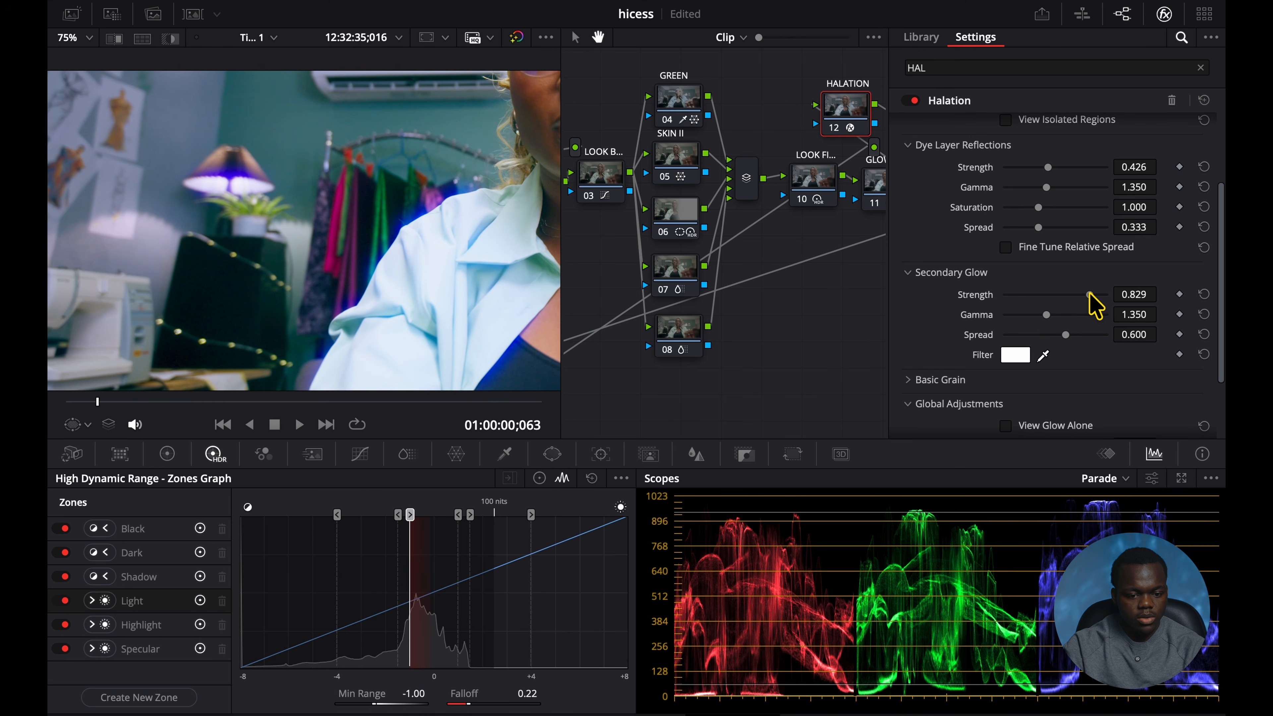
left_click_drag(1088, 294, 1081, 296)
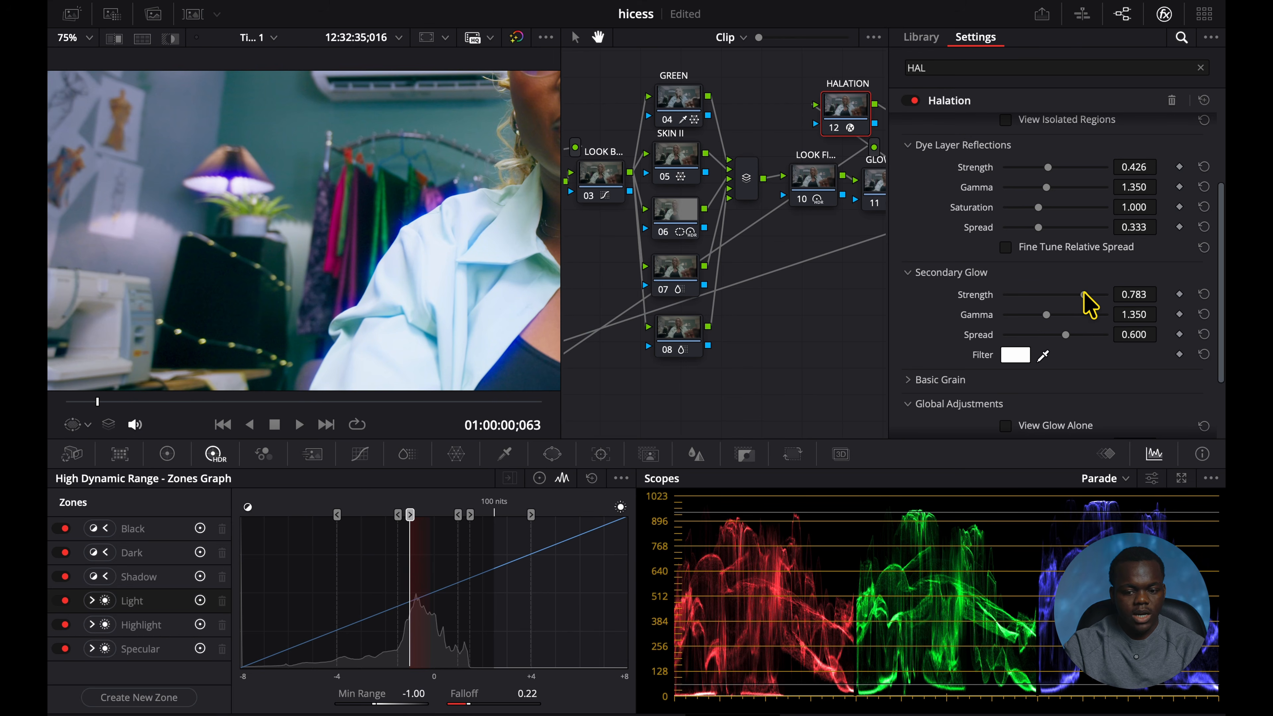
Tint the Halation's Secondary Glow by changing its Filter colour from white to orange.
left_click(1023, 352)
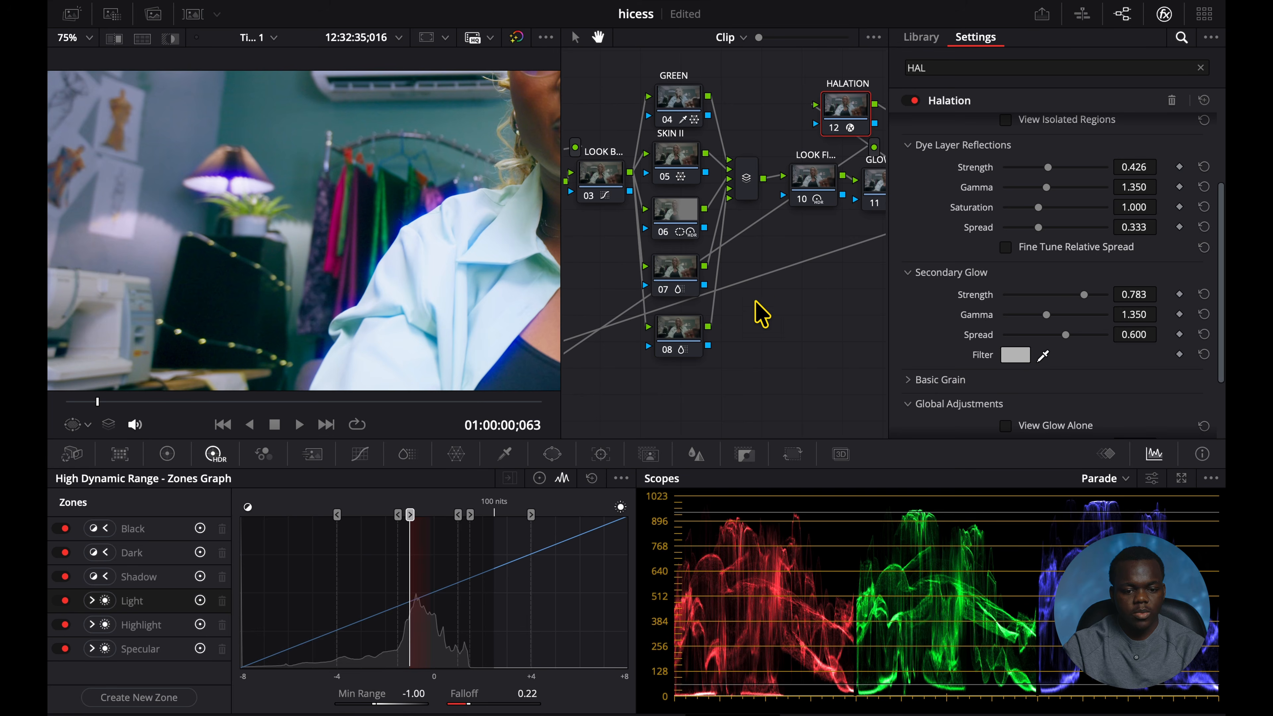
left_click(256, 427)
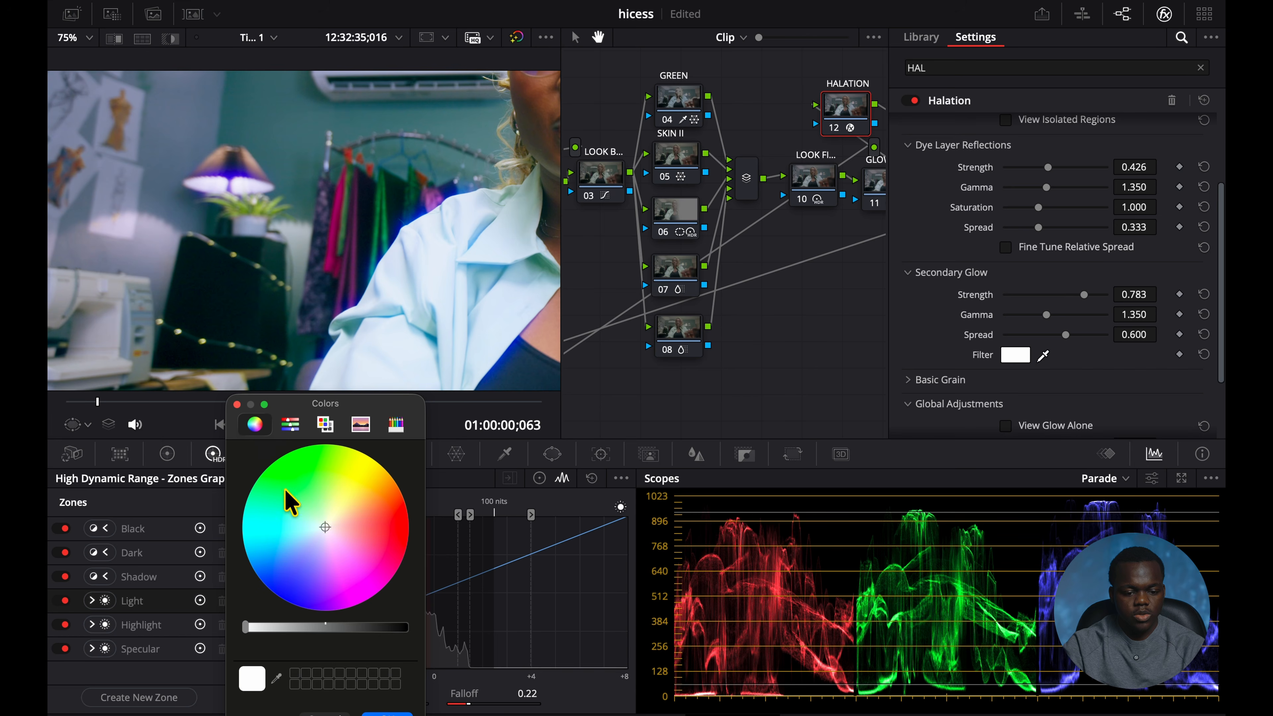
left_click_drag(353, 497, 392, 463)
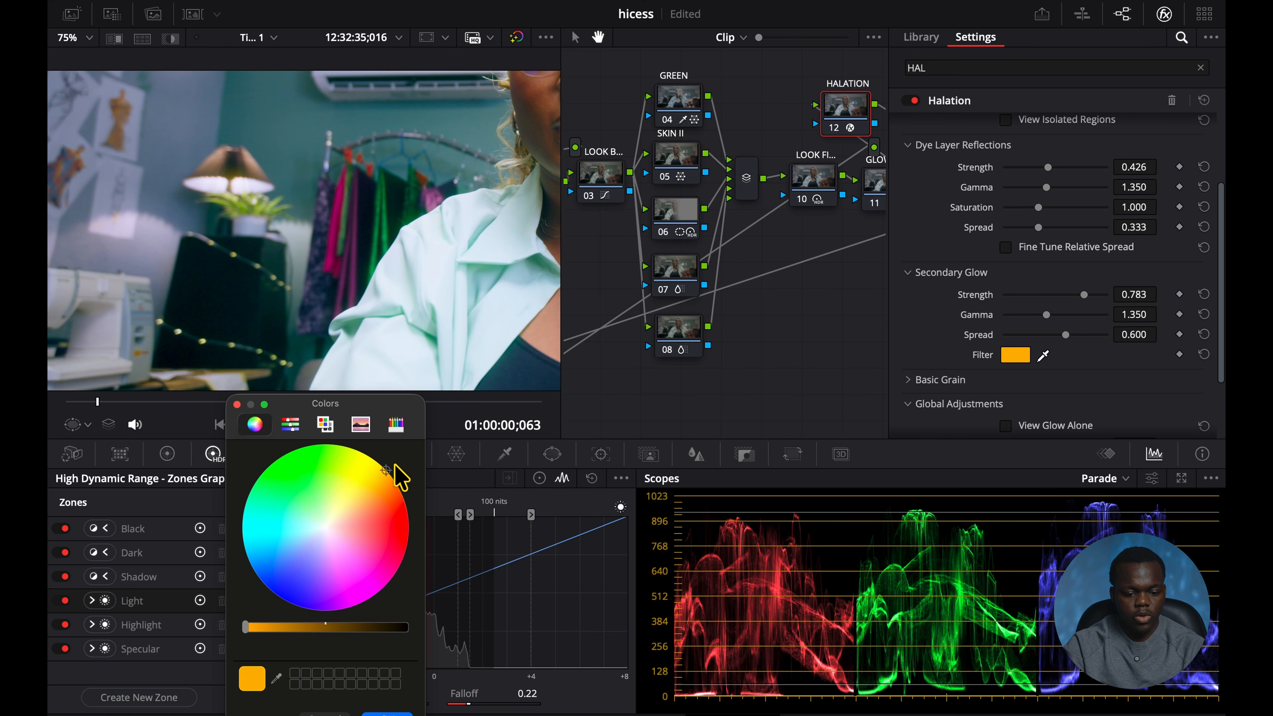
left_click(387, 712)
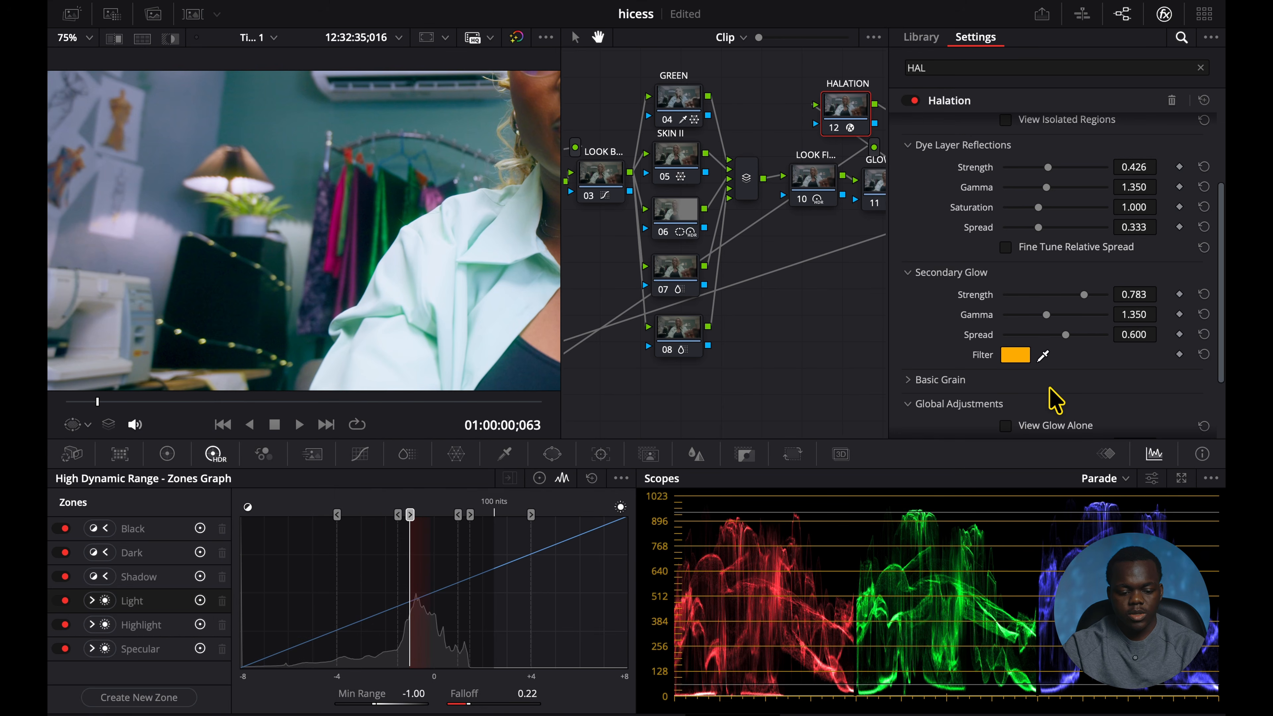
Compare the Halation effect off and on across the whole frame and close up around the lamp and shirt.
key("shift+z")
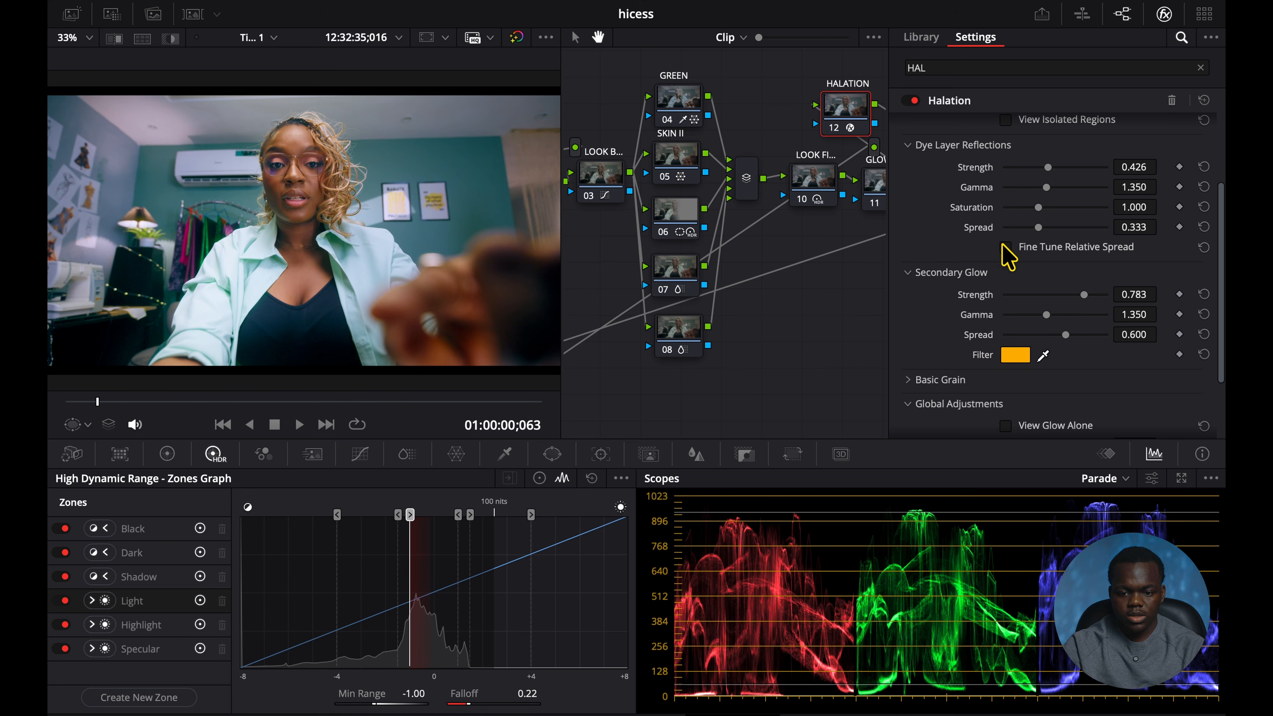
left_click(914, 100)
left_click(914, 101)
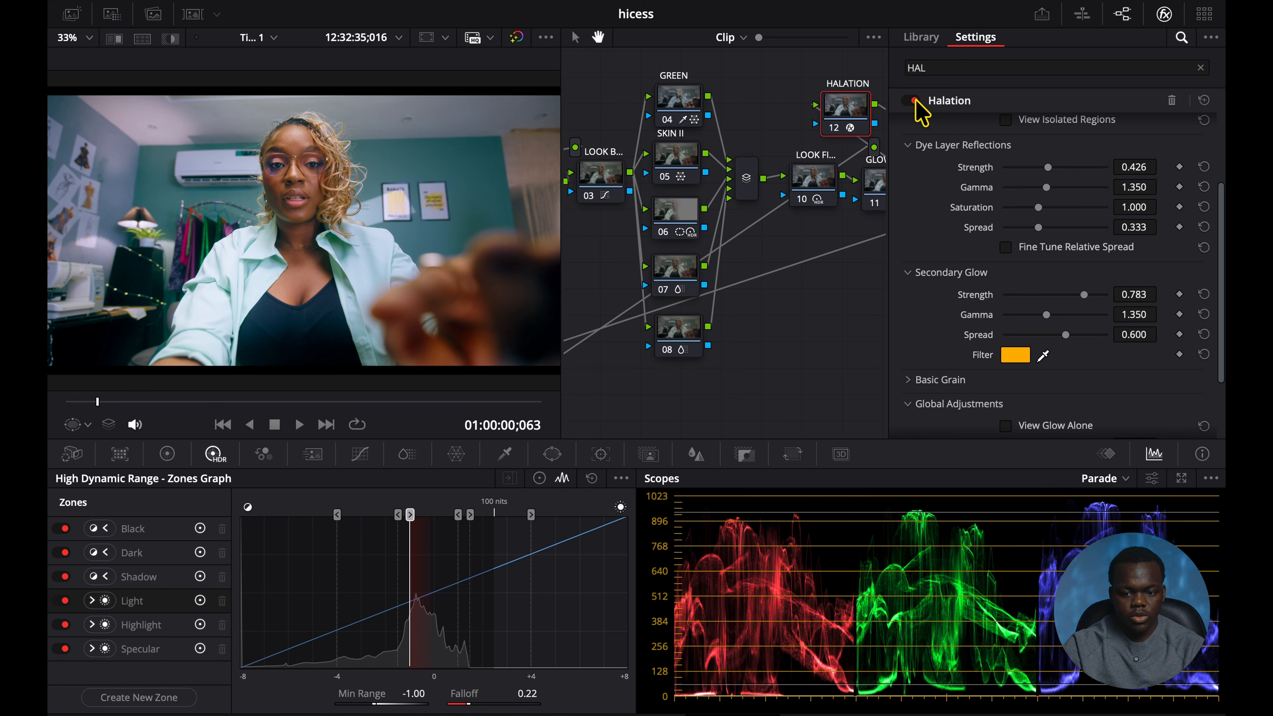
scroll(323, 221, "up", 2)
scroll(318, 211, "up", 1)
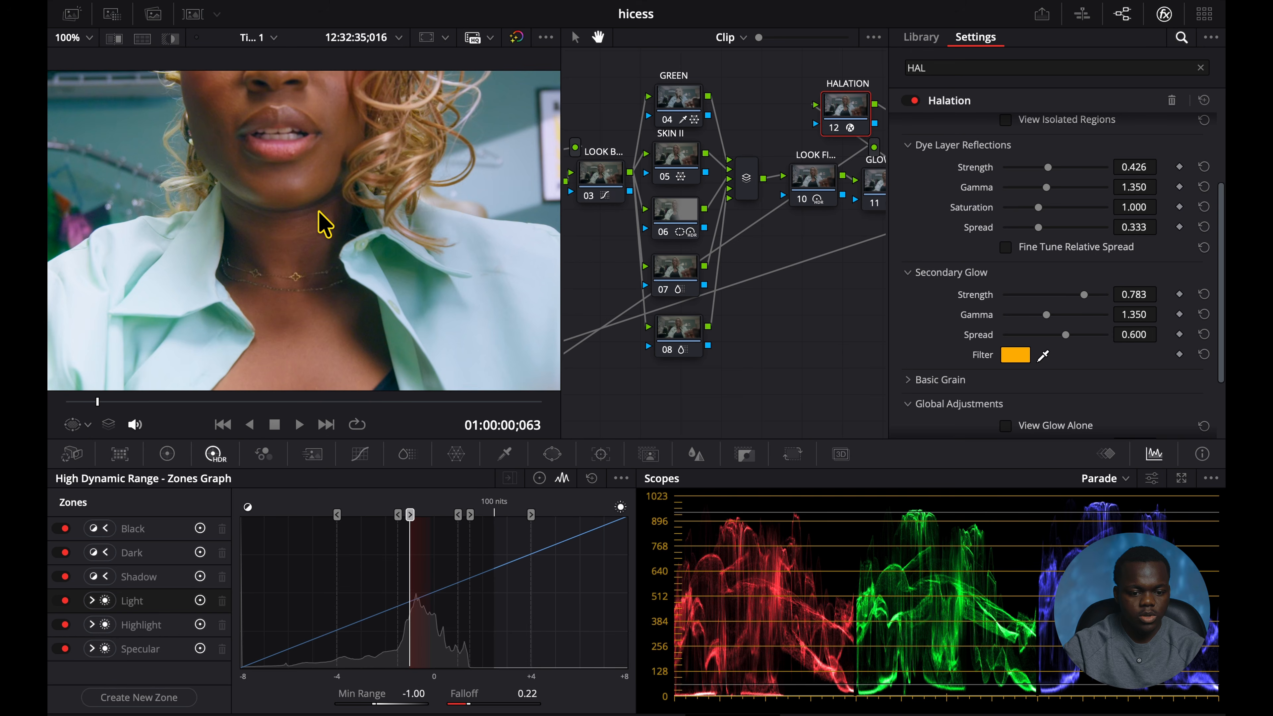
scroll(318, 211, "left", 6)
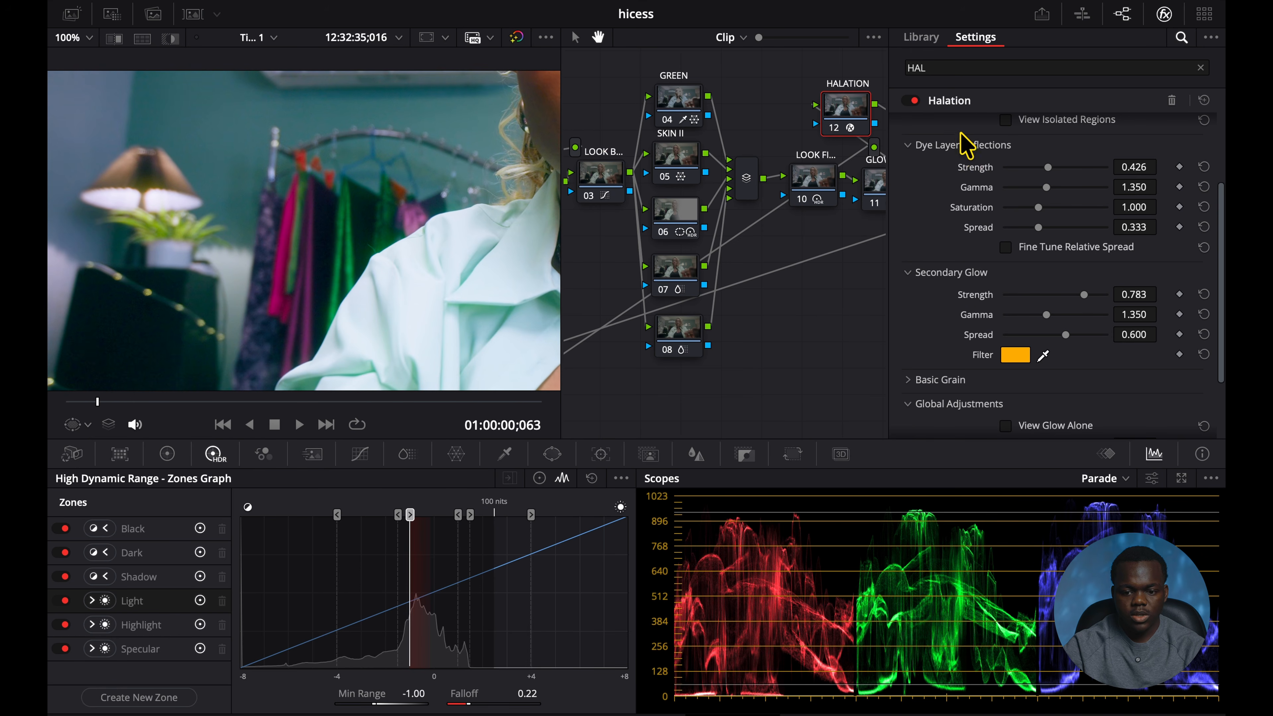
left_click(914, 100)
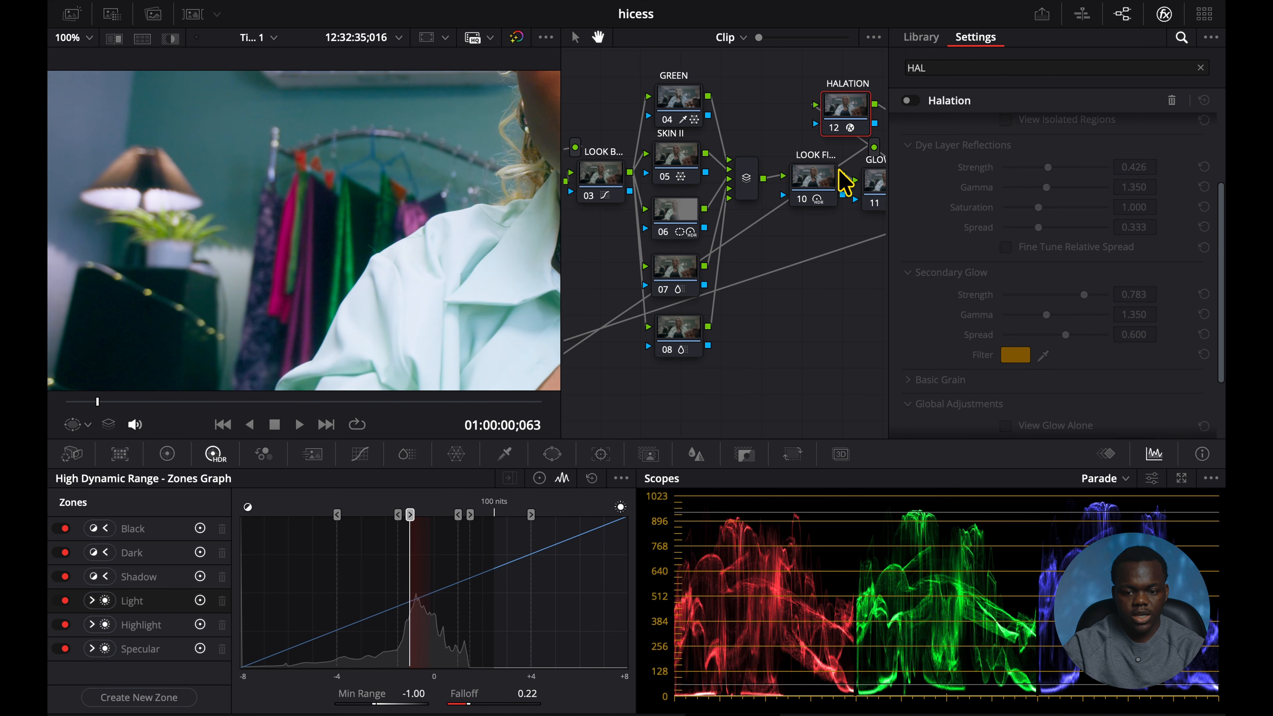
left_click(914, 100)
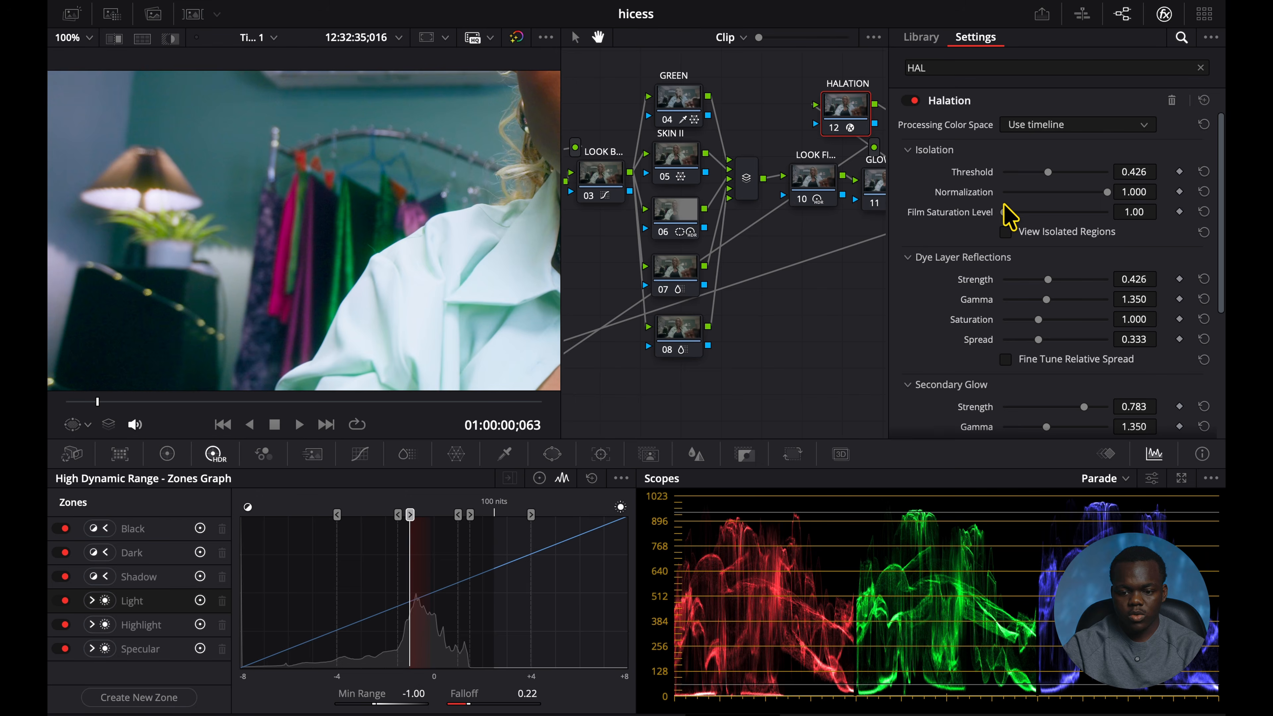
Raise the Halation Threshold to 0.488 while viewing the isolated regions, and compare the effect off and on in the normal image.
left_click(1006, 232)
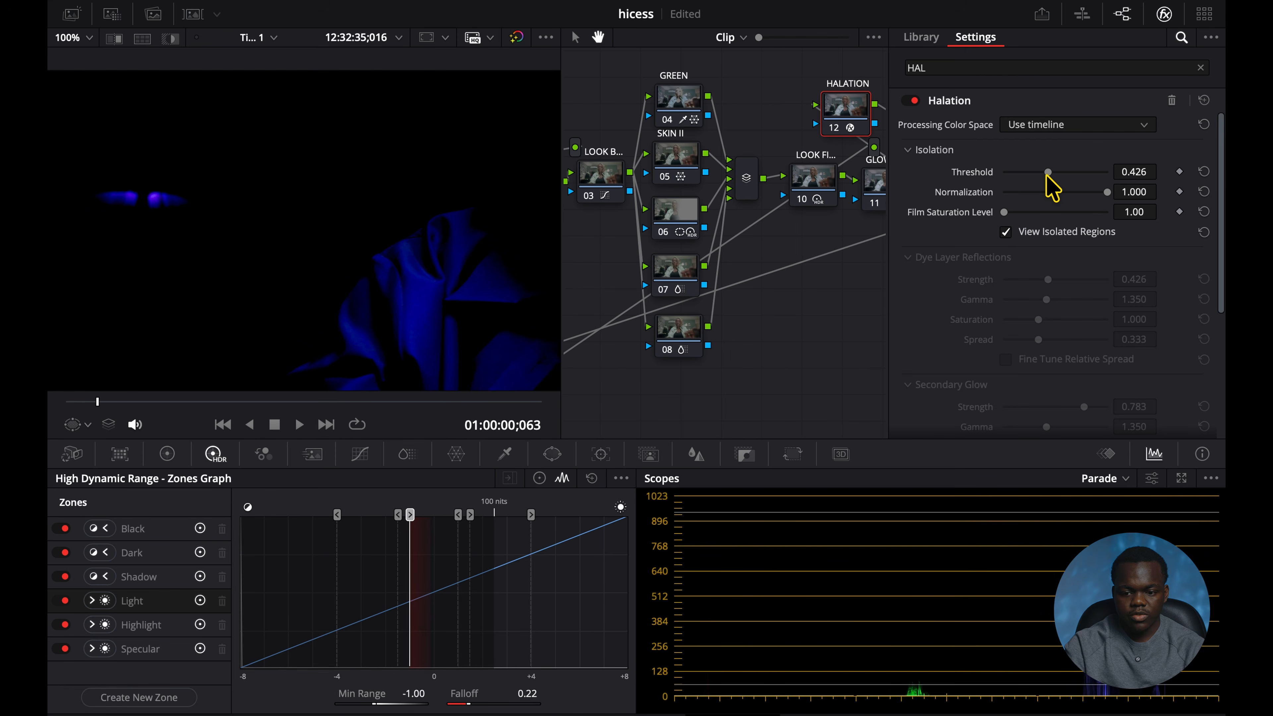
left_click_drag(1047, 176, 1051, 176)
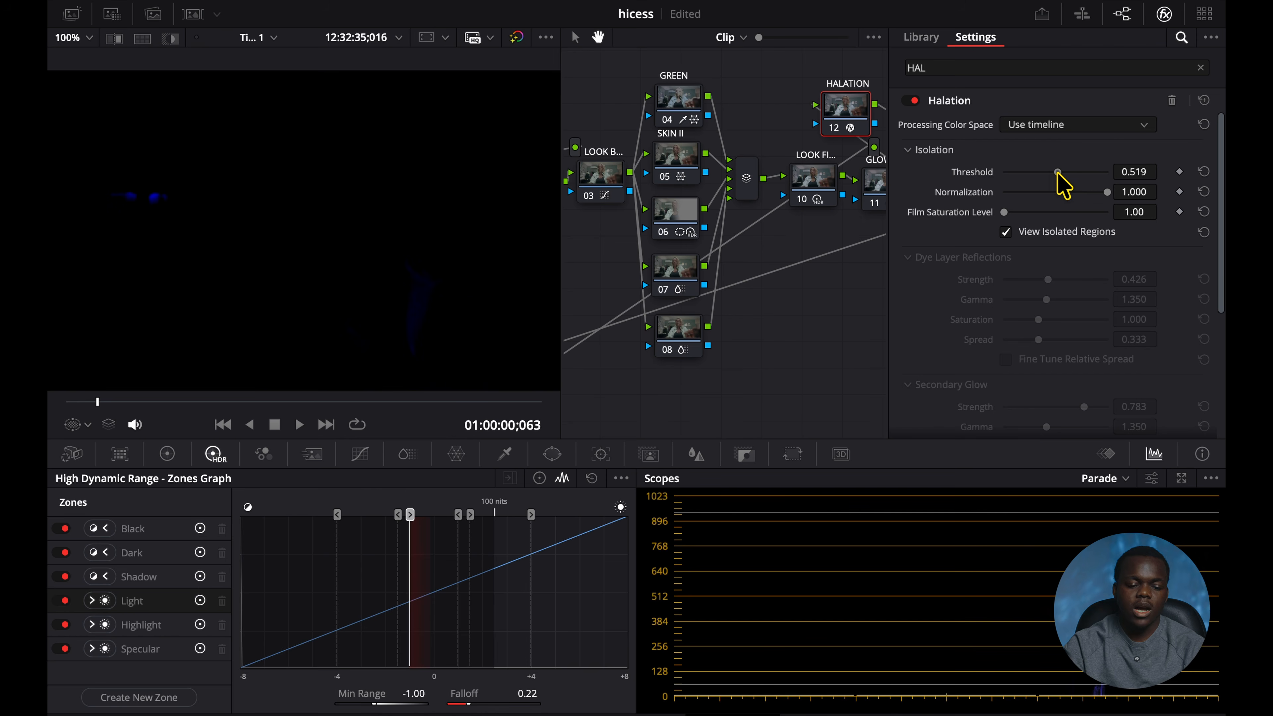
left_click_drag(1052, 173, 1049, 173)
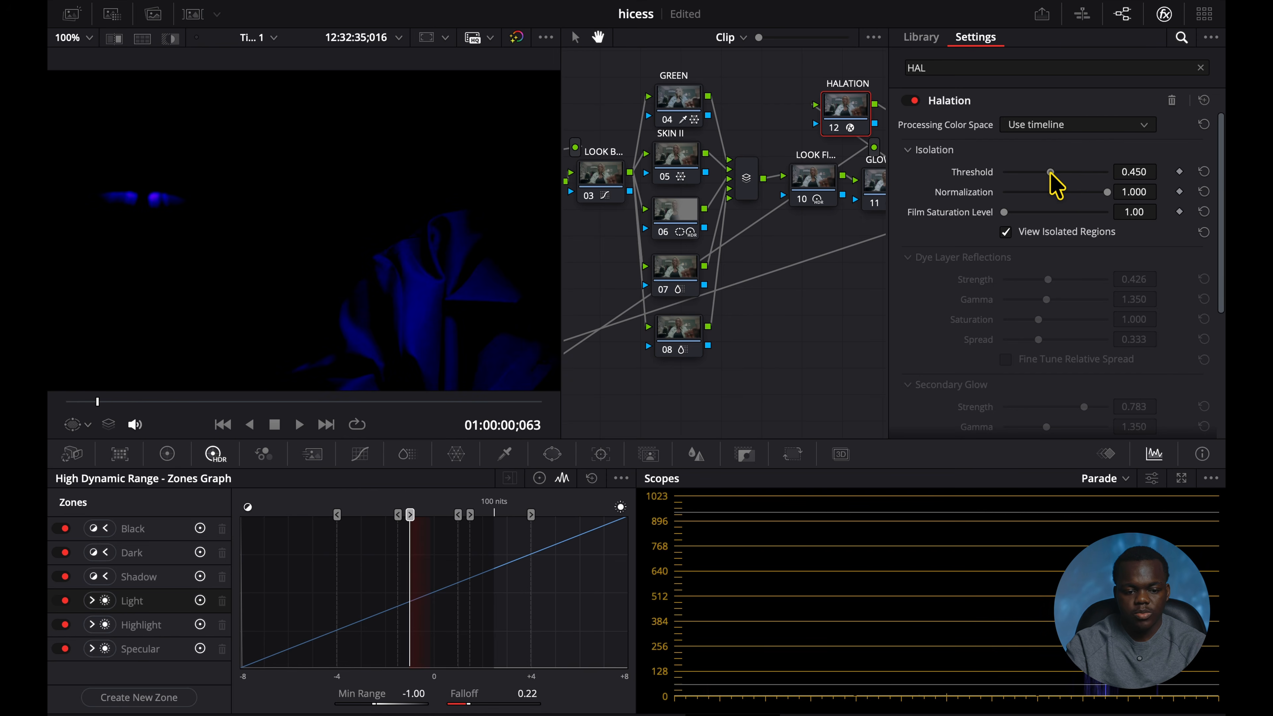
left_click(1005, 232)
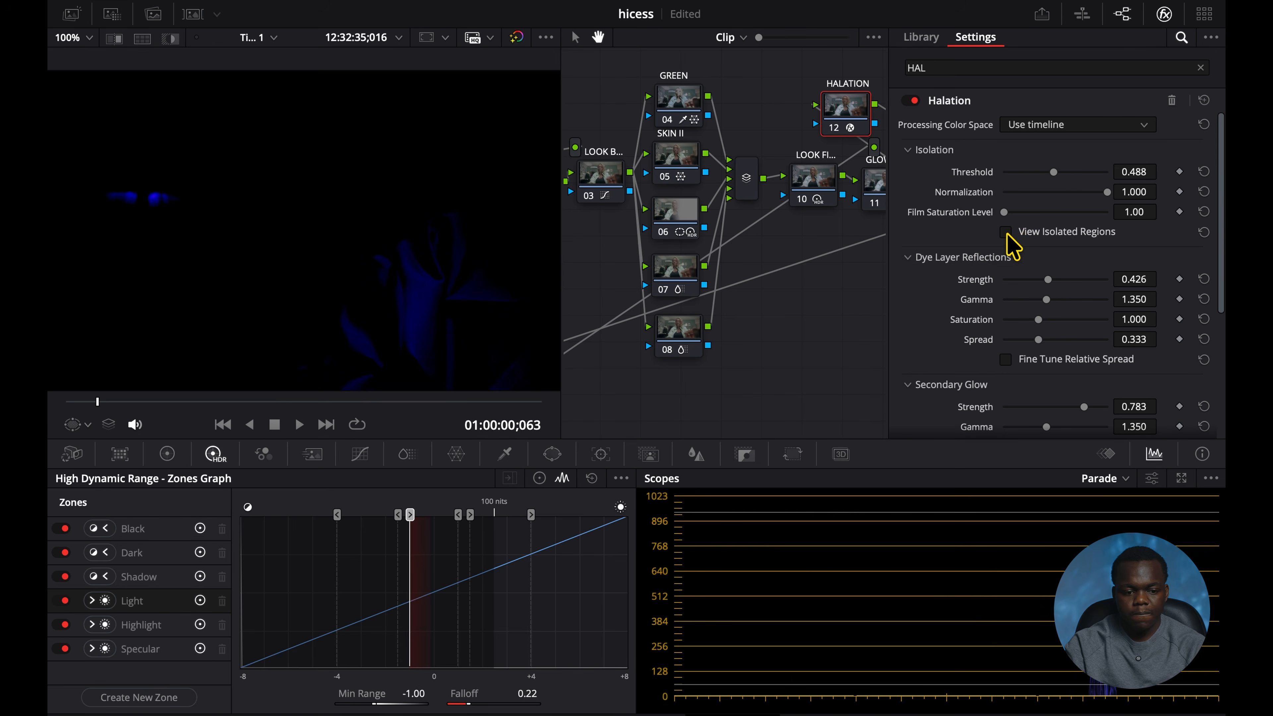
left_click(912, 100)
left_click(912, 101)
left_click(912, 100)
left_click(912, 100)
Raise the Halation's Secondary Glow Strength to 0.876 and move the HALATION node back into line between GLOW and SHARP.
scroll(995, 298, "down", 5)
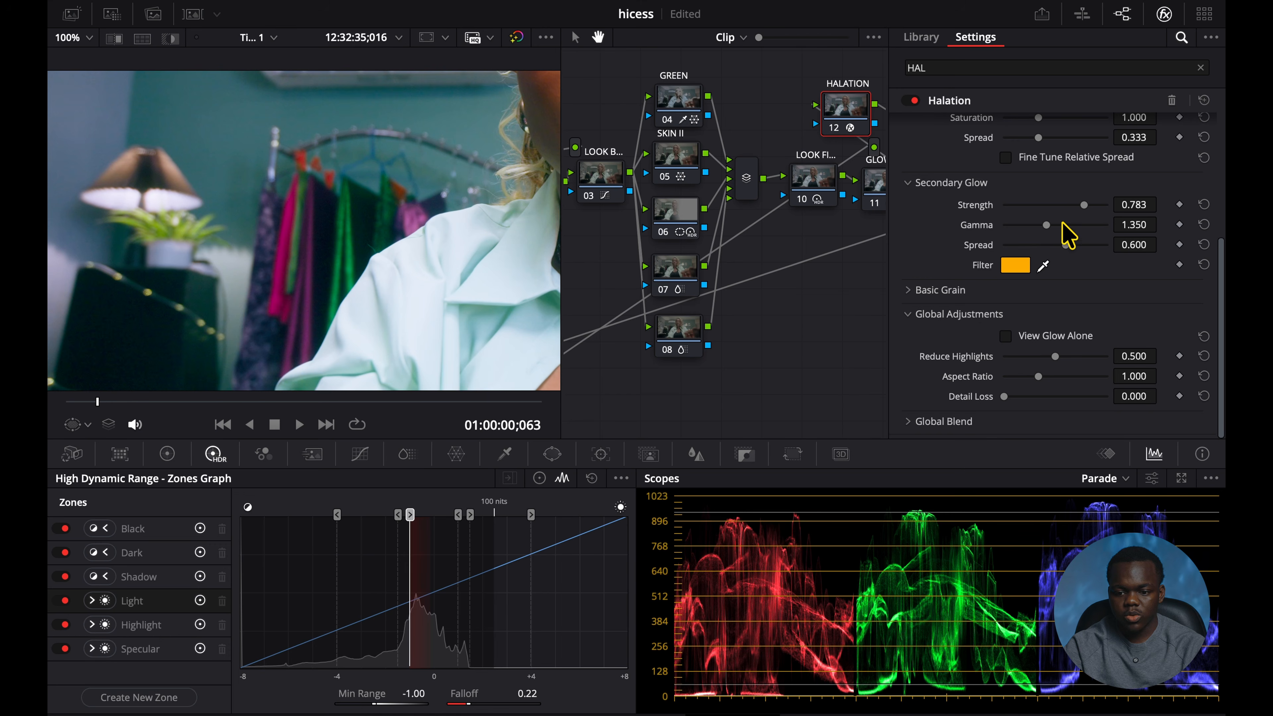
left_click_drag(1095, 205, 1093, 205)
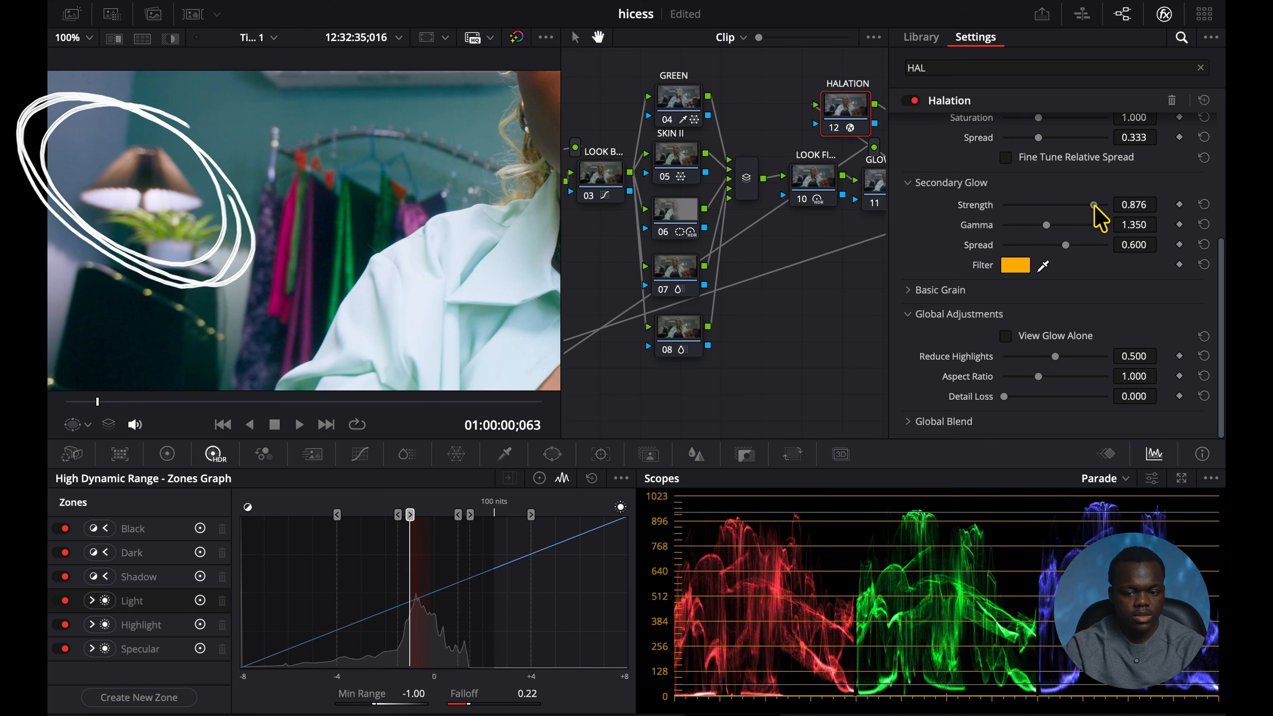
key("shift+z")
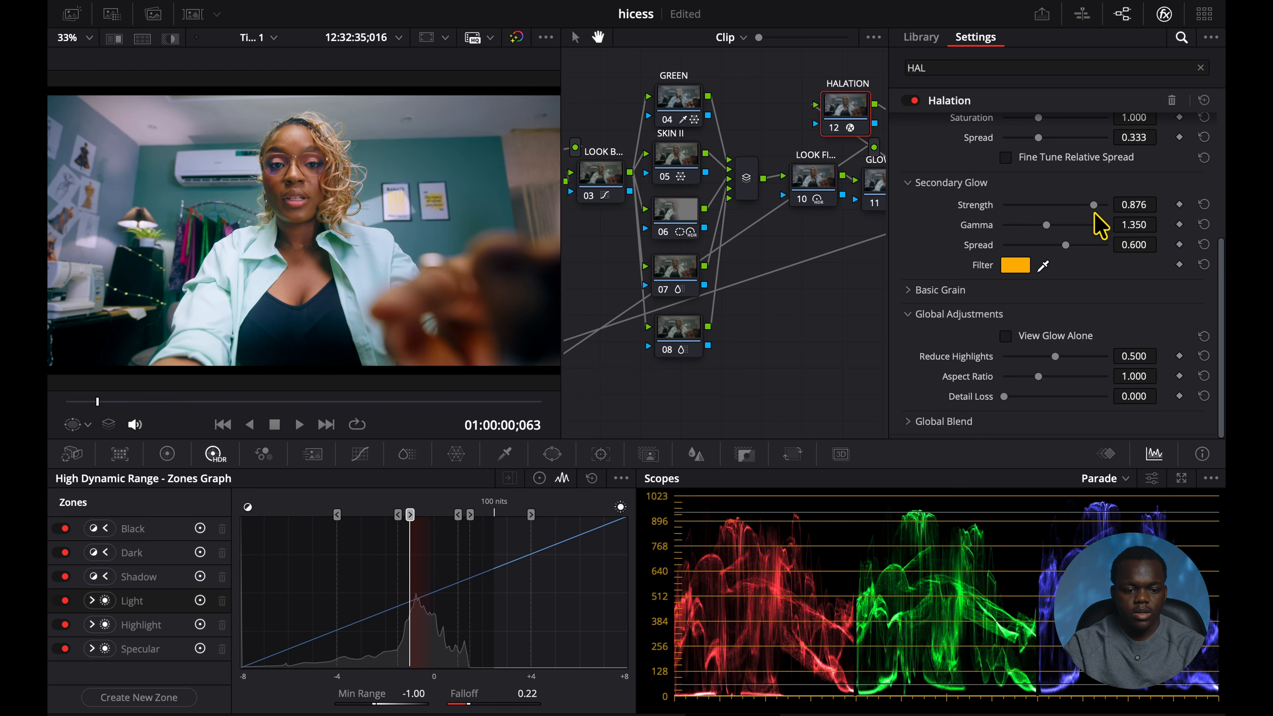
left_click(1163, 14)
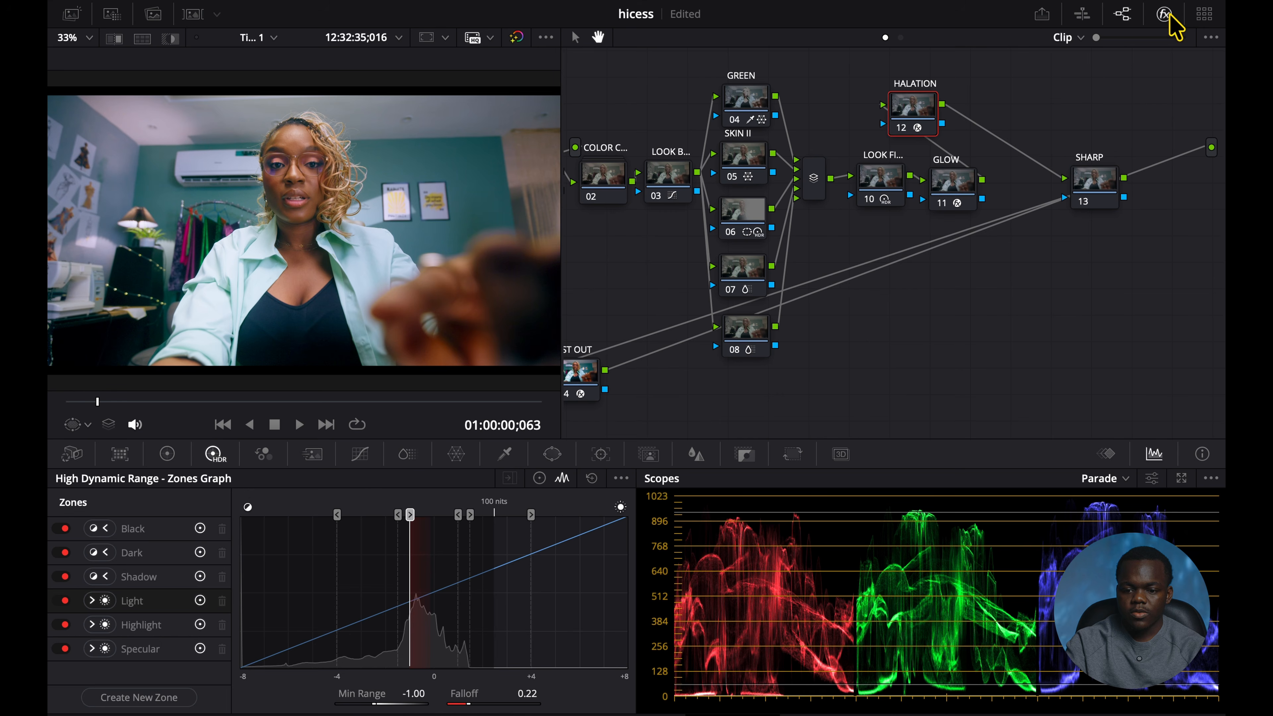
left_click_drag(1019, 211, 1038, 200)
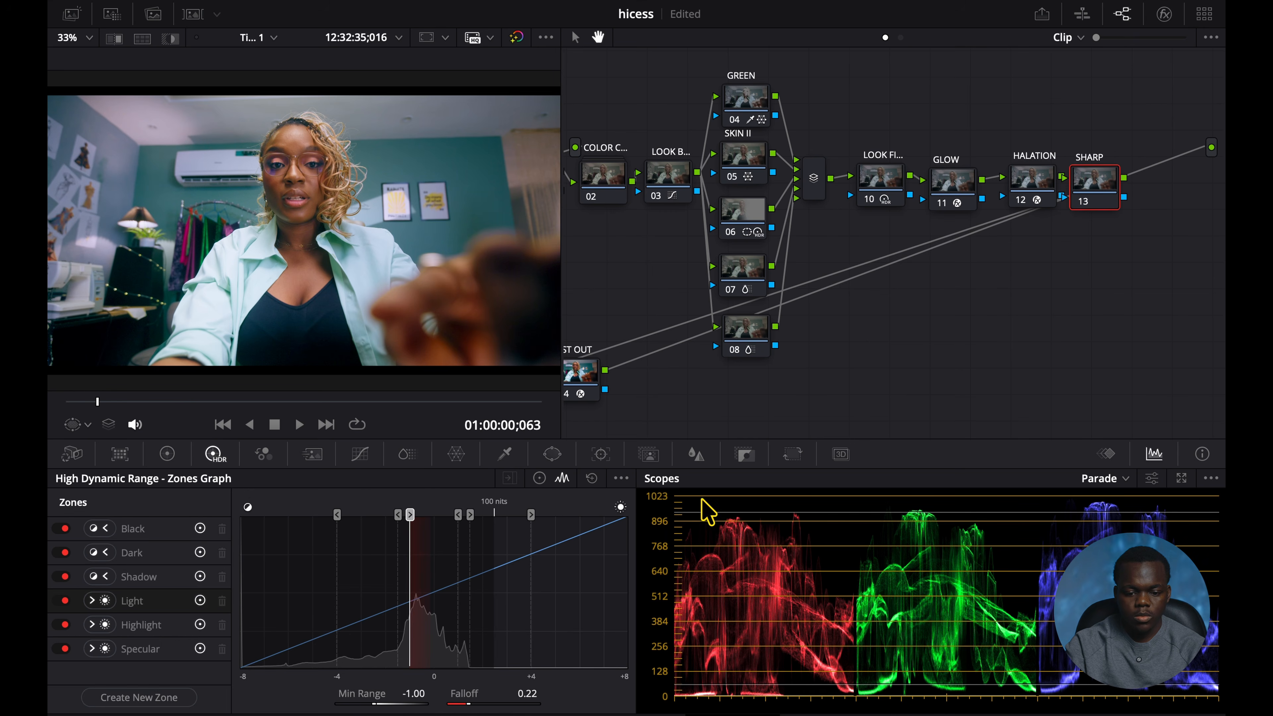
Sharpen the image on the SHARP node 13 by lowering the linked Blur Radius to 0.48, and check it full screen.
left_click(698, 457)
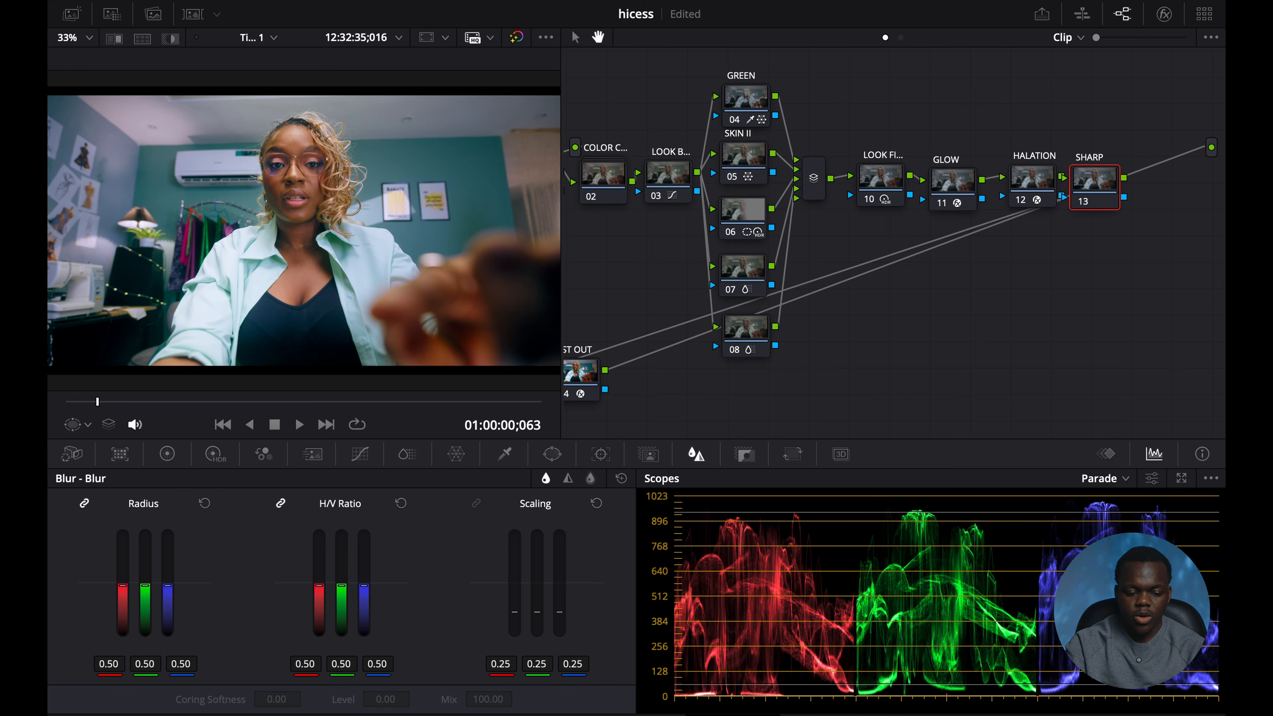
left_click_drag(144, 586, 145, 588)
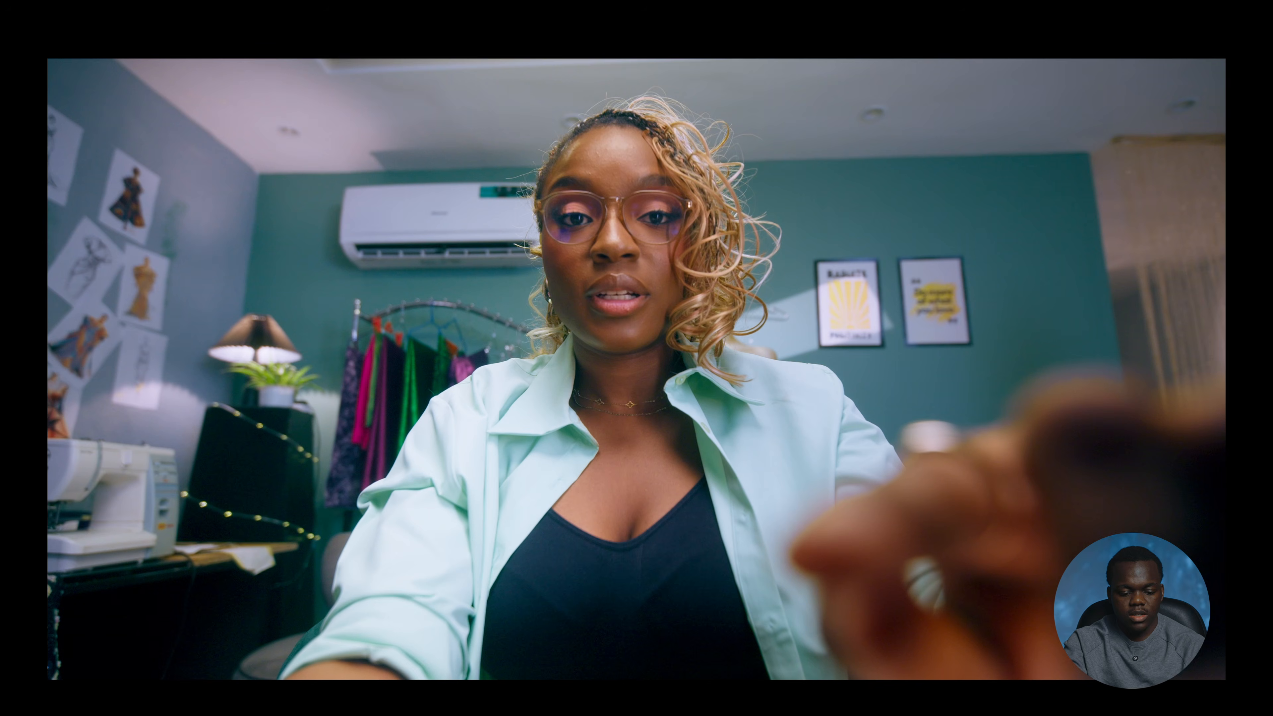
key("Escape")
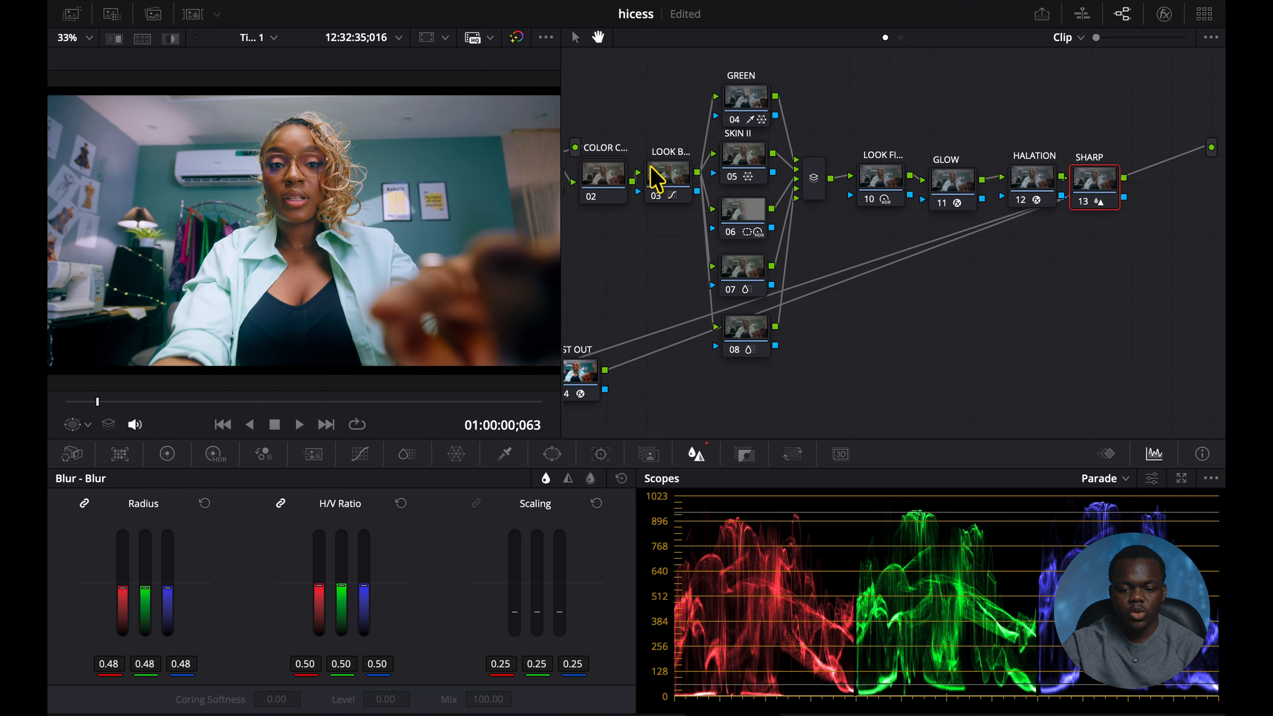
Combine all nodes from LOOK BASE 03 through SHARP 13, including the parallel corrections, into one compound node.
left_click_drag(872, 114, 956, 116)
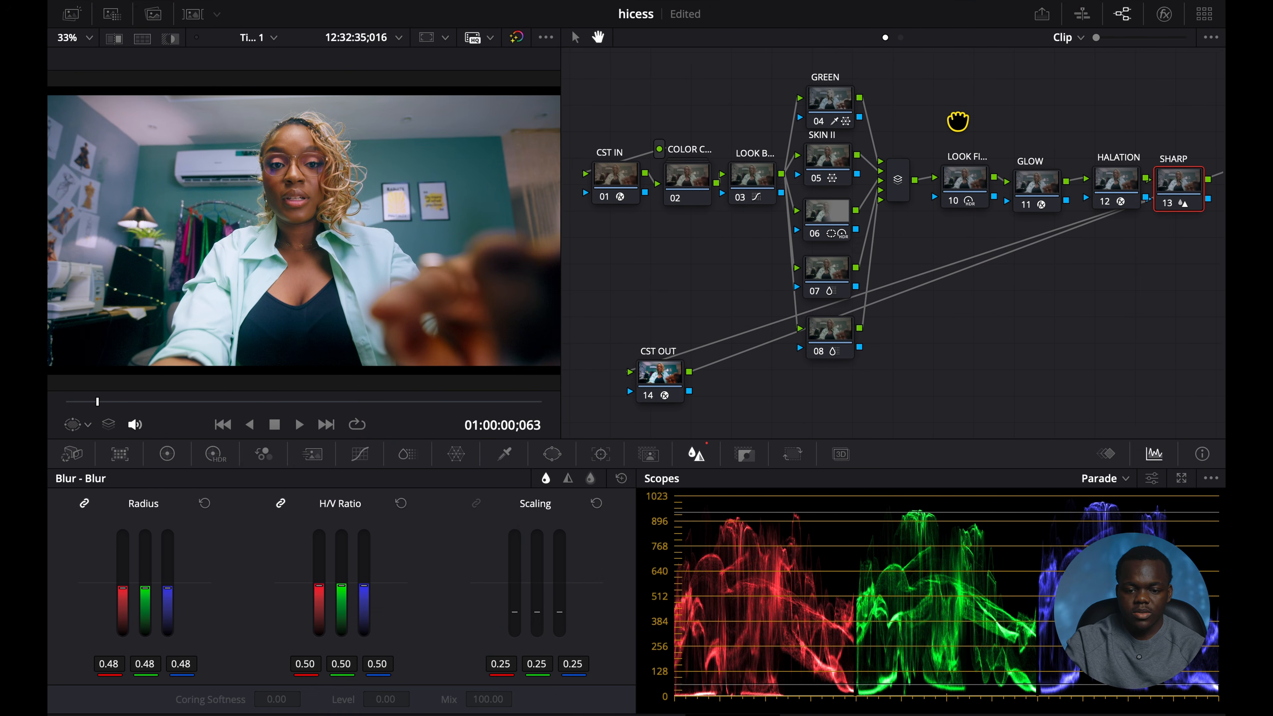
left_click(575, 37)
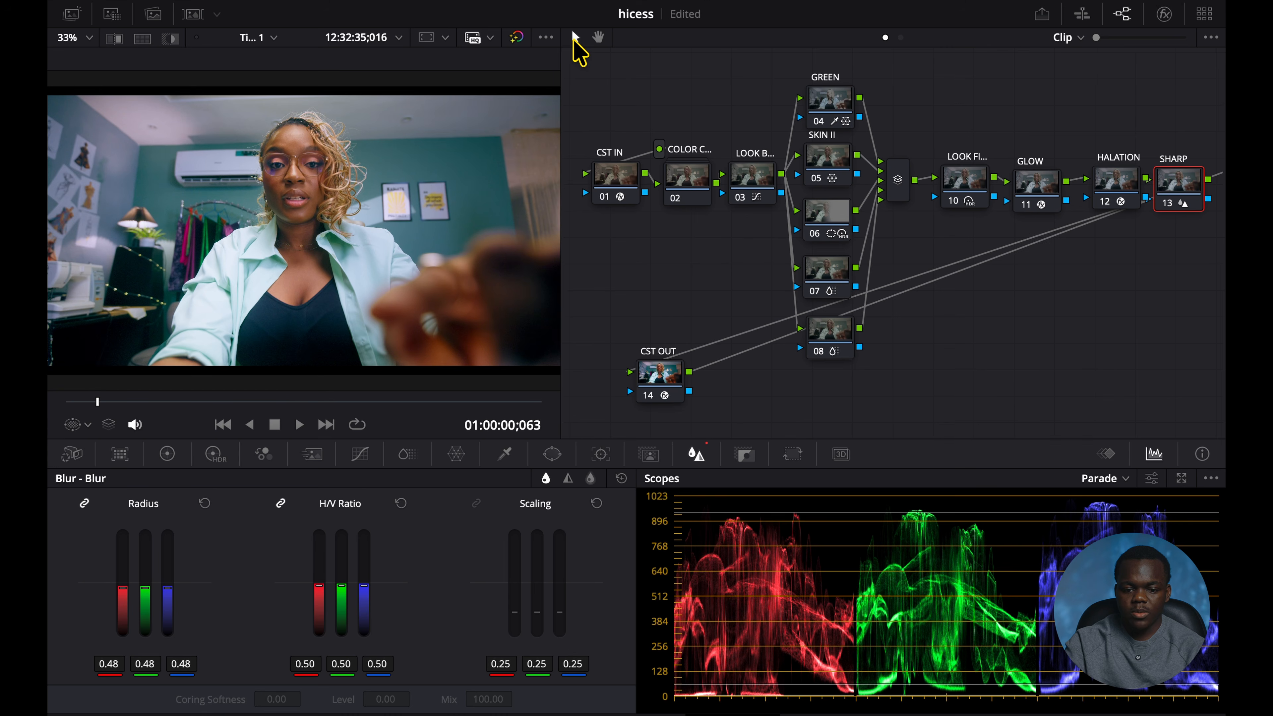
left_click_drag(735, 86, 1191, 330)
right_click(759, 169)
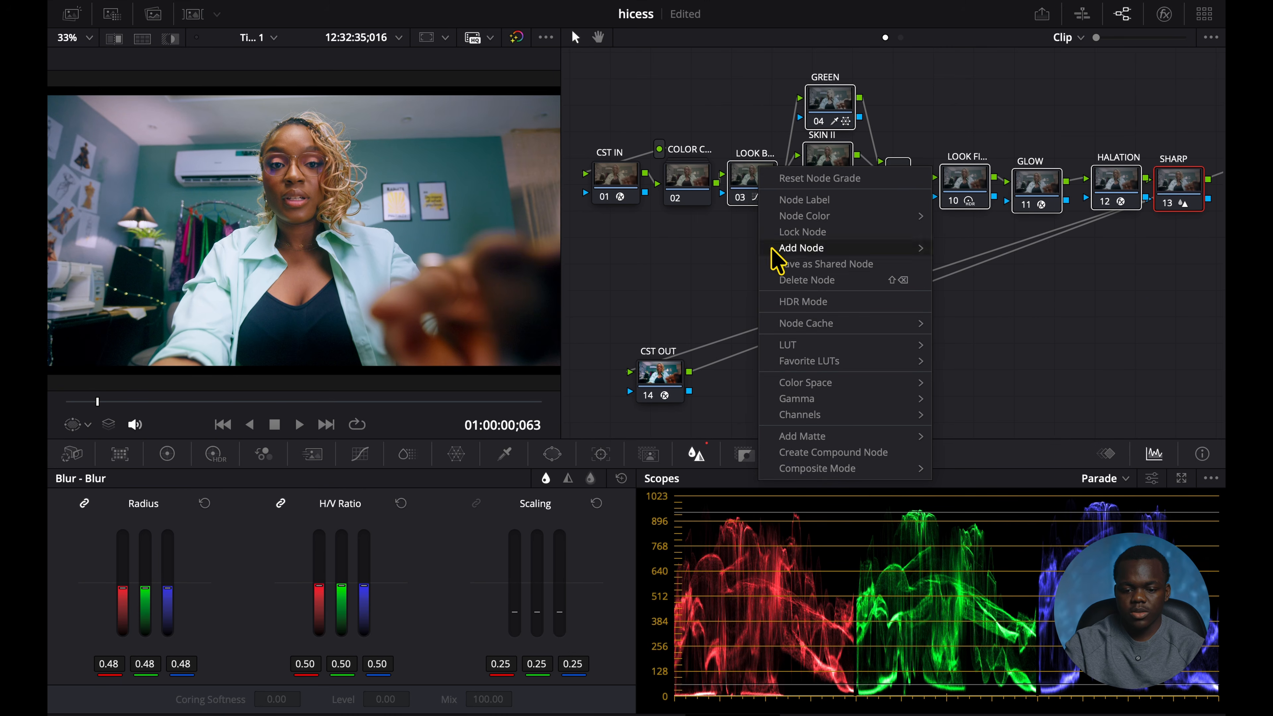
left_click(832, 453)
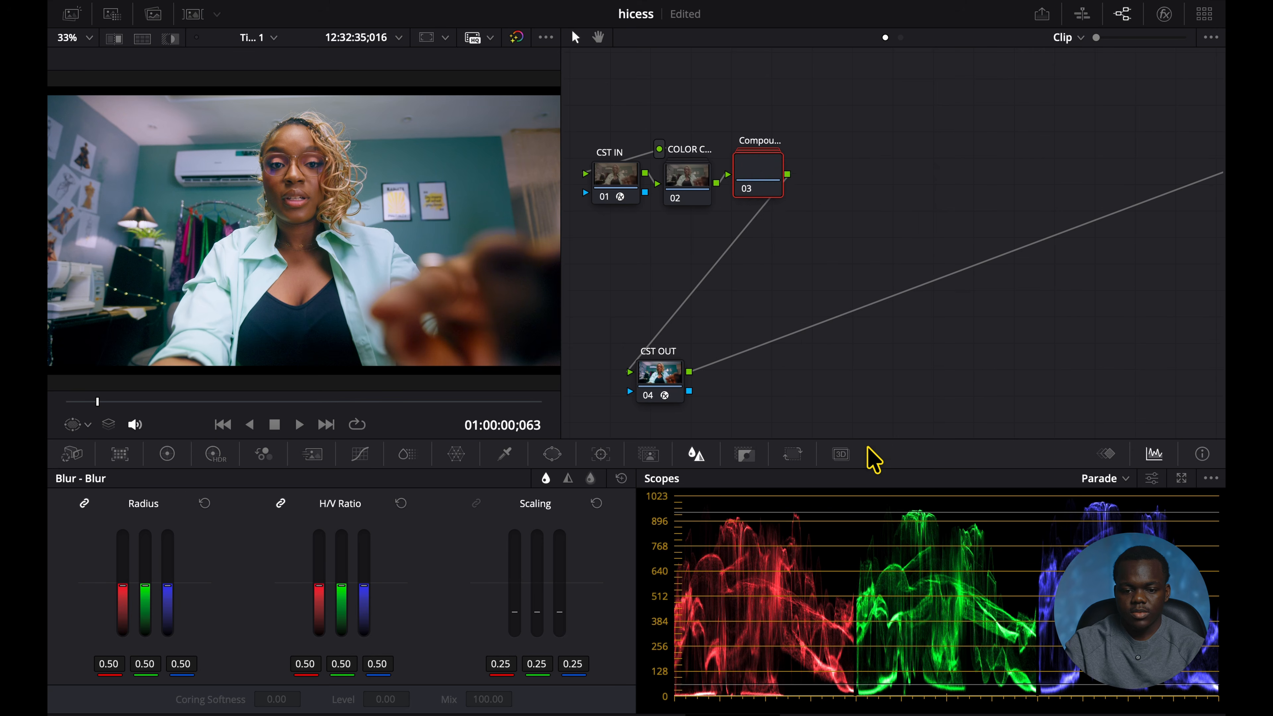
Label the new compound node LOOK.
right_click(755, 160)
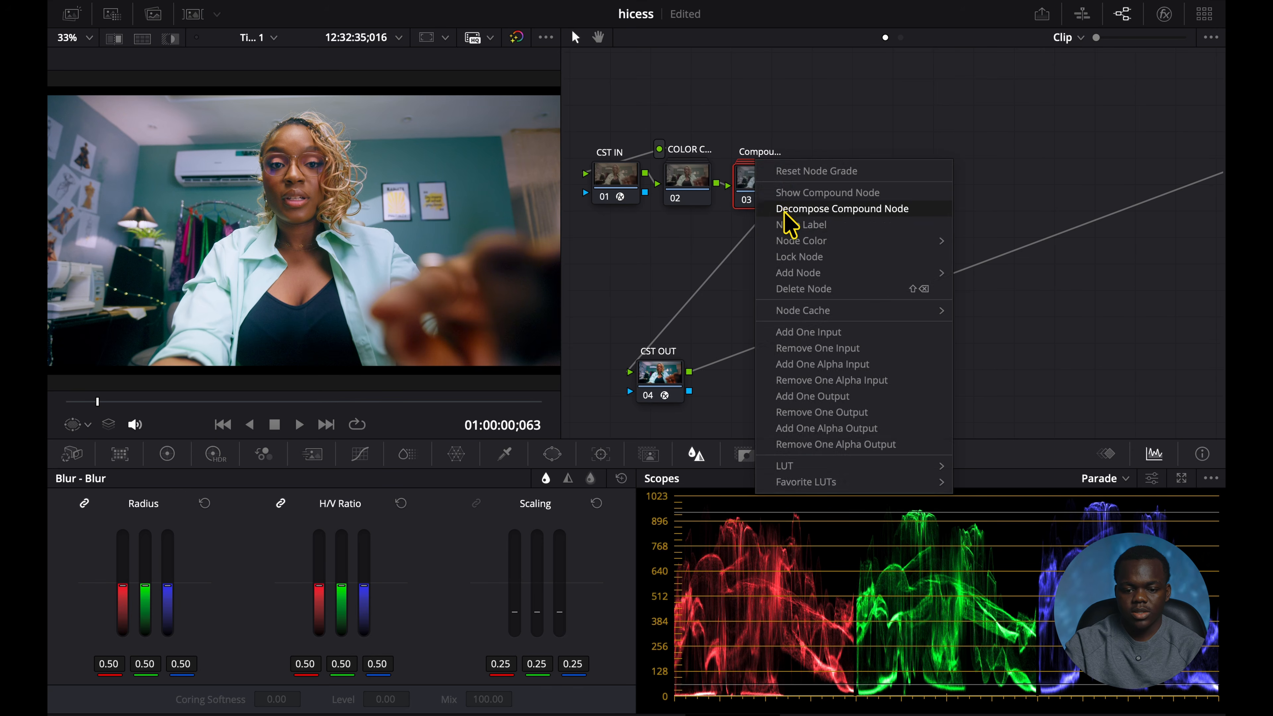
left_click(788, 224)
type("LOOK")
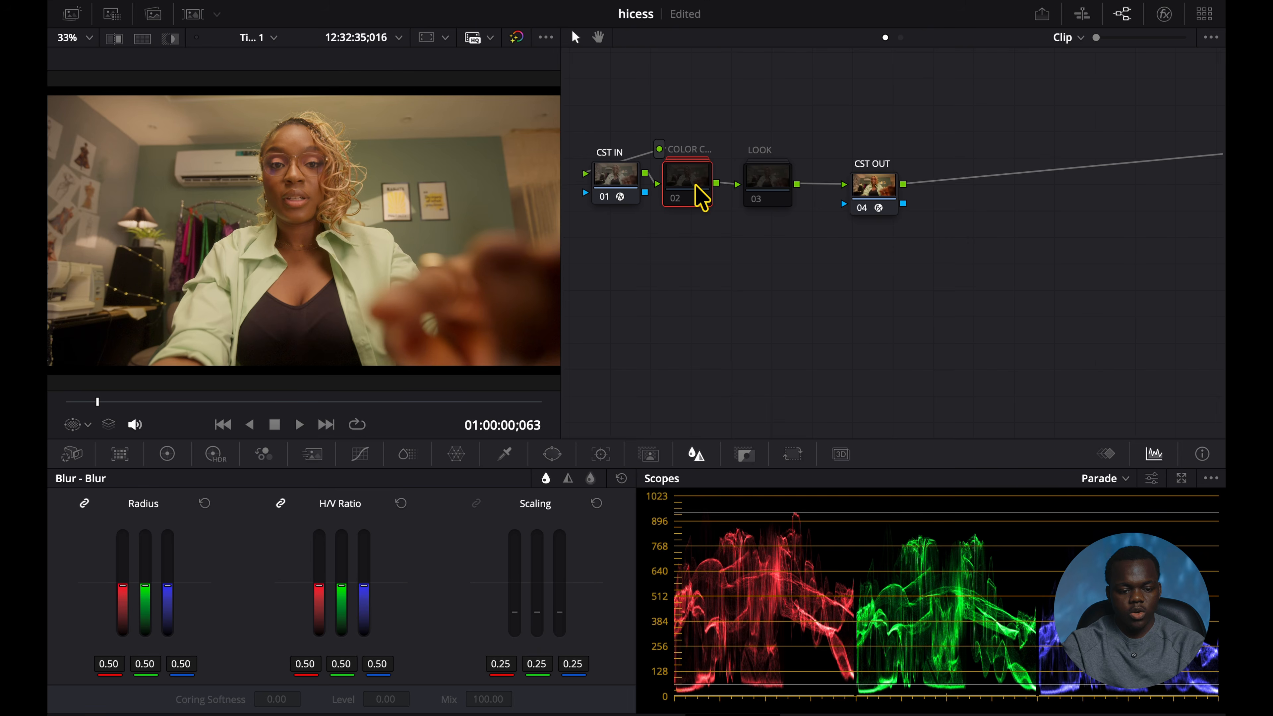
Turn the colour correction node 02 and the LOOK node 03 back on to compare the ungraded and graded image.
key("ctrl+d")
left_click(774, 176)
key("ctrl+d")
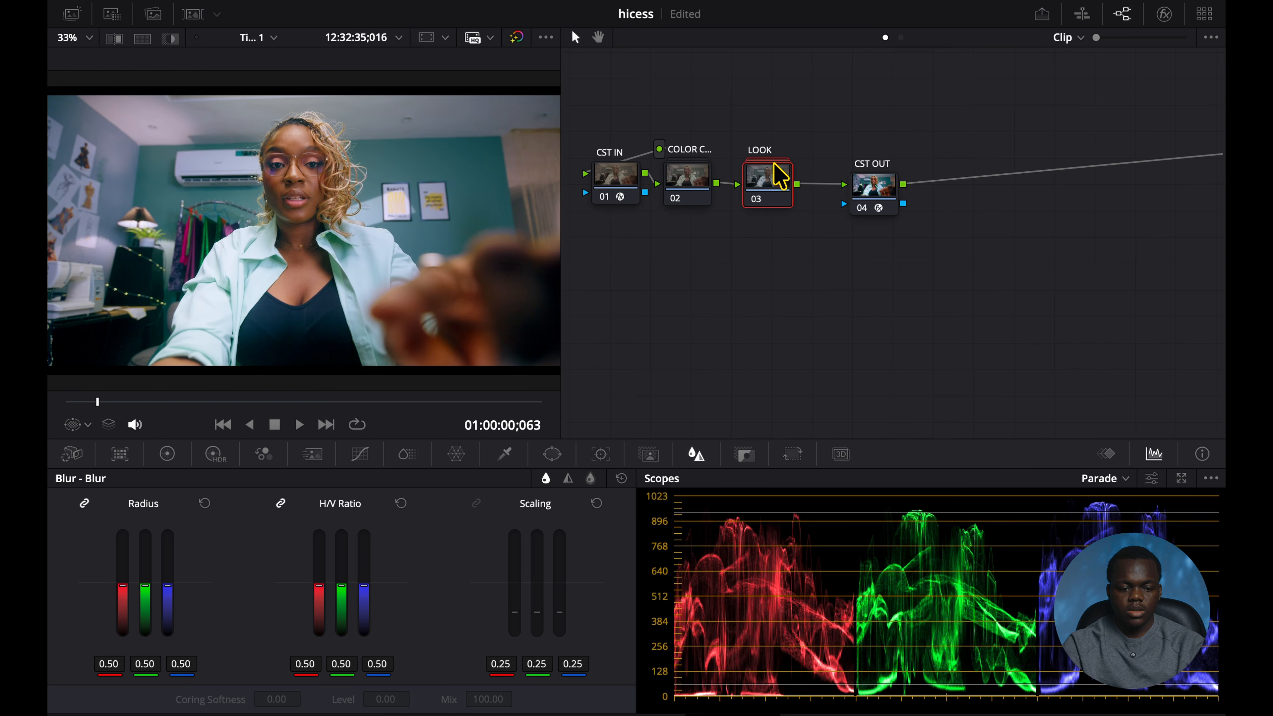
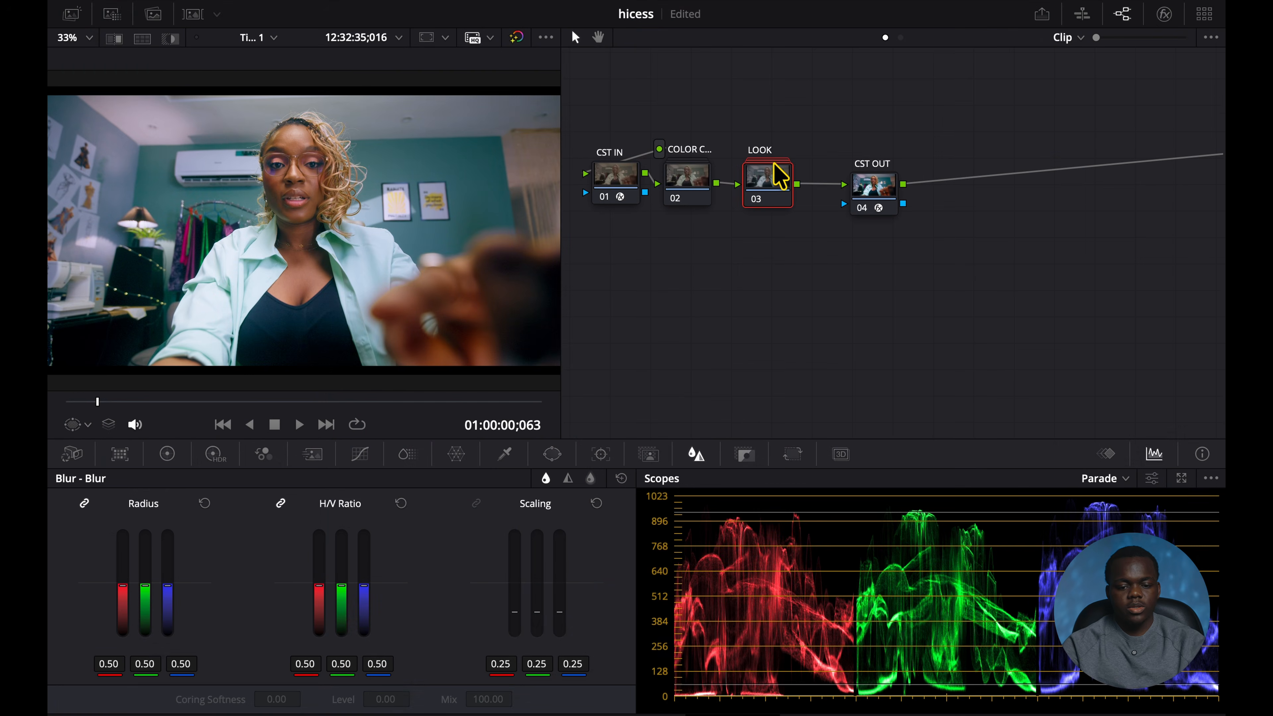
Grab a still of the finished grade into the Stills 2 album and close the gallery.
left_click(71, 14)
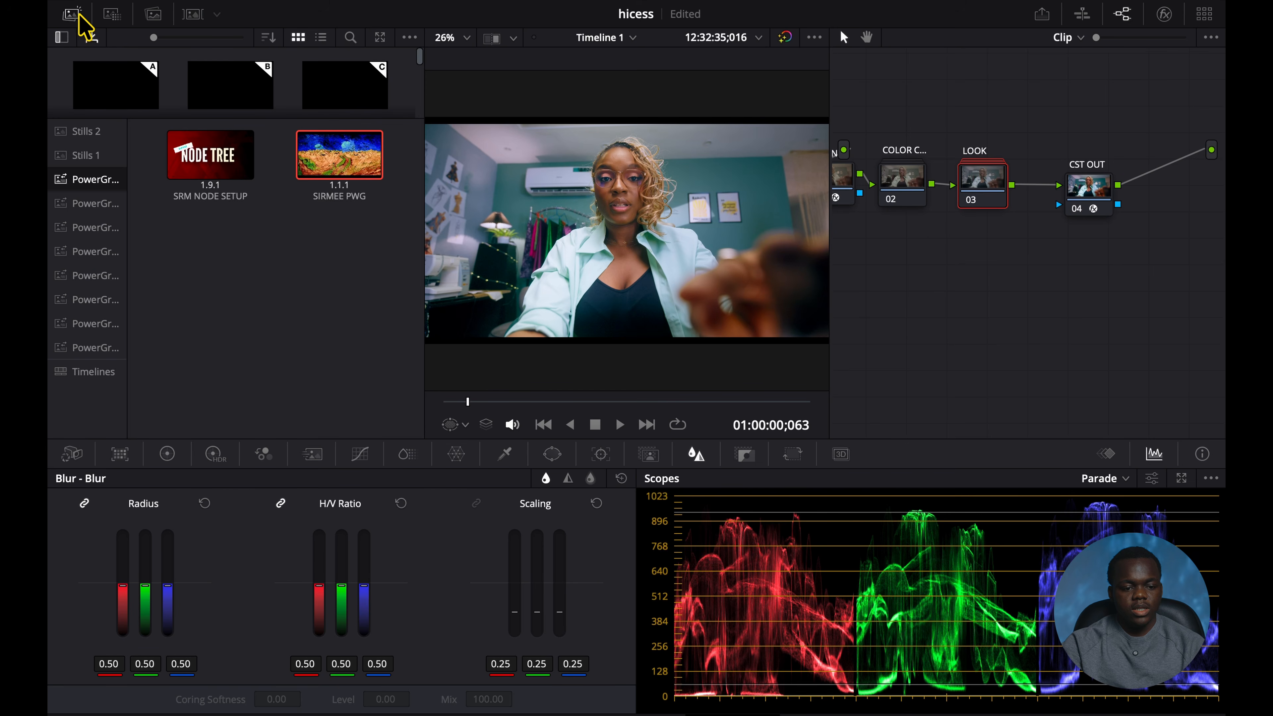
left_click(103, 134)
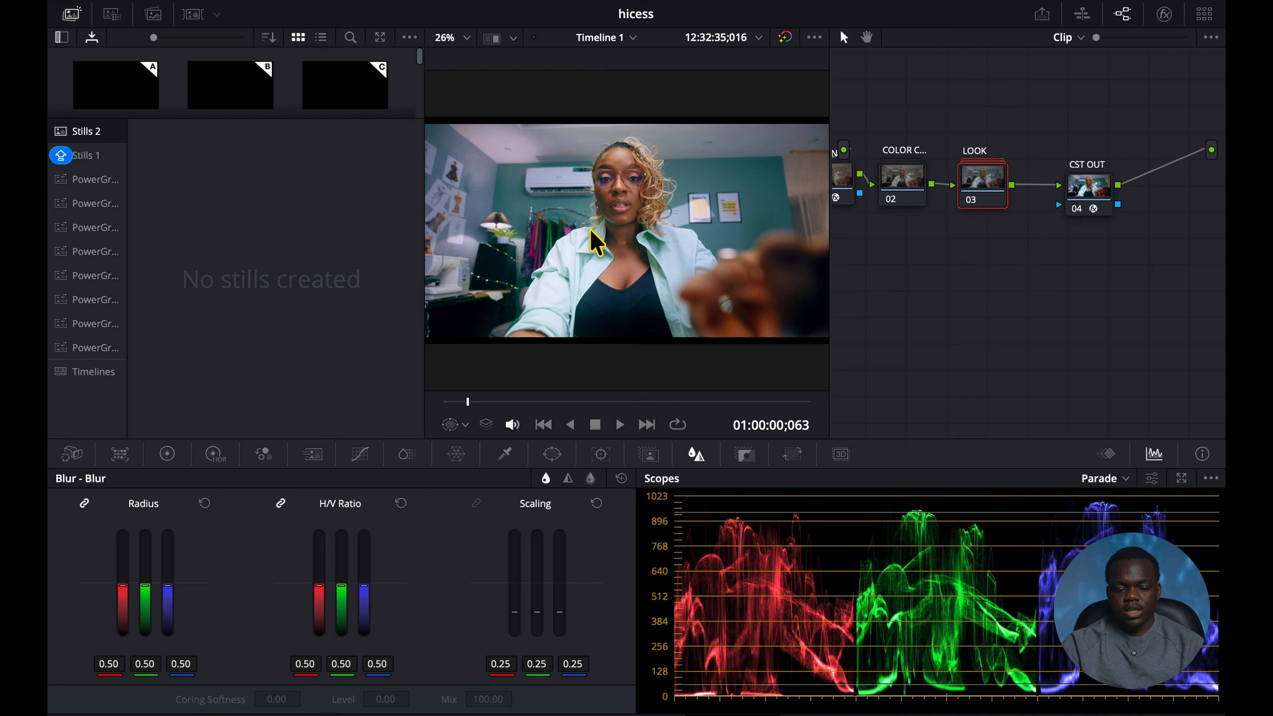
right_click(608, 241)
left_click(616, 243)
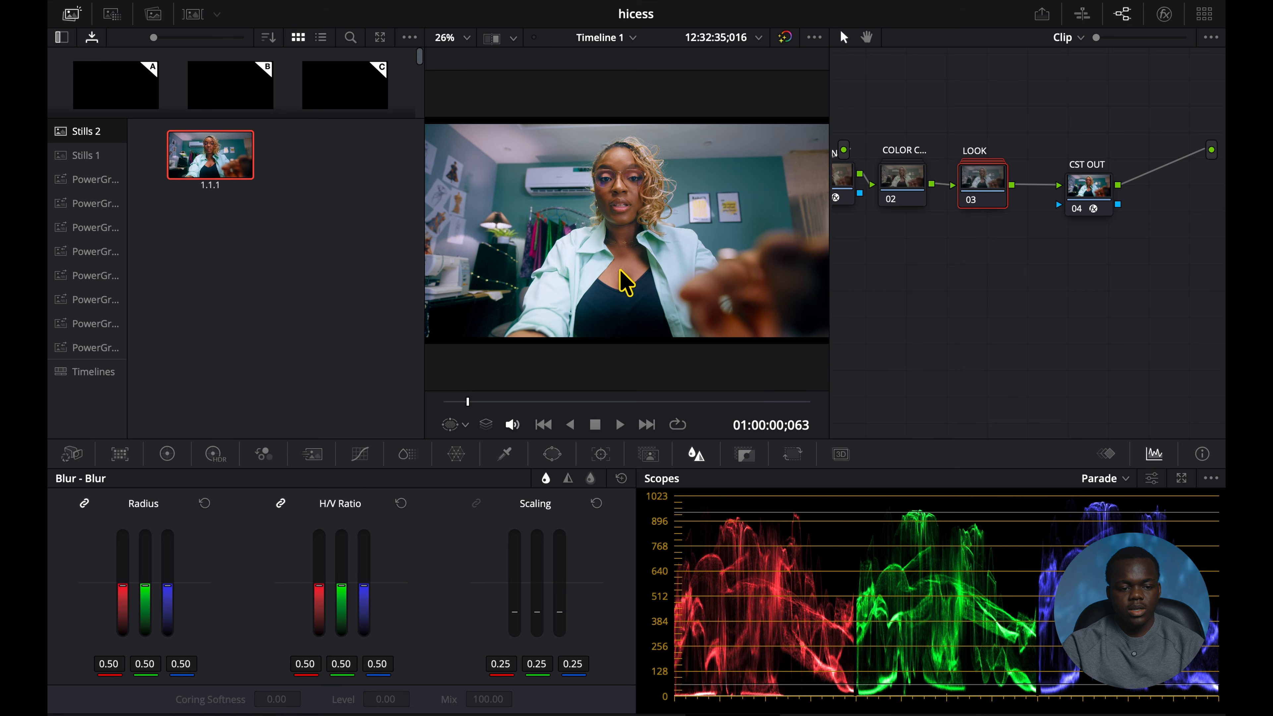
left_click(72, 13)
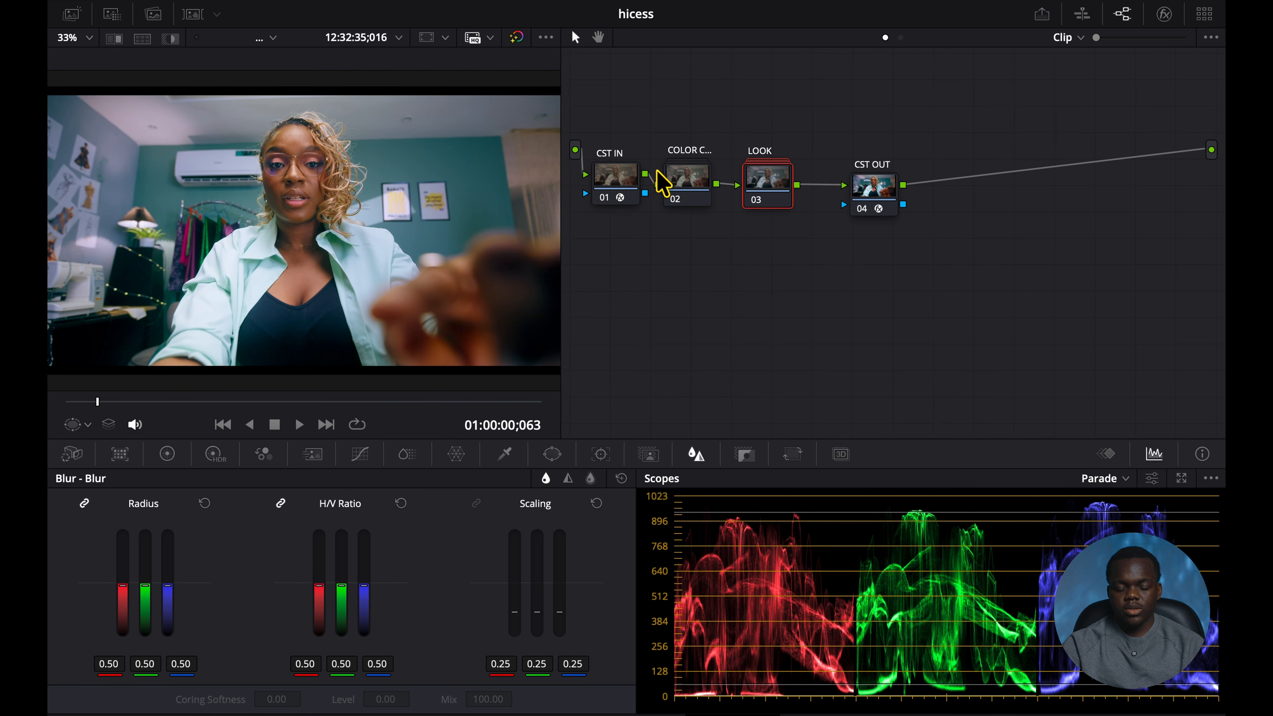
Delete the LOOK compound node and move CST OUT farther along to free up space in the node tree.
left_click_drag(785, 181, 800, 191)
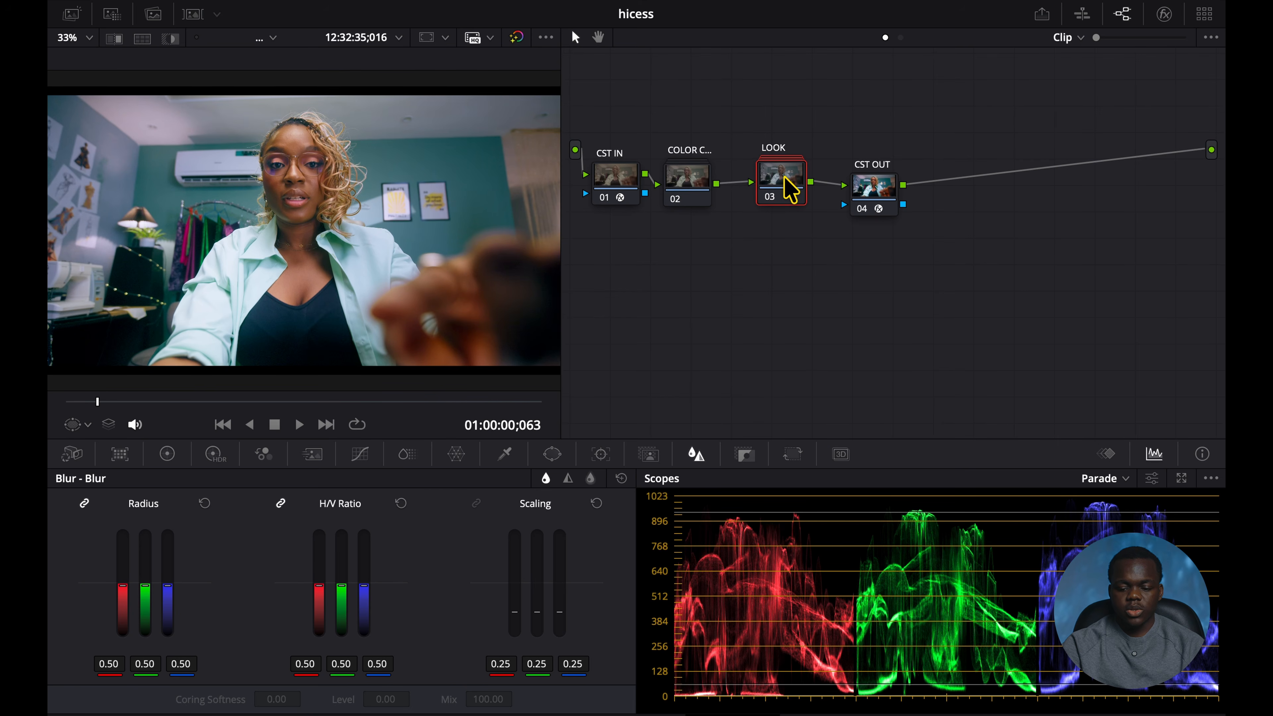
key("Delete")
left_click_drag(889, 201, 1069, 205)
Add two serial nodes after the colour correction node 02 and label the first one LOOK BASE.
left_click(694, 193)
key("alt+s")
key("alt+s")
left_click(761, 186)
right_click(761, 186)
left_click(804, 221)
type("LOOK B")
Add three layer nodes to node 04 and arrange the stack of four, nodes 04 to 07, beside its mixer.
left_click(849, 185)
key("alt+l")
key("alt+l")
key("alt+l")
left_click_drag(1053, 198, 1120, 210)
left_click_drag(919, 187, 945, 205)
left_click_drag(845, 233, 855, 167)
left_click_drag(945, 208, 951, 187)
Add a serial node after the mixer and give it a label beginning with LOOK FI.
key("alt+s")
right_click(1032, 195)
left_click(1064, 224)
type("LOOK FI")
Add serial nodes GLOW, HALATION and a sharpening node before CST OUT, keeping CST OUT at the end of the tree.
left_click_drag(1120, 206, 1193, 210)
key("alt+s")
key("alt+s")
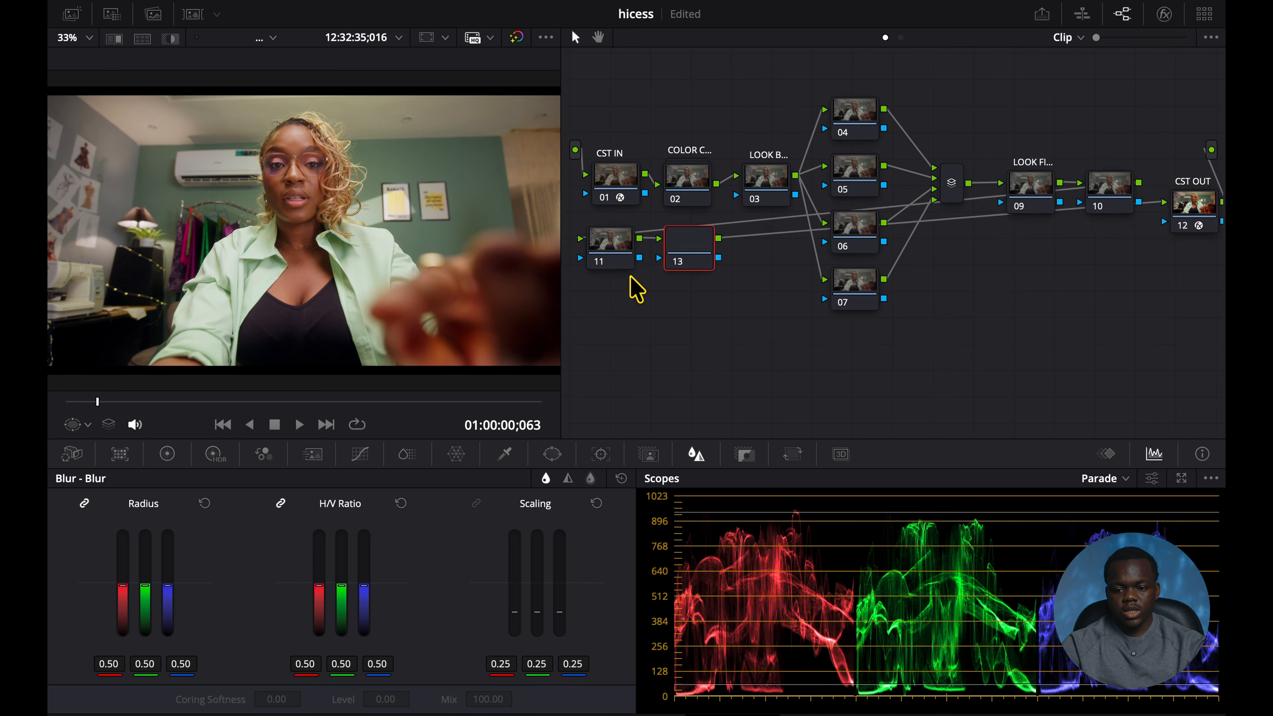
key("alt+s")
left_click(597, 38)
left_click_drag(709, 250, 710, 168)
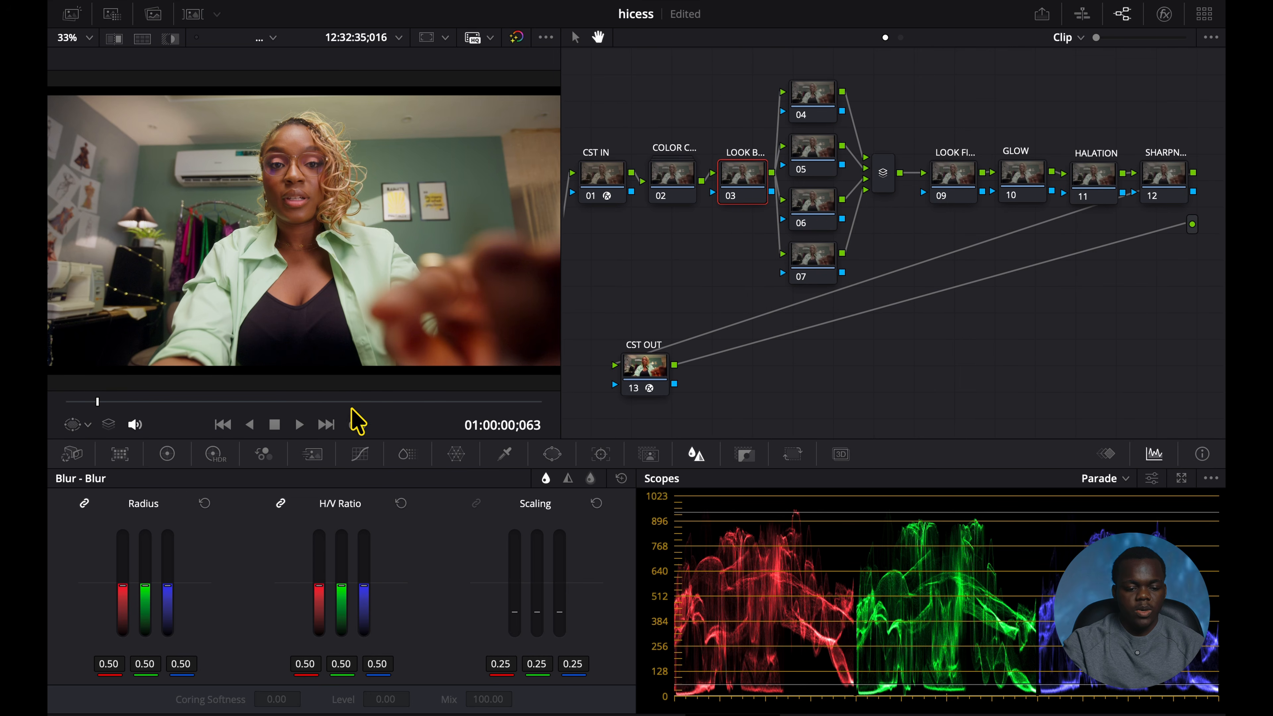
Apply the DCTL effect to LOOK BASE node 03 and load KH Gray Card v1.2.2.
left_click(360, 454)
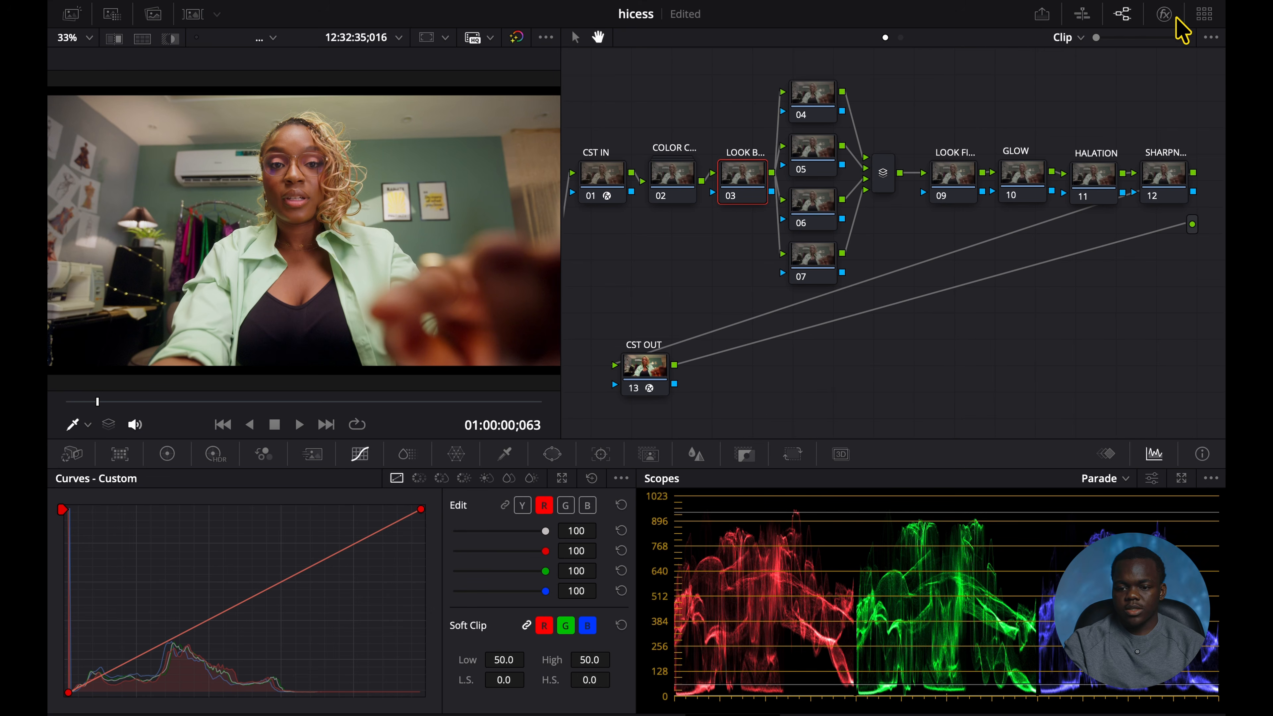
left_click(1163, 13)
type("HAL")
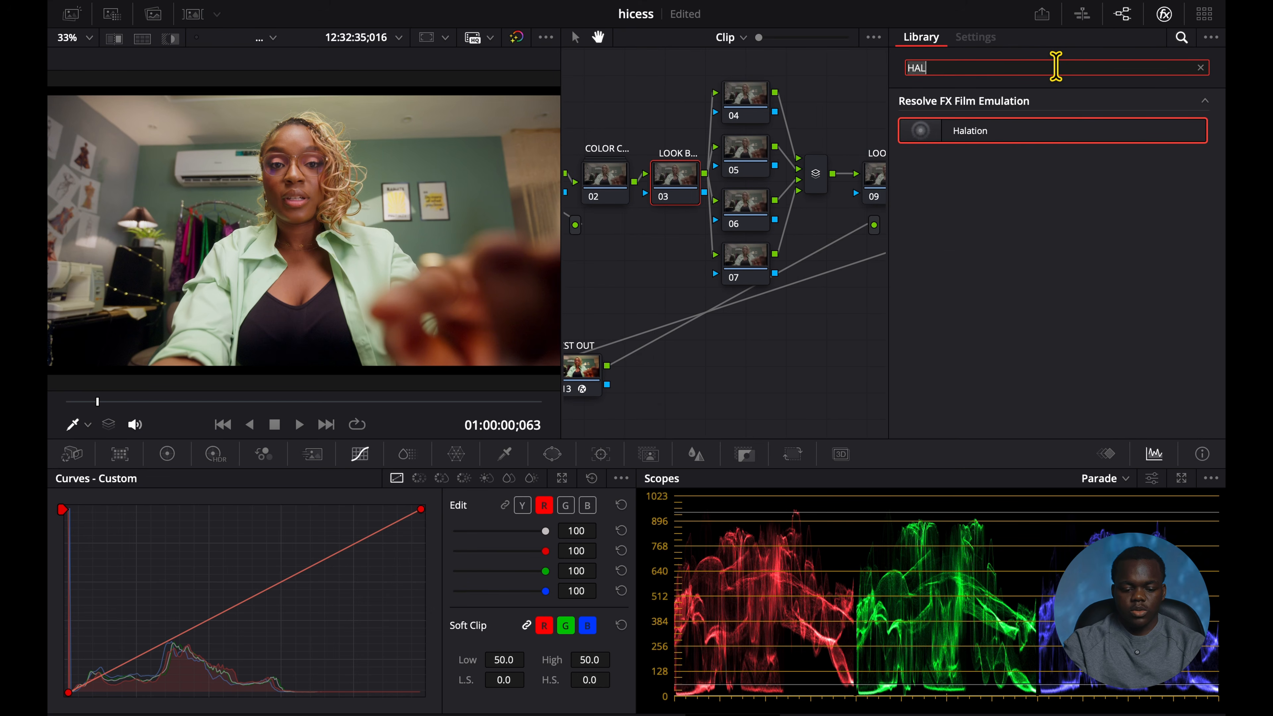
key("BackSpace")
key("BackSpace")
key("BackSpace")
type("DC")
left_click_drag(1027, 135, 668, 181)
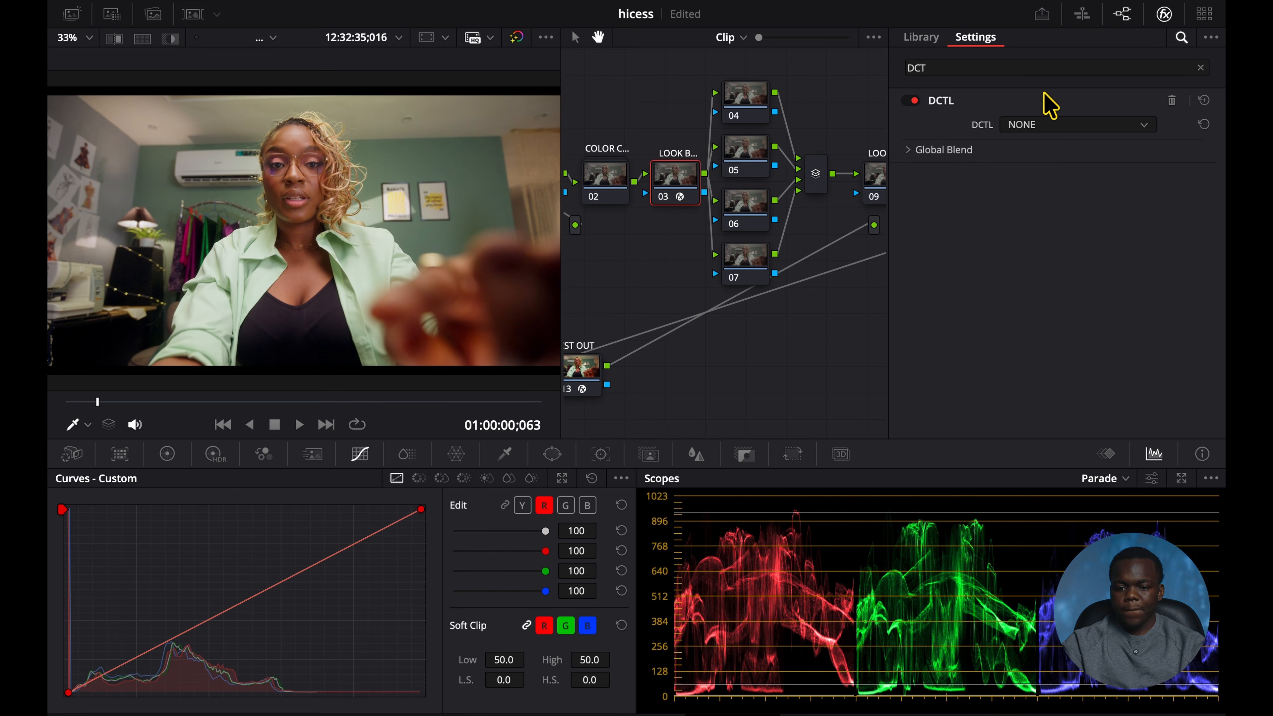
left_click(1040, 128)
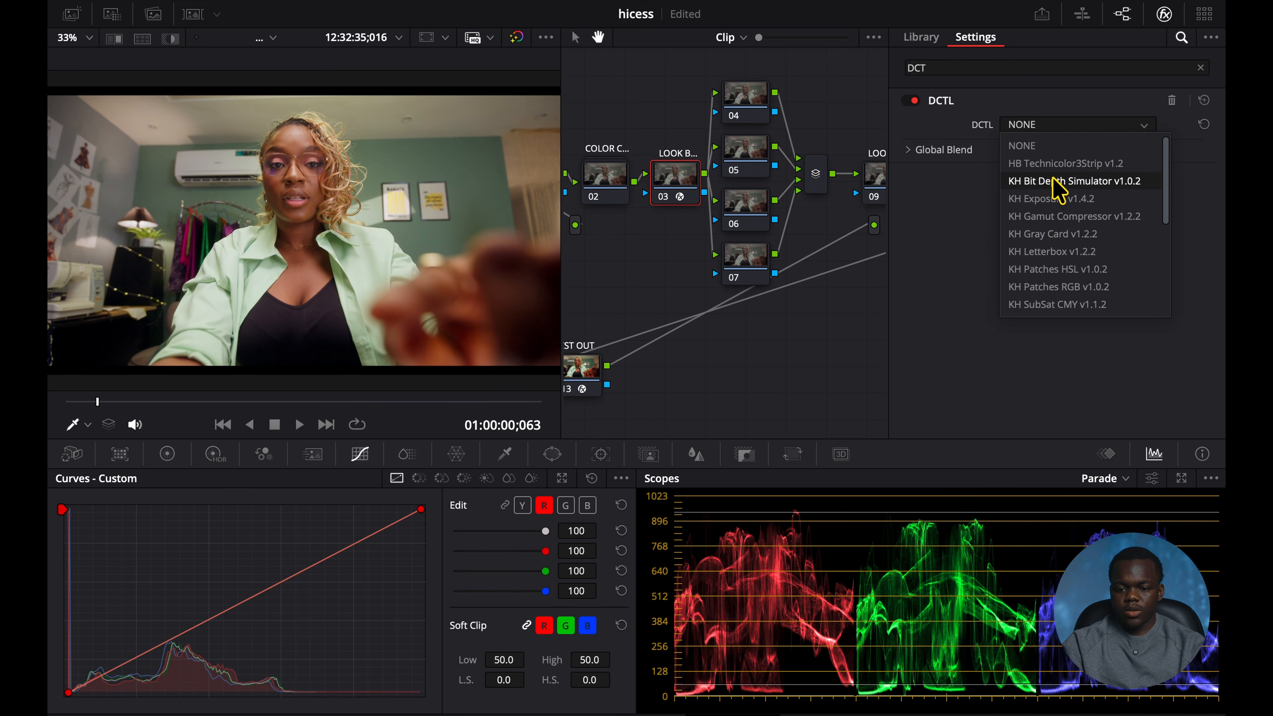
left_click(1067, 234)
Anchor the linked custom curves at the gray card's middle-gray spike, and remove the DCTL effect from node 03.
left_click(522, 505)
left_click(186, 630)
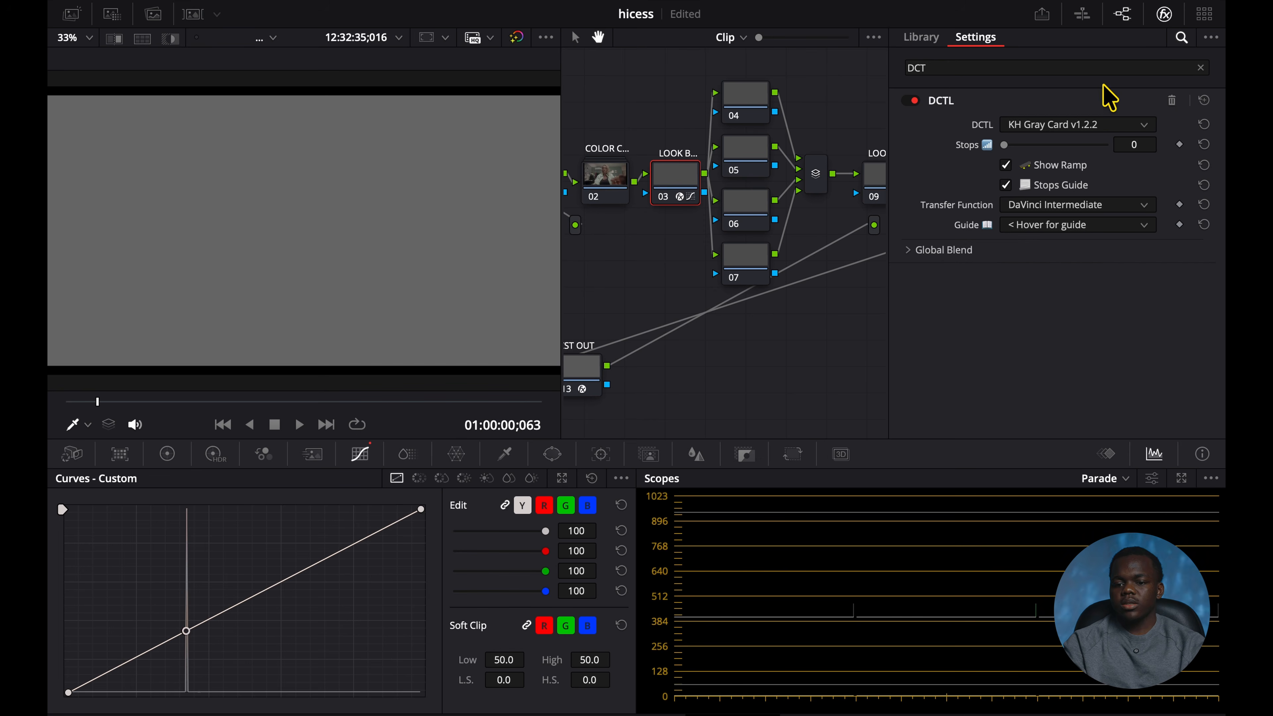
left_click(1172, 102)
double_click(963, 66)
key("BackSpace")
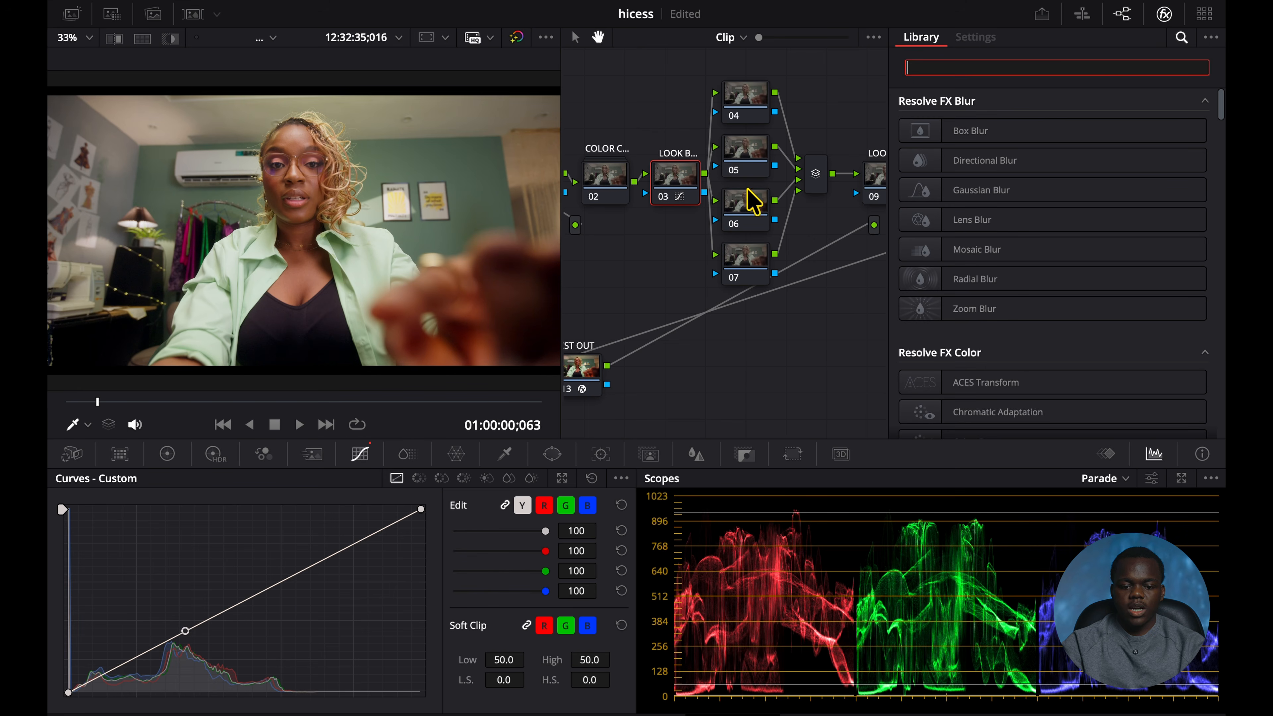
Pull the red curve down slightly in the shadows and lower the blue curve in the highlights on LOOK BASE.
left_click(544, 505)
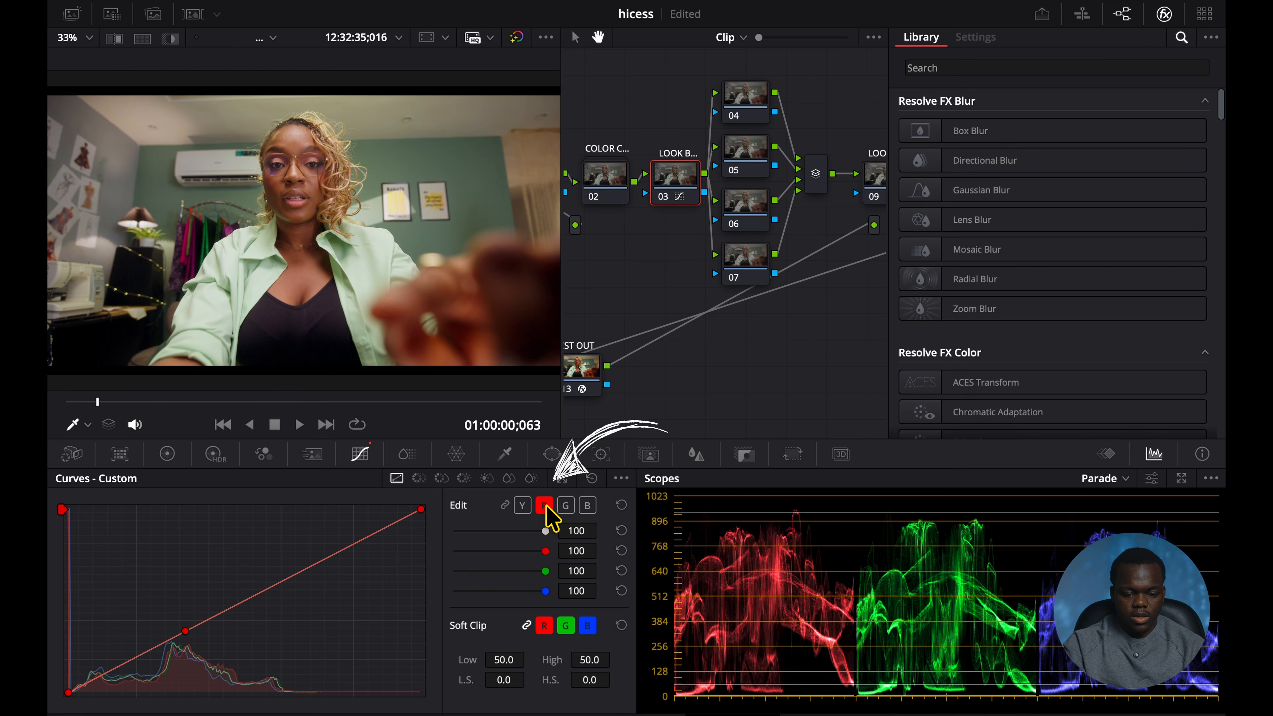
left_click_drag(123, 665, 123, 669)
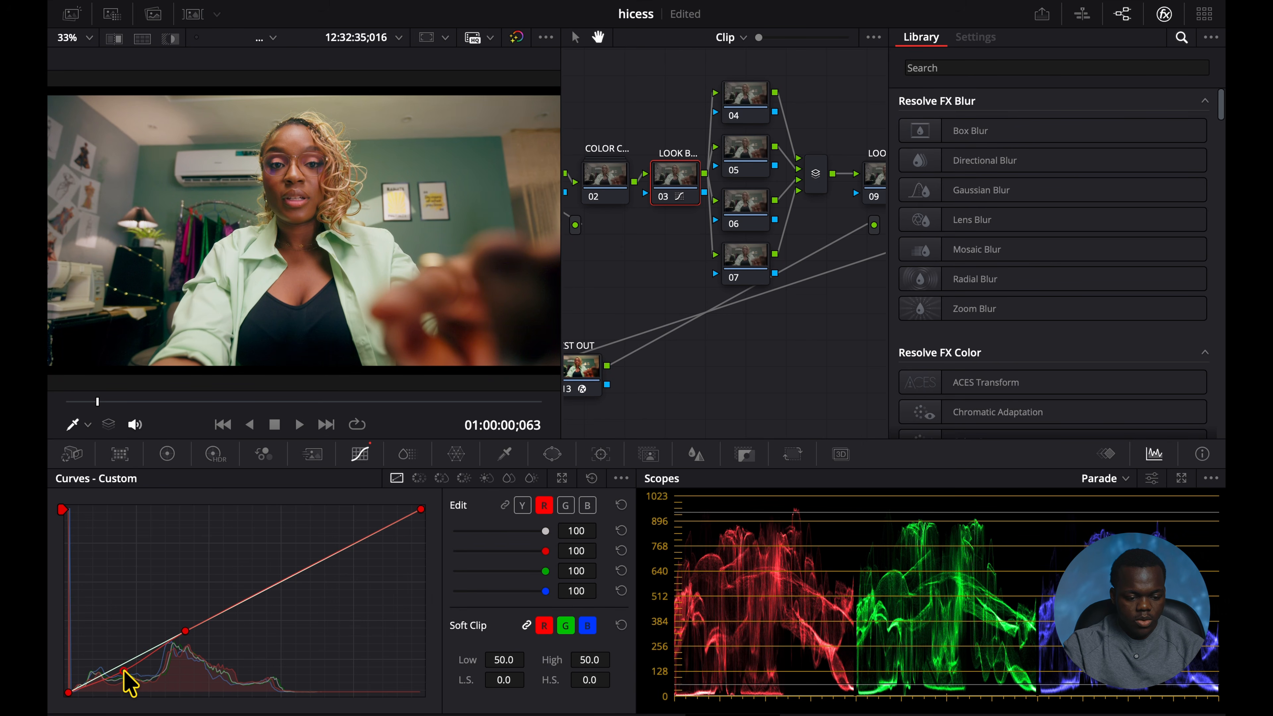
left_click(588, 507)
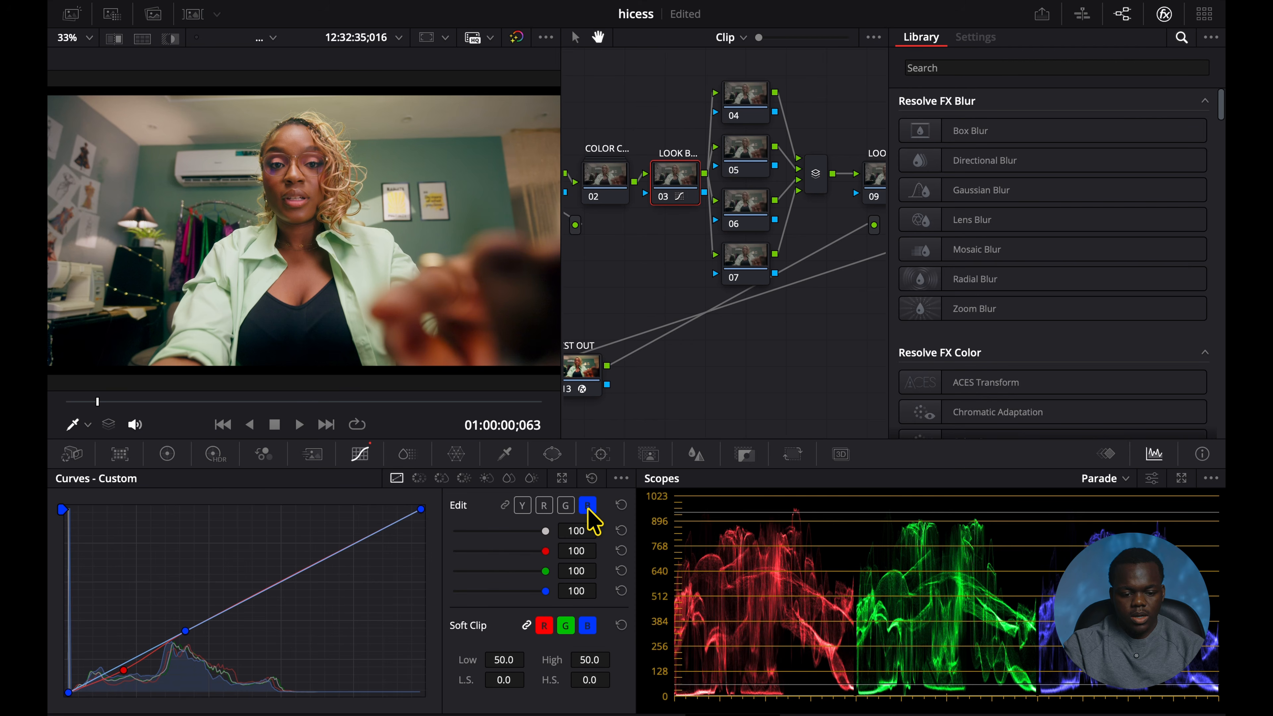
left_click_drag(297, 572, 298, 578)
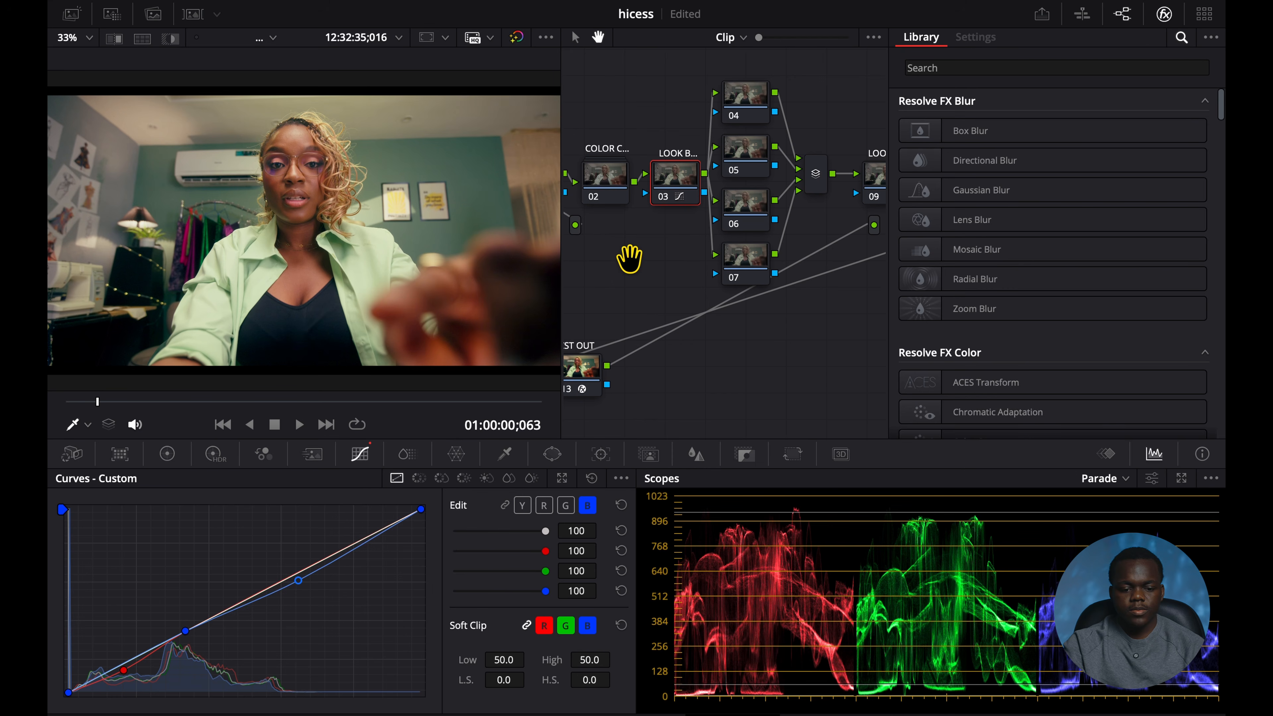
Lower the red curve's middle-gray point slightly and compare the image with the LOOK BASE node off and on.
left_click(565, 506)
left_click(544, 505)
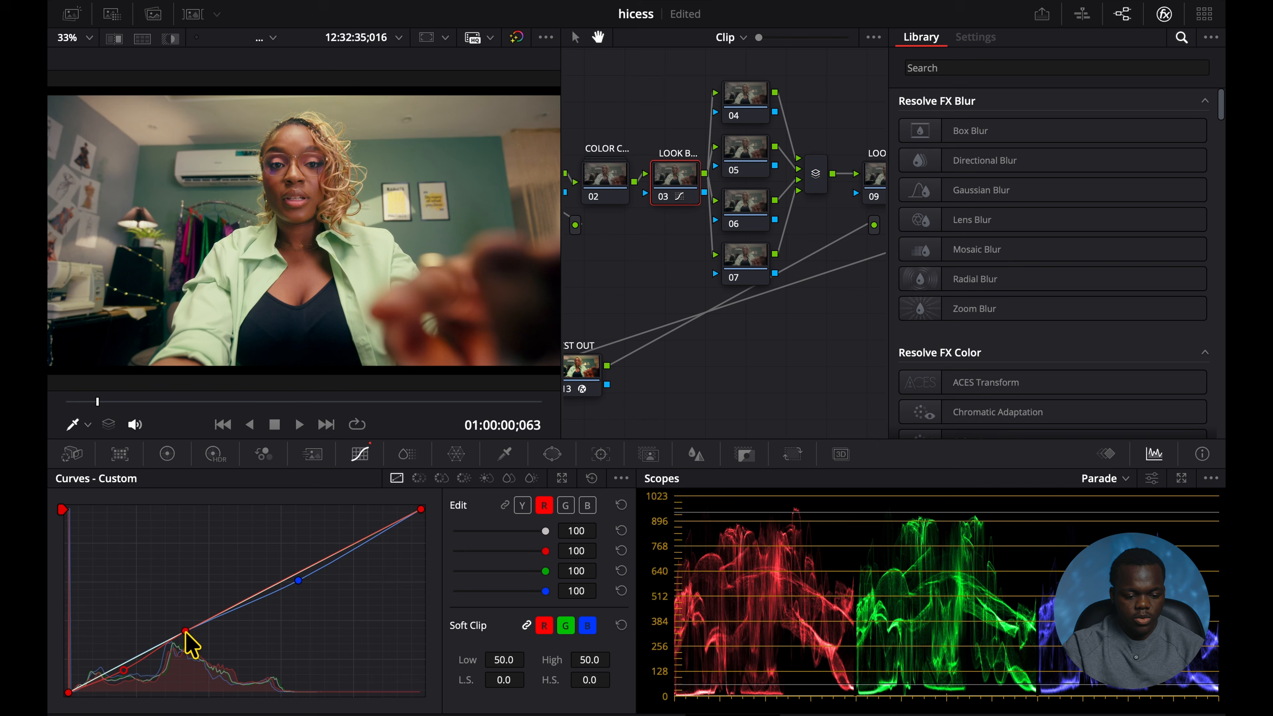
left_click_drag(185, 631, 186, 633)
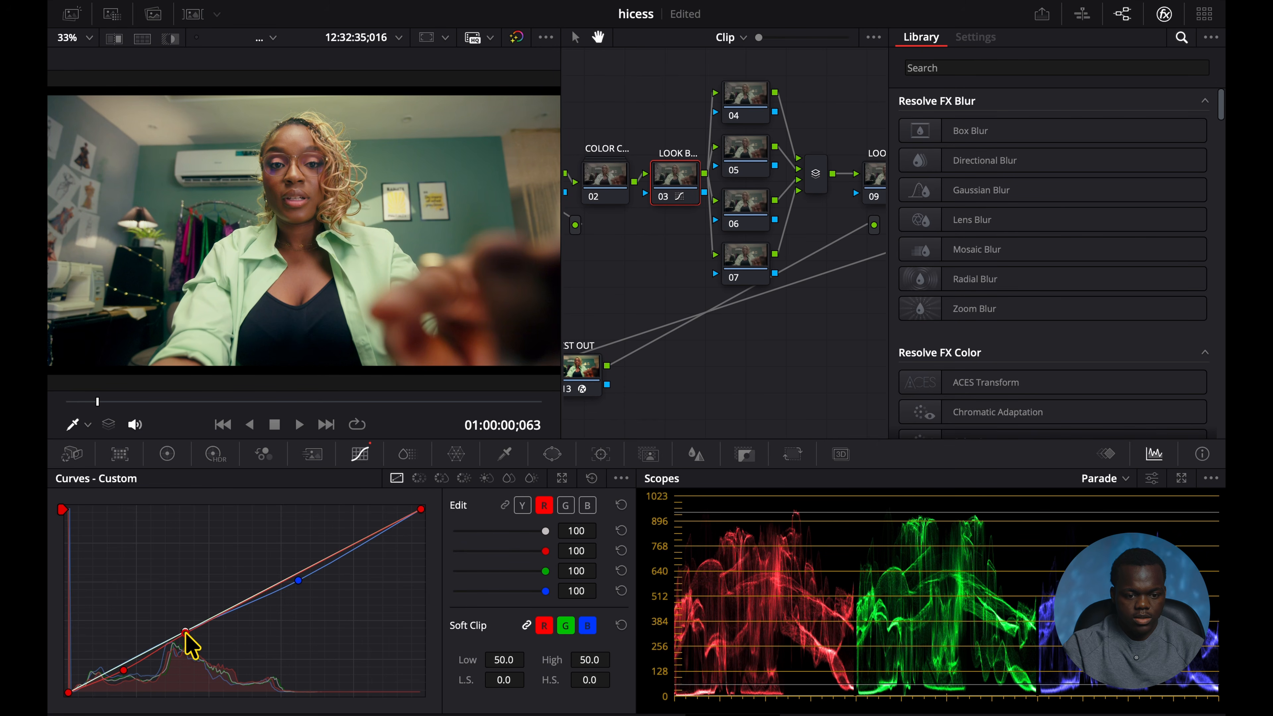
left_click(1172, 16)
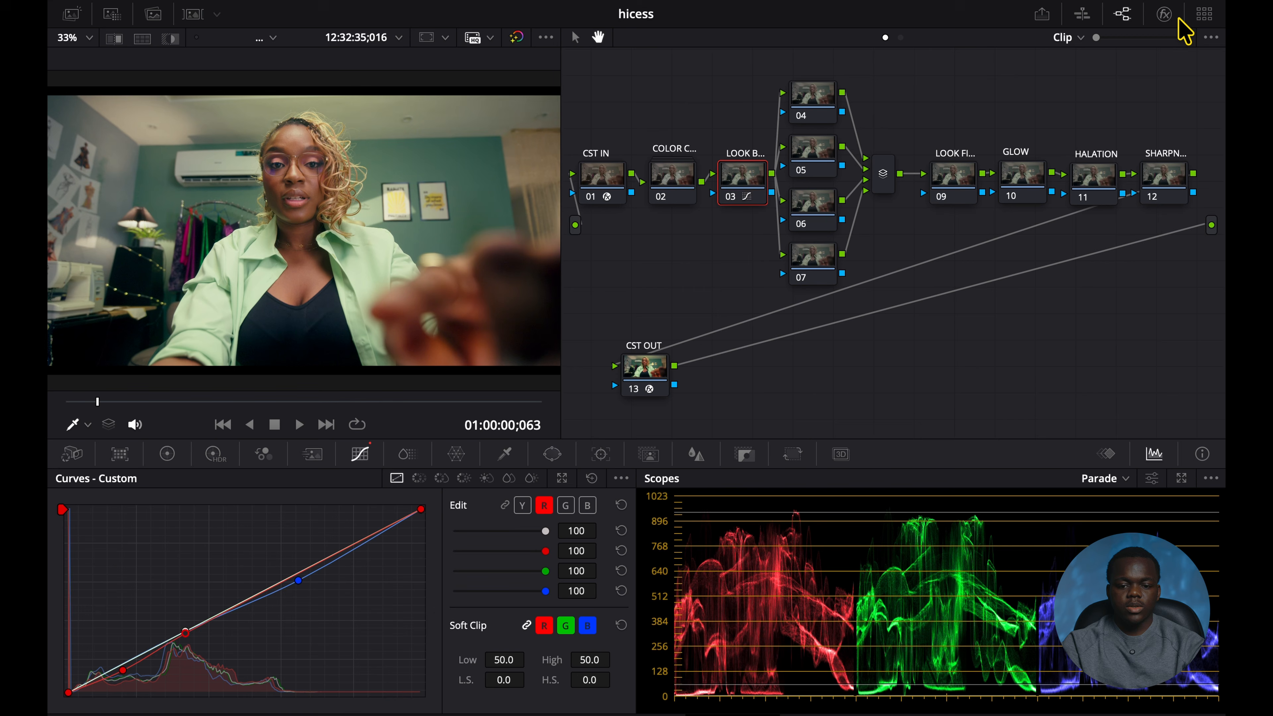
key("ctrl+d")
key("ctrl+d")
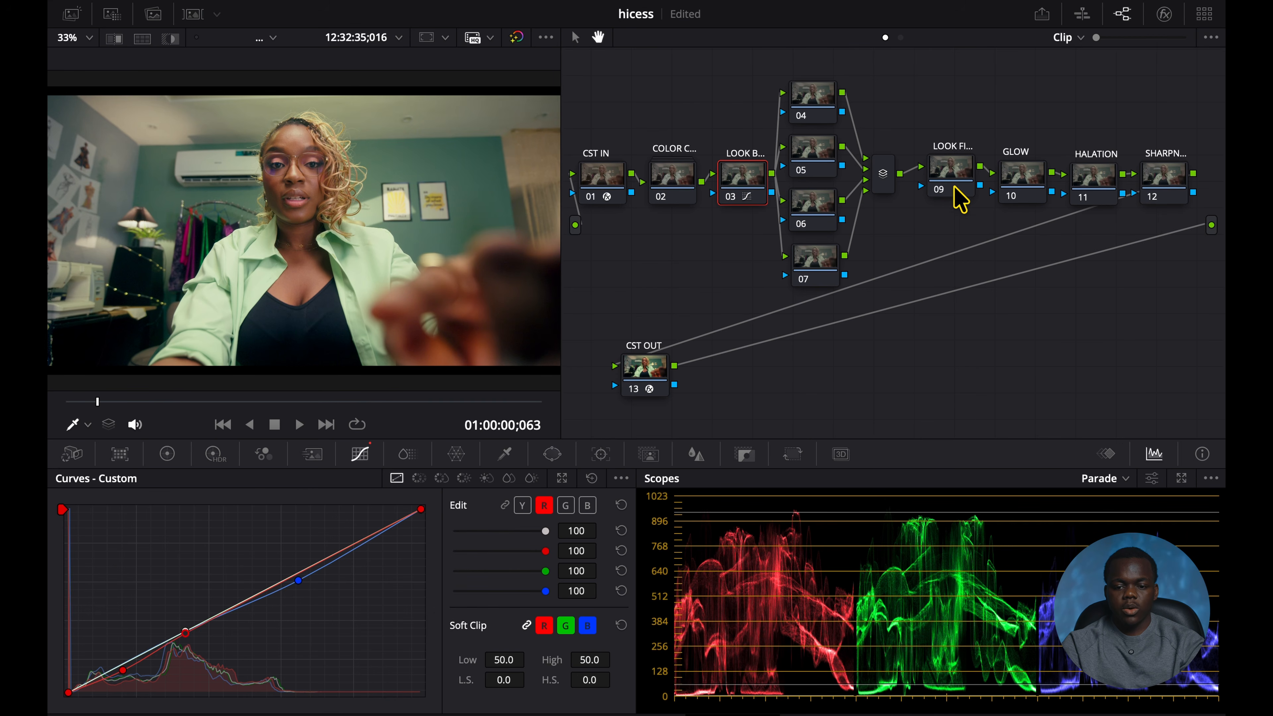
Apply the Dehancer Pro 7.3.11 effect to node 09 after the mixer.
left_click_drag(959, 198, 953, 194)
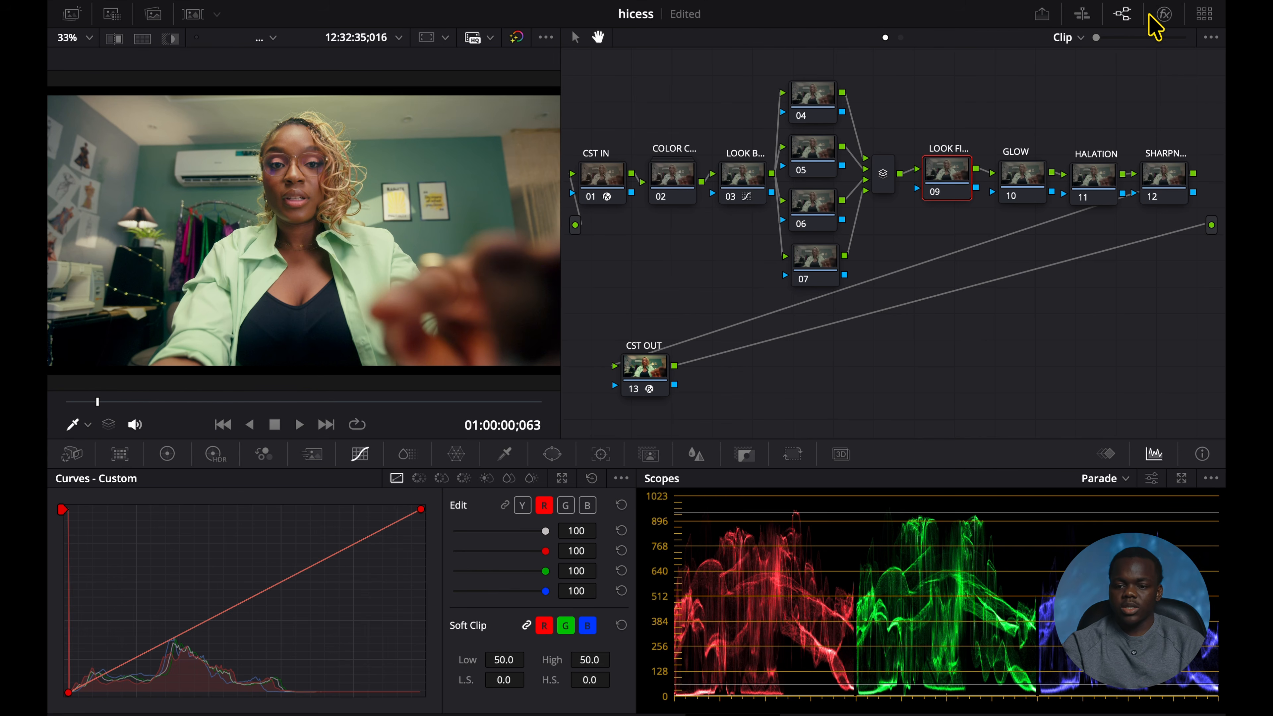
left_click(1163, 13)
left_click(1074, 59)
type("DEHA")
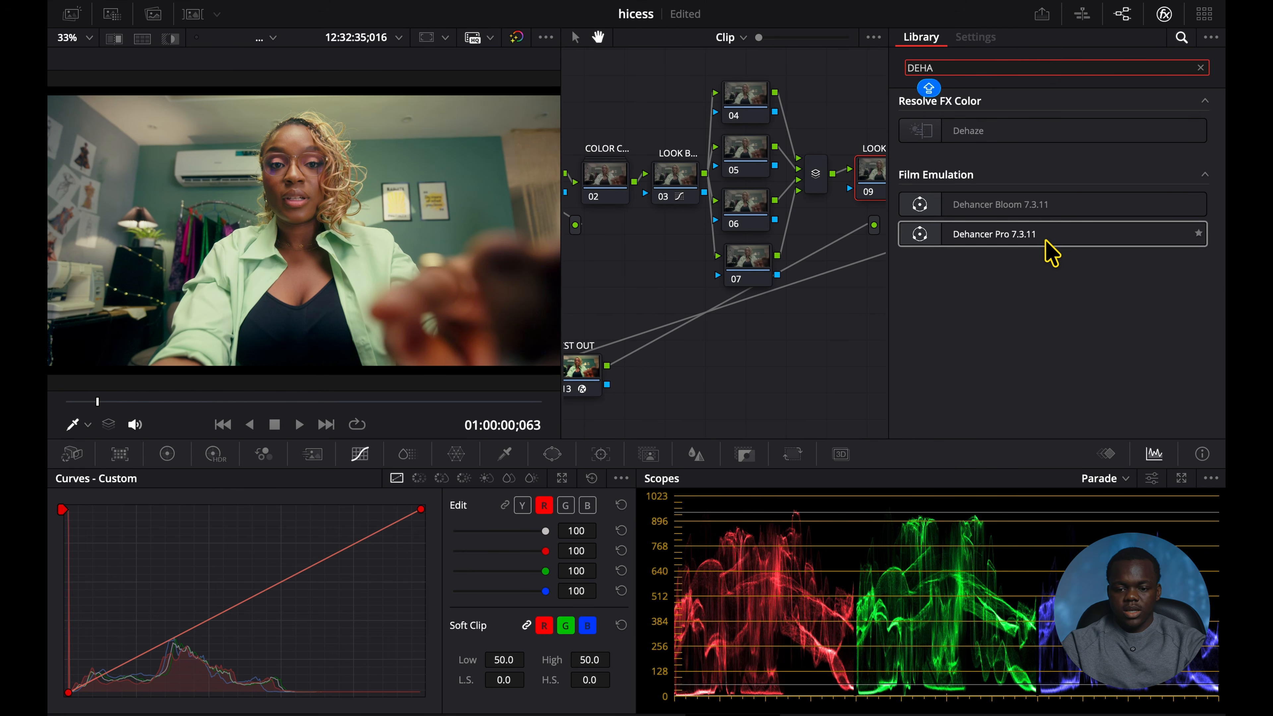
left_click_drag(1051, 253, 869, 181)
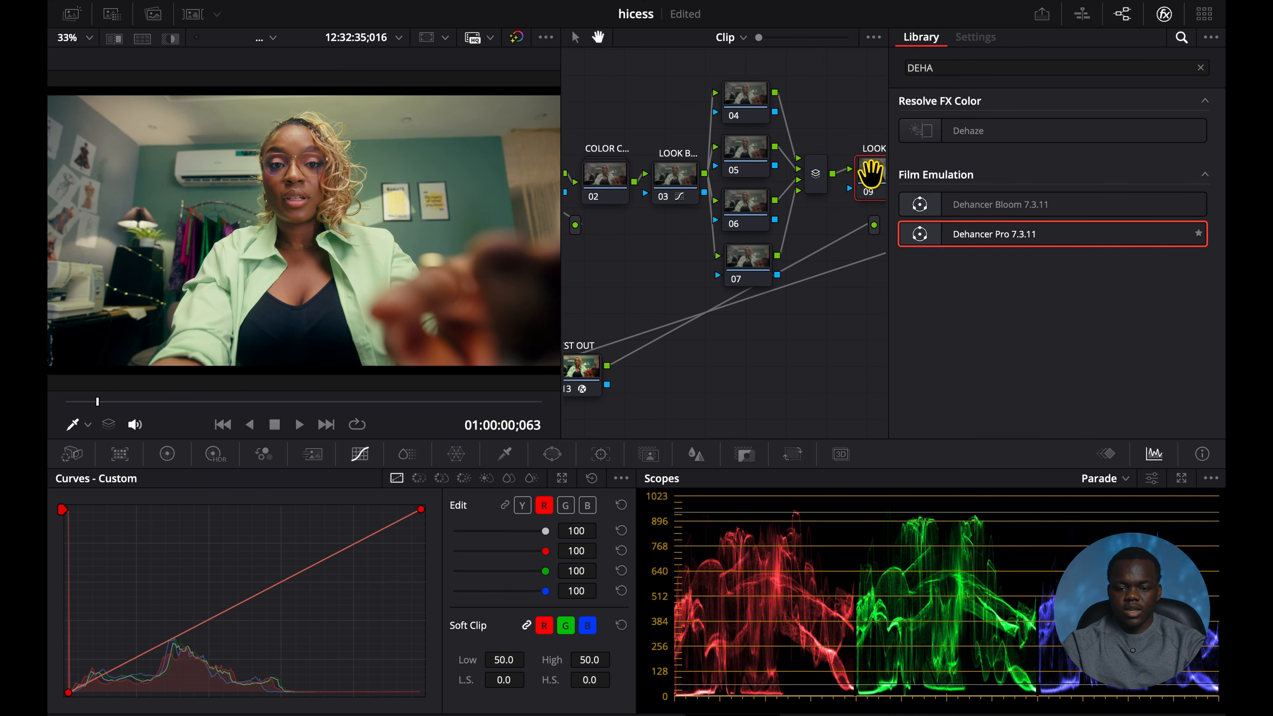
Disable all Dehancer Pro tools and set its input source to DVR WG/Intermediate.
scroll(979, 292, "down", 1)
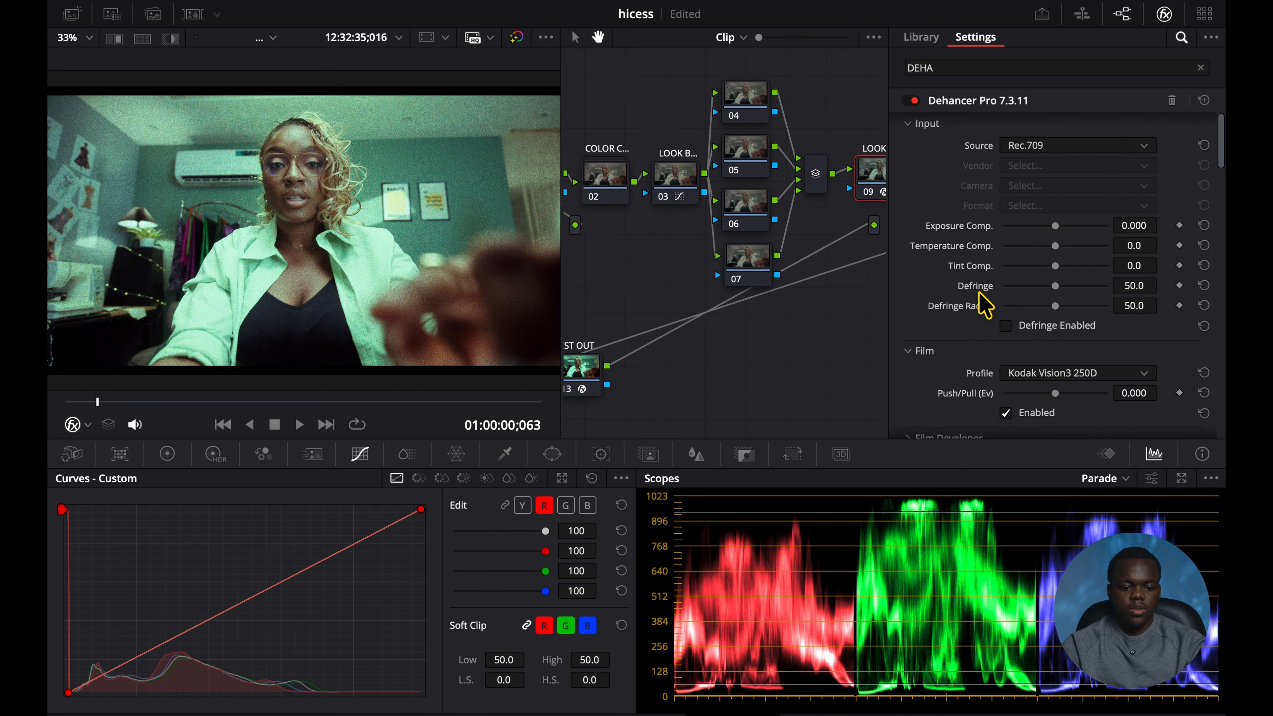
scroll(983, 306, "down", 15)
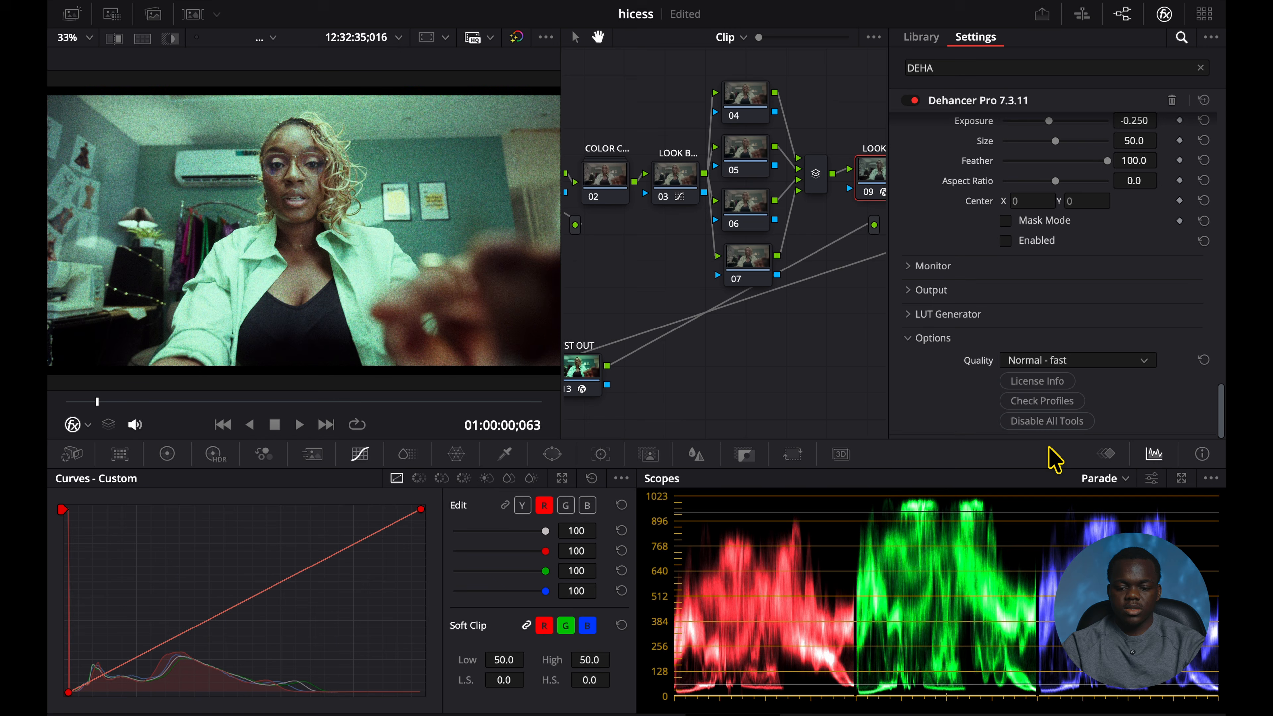
left_click(1045, 423)
scroll(1051, 335, "up", 15)
left_click(1042, 149)
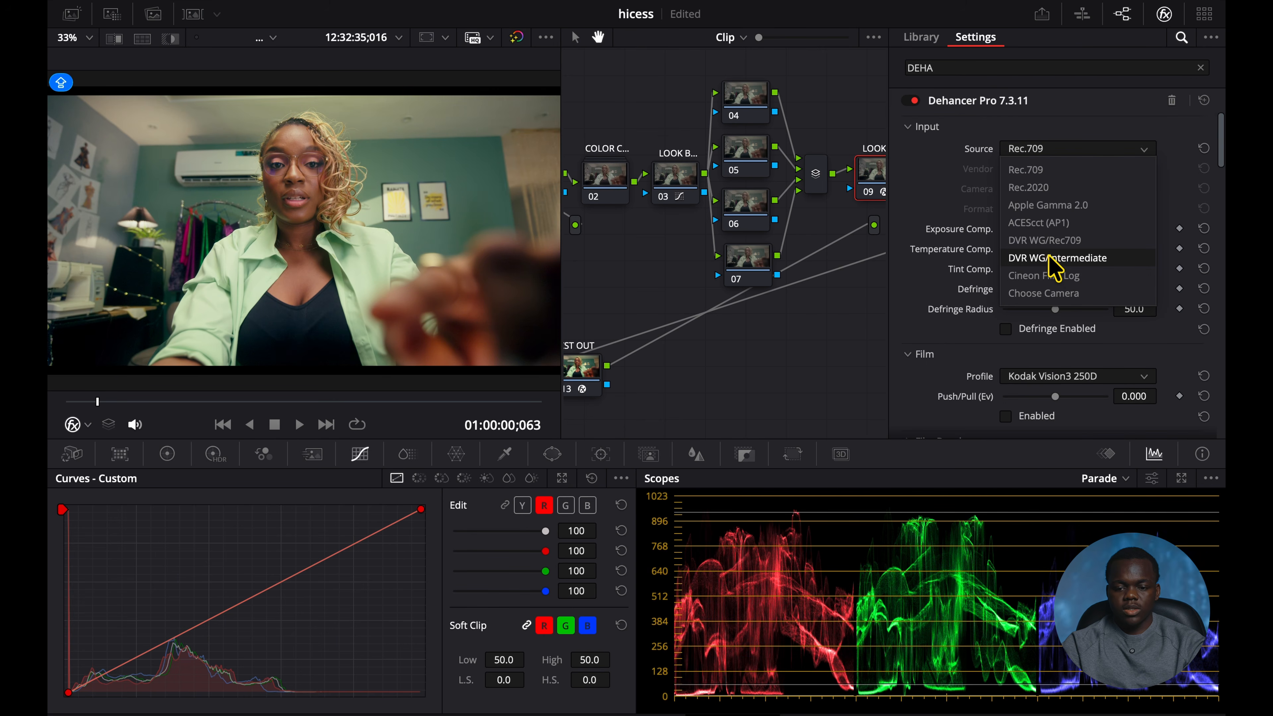
left_click(1057, 259)
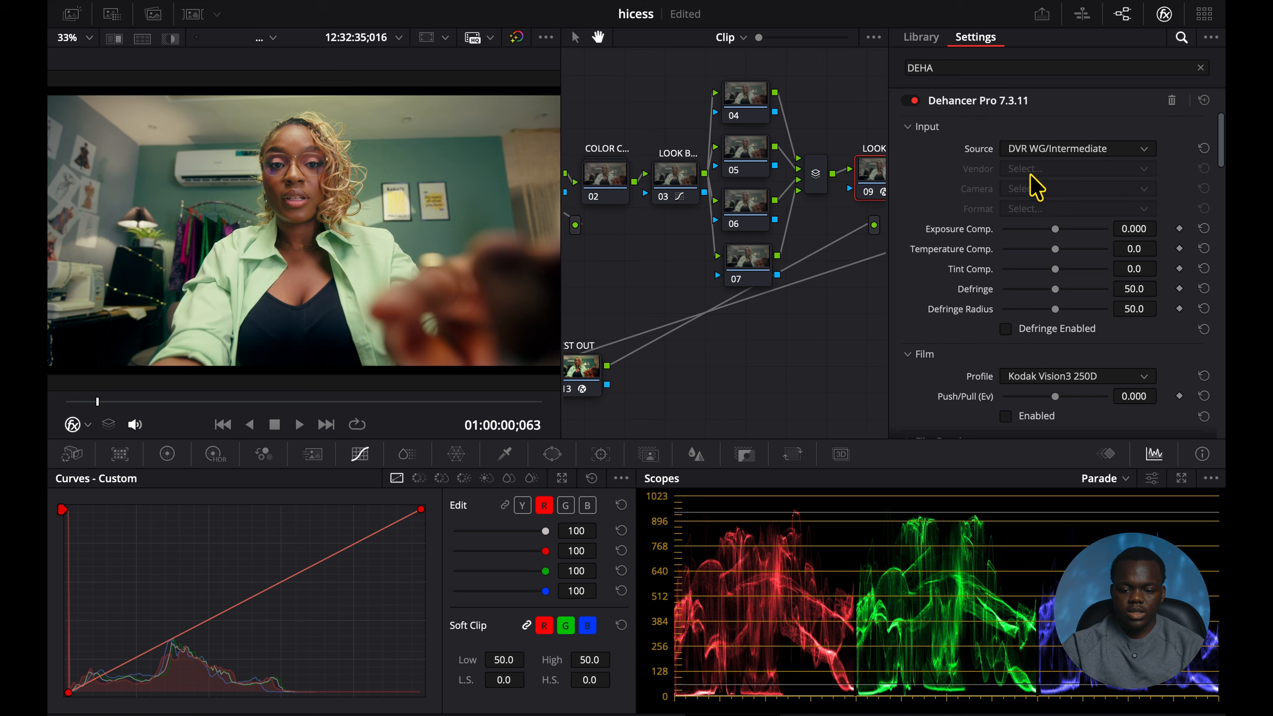
Enable Dehancer's Film tool and try the Fujicolor Superia 1600 and Fujicolor Natura 1600 profiles.
scroll(1036, 173, "down", 1)
scroll(1036, 195, "down", 1)
scroll(1020, 321, "down", 2)
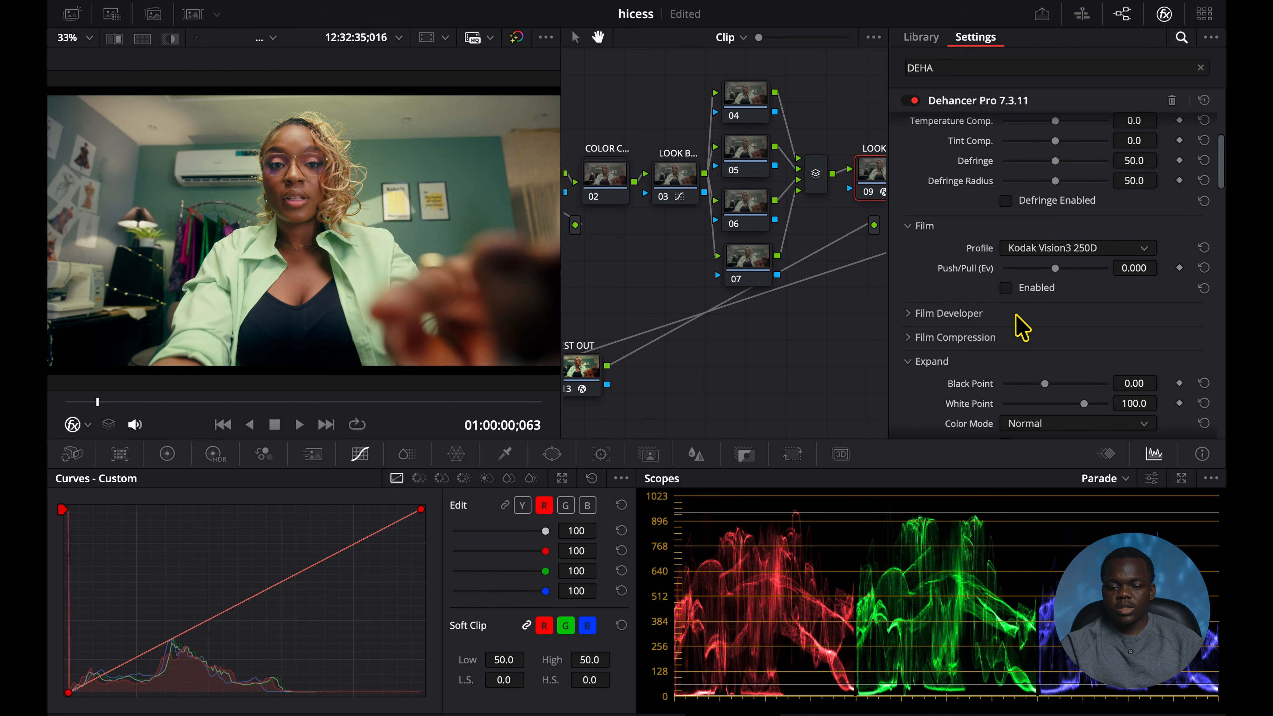
left_click(1007, 288)
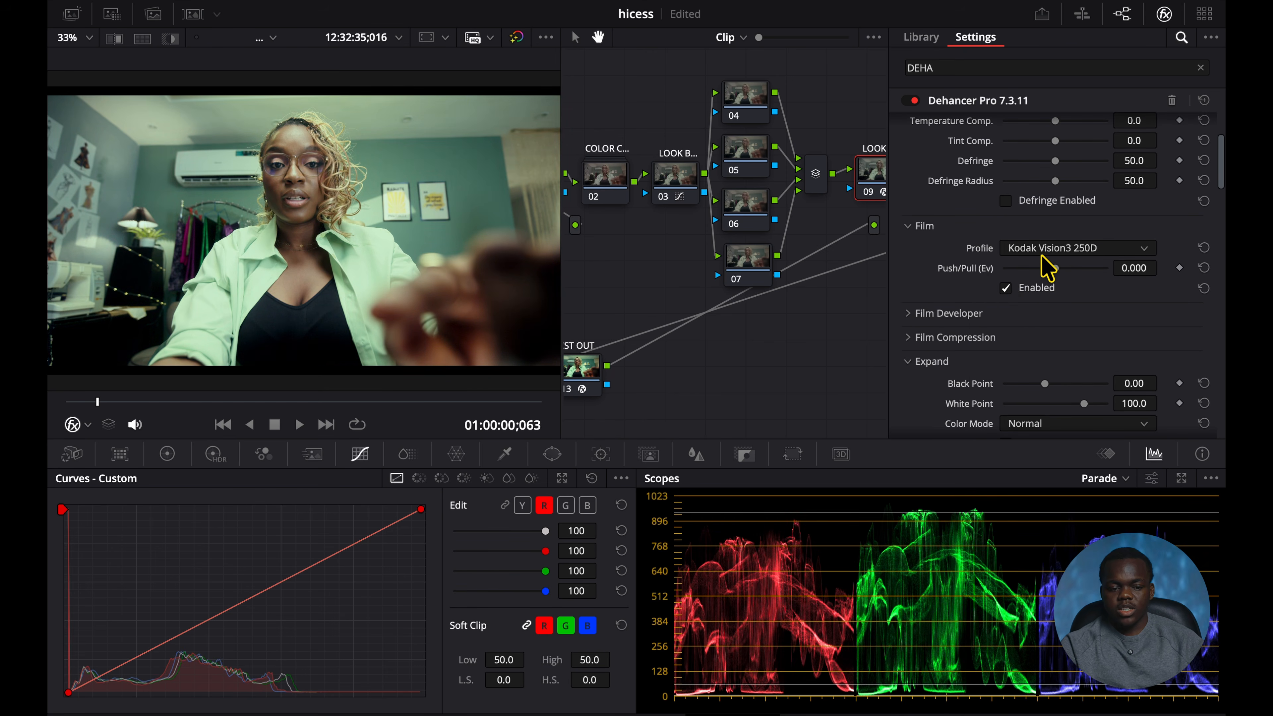
left_click(1042, 254)
scroll(1050, 286, "up", 8)
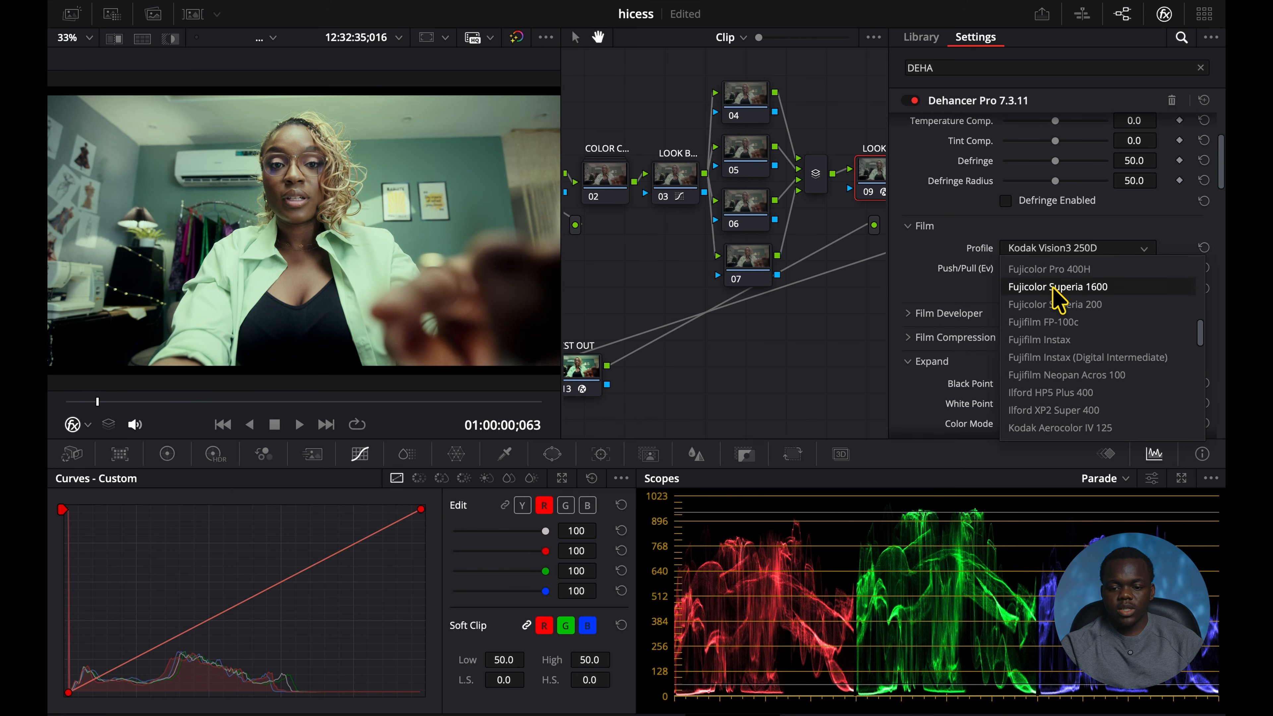
left_click(1058, 288)
left_click(1057, 248)
scroll(1053, 291, "up", 3)
left_click(1052, 273)
Try a further film stock and set Dehancer's Film profile to Cinestill 50D.
left_click(1052, 250)
scroll(1051, 293, "up", 3)
scroll(1052, 296, "up", 2)
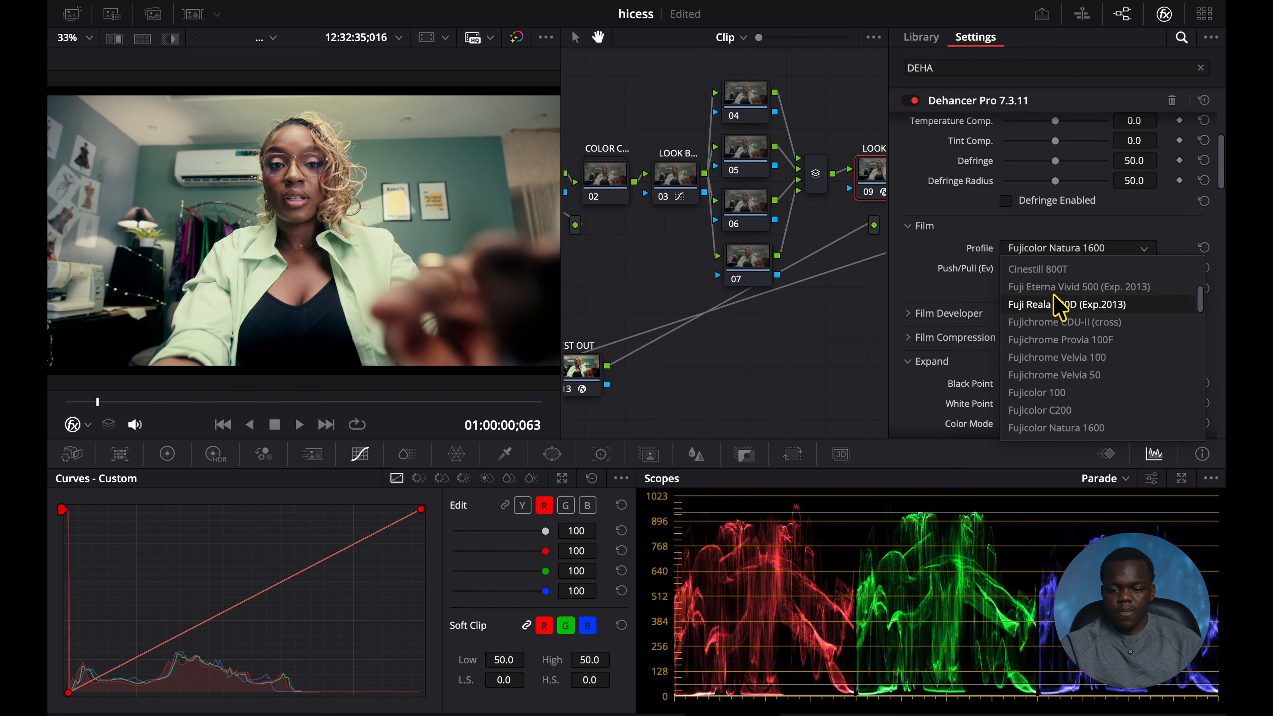
left_click(1051, 275)
left_click(1054, 249)
left_click(1052, 288)
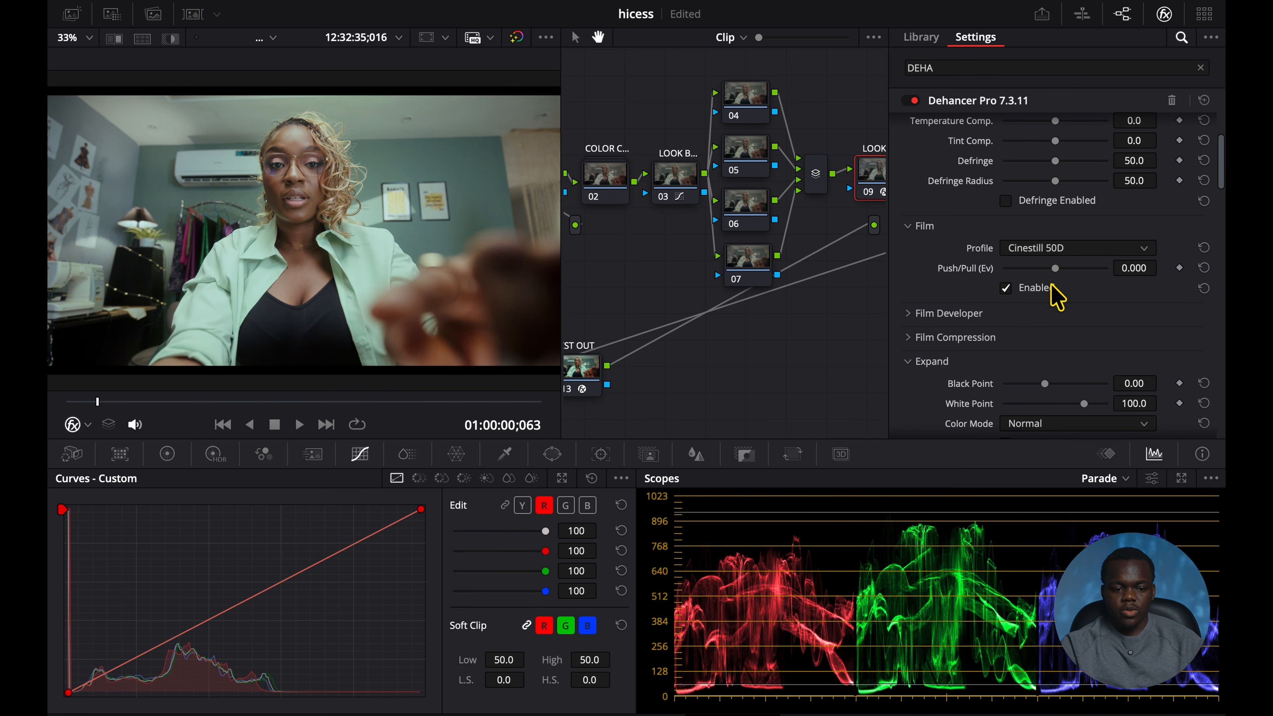
Set Dehancer's Film profile to Cinestill 800T.
left_click(1051, 249)
left_click(991, 312)
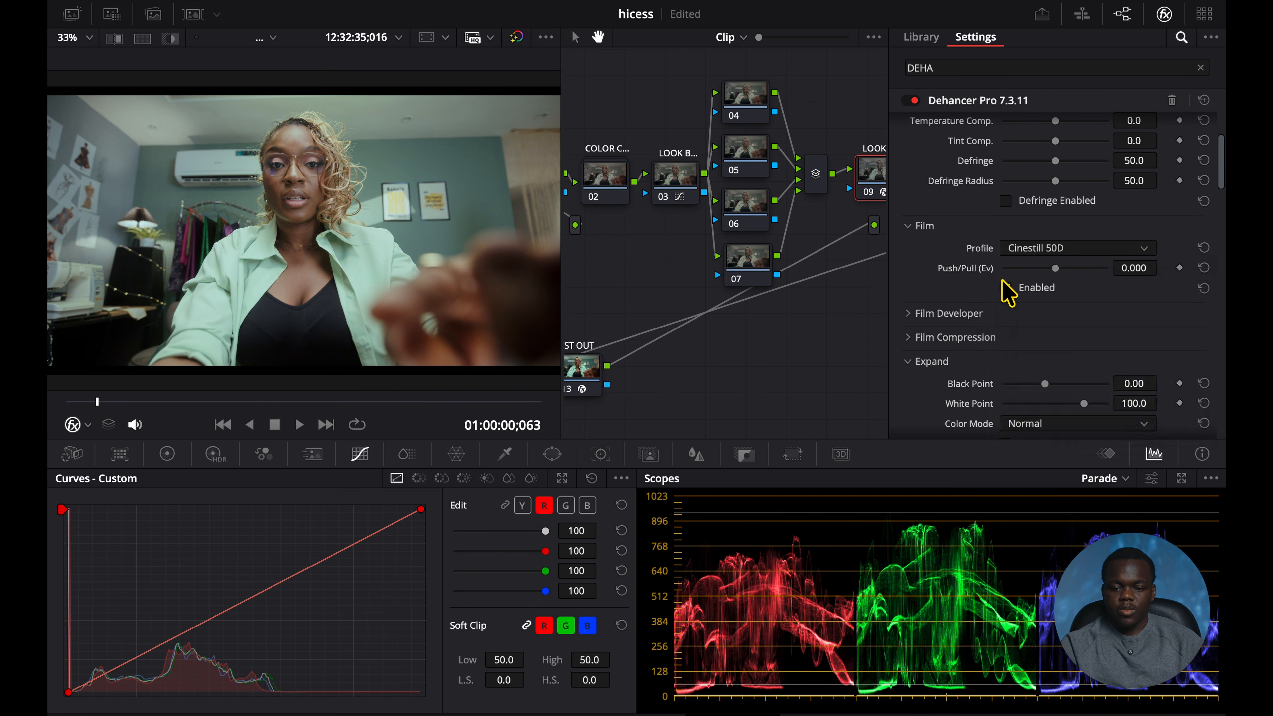
left_click(1035, 251)
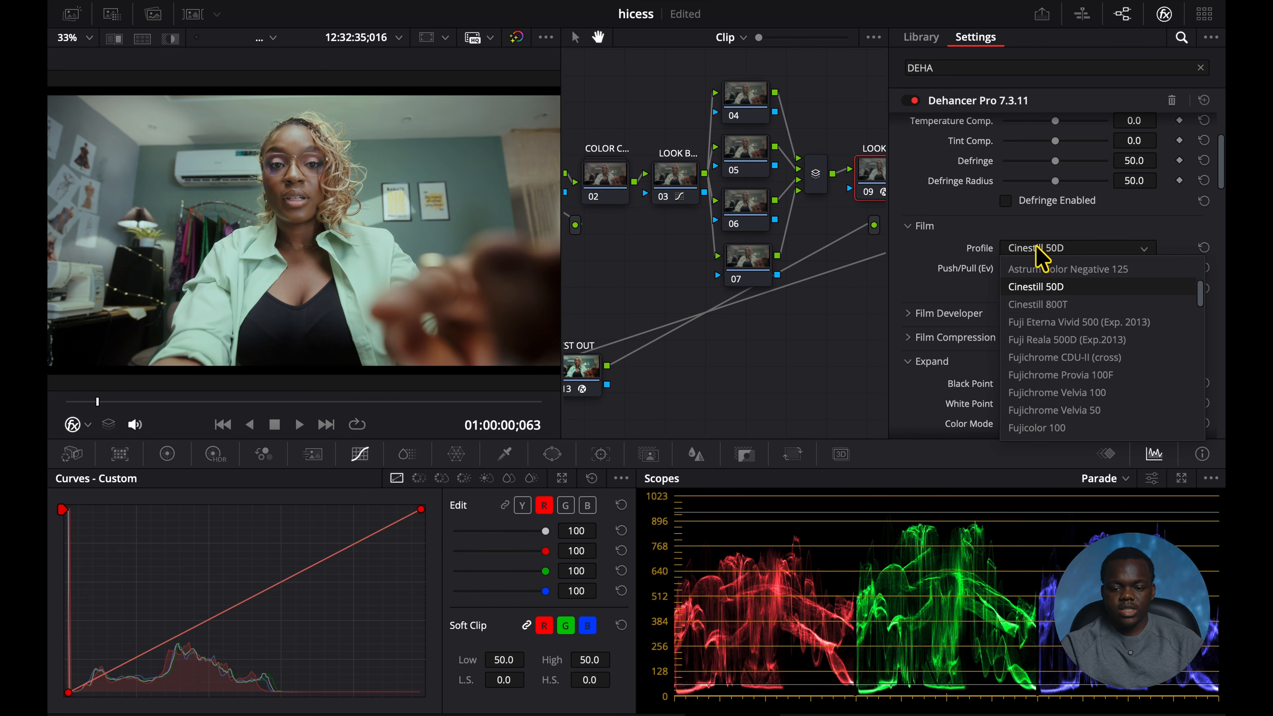
left_click(1056, 307)
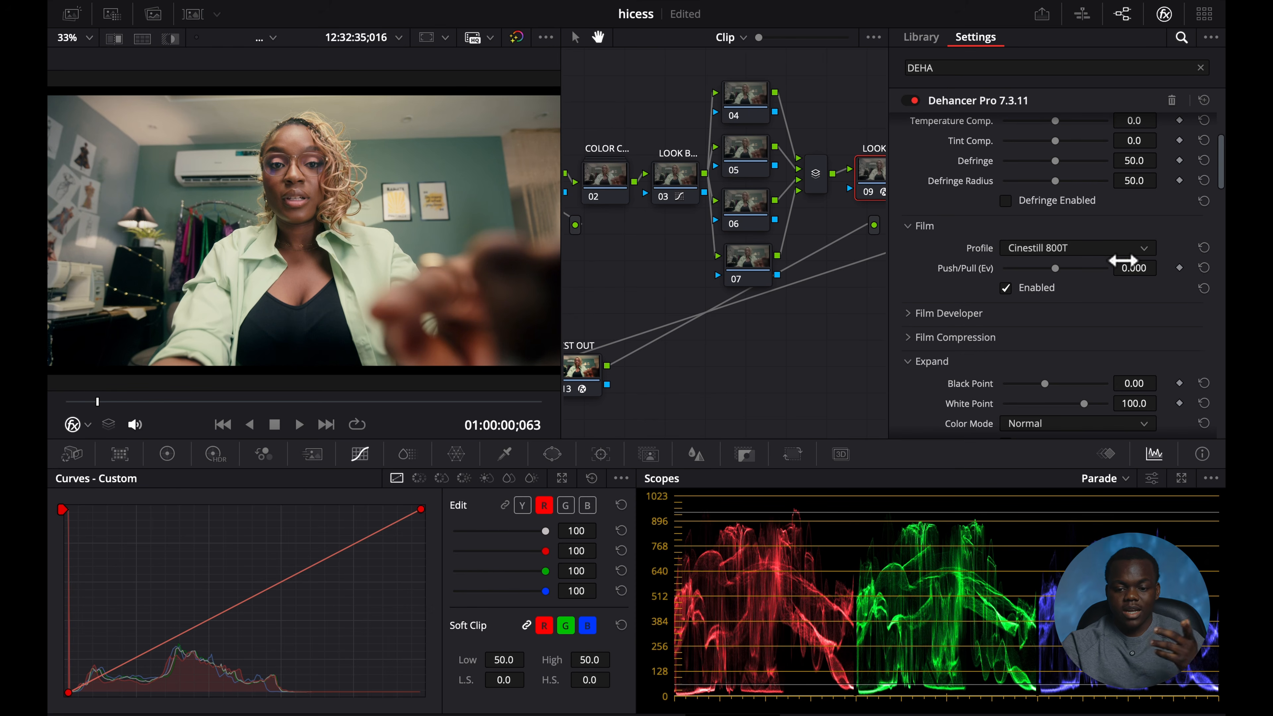
Enable Dehancer's Film Developer tool and set its Color Boost to 33.3.
scroll(960, 293, "down", 1)
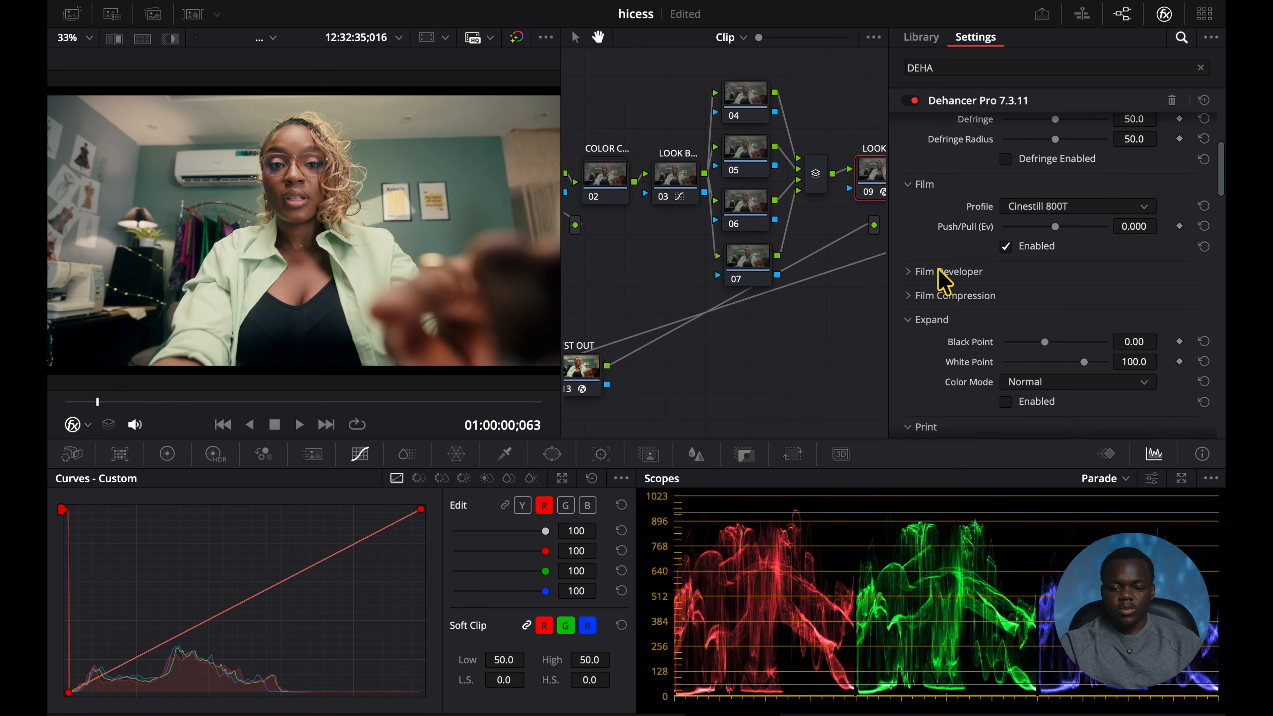
left_click(908, 271)
left_click(1006, 374)
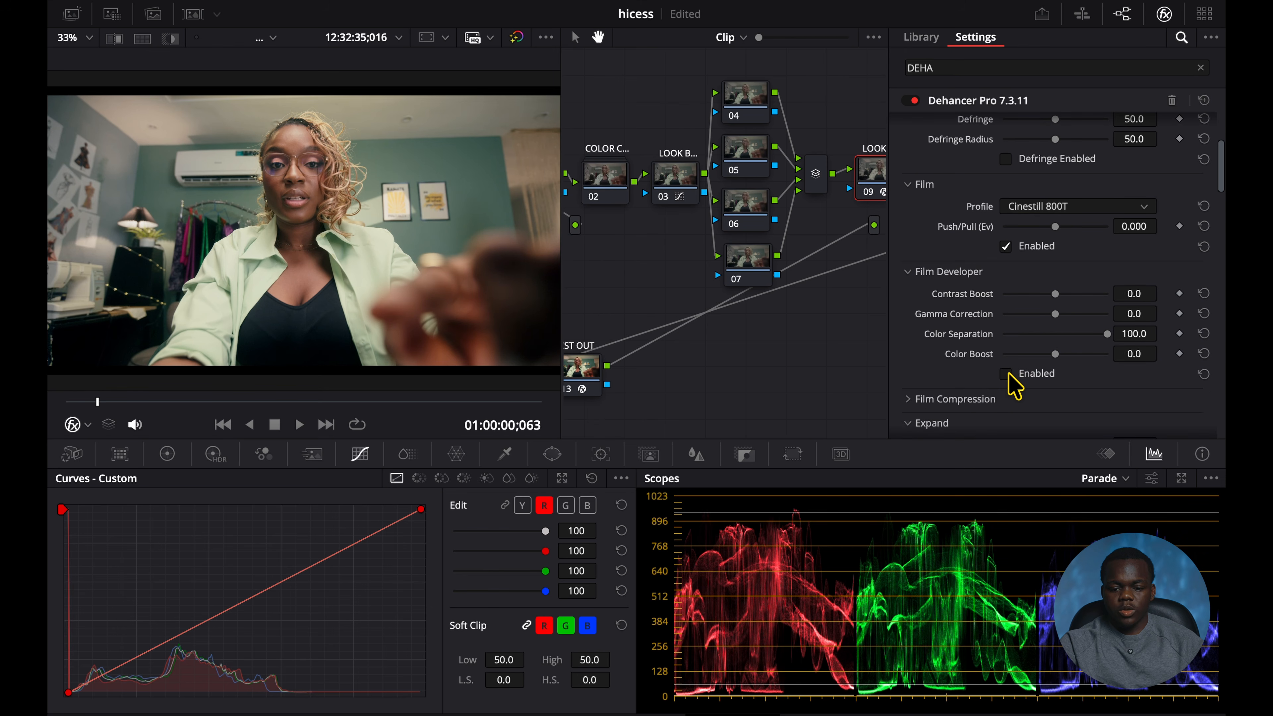
left_click(1077, 354)
left_click_drag(1077, 354, 1072, 354)
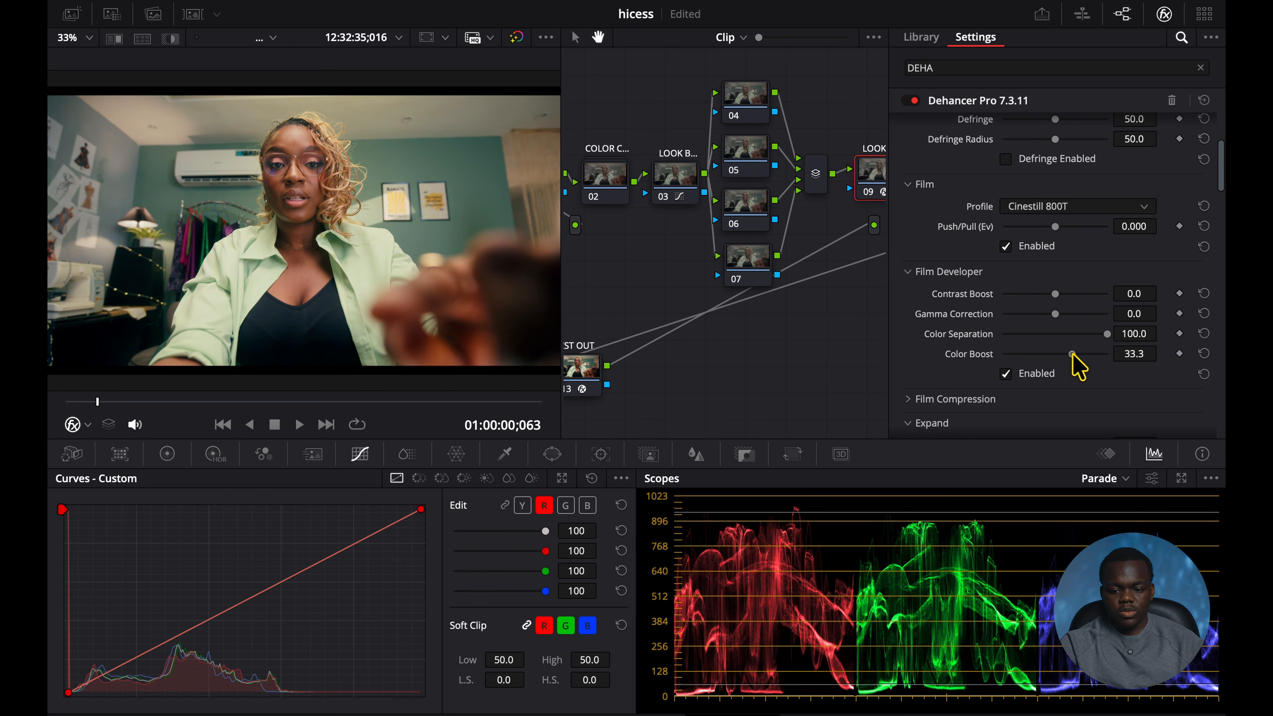
Enable Dehancer's Print tool and set its profile to Fujifilm 3513 Print film.
scroll(1073, 355, "down", 6)
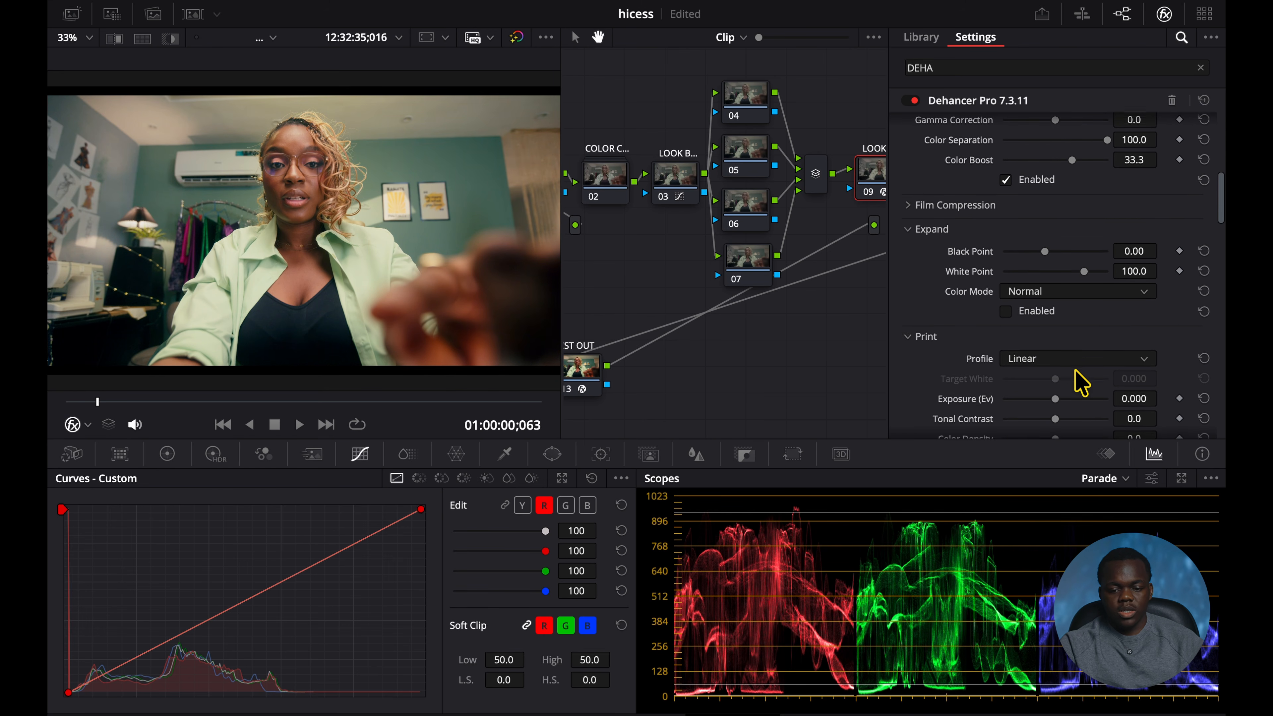
scroll(1081, 384, "down", 1)
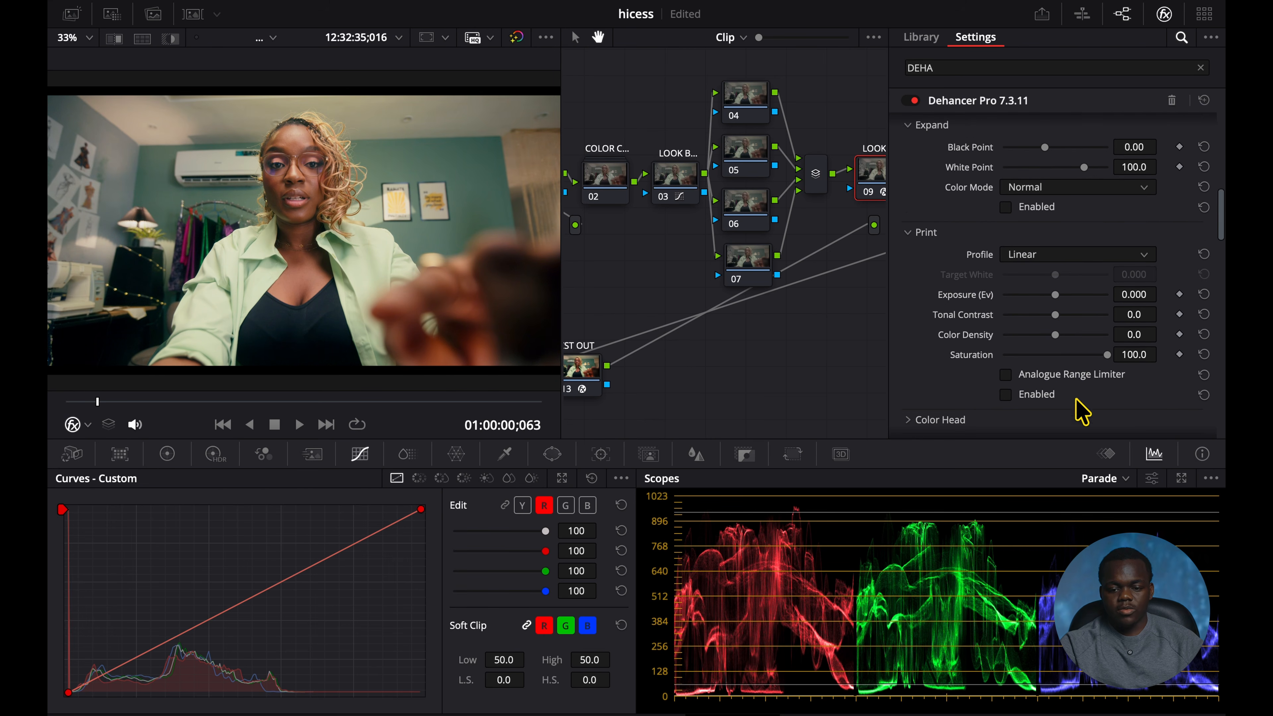
left_click(1005, 394)
left_click(1042, 255)
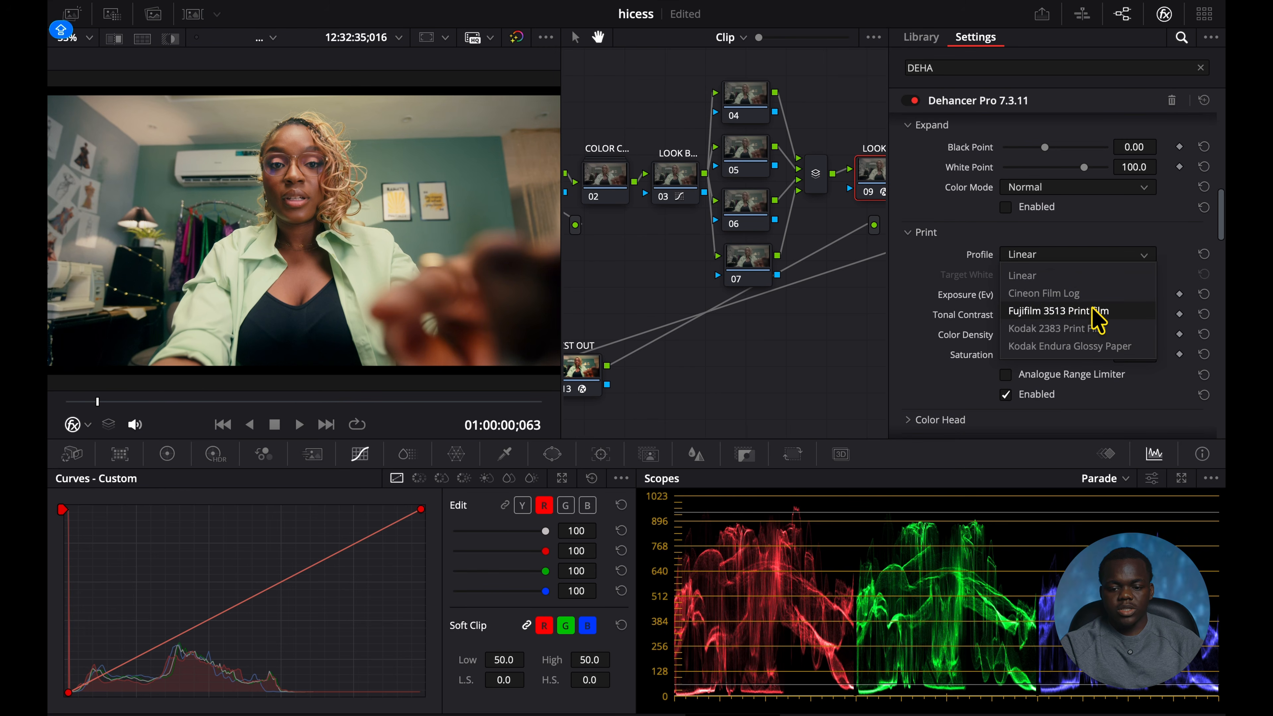
left_click(1099, 310)
Try the Kodak 2383 Print Film profile in the Print tool and return to Fujifilm 3513 Print film.
left_click(1077, 254)
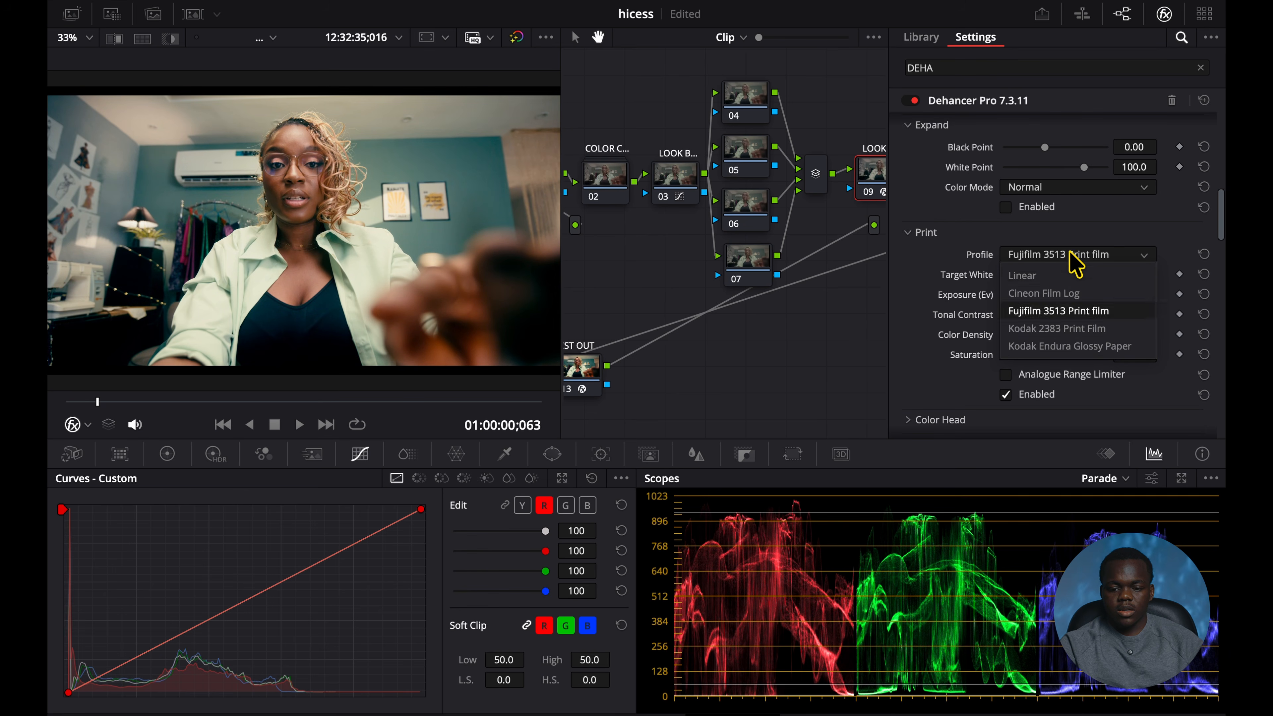
left_click(1094, 331)
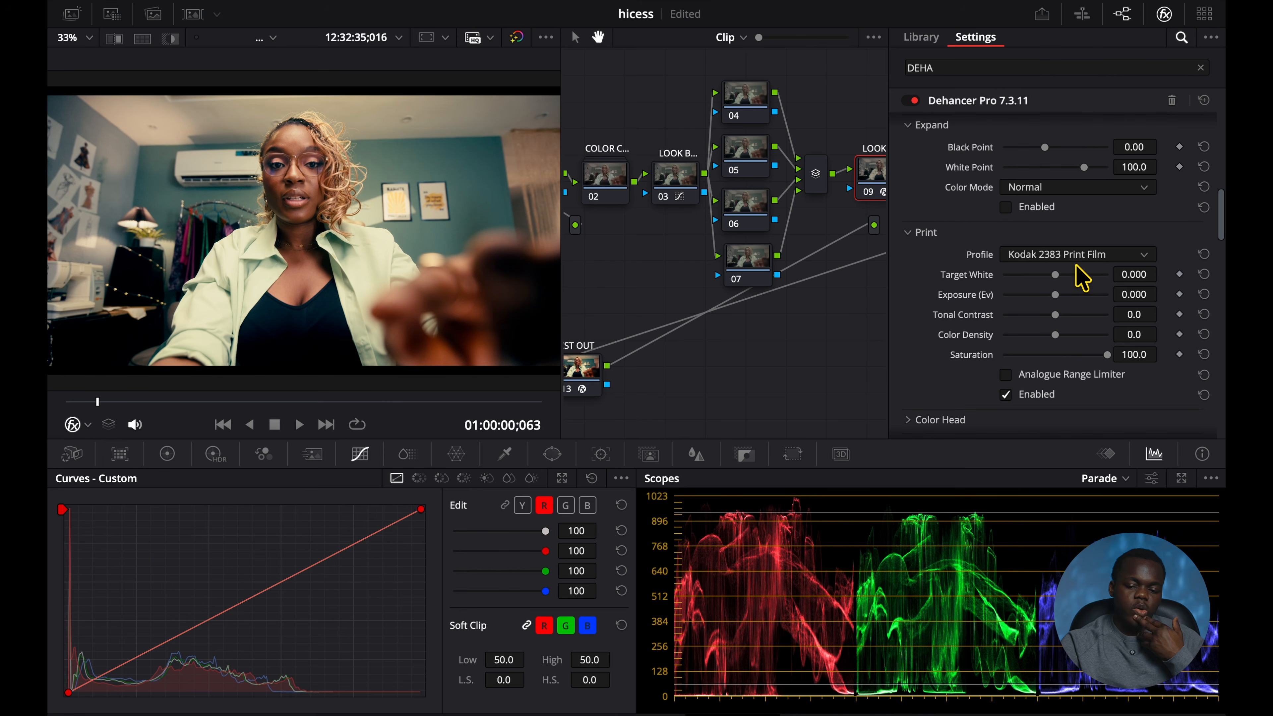
left_click(1077, 254)
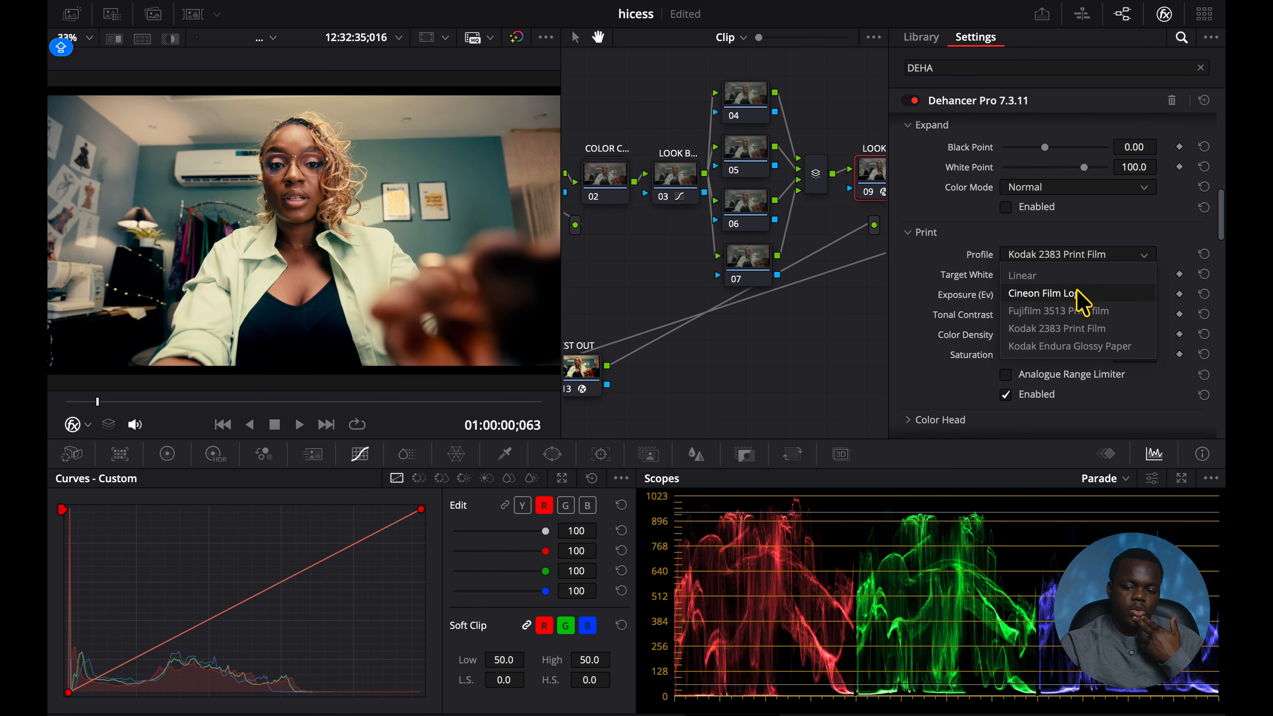
left_click(1088, 311)
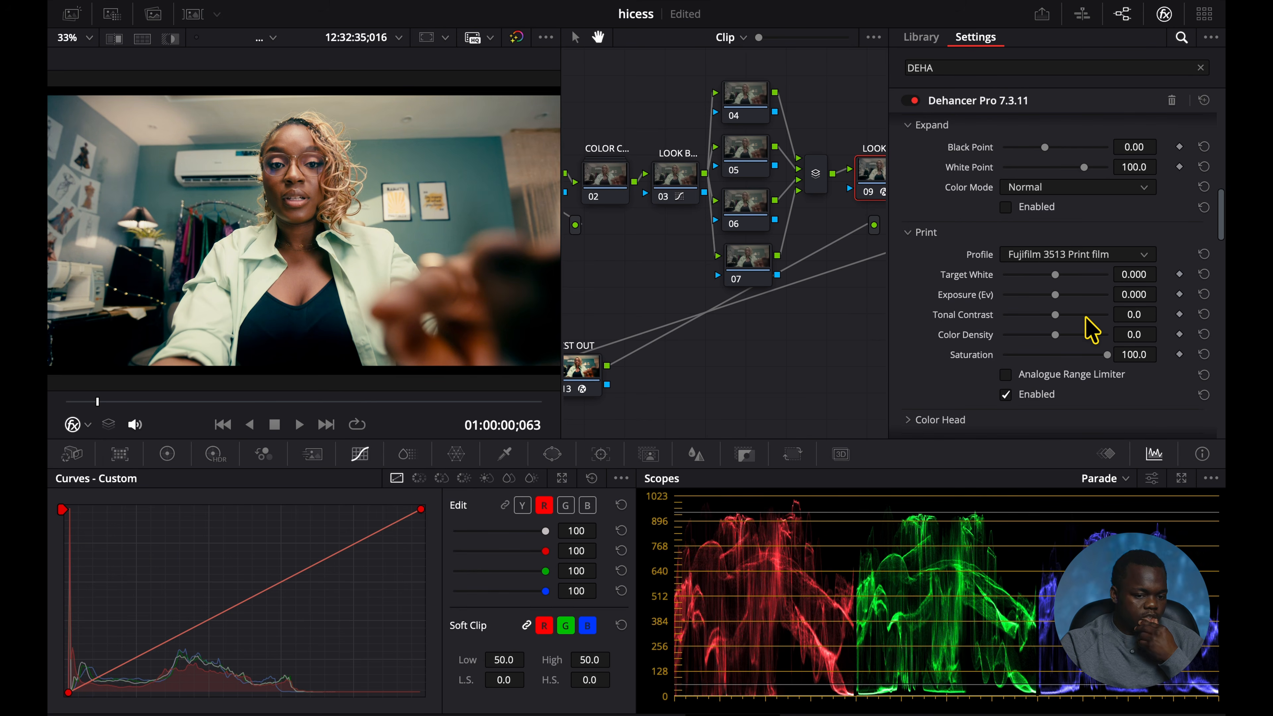
Close the Dehancer effect settings and open the COLOR CORRECTION compound node to show its inner node tree.
scroll(1092, 356, "down", 4)
scroll(1092, 356, "up", 1)
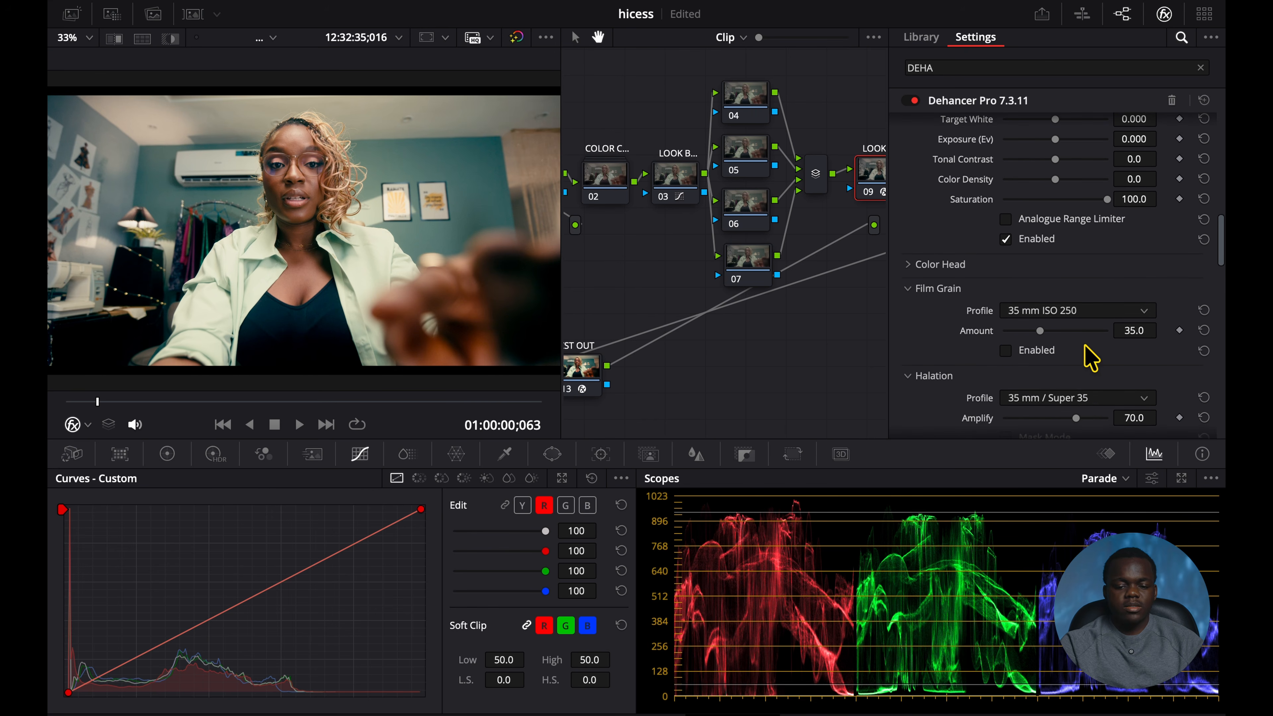
scroll(1091, 357, "up", 4)
scroll(1091, 357, "down", 7)
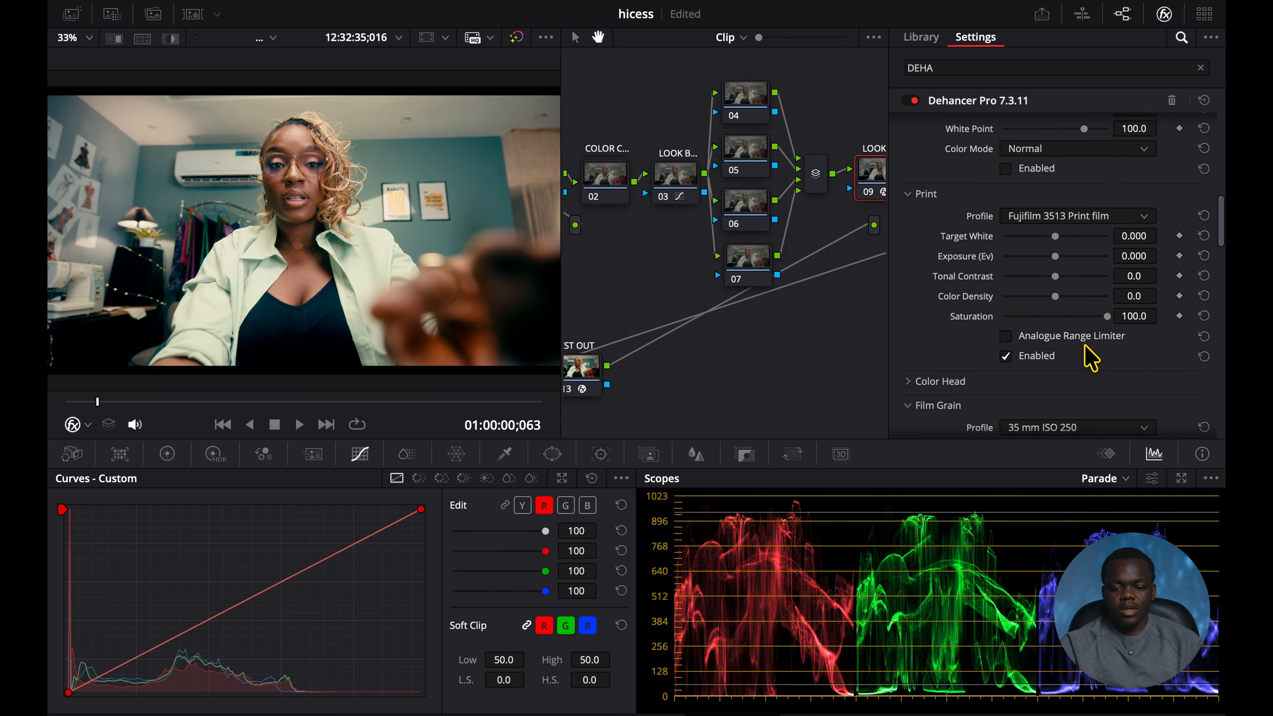
scroll(1090, 359, "down", 3)
left_click(1163, 14)
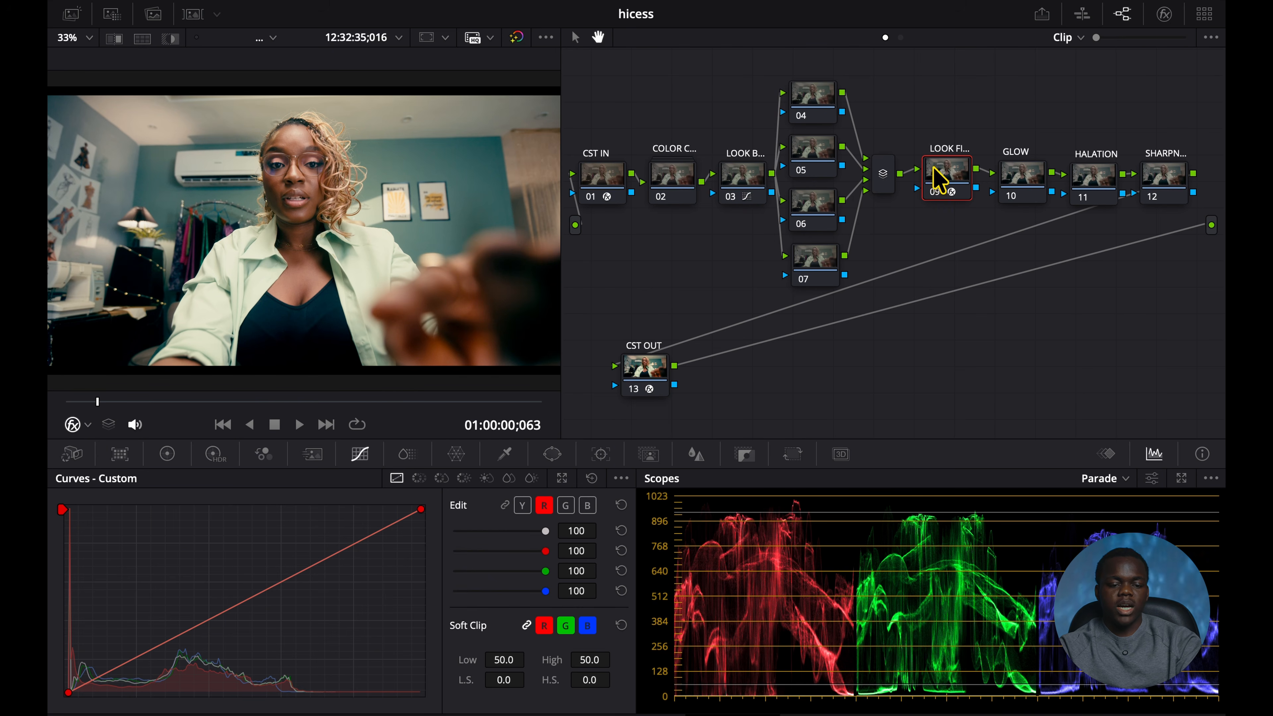
left_click_drag(940, 165, 942, 164)
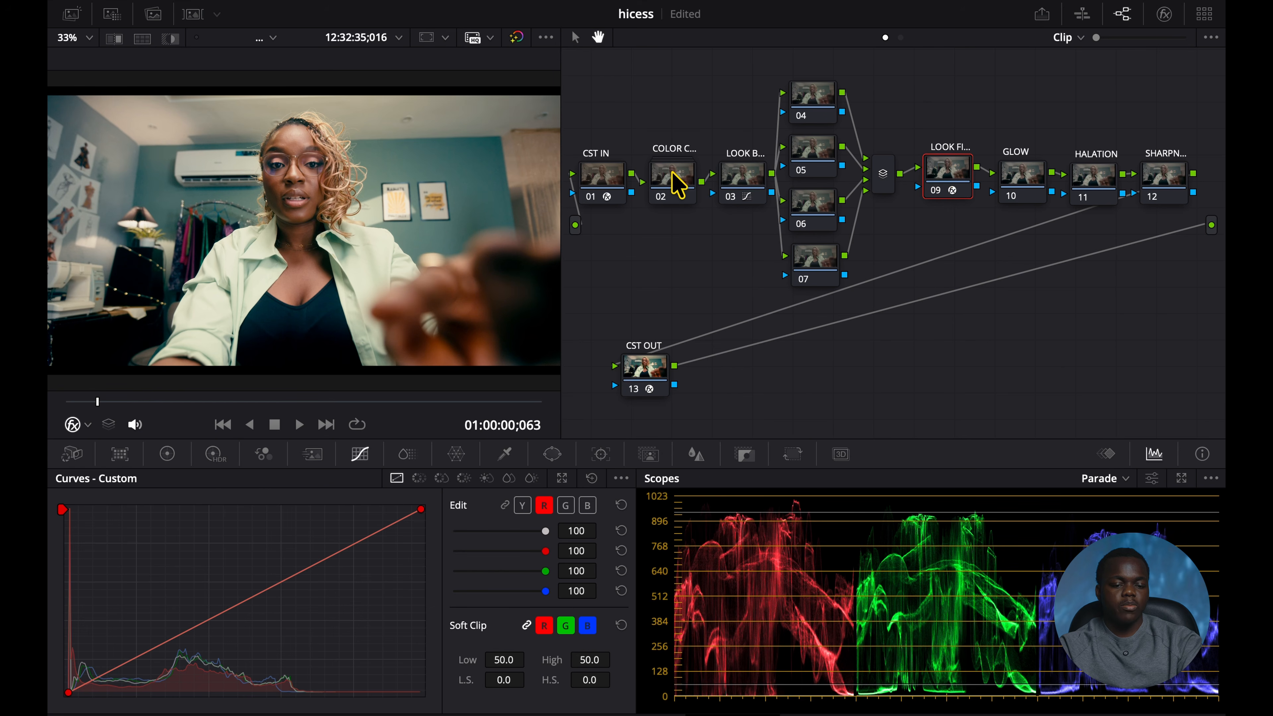
double_click(661, 155)
left_click_drag(769, 205, 826, 343)
Set the EXP node's Gain to 0.97 and its Gamma to 0.01 with the primary color wheels.
left_click(853, 177)
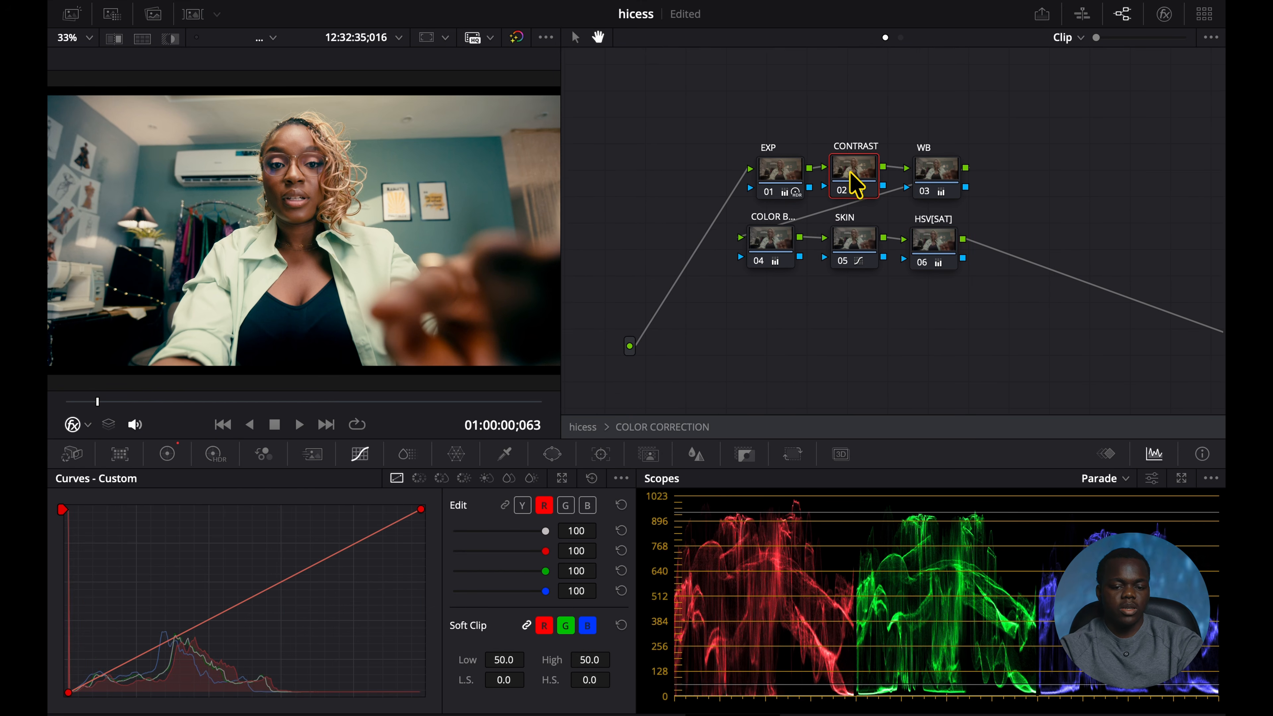
left_click(784, 172)
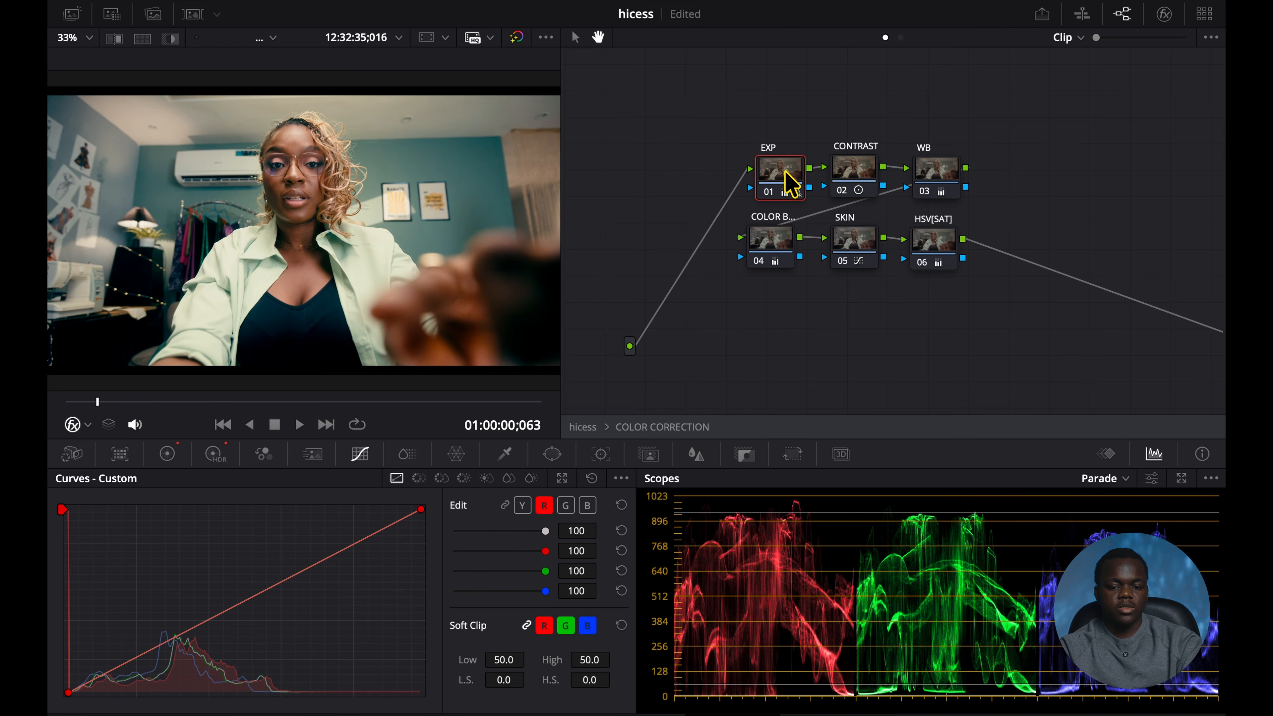
left_click(174, 452)
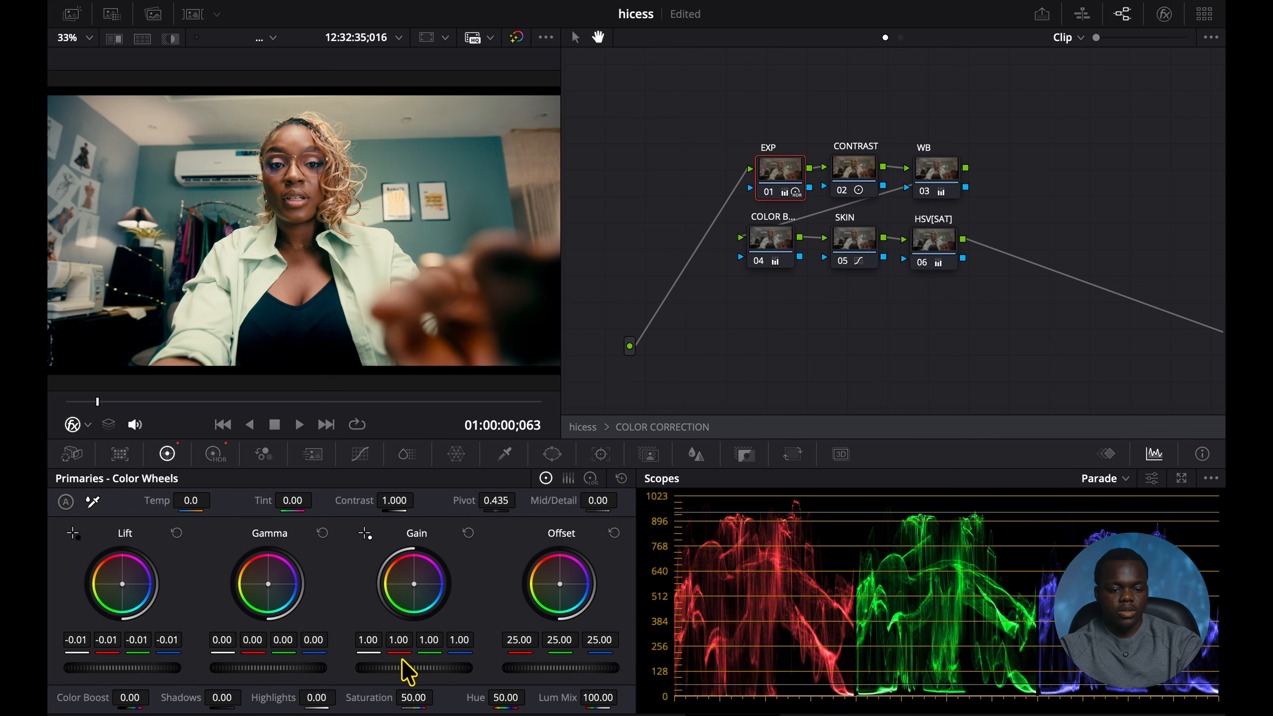
left_click_drag(414, 667, 407, 667)
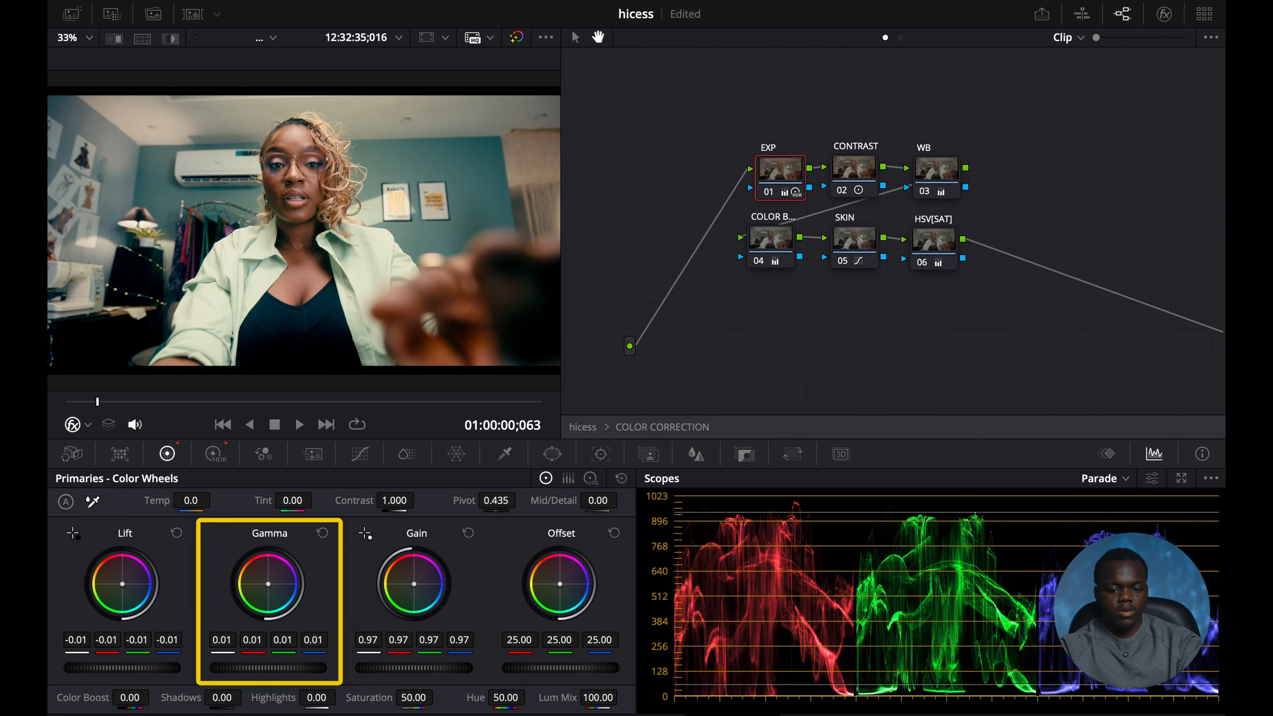
Set the CONTRAST node's contrast to 1.102 and slightly raise the gain on the HSV[SAT] node.
left_click(852, 178)
mouse_move(393, 500)
left_mouse_down()
mouse_move(381, 500)
mouse_move(397, 500)
left_mouse_up()
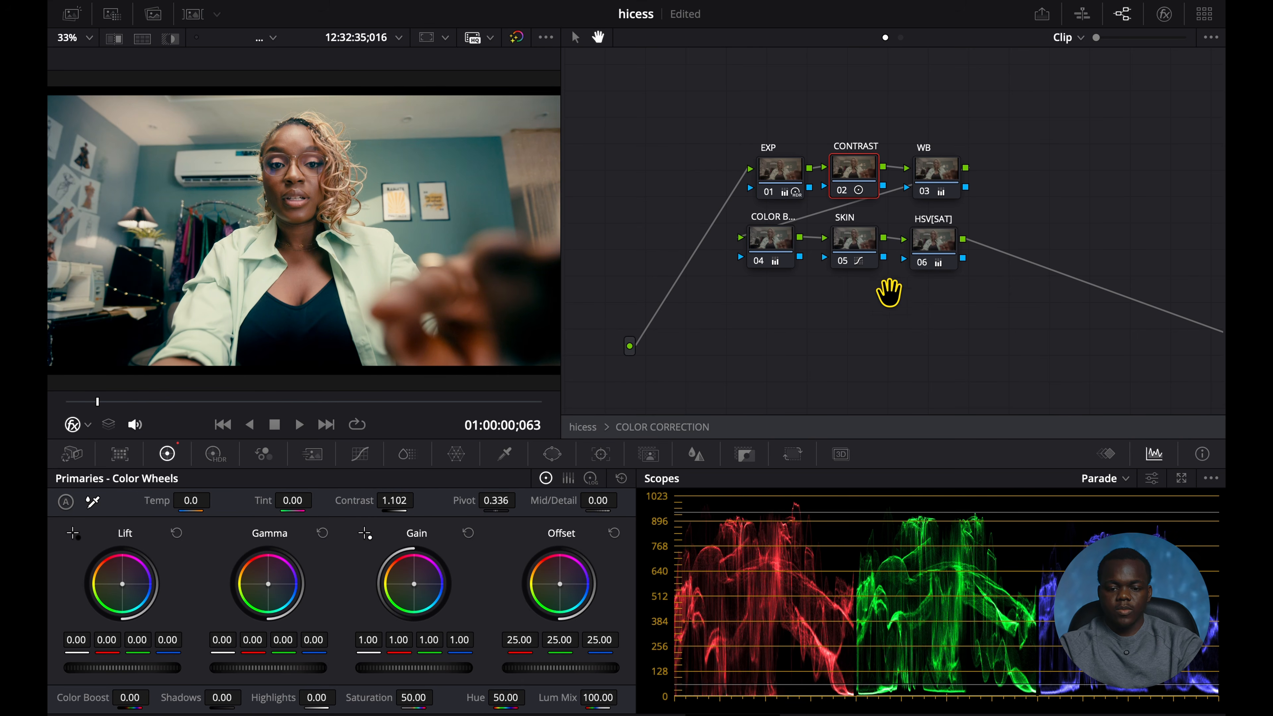
left_click(934, 262)
left_click_drag(408, 669, 418, 668)
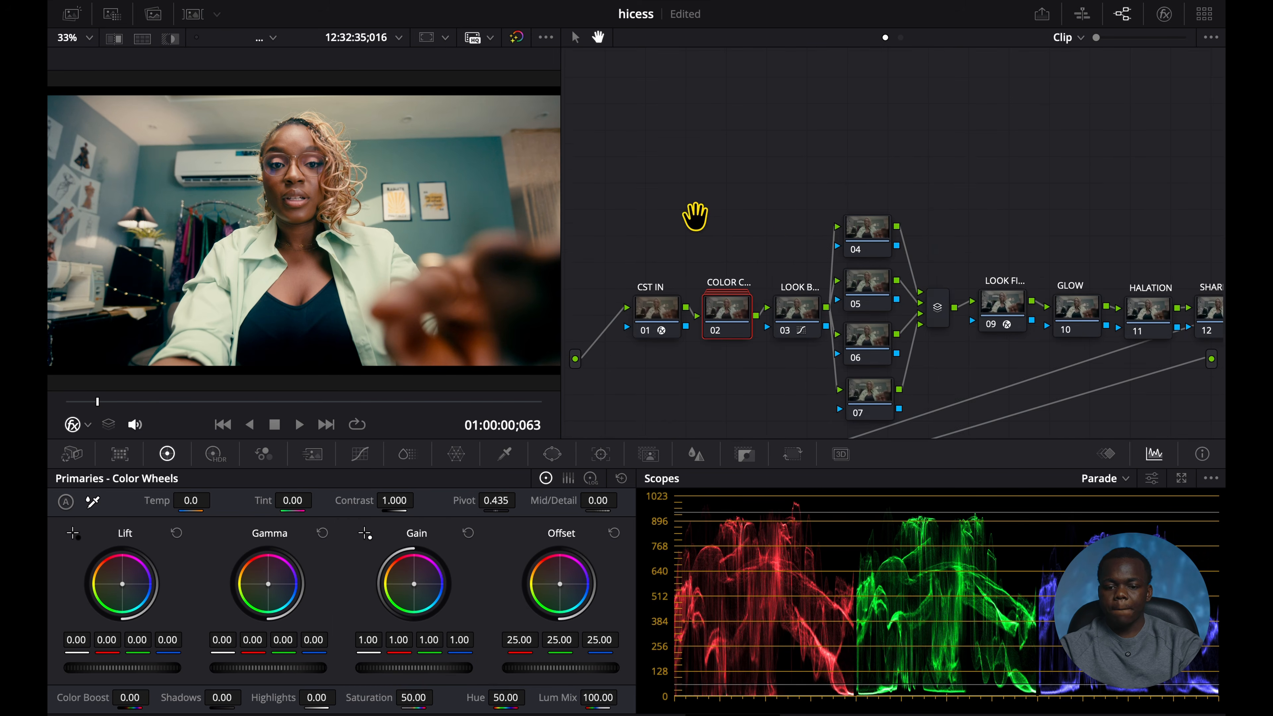
Return to the main node tree and label parallel node 04 GREENS.
left_click_drag(880, 181, 889, 94)
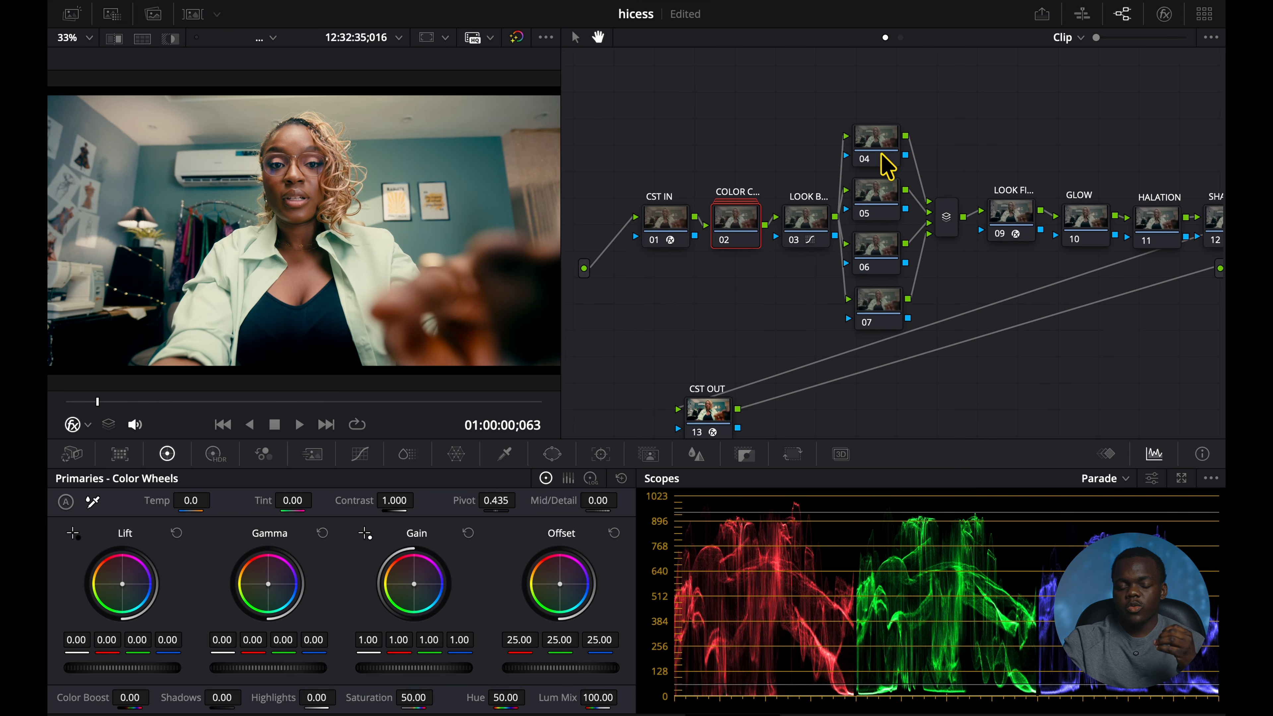
right_click(883, 162)
left_click(906, 177)
type("GREENS")
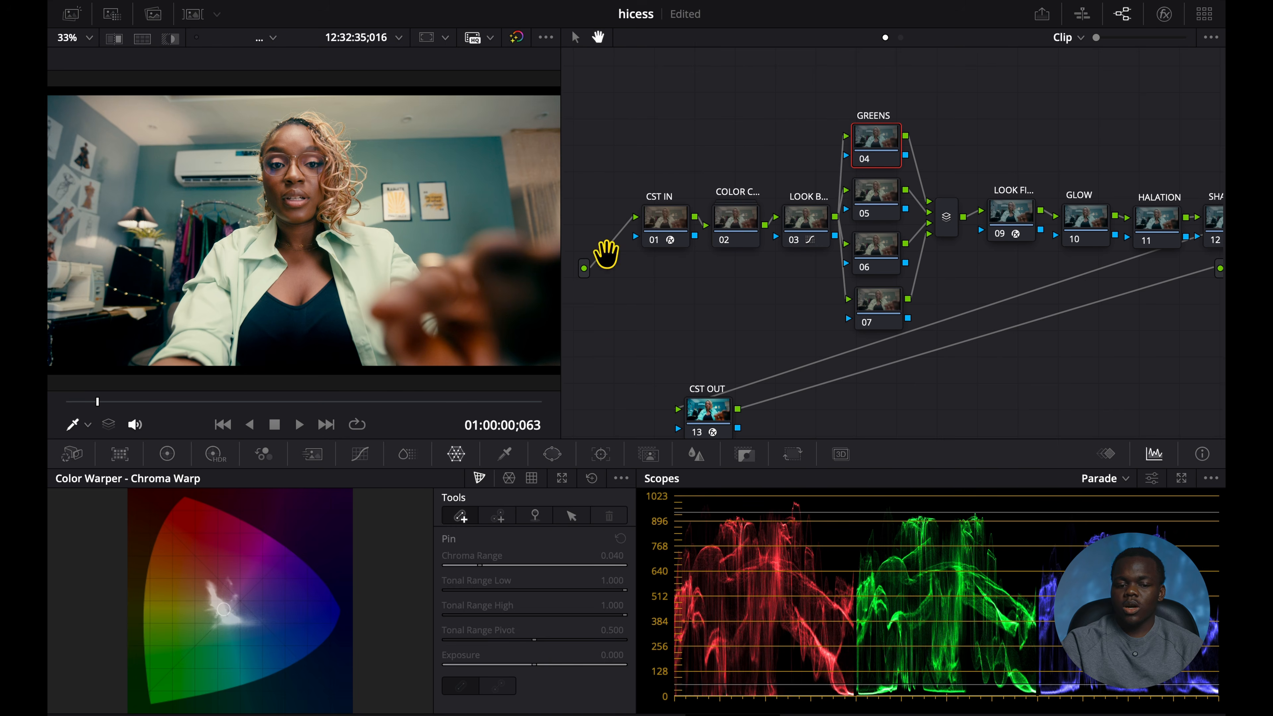
Sample the wall with Chroma Warp on the GREENS node, shift its color toward teal green, and disable the node.
left_click(464, 155)
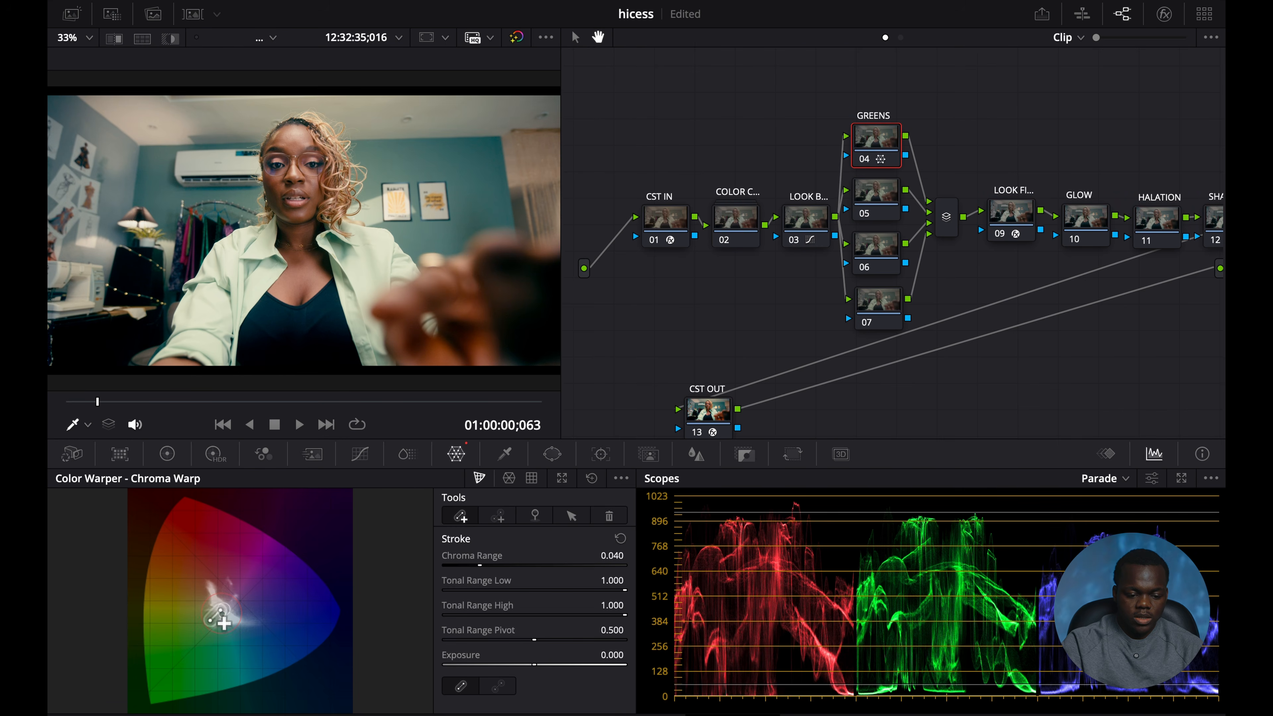
left_click_drag(222, 618, 224, 618)
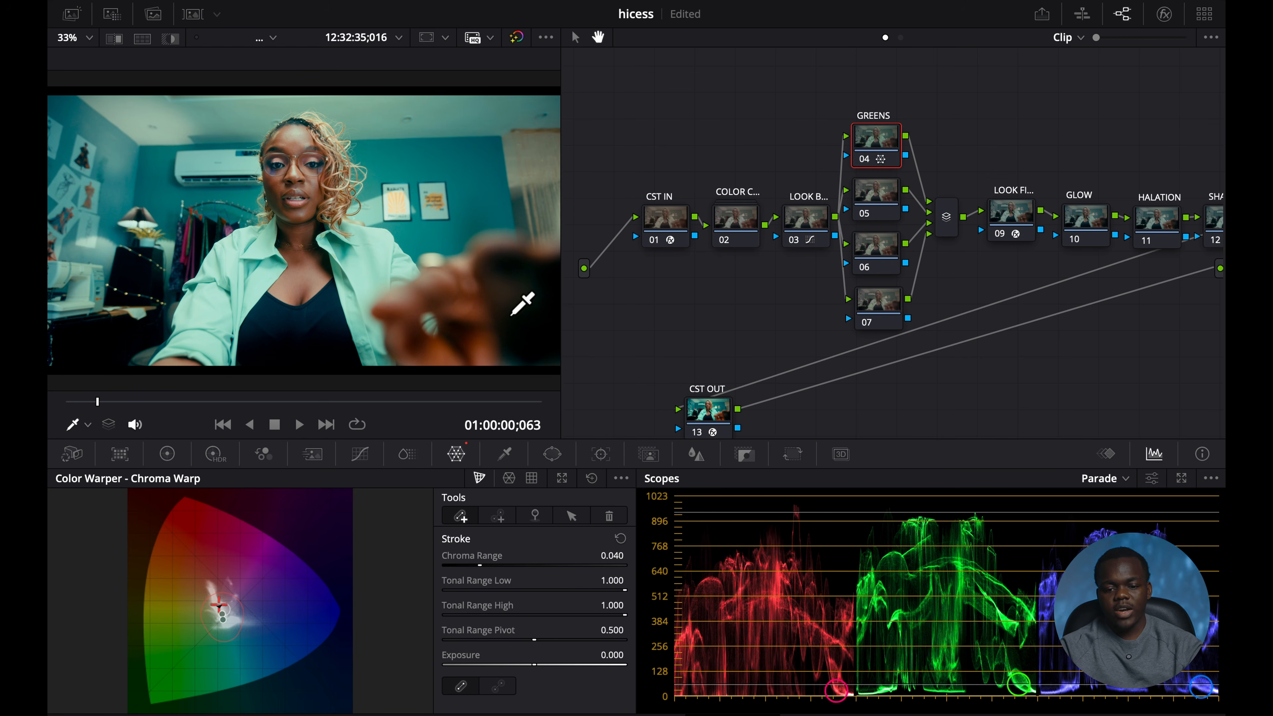
key("ctrl+d")
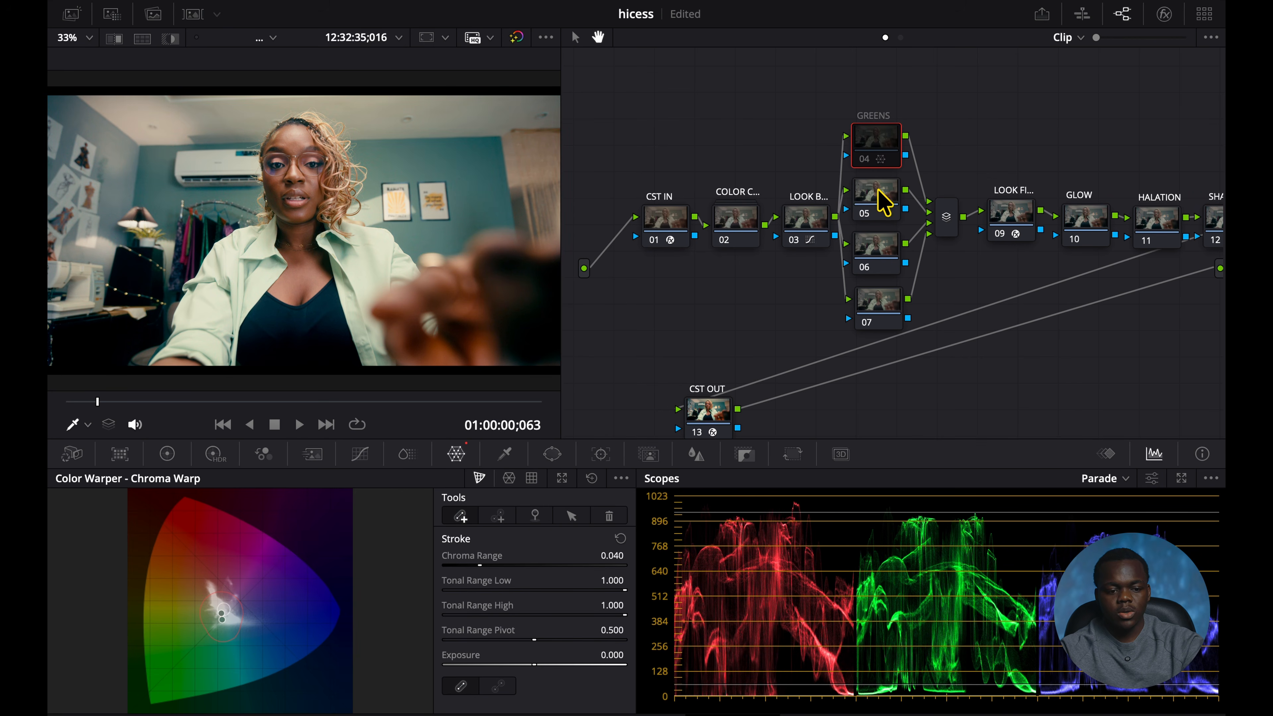
Sample the wall with Chroma Warp on node 05, shift its color toward blue, and toggle the node off.
left_click(879, 203)
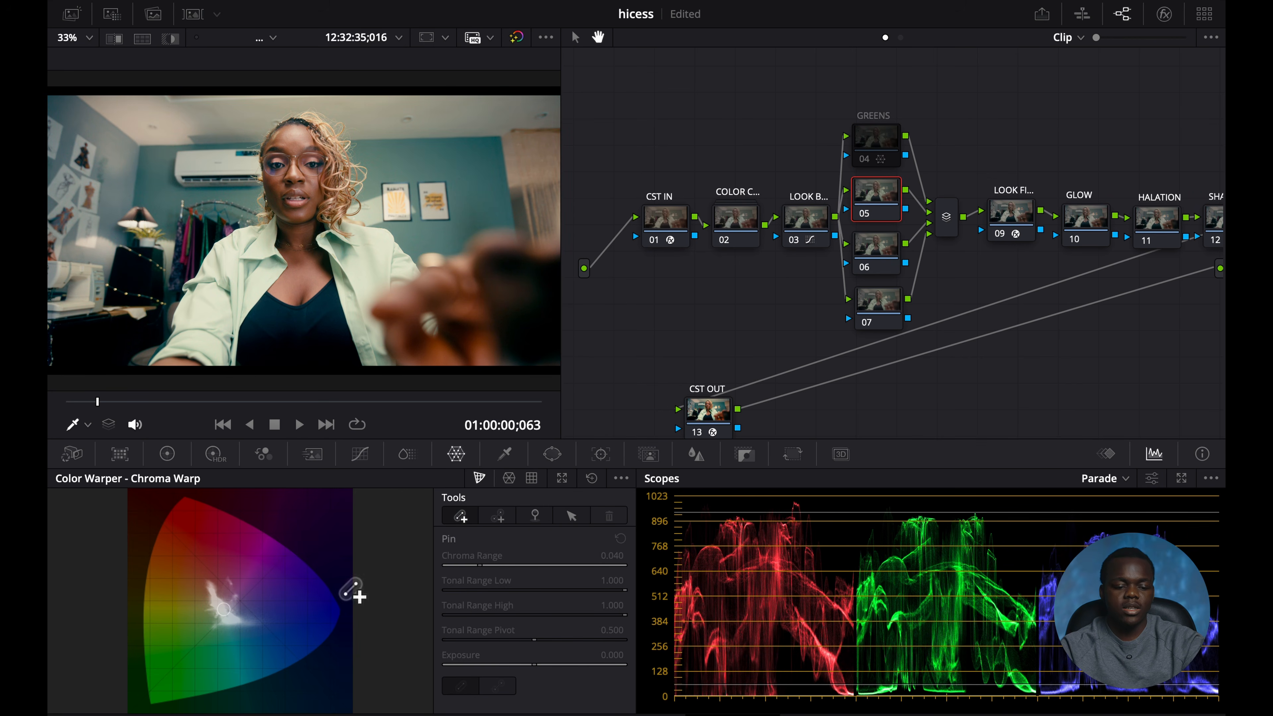
left_click(491, 183)
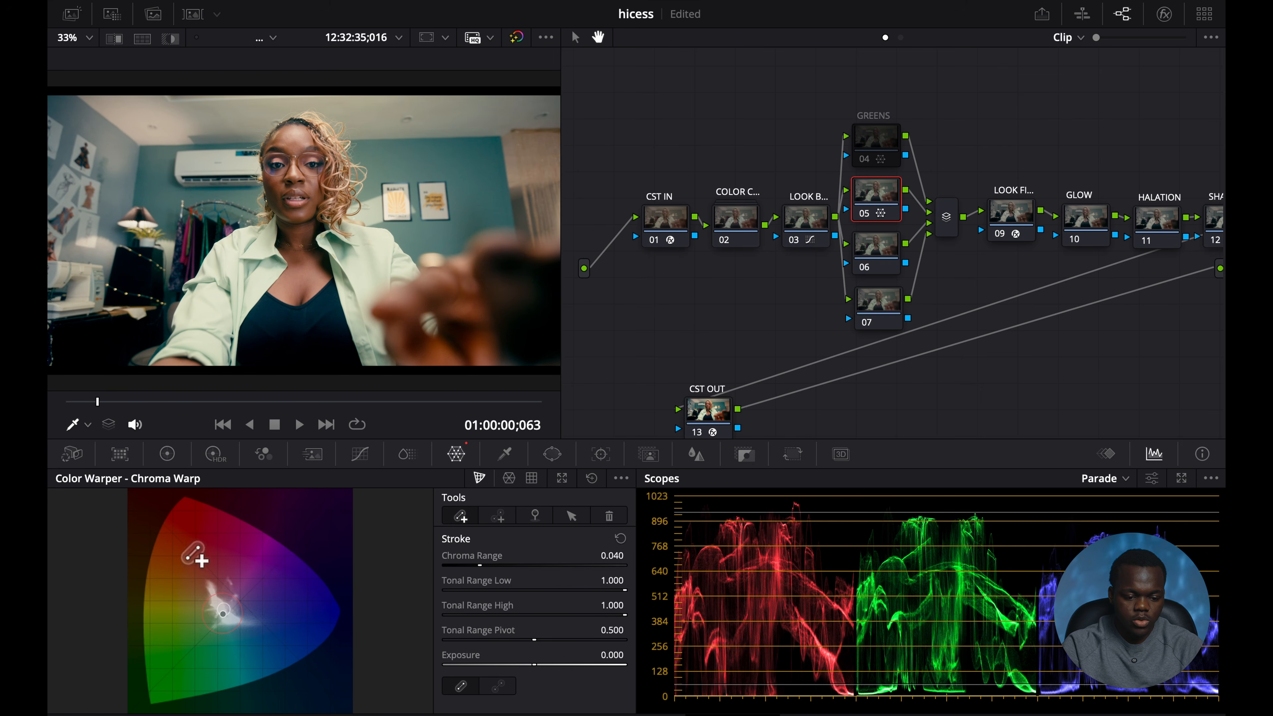
left_click_drag(225, 616, 230, 614)
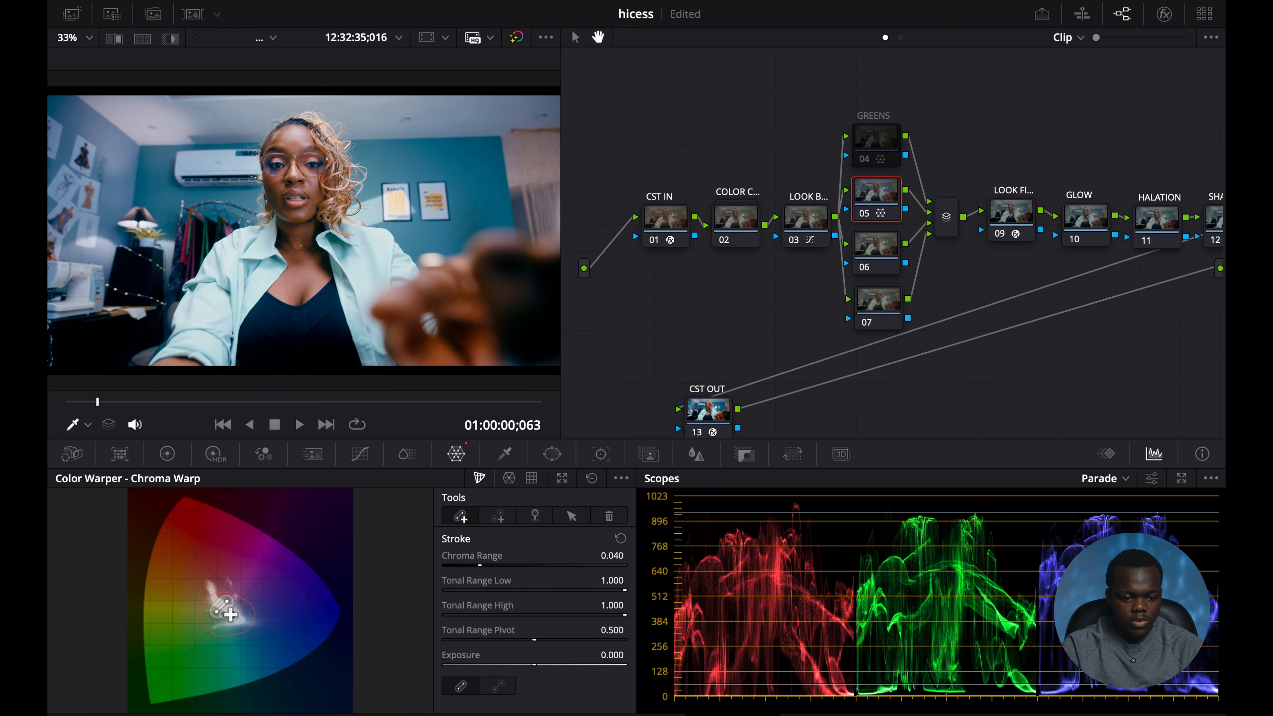
left_click_drag(231, 614, 229, 613)
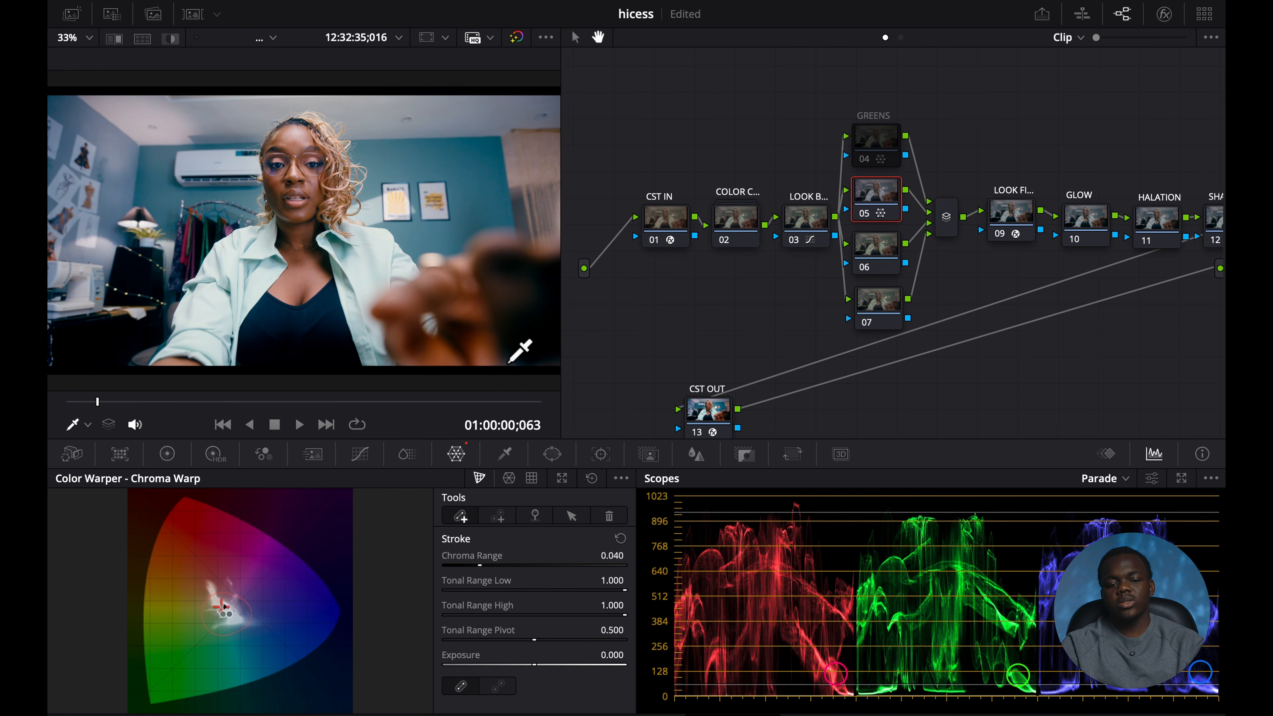
key("super+d")
key("super+d")
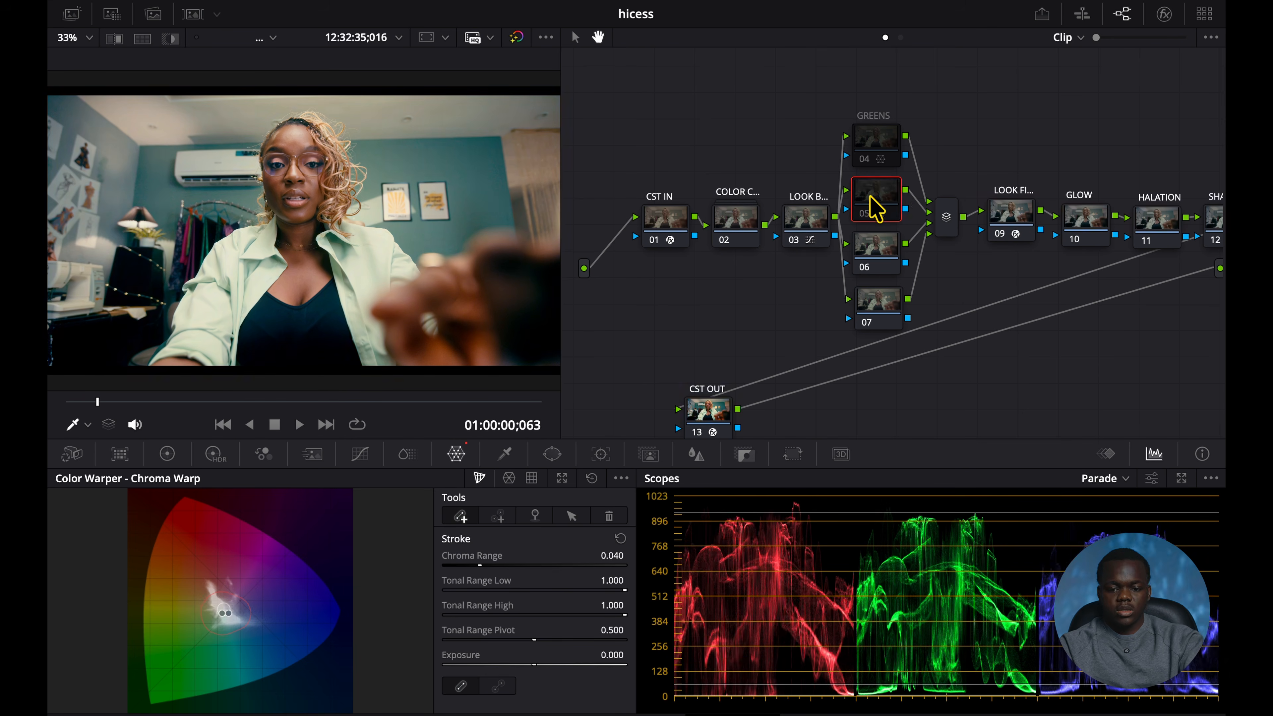
Enable the GREENS node and node 05 together to combine both color shifts.
key("super+d")
left_click(873, 144)
key("super+d")
left_click(882, 198)
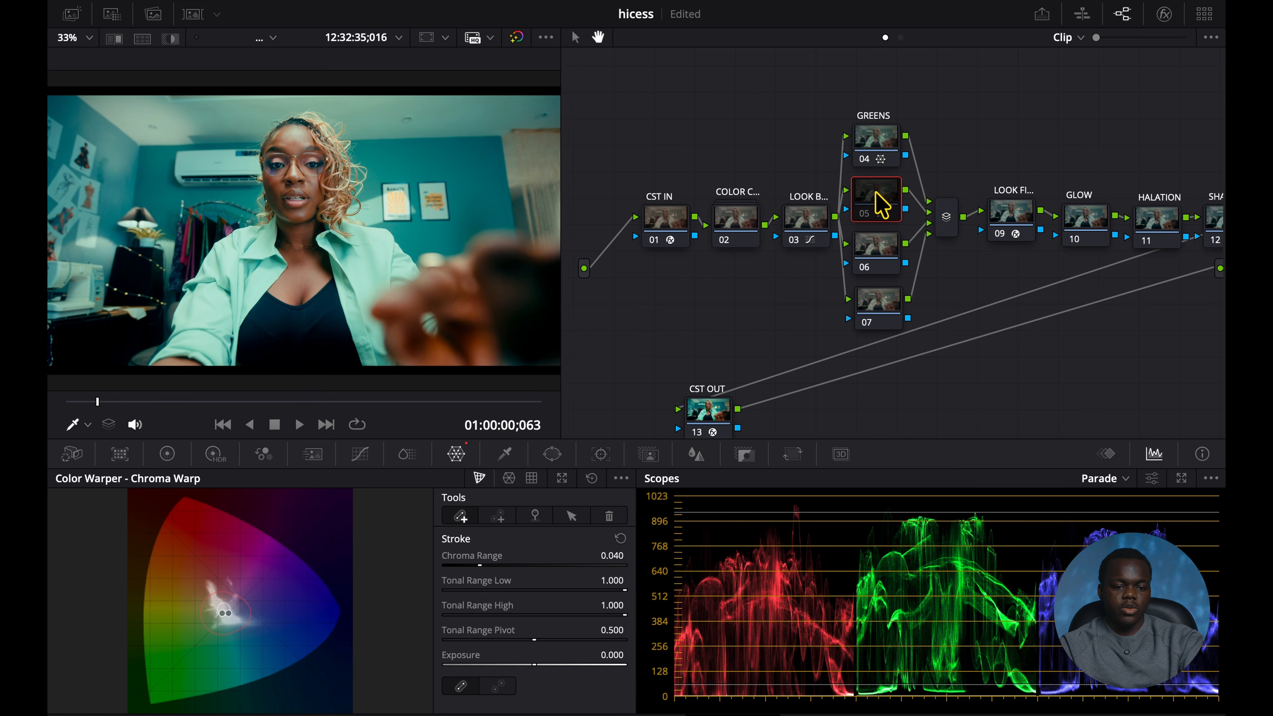
key("super+d")
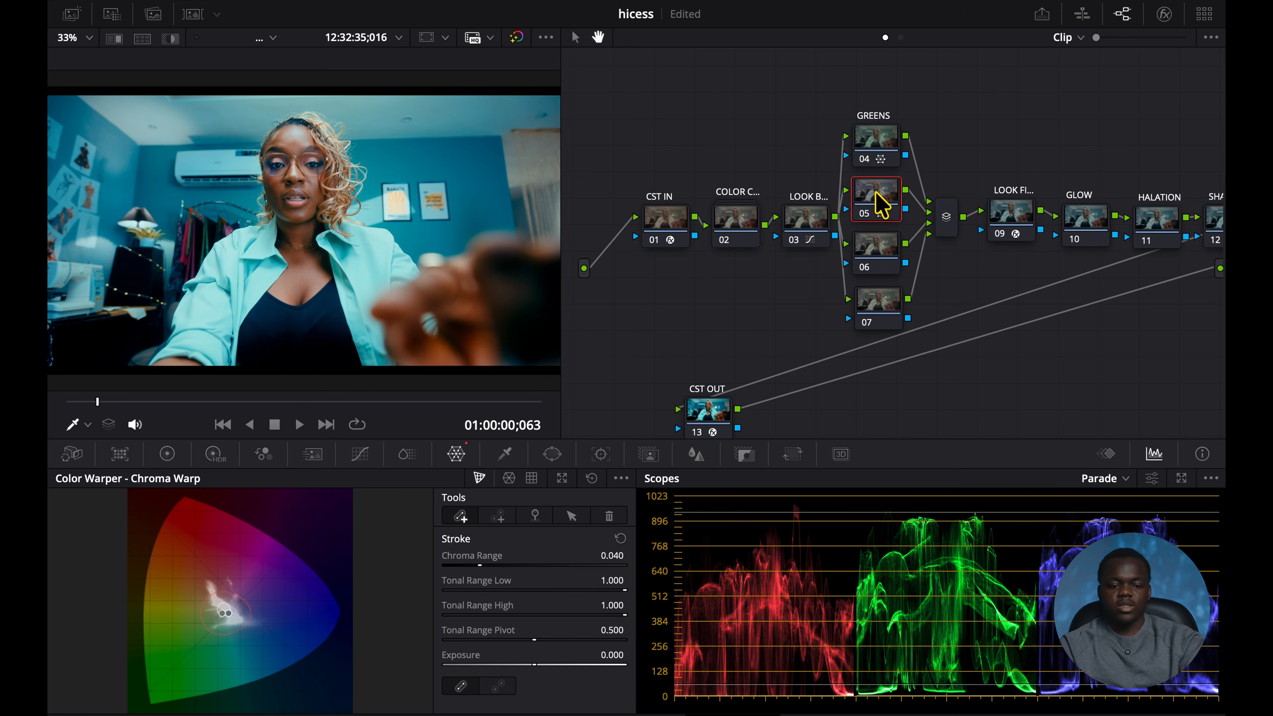
Disable both the GREENS node and node 05, and re-enable only GREENS.
key("super+d")
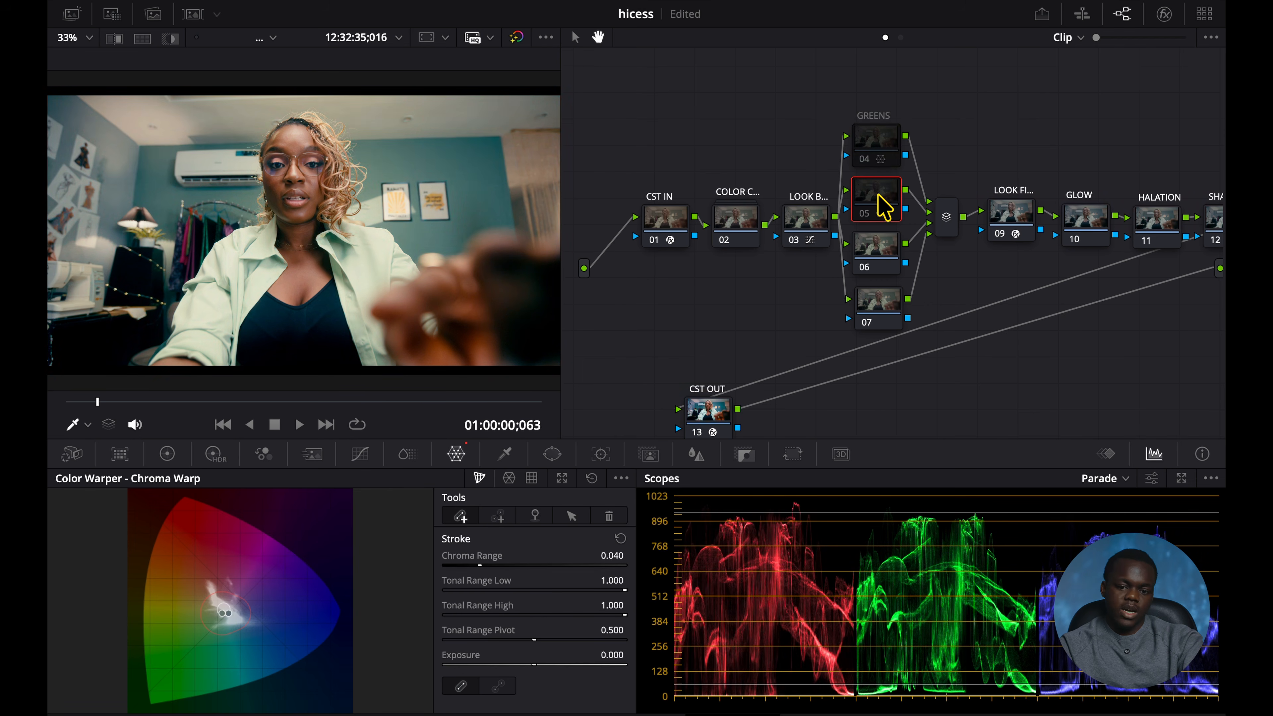
left_click(875, 160)
key("super+d")
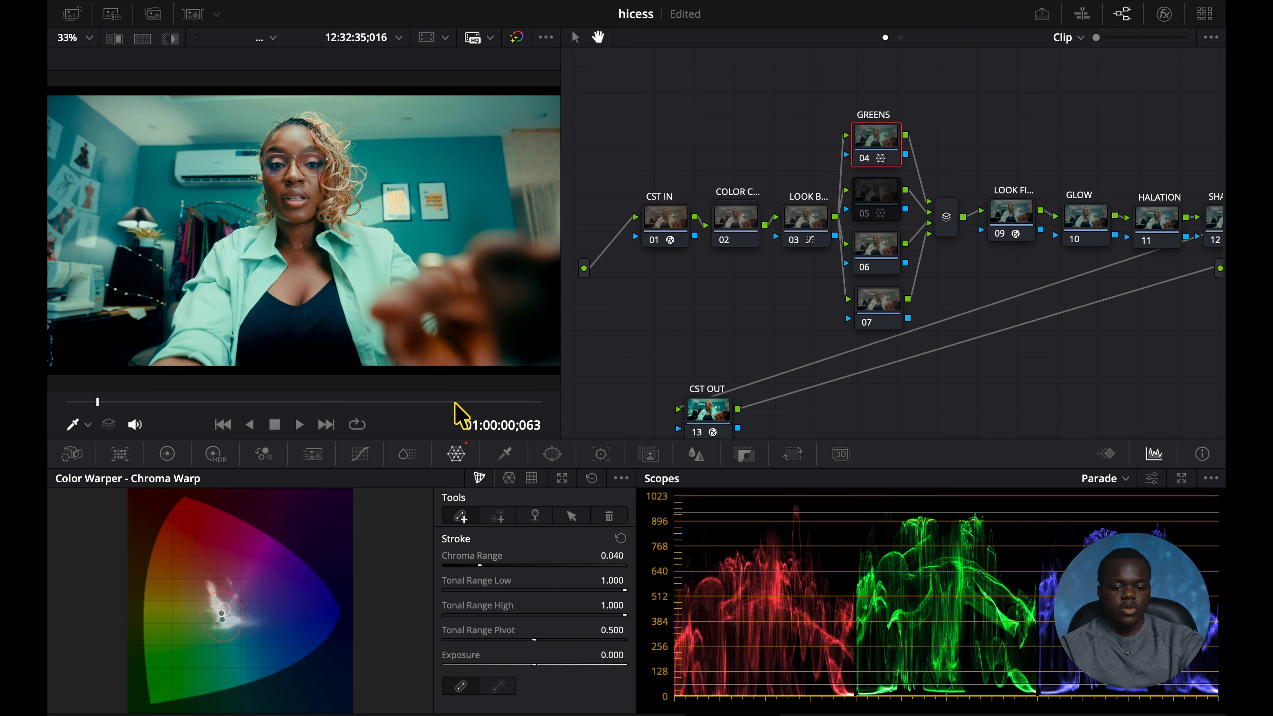
Reset the Chroma Warp on the GREENS node, resample the wall, and shift its color slightly toward teal blue.
left_click(591, 479)
left_click(451, 161)
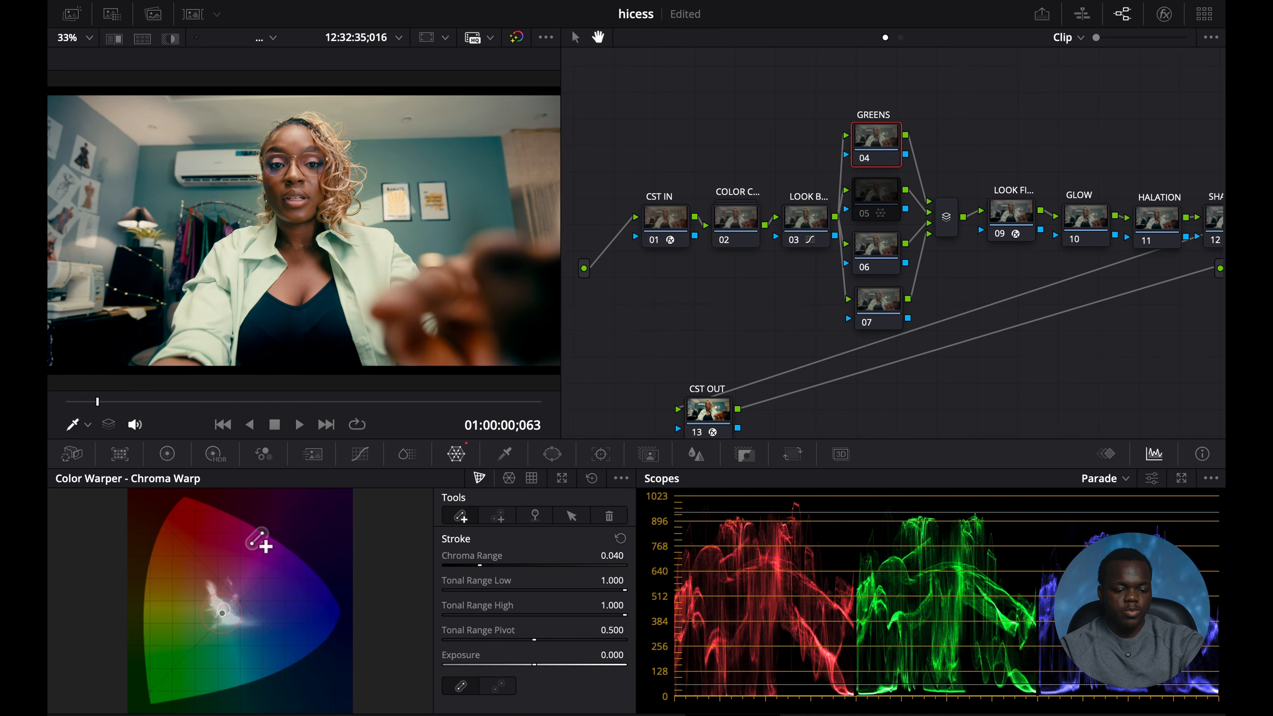
left_click_drag(221, 616, 225, 615)
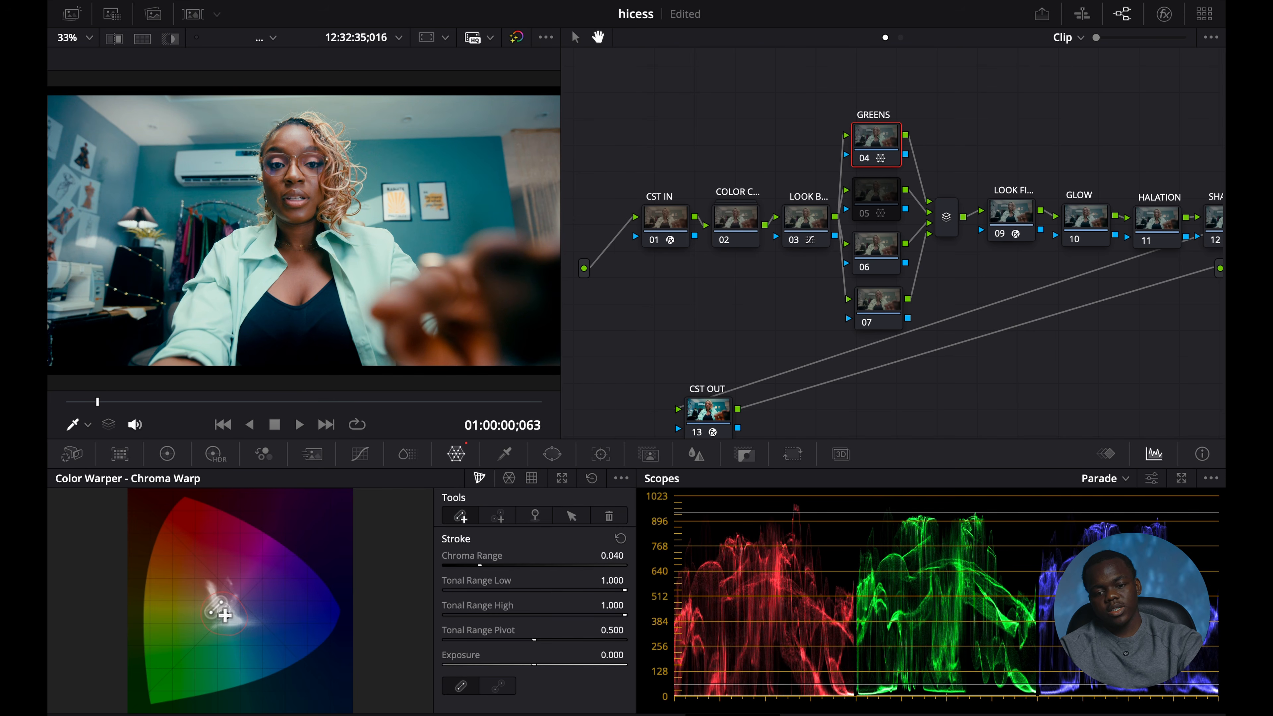
Reset the grade of parallel node 05 and label it SKIN.
left_click(875, 207)
right_click(874, 207)
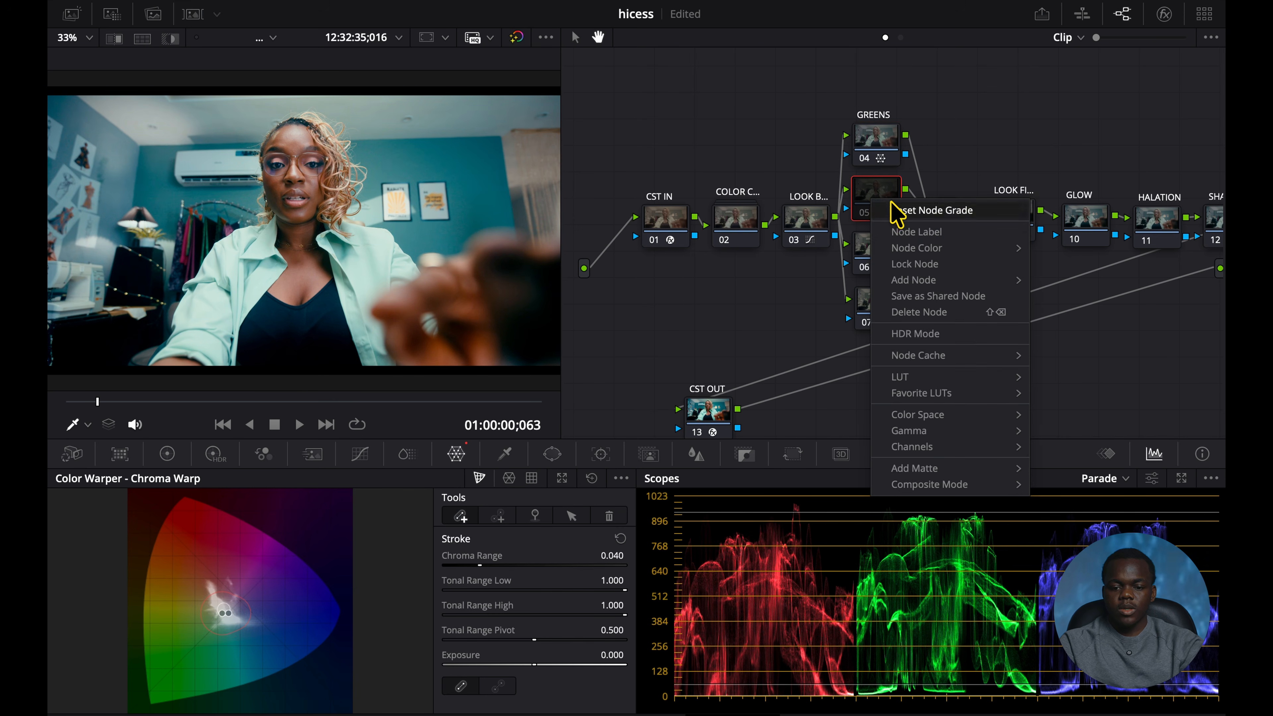
left_click(895, 210)
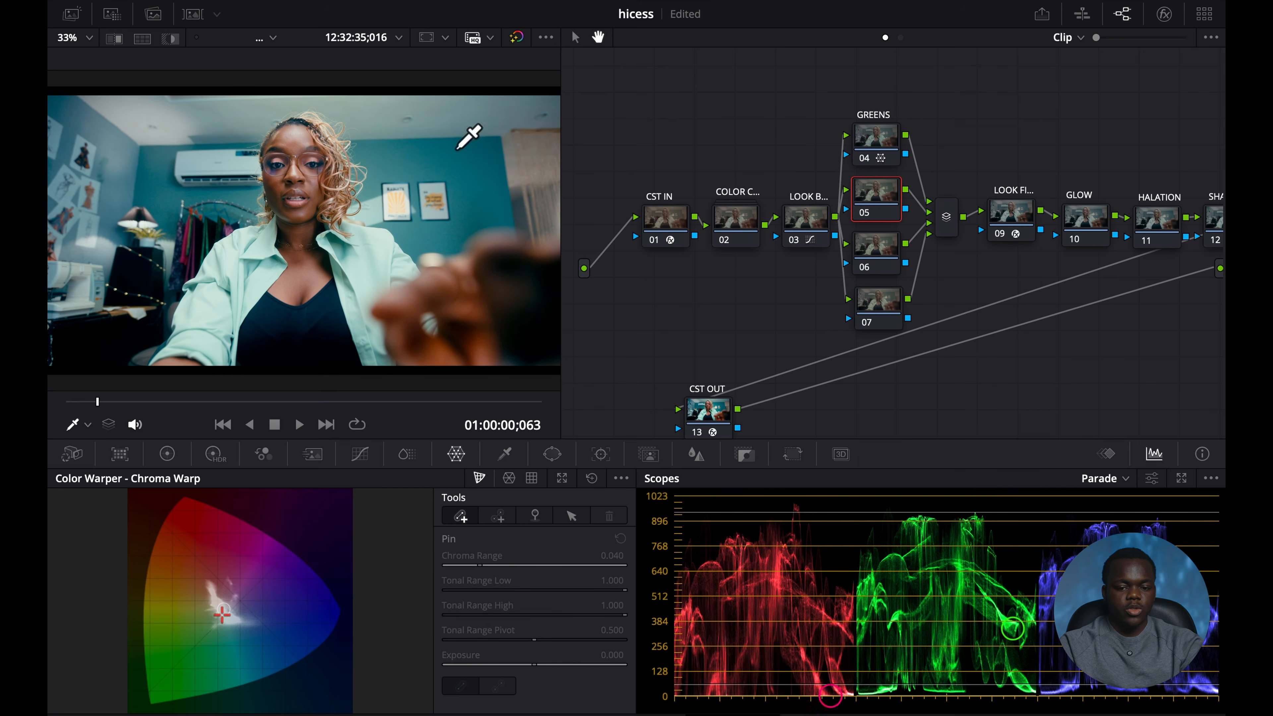
right_click(896, 211)
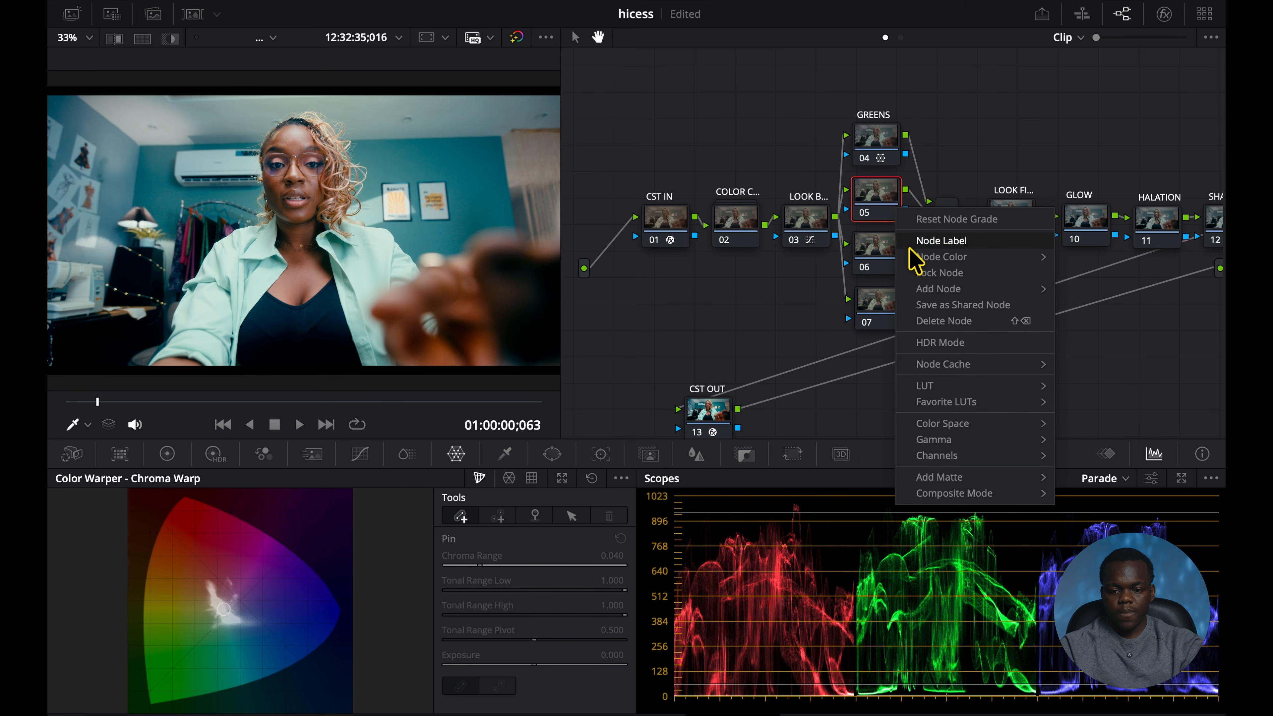
left_click(937, 240)
type("SKIN")
key("Return")
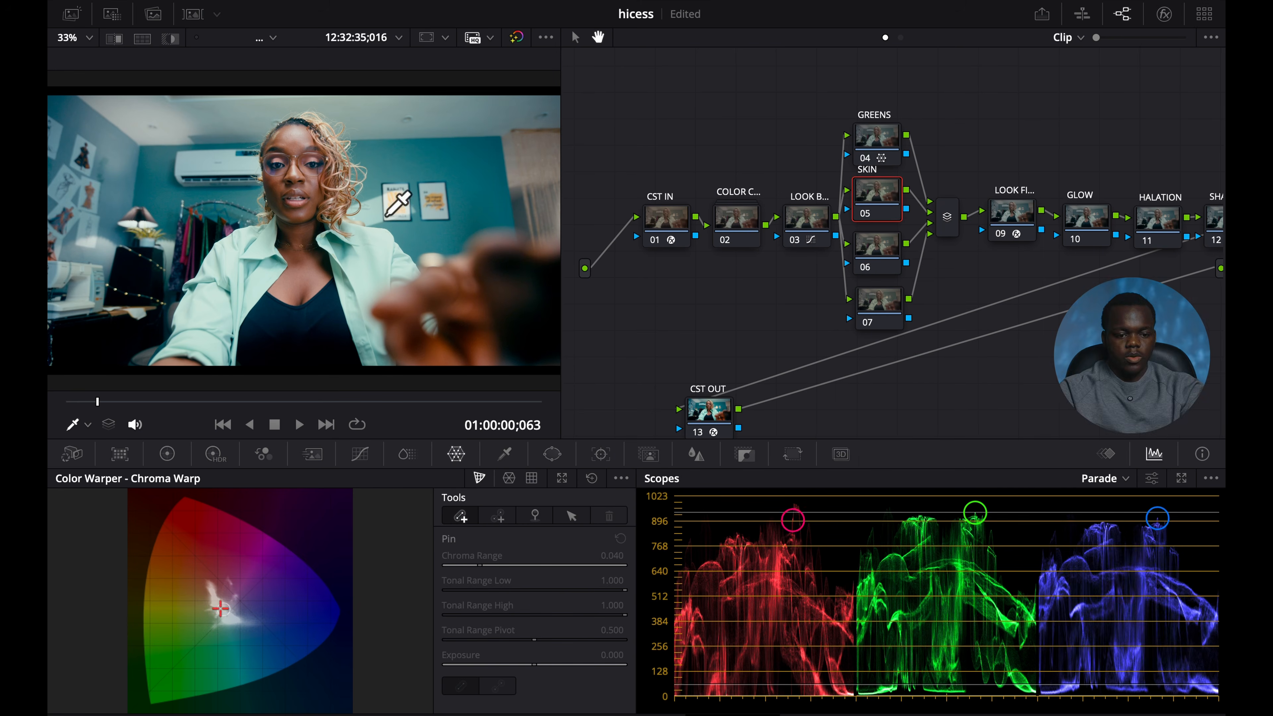
Try sampling the subject's skin with Chroma Warp on the SKIN node and shifting it toward orange-red.
left_click_drag(304, 288, 296, 261)
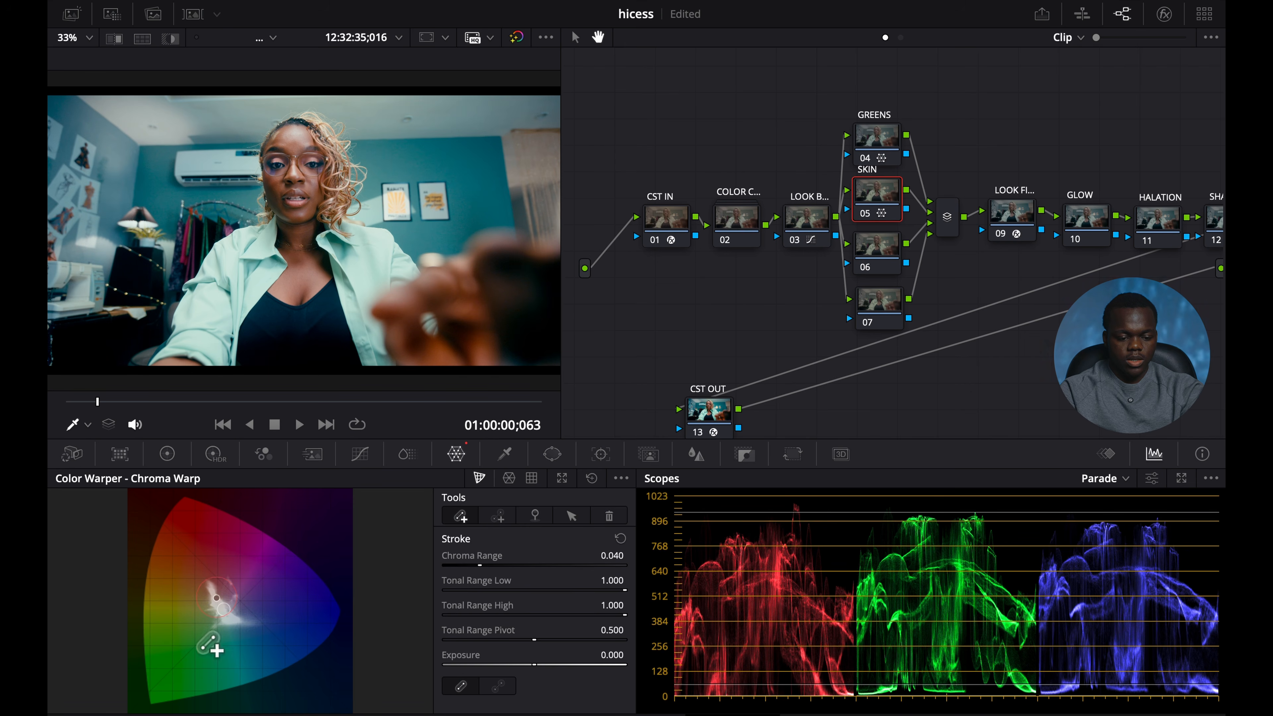
left_click_drag(218, 599, 216, 595)
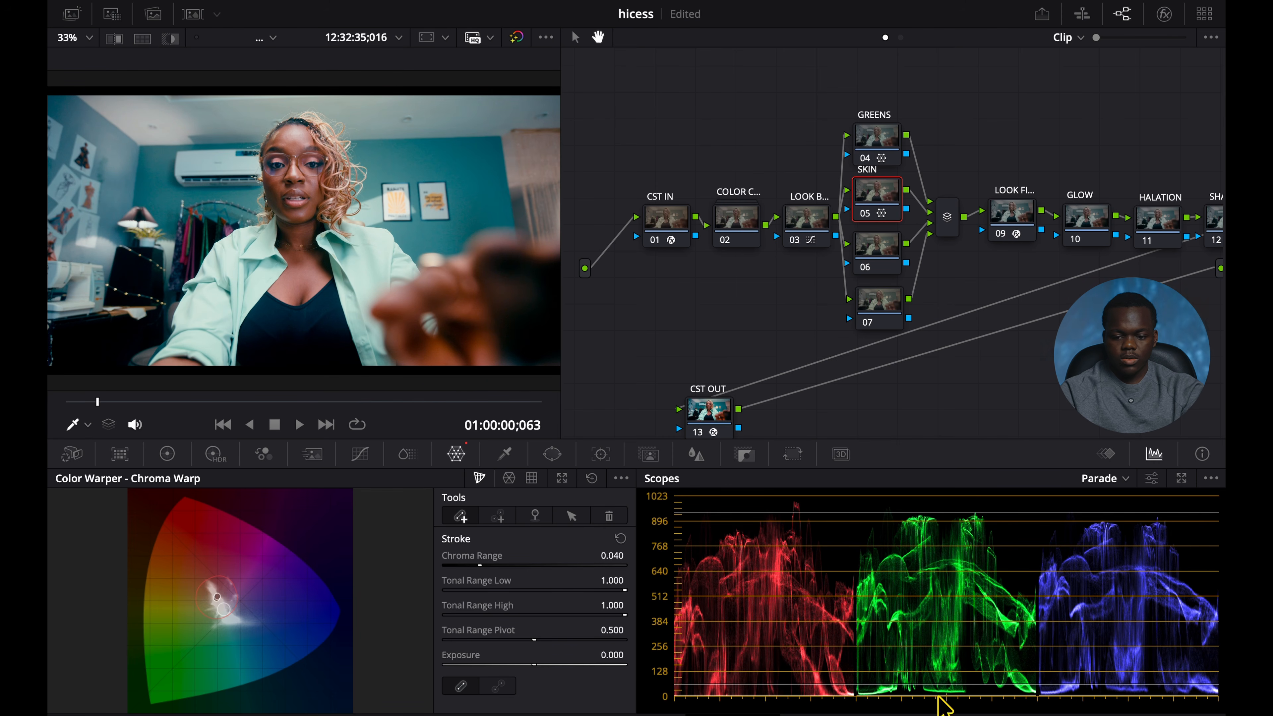
Using the Vectorscope as reference, replace the SKIN node's stroke with a new skin sample, nudge it slightly toward red, and compare before and after.
left_click(1100, 478)
left_click(1110, 544)
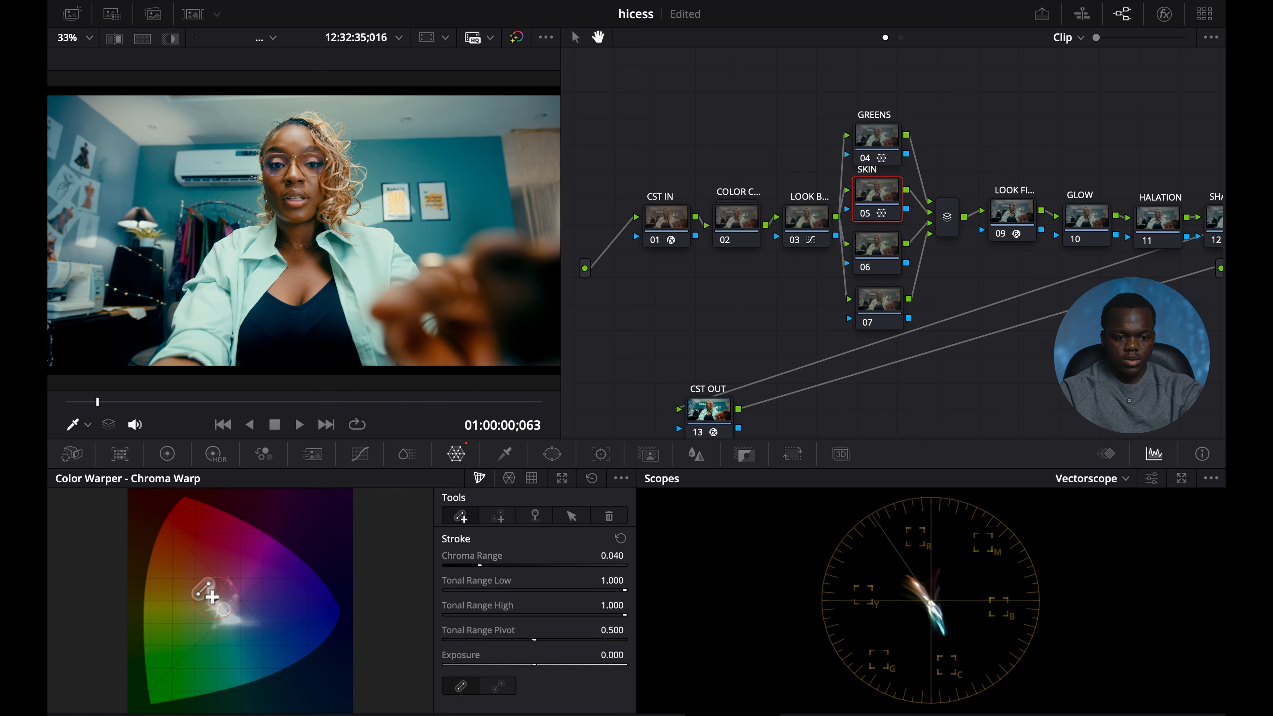
left_click(609, 515)
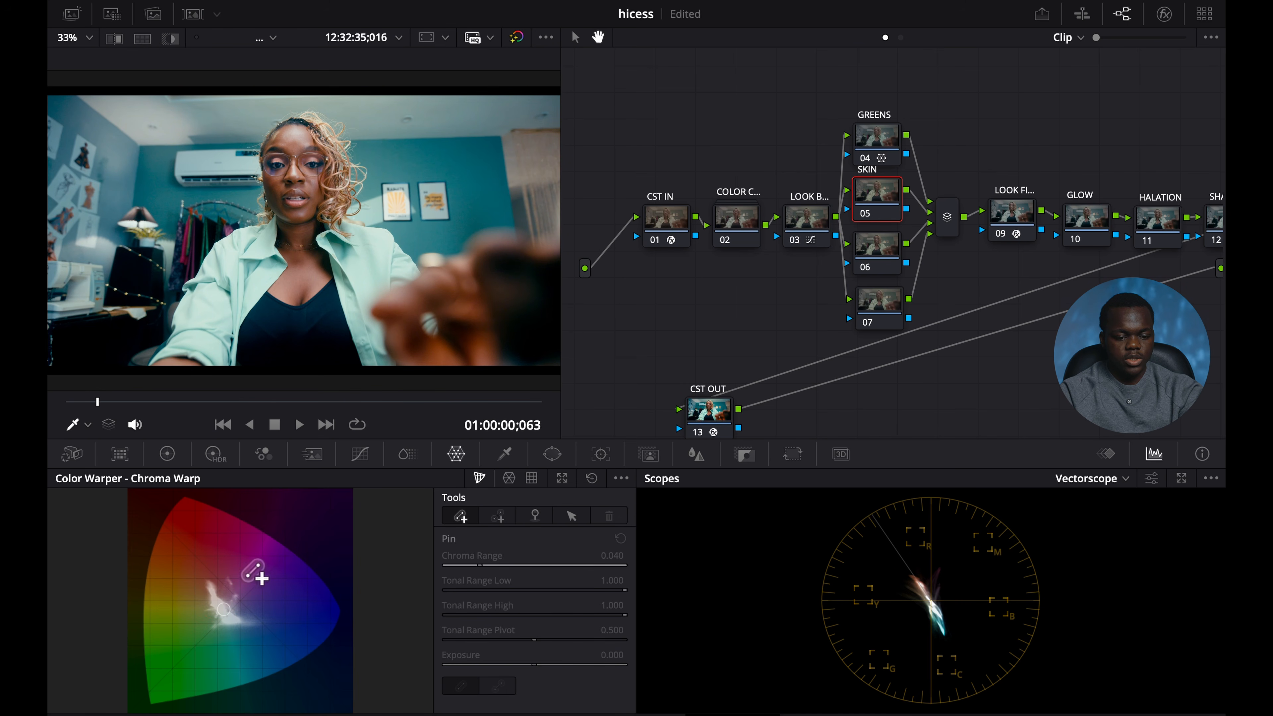
left_click(300, 264)
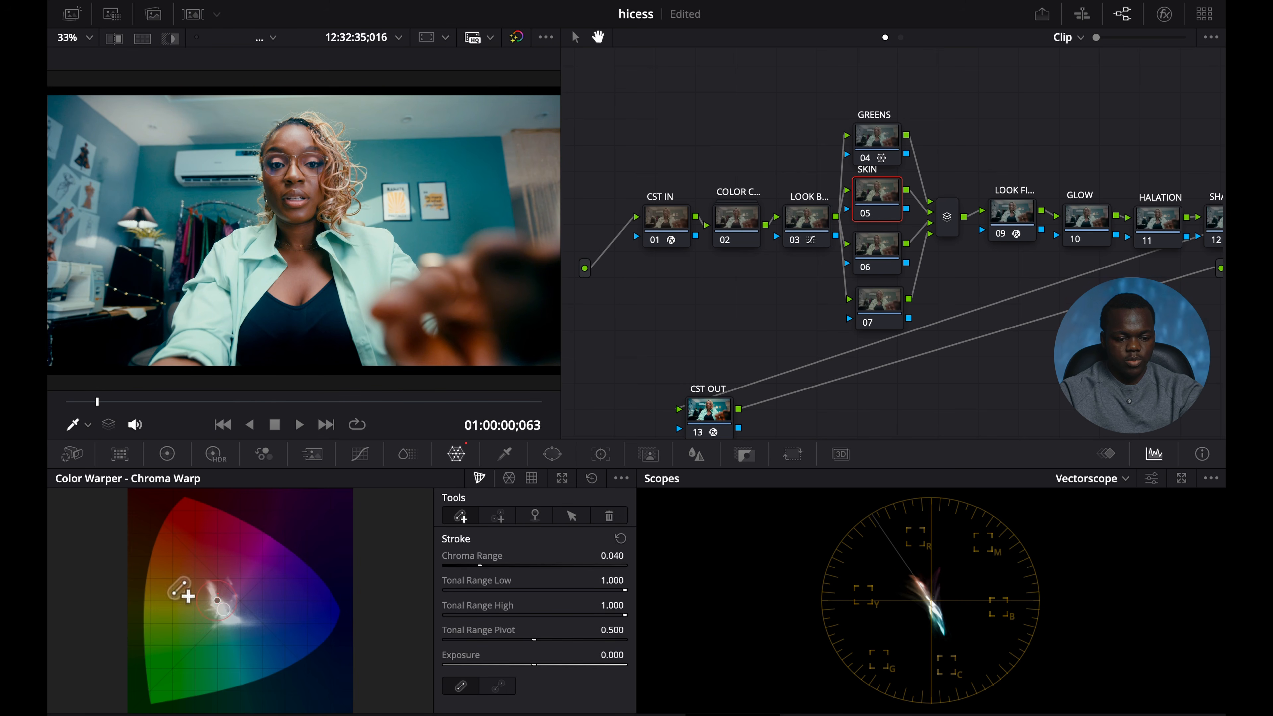
left_click_drag(218, 599, 216, 598)
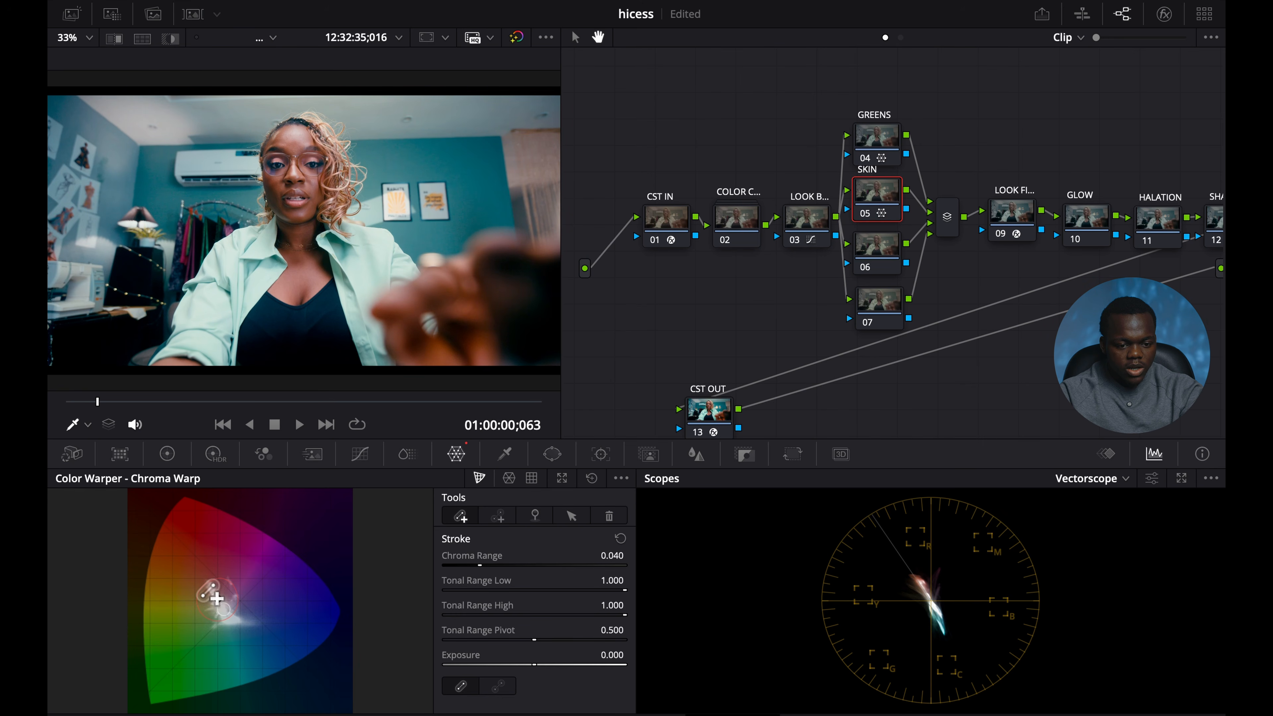
left_click_drag(216, 598, 216, 599)
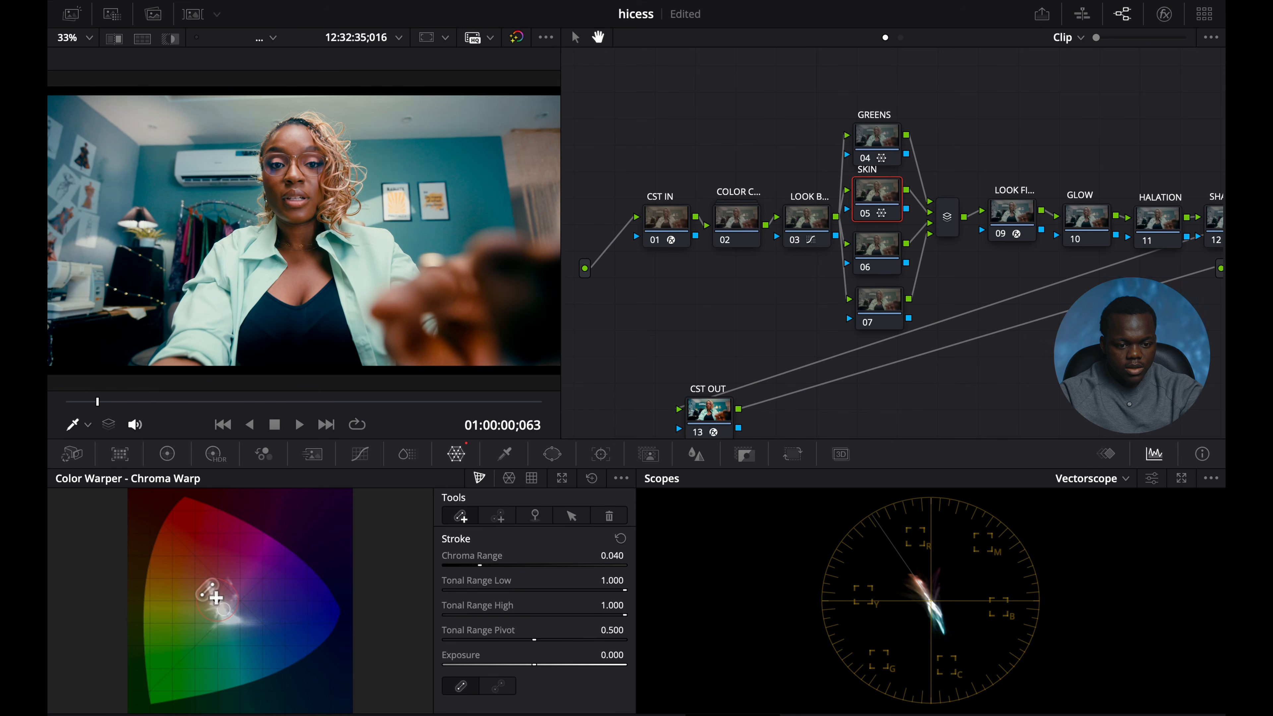
key("super+d")
key("super+d")
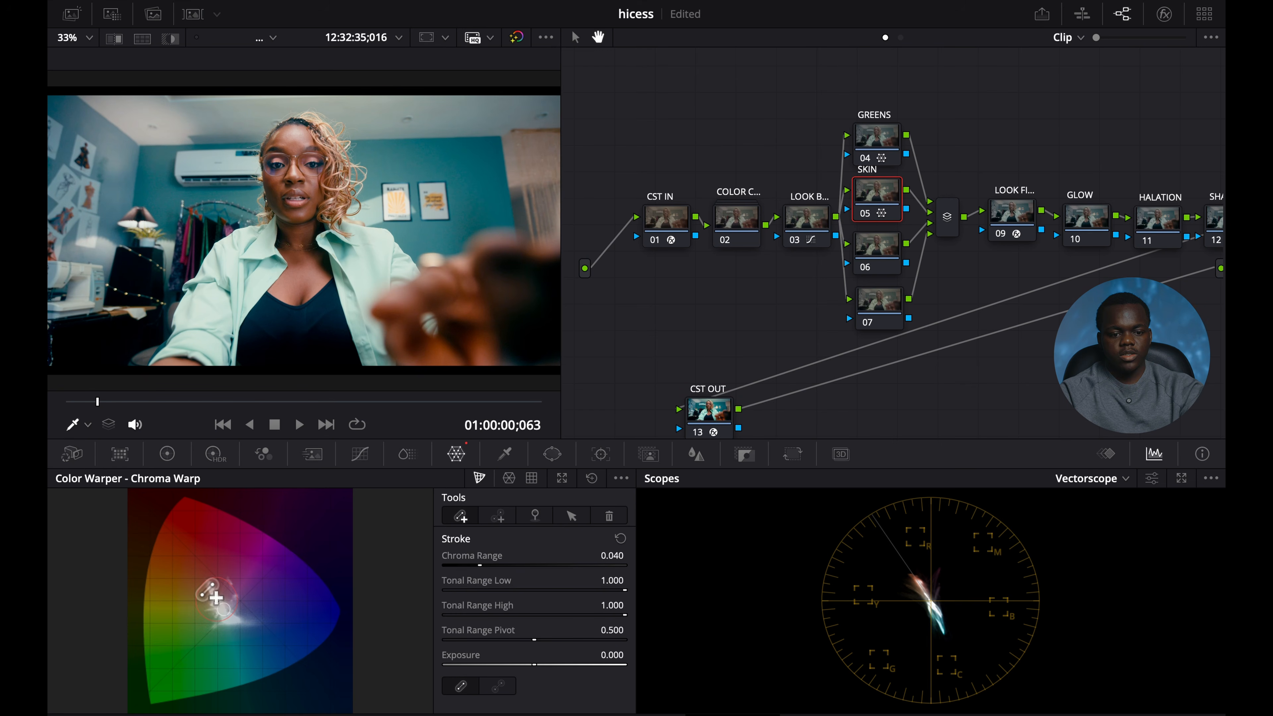
Add a gradient window on node 06 covering the image's right side, with softness about 10.14, rotation about -89.49 and pan about 43.85.
left_click(884, 254)
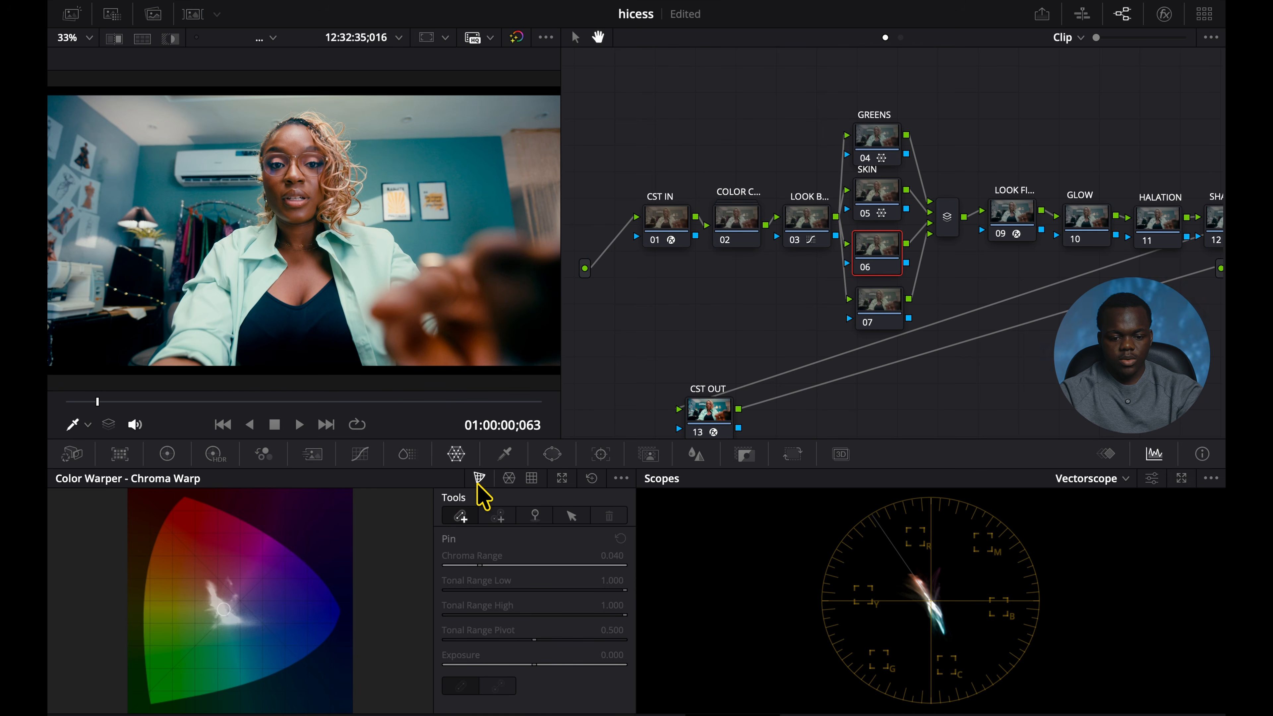
left_click(551, 454)
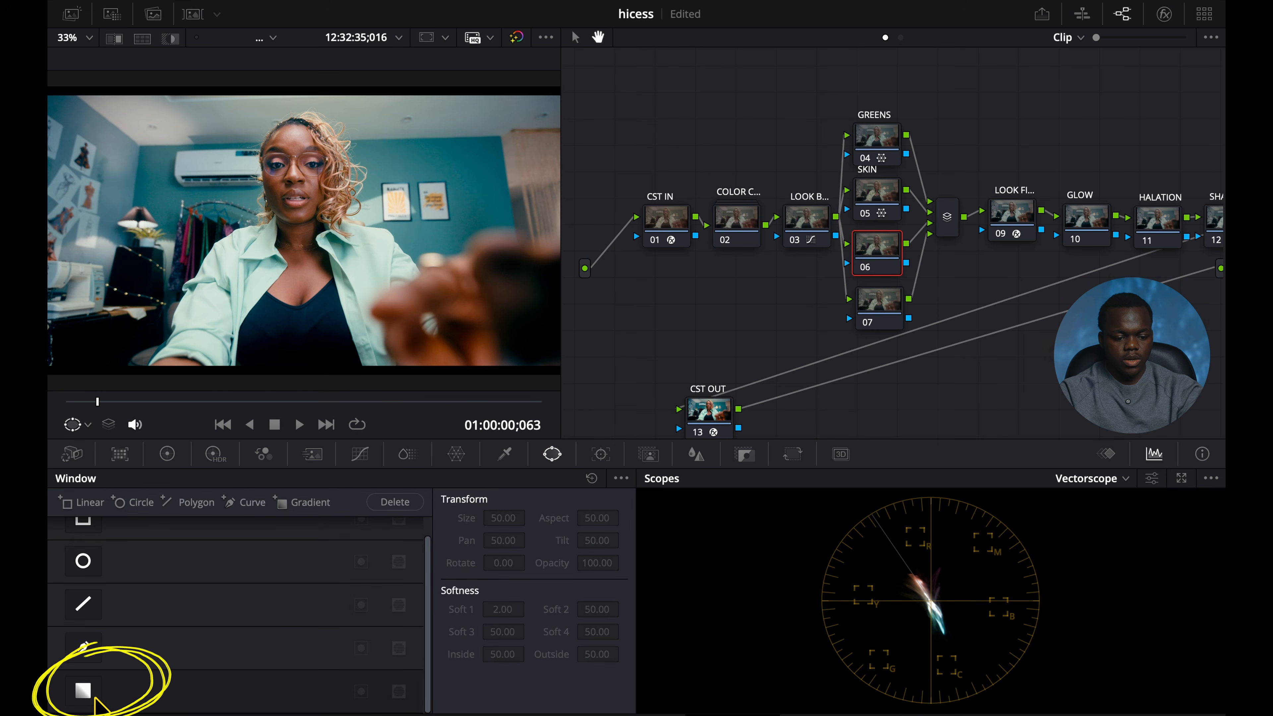
left_click(83, 690)
left_click_drag(301, 251, 349, 228)
key("shift+h")
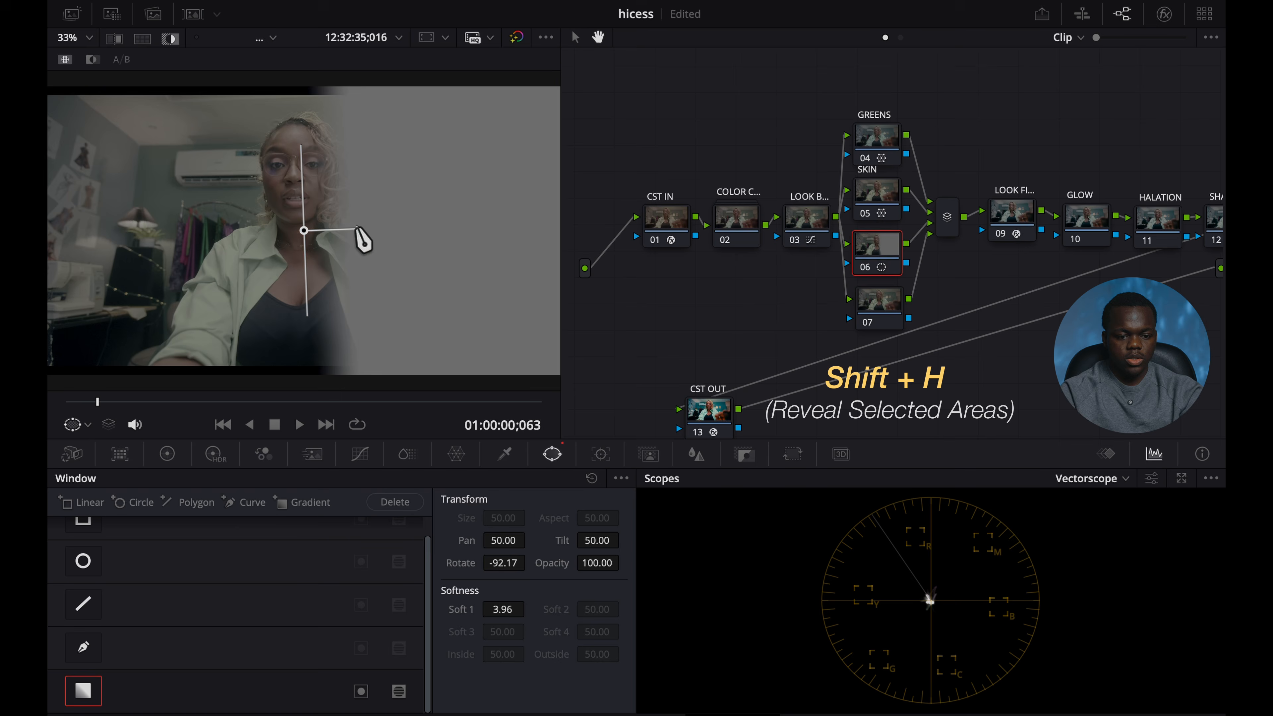
left_click_drag(361, 224, 440, 232)
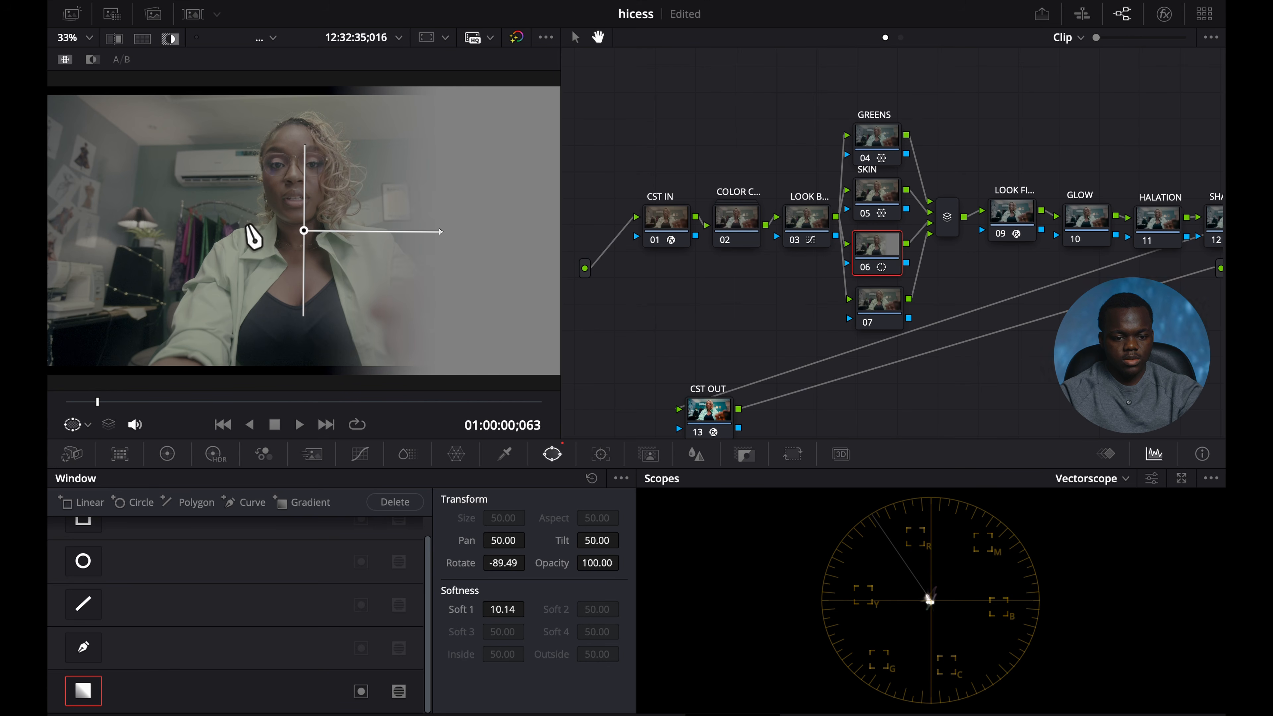
left_click_drag(304, 231, 237, 240)
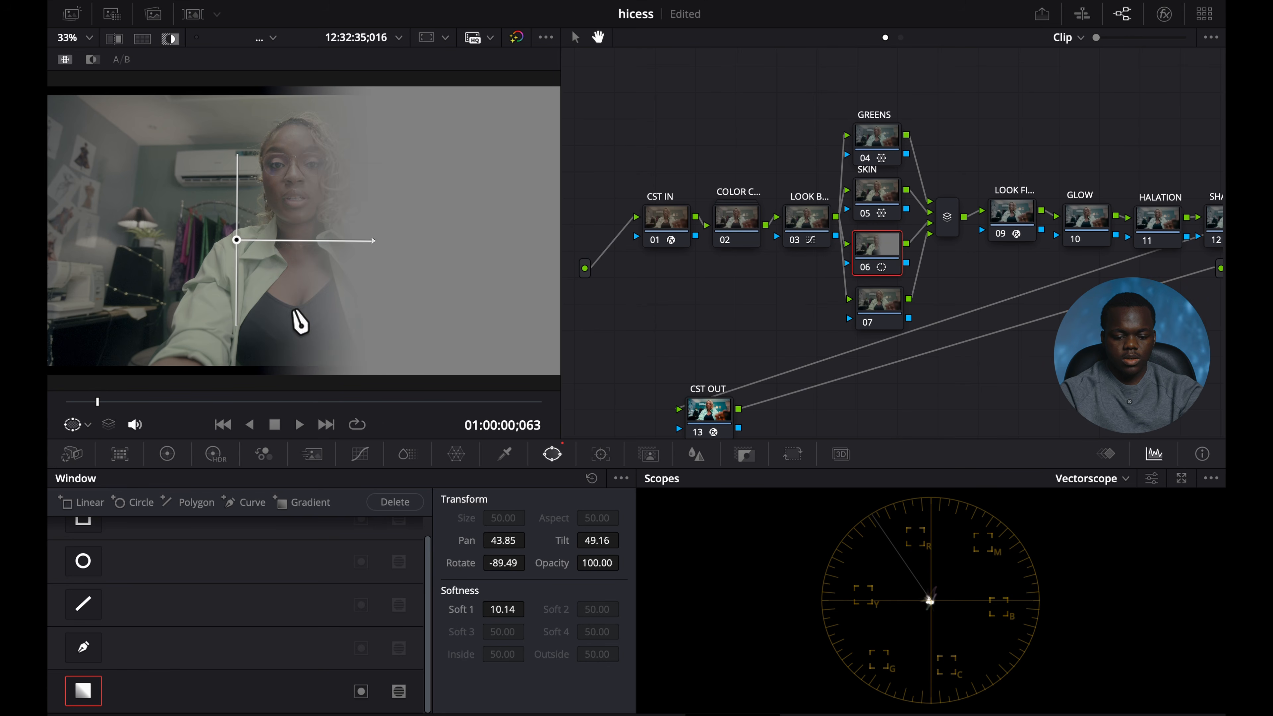
Raise the HDR Global exposure on node 06 to 0.16 within the gradient window.
left_click(214, 454)
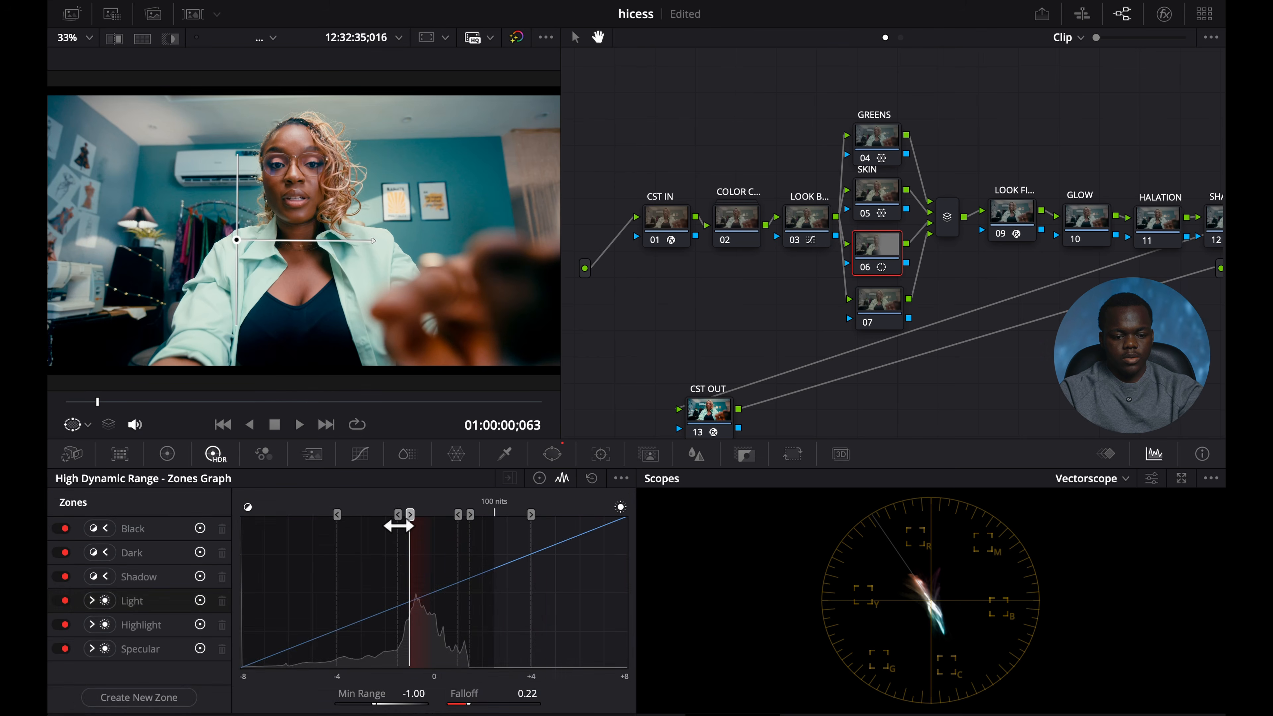
left_click(539, 478)
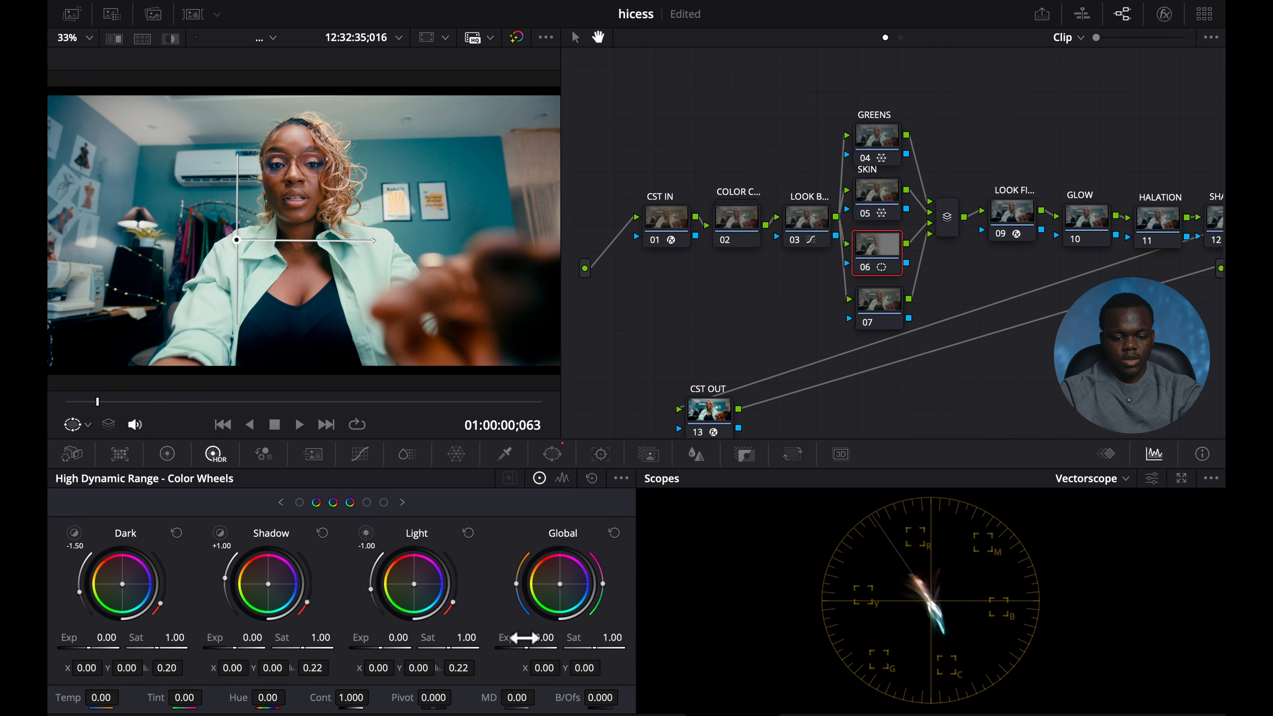
left_click_drag(543, 637, 550, 638)
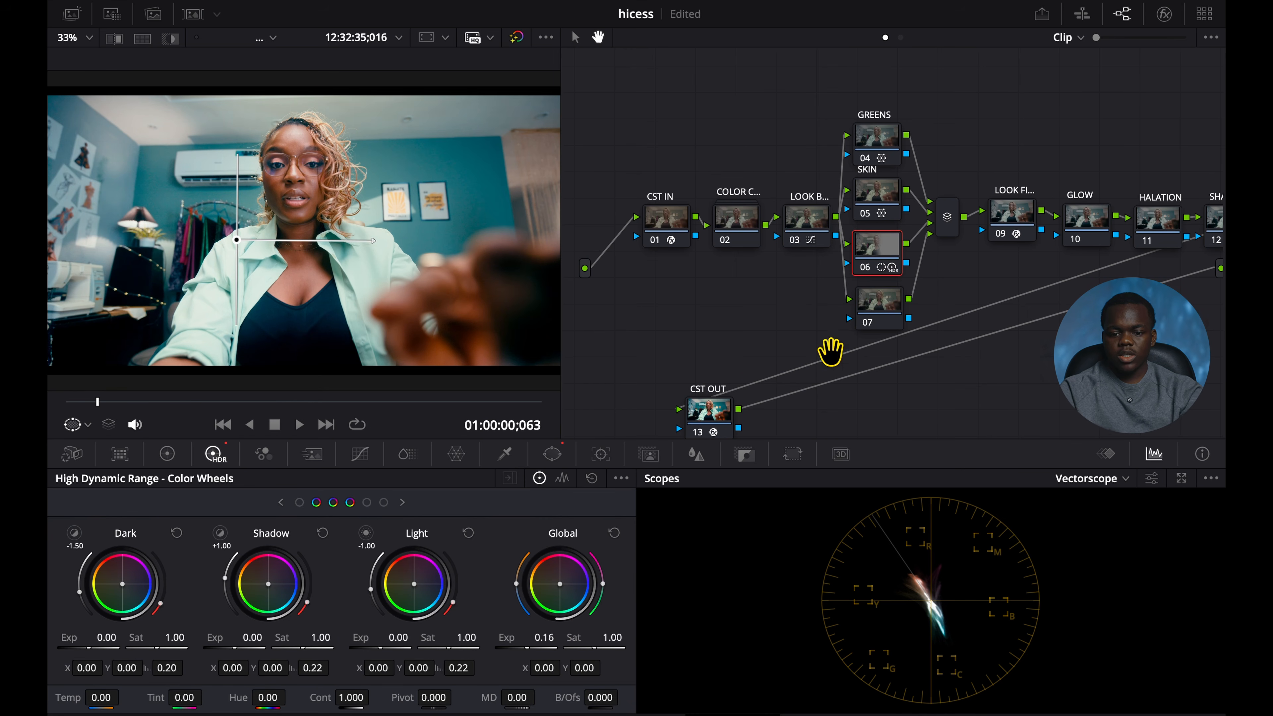
Move node 07 slightly lower beneath node 06 and set the scope to Parade.
left_click(887, 304)
left_click_drag(886, 304, 881, 306)
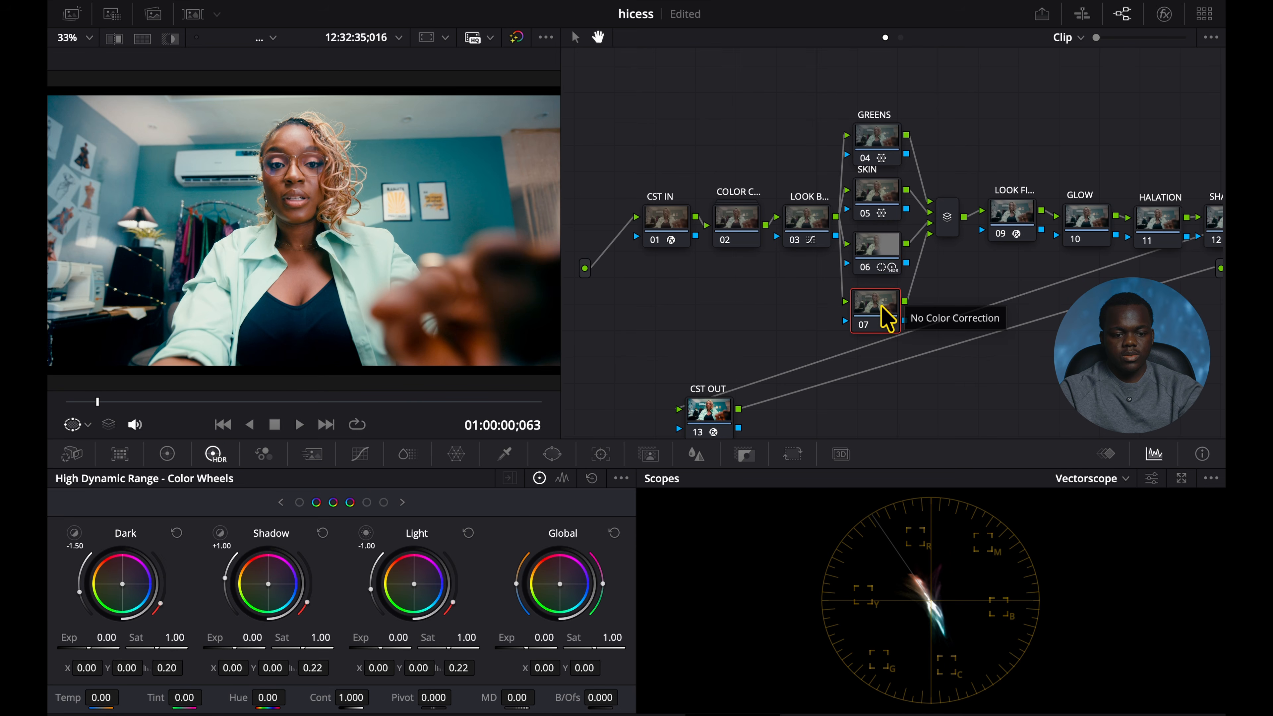
left_click(896, 266)
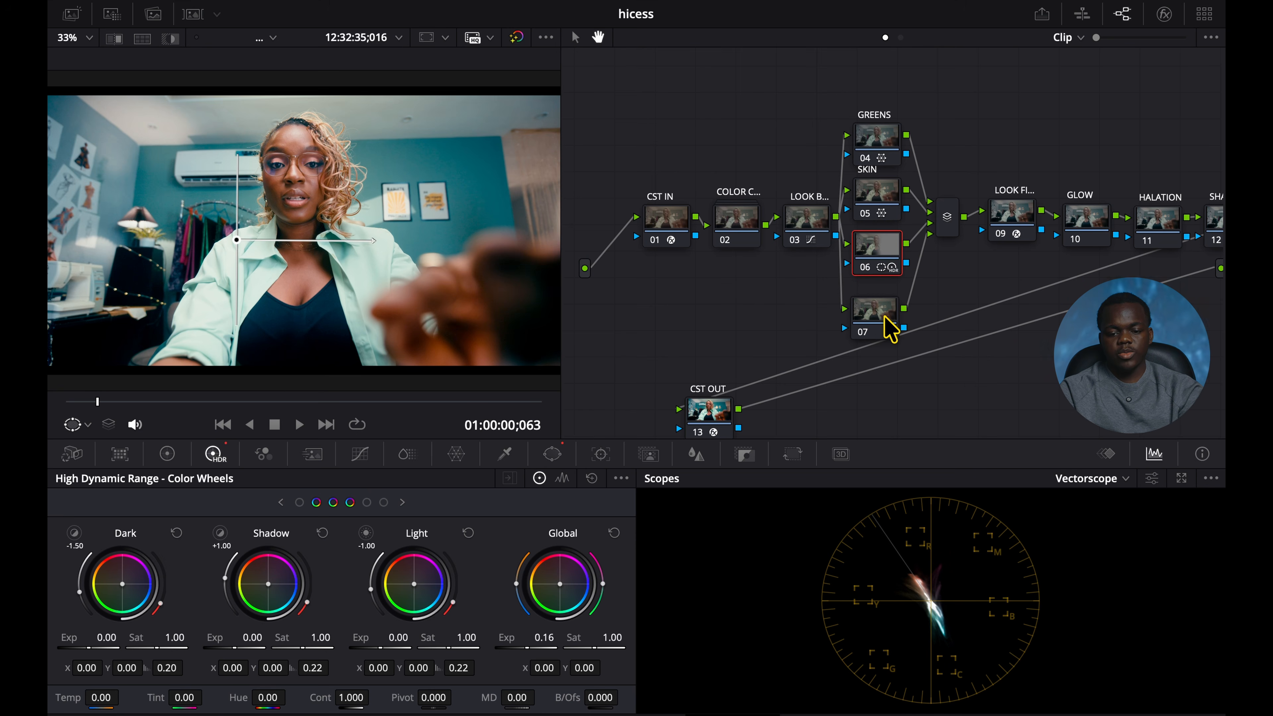
left_click(882, 326)
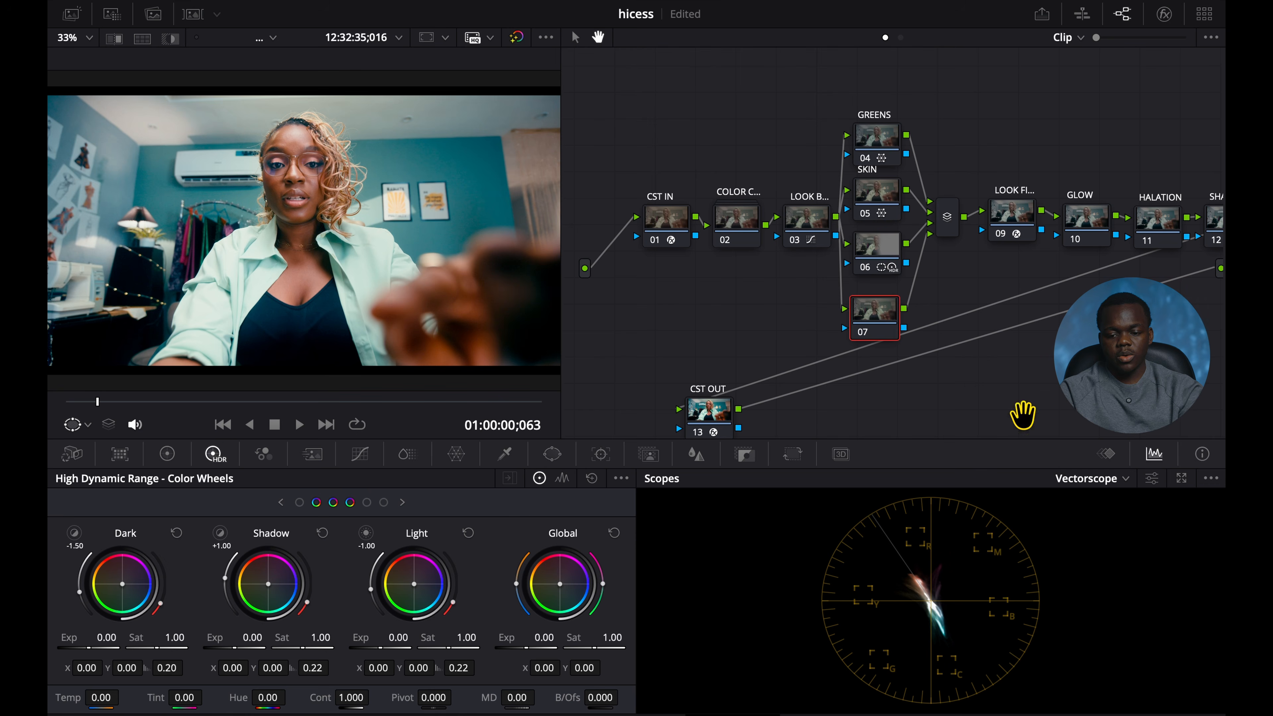
left_click(1103, 483)
left_click(1101, 499)
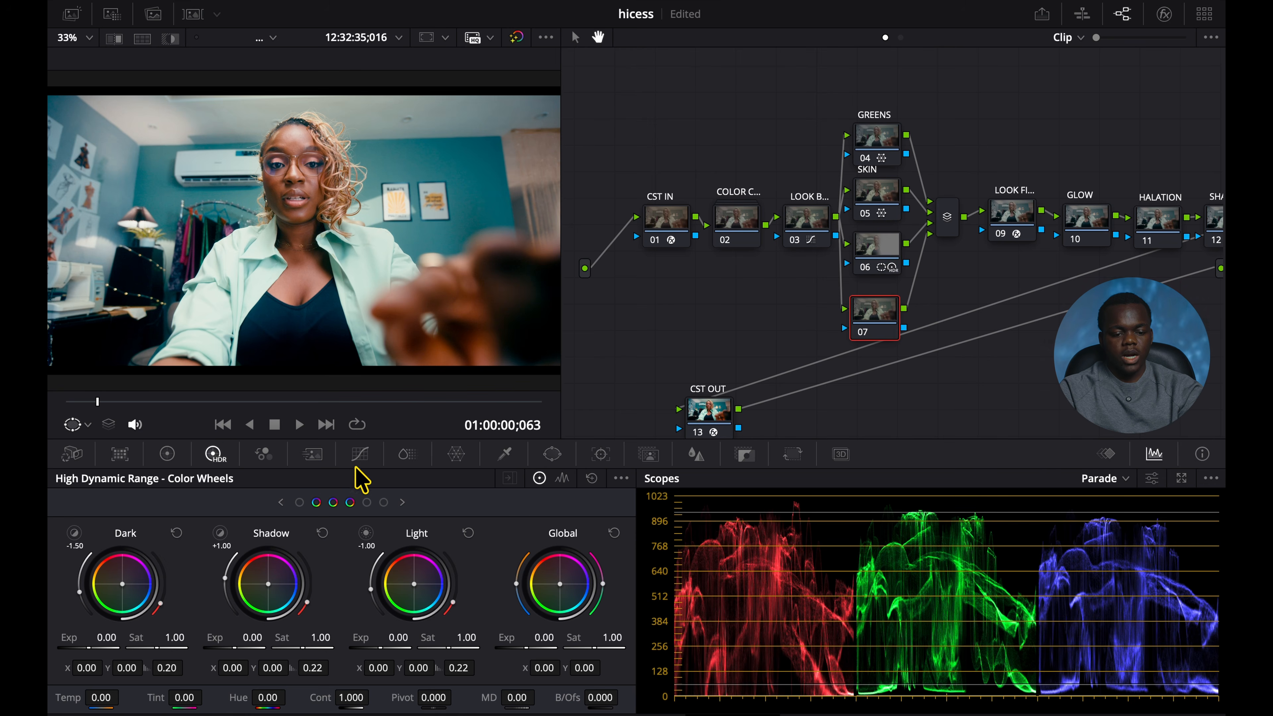
Isolate the luminance channel of node 07's custom curve and enable editable splines.
left_click(359, 453)
left_click(522, 505)
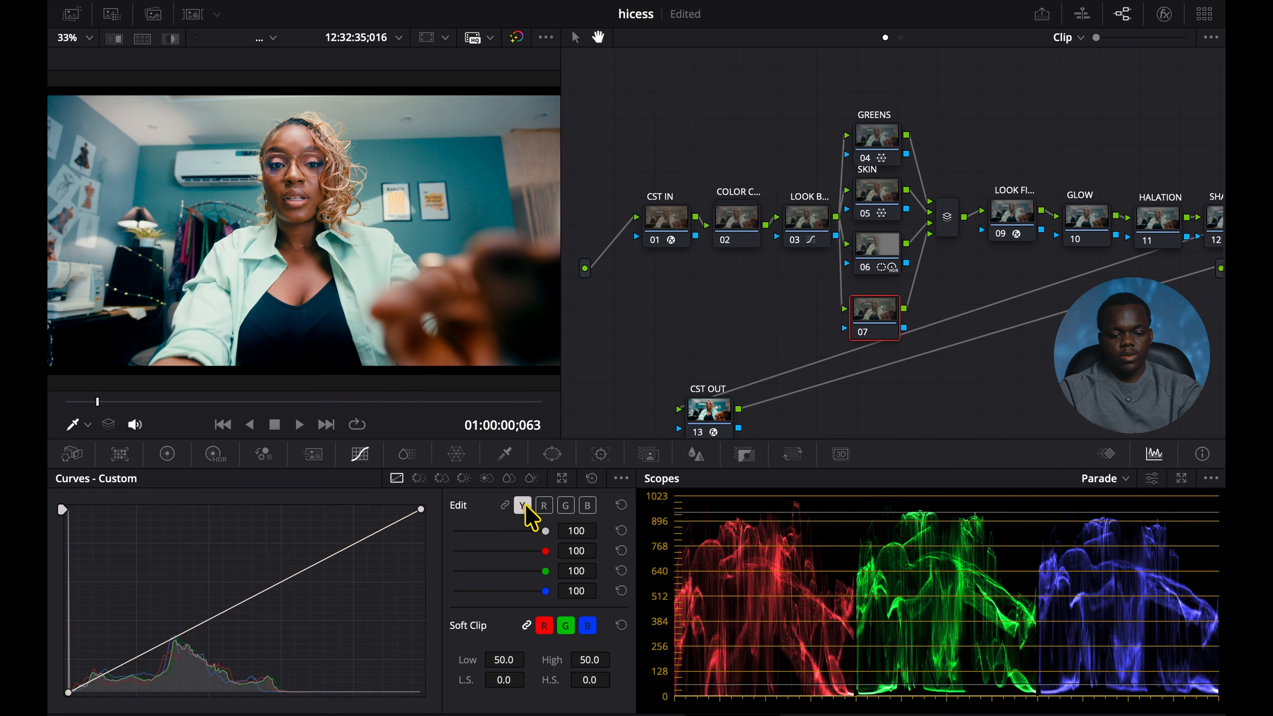
left_click(622, 479)
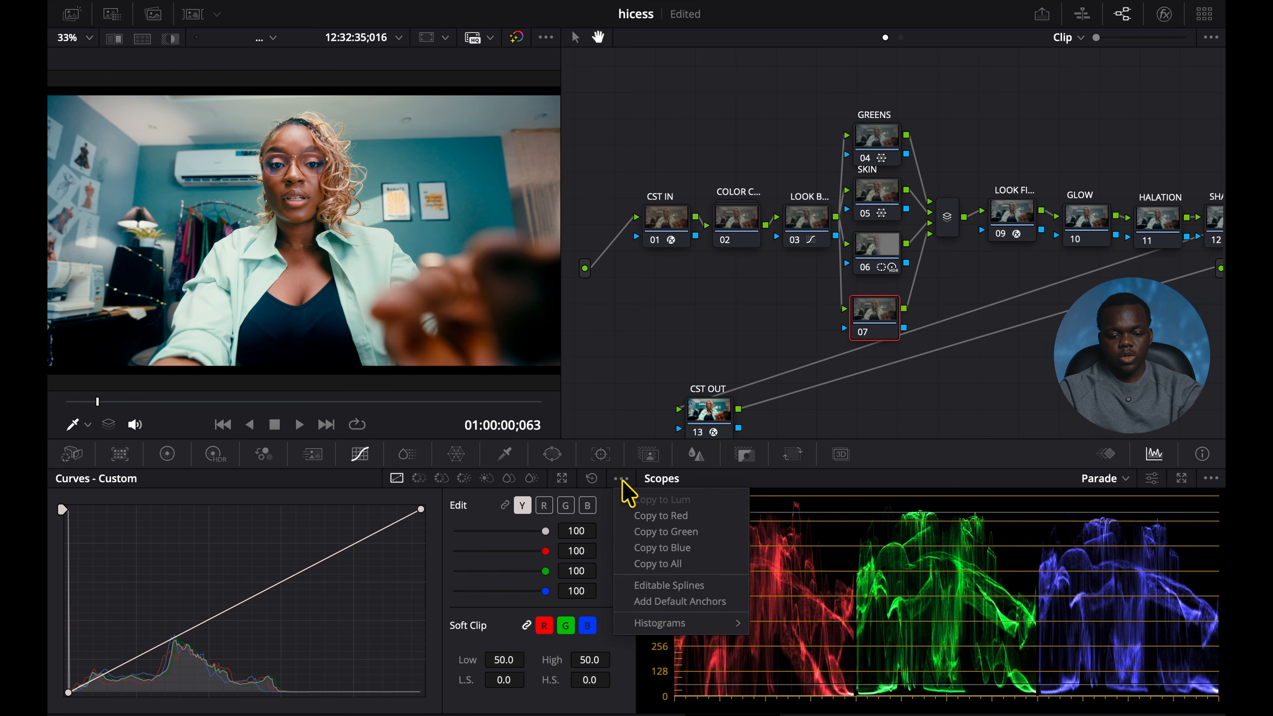
left_click(665, 587)
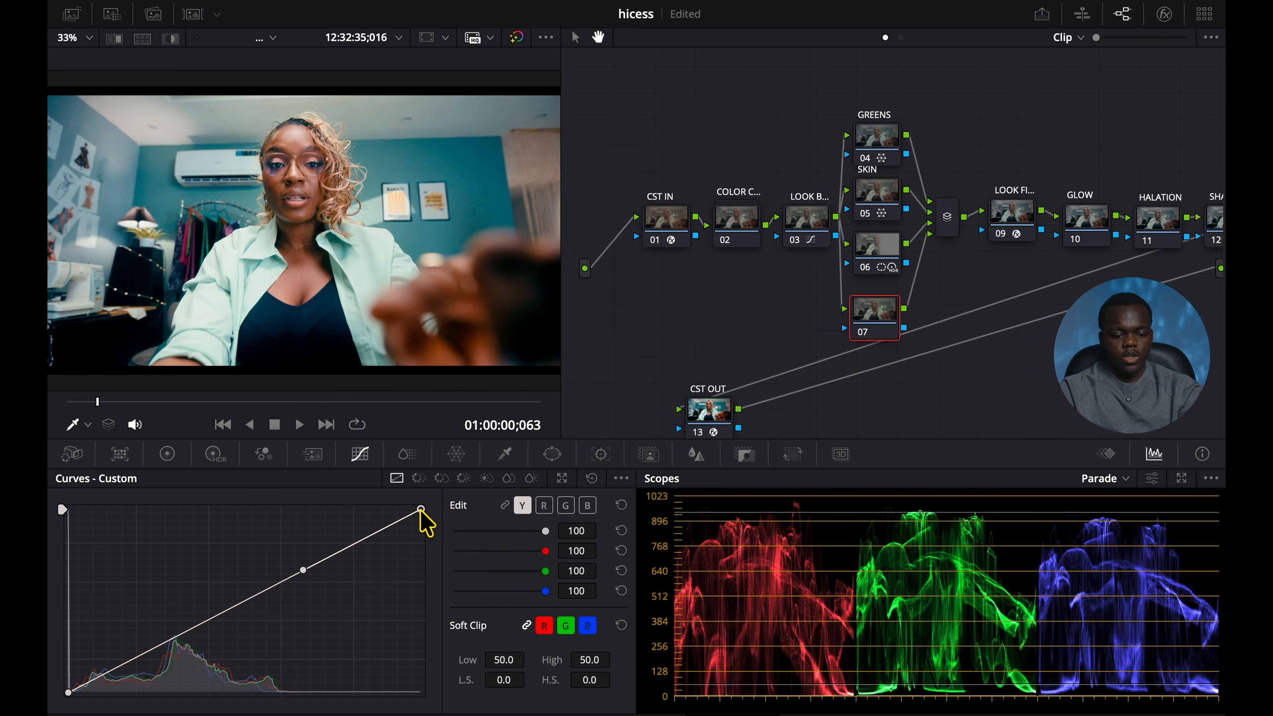
Lower the white point of node 07's luminance curve and adjust both spline handles, pulling the shadow handle downward.
left_click_drag(421, 511, 421, 526)
left_click_drag(302, 585, 300, 568)
left_click(68, 693)
left_click_drag(185, 632, 184, 644)
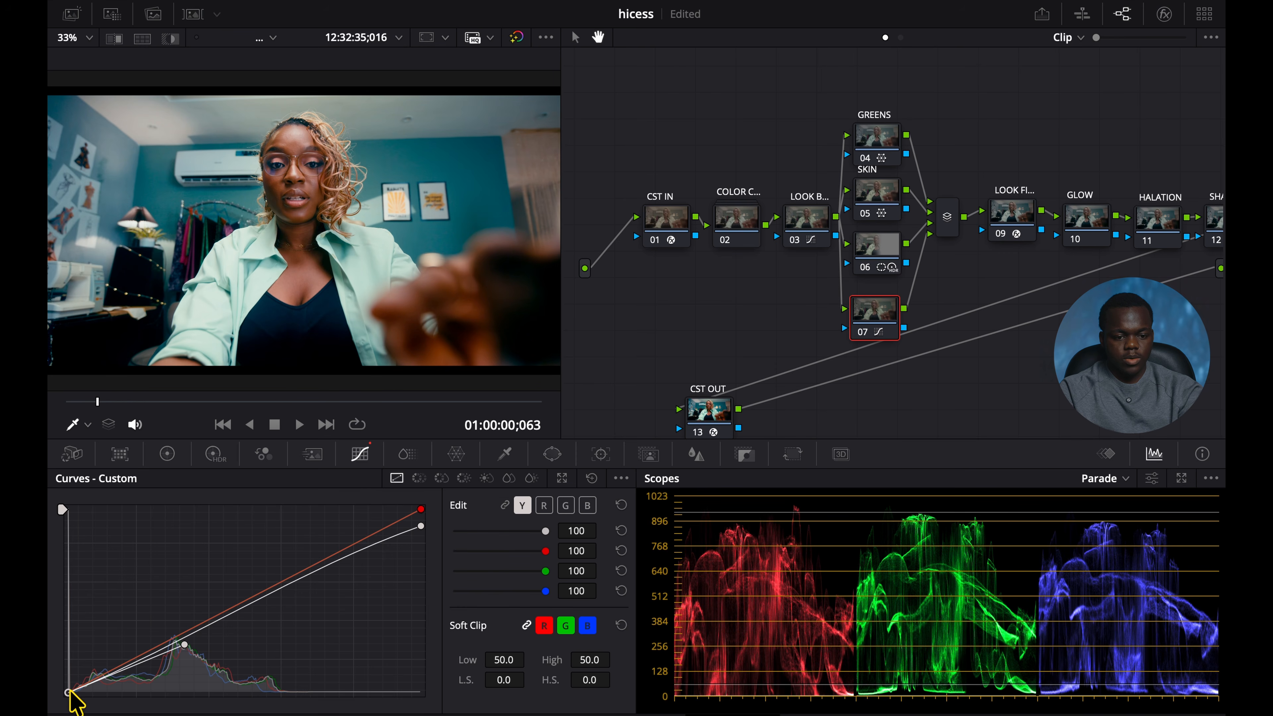
Lift the curve's black point slightly, pull its shadow handle down, lower the white point a bit more, and compare the node on and off.
left_click_drag(69, 693, 69, 690)
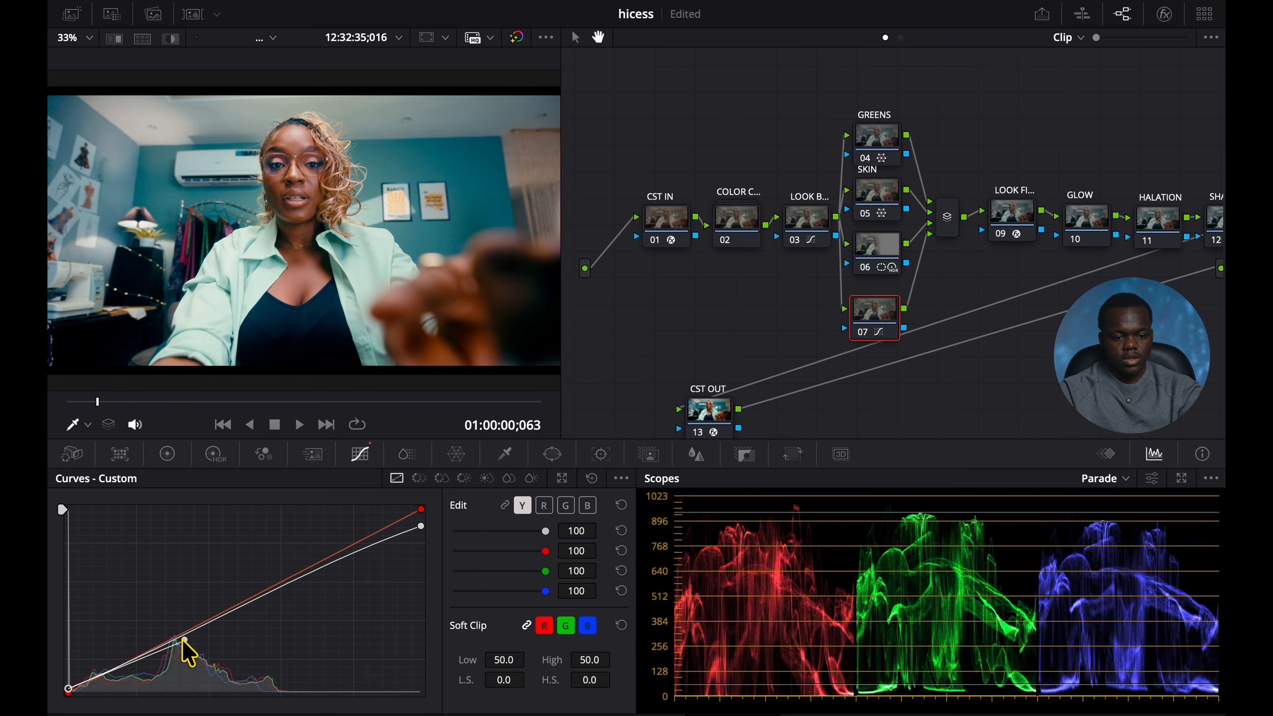
left_click_drag(183, 641, 184, 647)
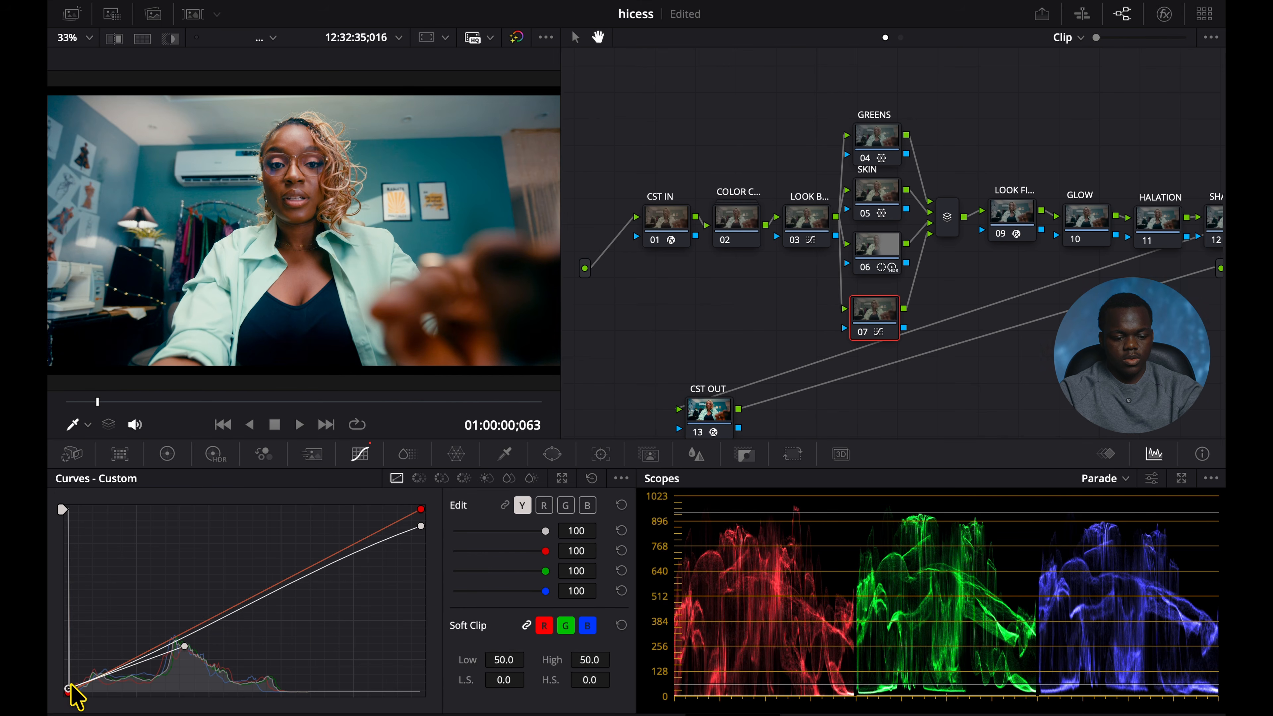
left_click_drag(69, 689, 68, 685)
key("ctrl+d")
key("ctrl+d")
left_click_drag(420, 525, 420, 527)
key("ctrl+d")
key("ctrl+d")
Find the Glow effect by searching for GLOW and apply it to node 10, labelled GLOW.
left_click_drag(1027, 100, 885, 108)
left_click(927, 227)
left_click(1163, 14)
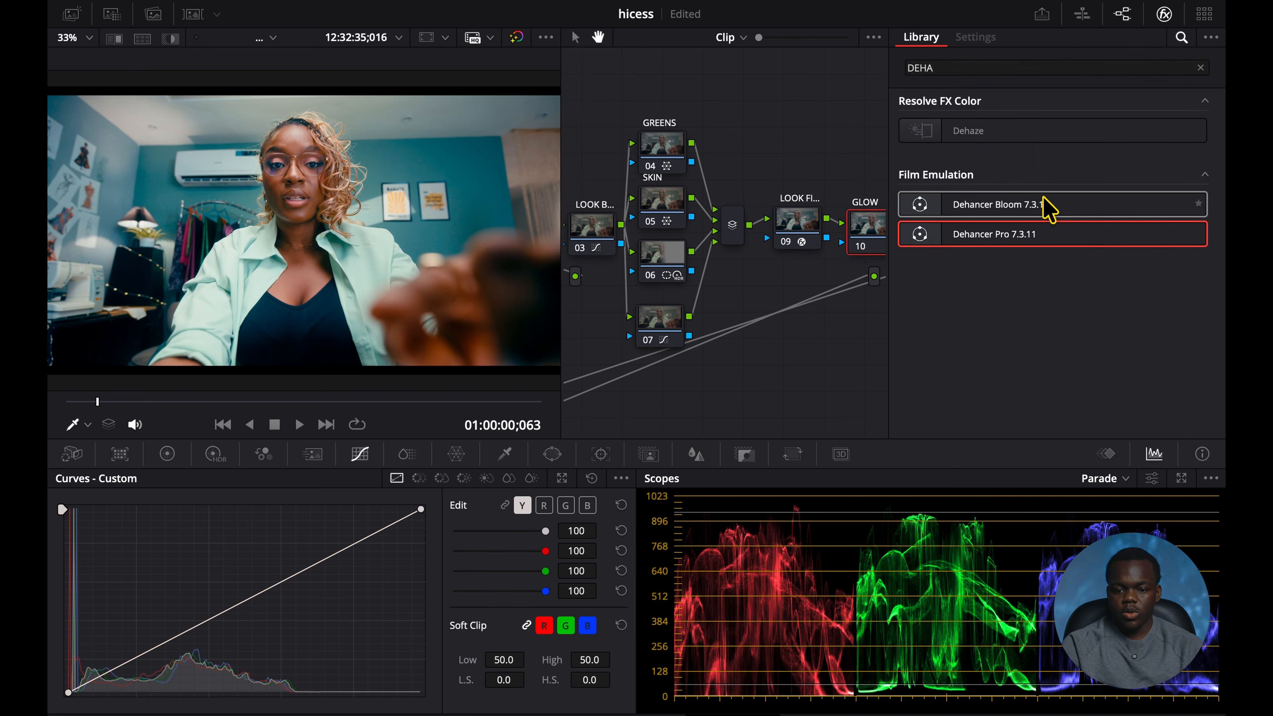
left_click(998, 67)
key("BackSpace")
key("BackSpace")
key("BackSpace")
key("BackSpace")
type("GLOW")
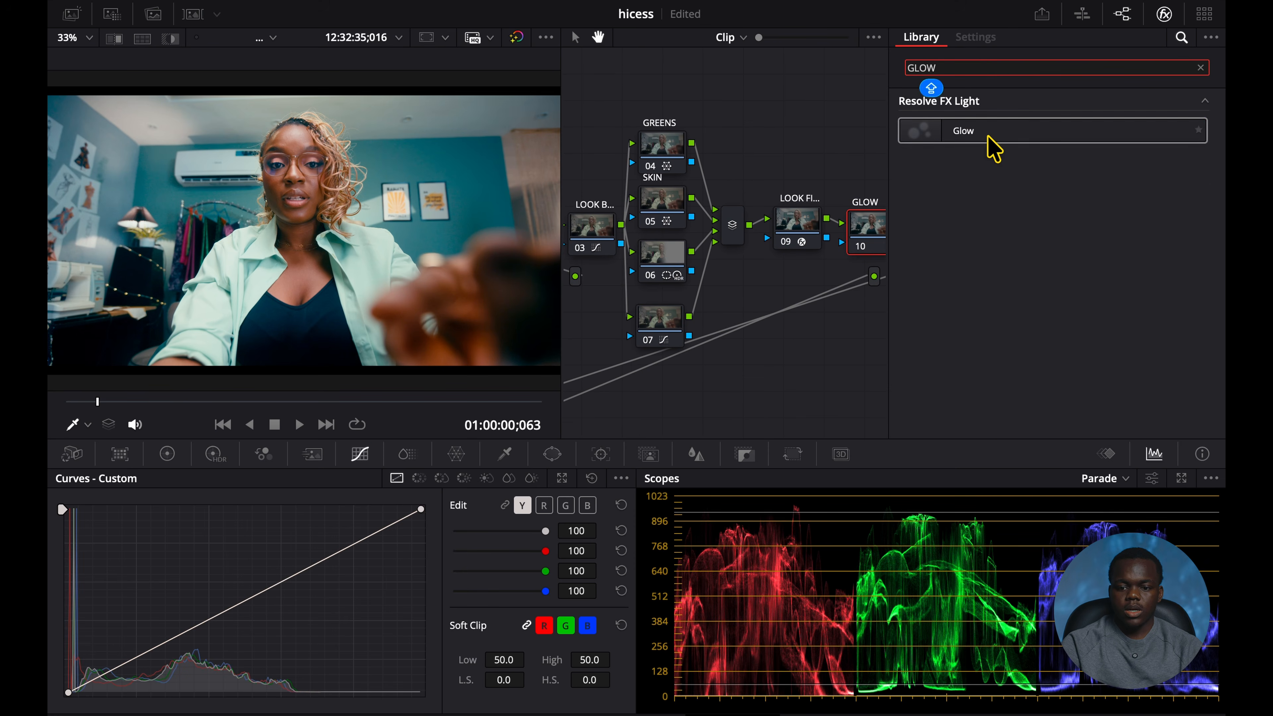
left_click_drag(988, 129, 863, 226)
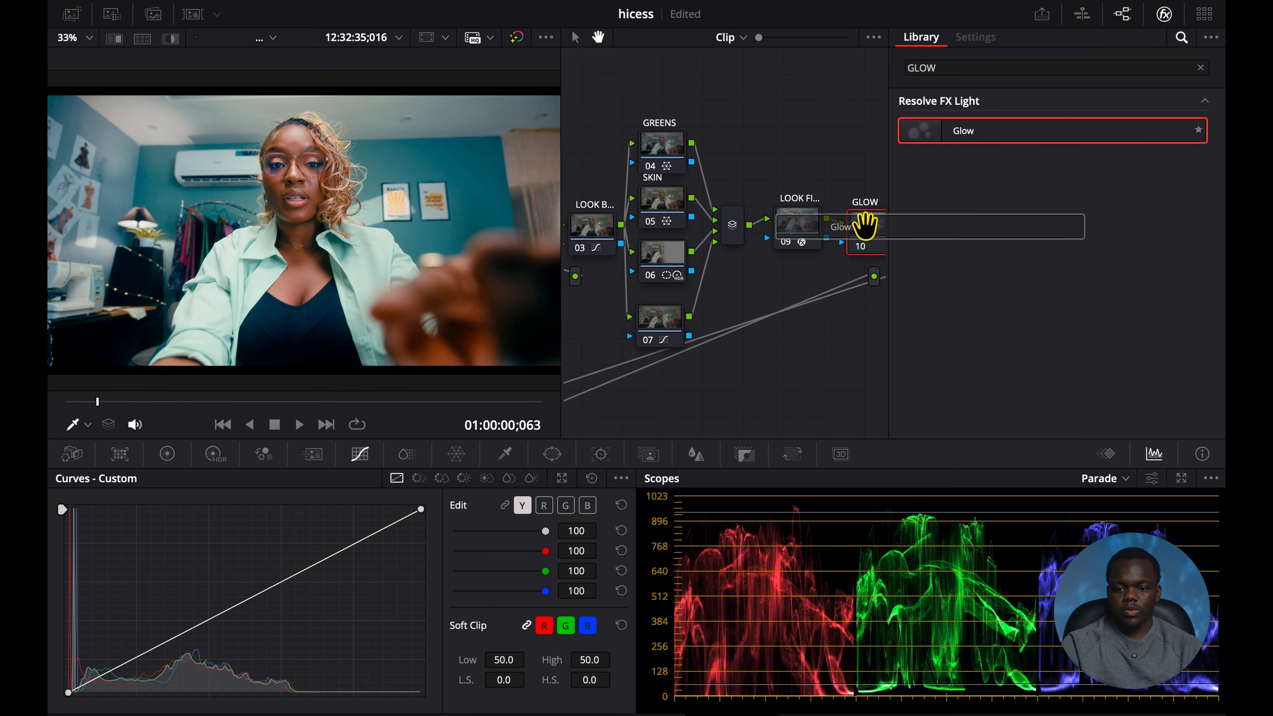
Set the Glow effect's Shine Threshold to 0.395, Spread to 0.961 and Gain to 0.233.
scroll(1016, 215, "up", 5)
left_click_drag(1082, 166, 1044, 166)
mouse_move(1055, 214)
left_mouse_down()
mouse_move(1067, 214)
mouse_move(1052, 213)
left_mouse_up()
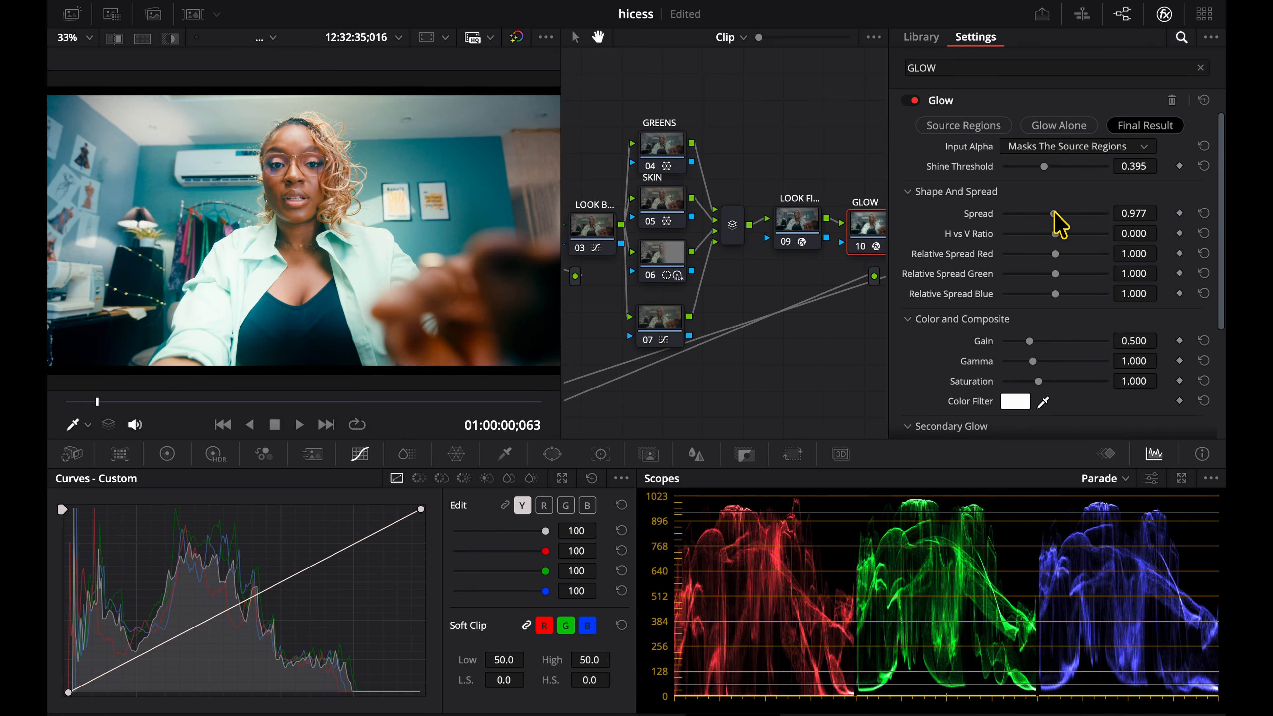
left_click_drag(1029, 341, 1017, 342)
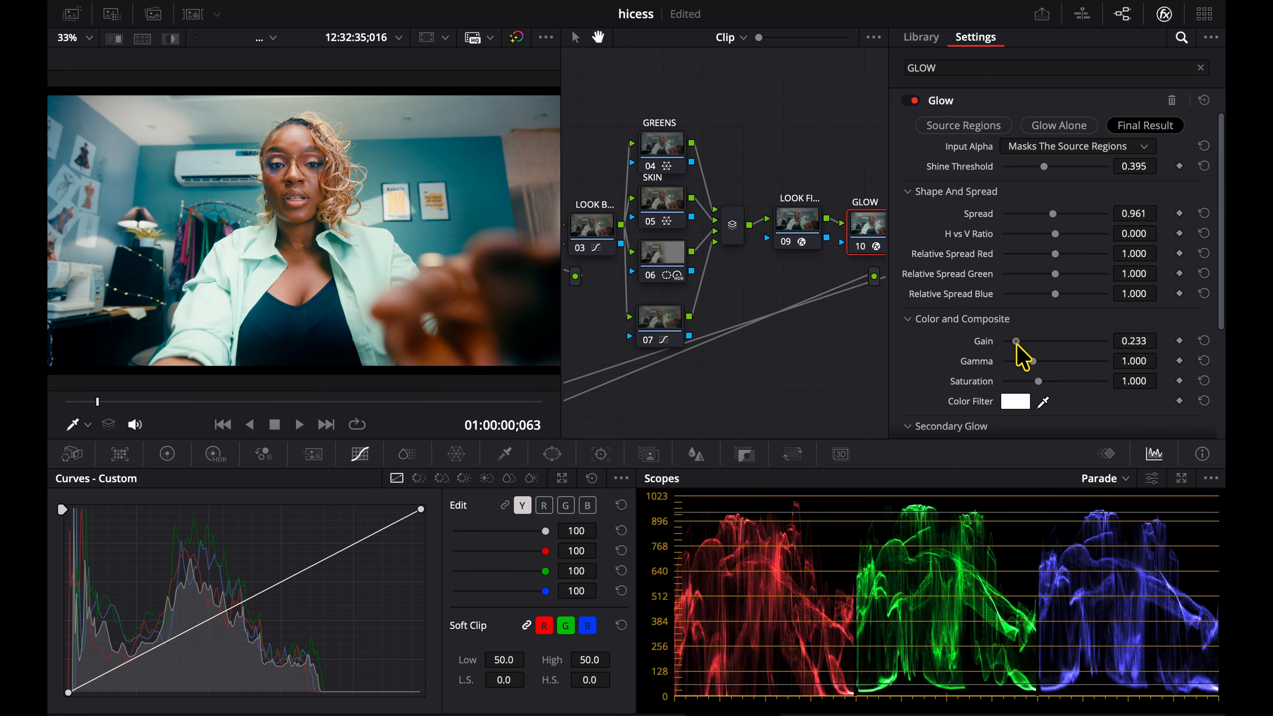
Tint the Glow effect's Color Filter orange and lower its Saturation to 0.442.
left_click(1020, 403)
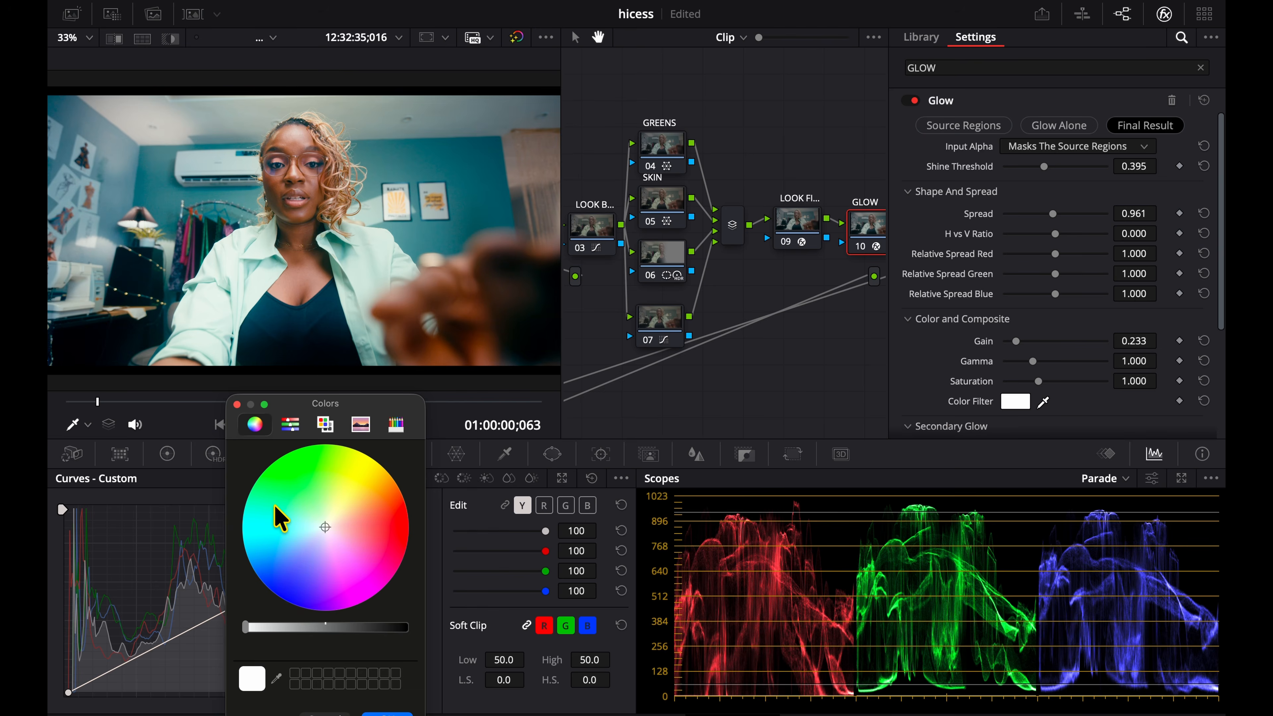
mouse_move(355, 516)
left_mouse_down()
mouse_move(324, 489)
mouse_move(266, 500)
mouse_move(250, 534)
mouse_move(256, 600)
mouse_move(344, 594)
mouse_move(379, 510)
left_mouse_up()
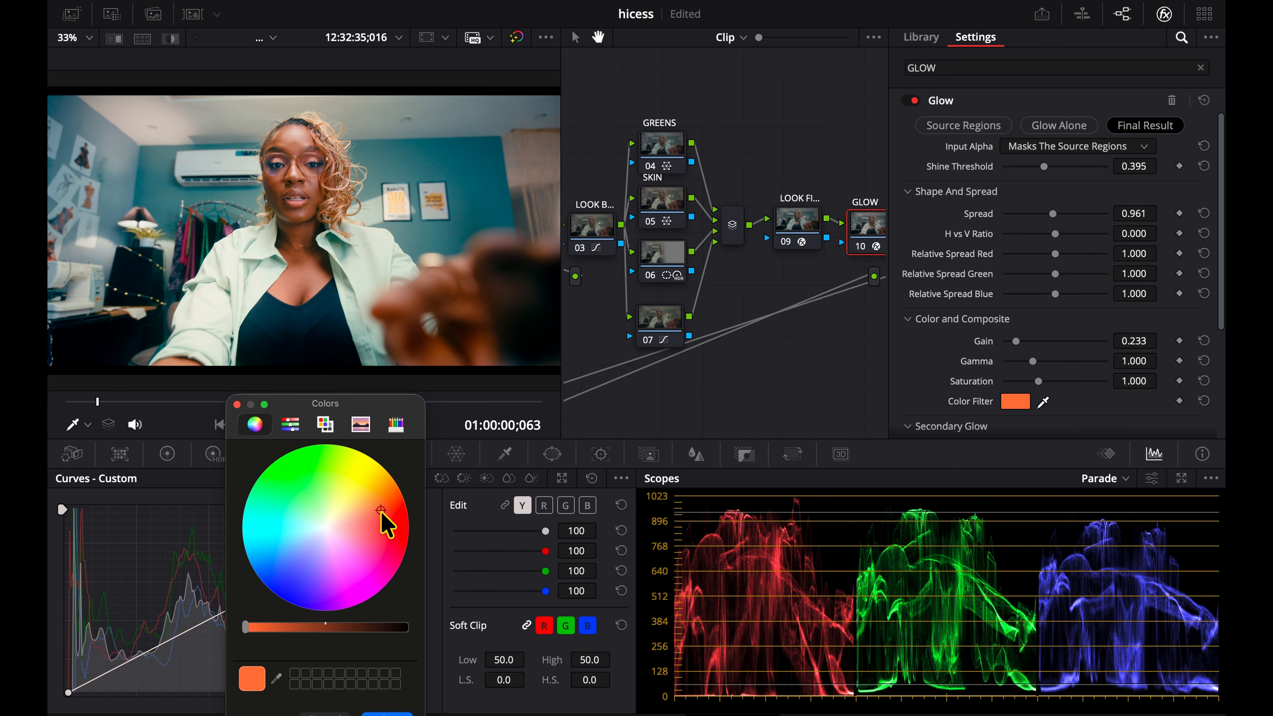
left_click(387, 714)
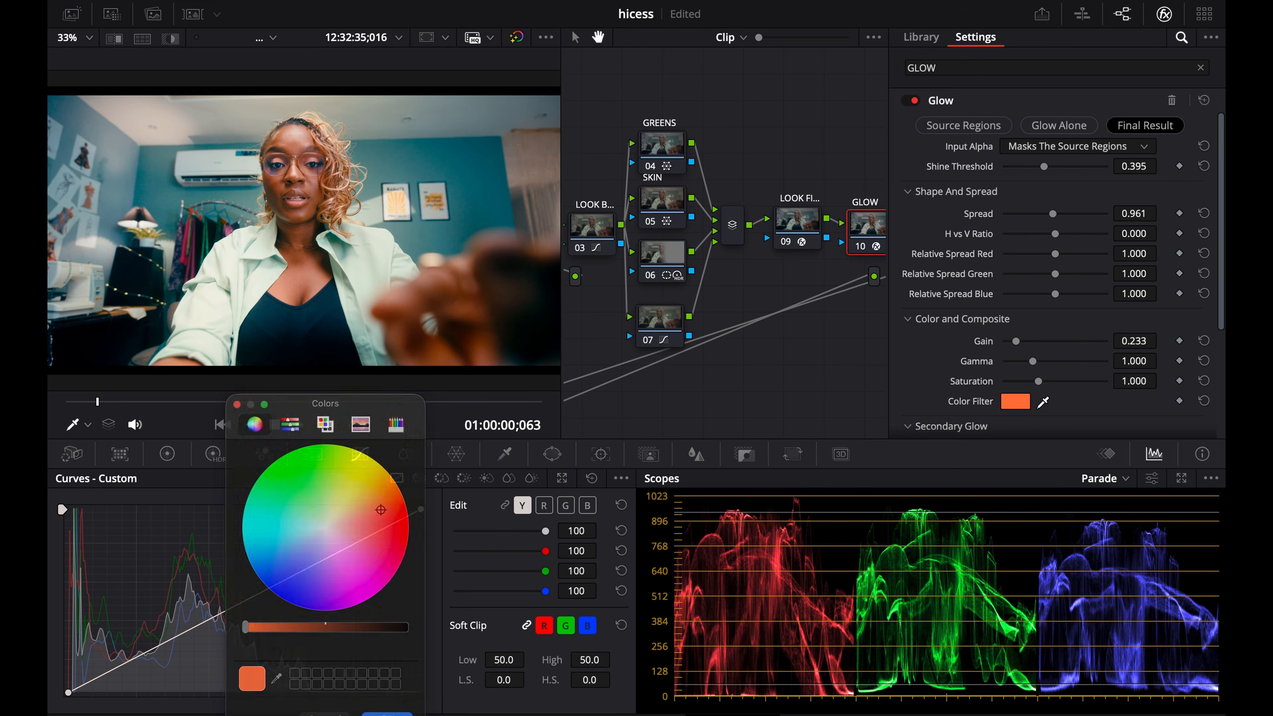
left_click(1019, 381)
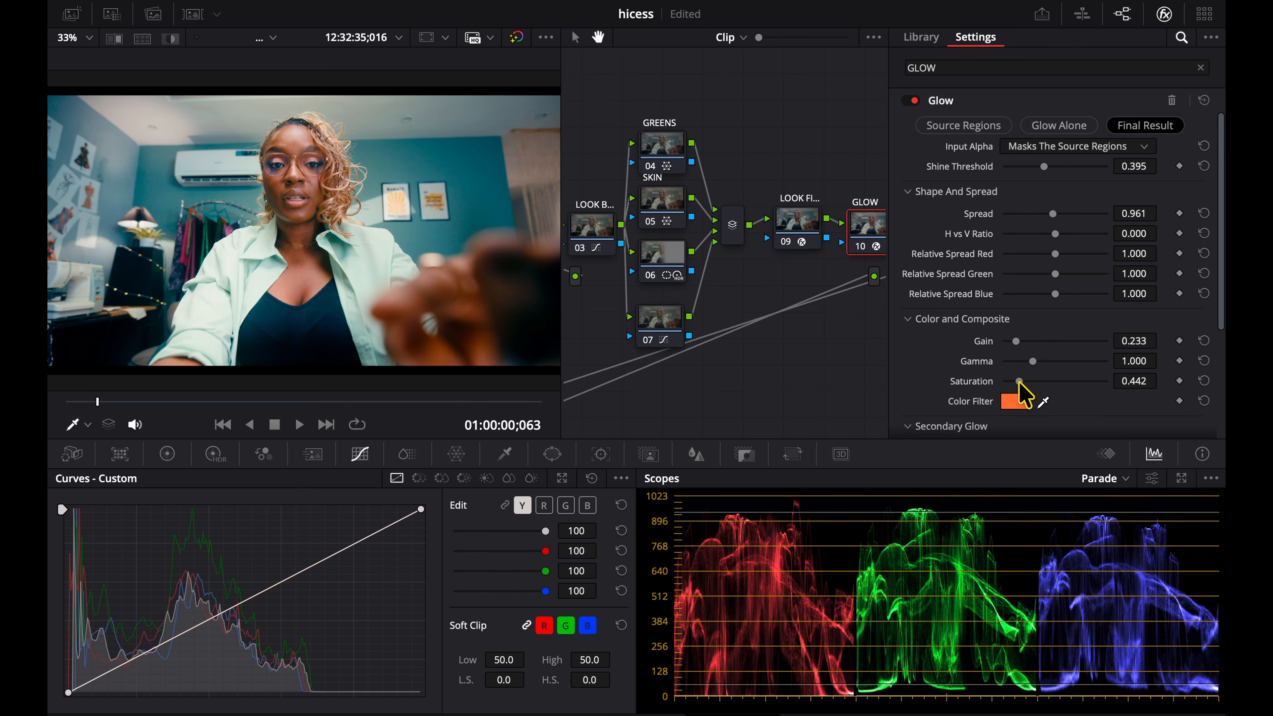
Raise the Glow effect's Shine Threshold to 0.581 and compare the image with the effect off and on.
left_click(1066, 167)
left_click_drag(1066, 166, 1062, 166)
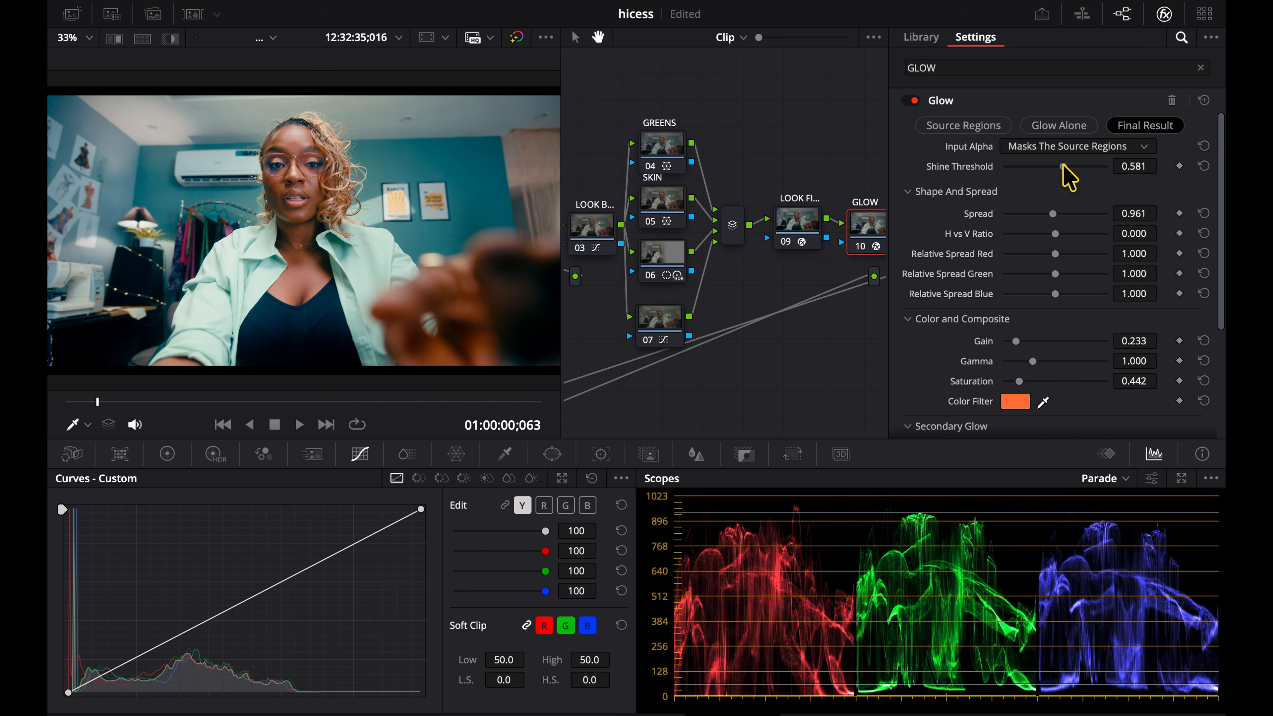
left_click(915, 101)
left_click(915, 101)
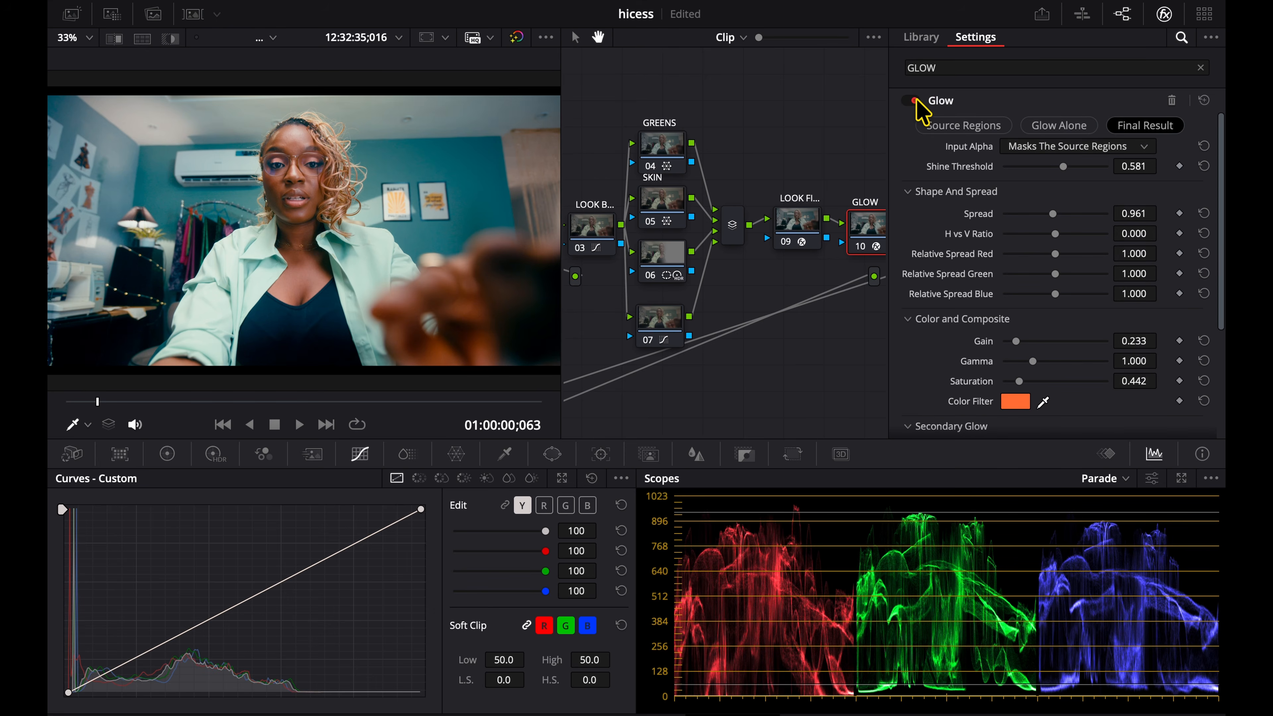
Set the Glow effect's Shine Threshold to 0.481 and compare the image with the GLOW node off and on.
left_click(1052, 167)
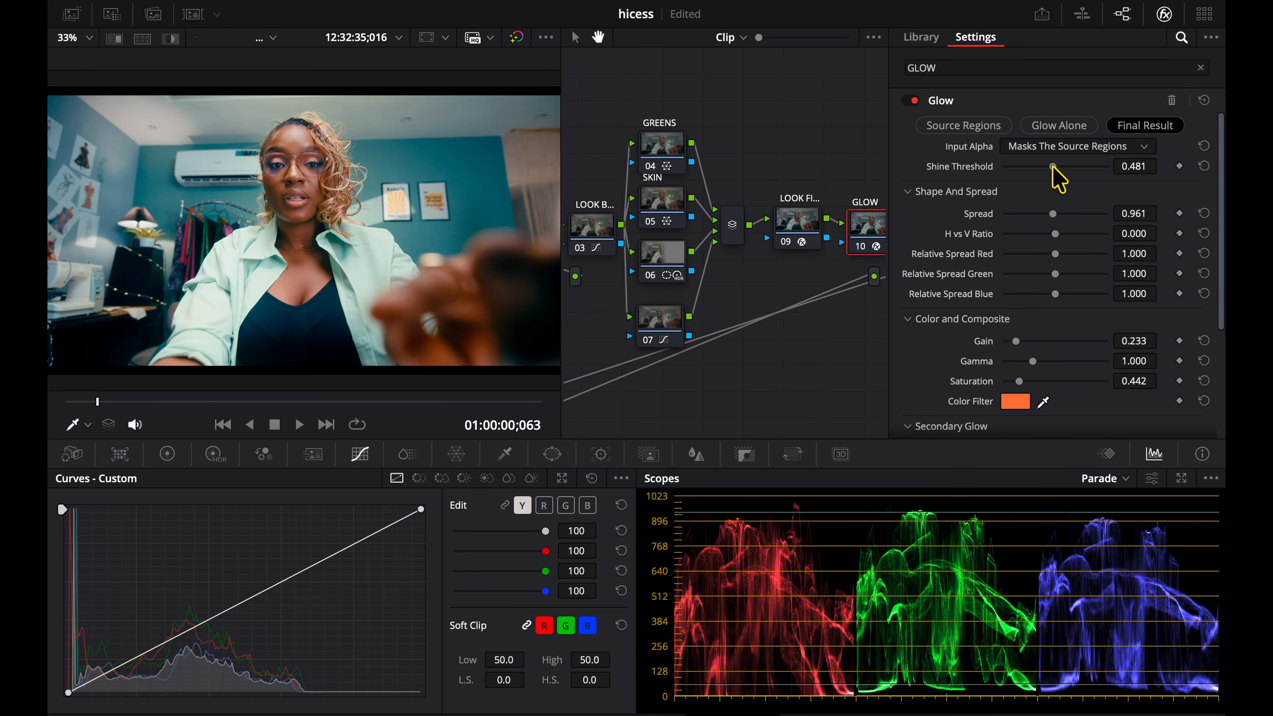
left_click(1164, 14)
key("ctrl+d")
key("ctrl+d")
key("ctrl+d")
key("ctrl+d")
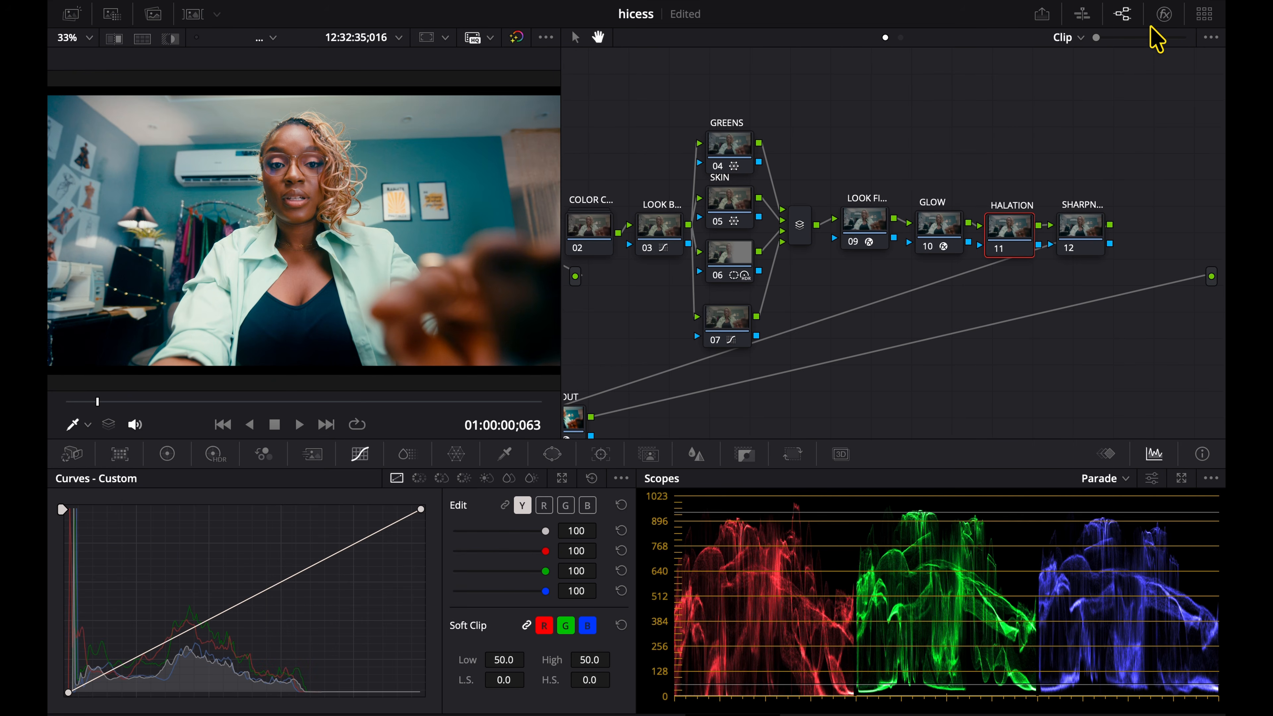
Find the Halation effect by searching for HALA and apply it to node 11, labelled HALATION.
left_click(1164, 13)
left_click(999, 66)
key("BackSpace")
key("BackSpace")
key("BackSpace")
key("BackSpace")
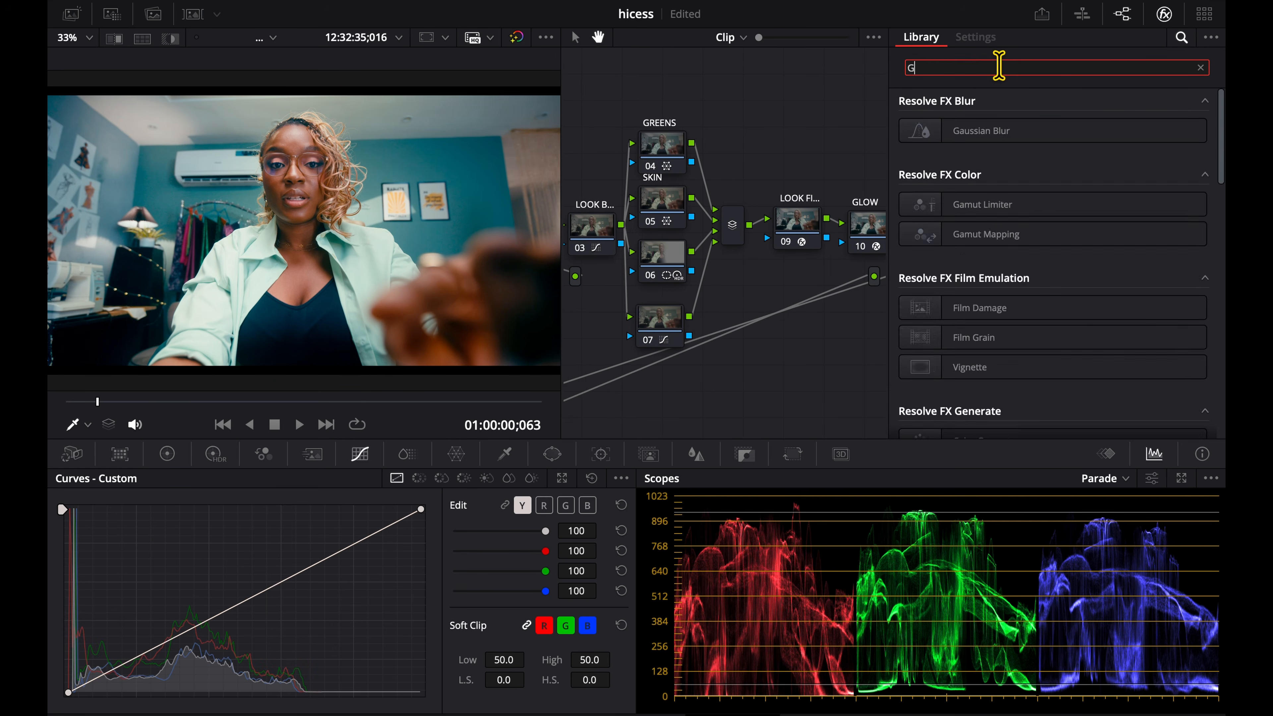
type("HALA")
left_click_drag(967, 129, 730, 241)
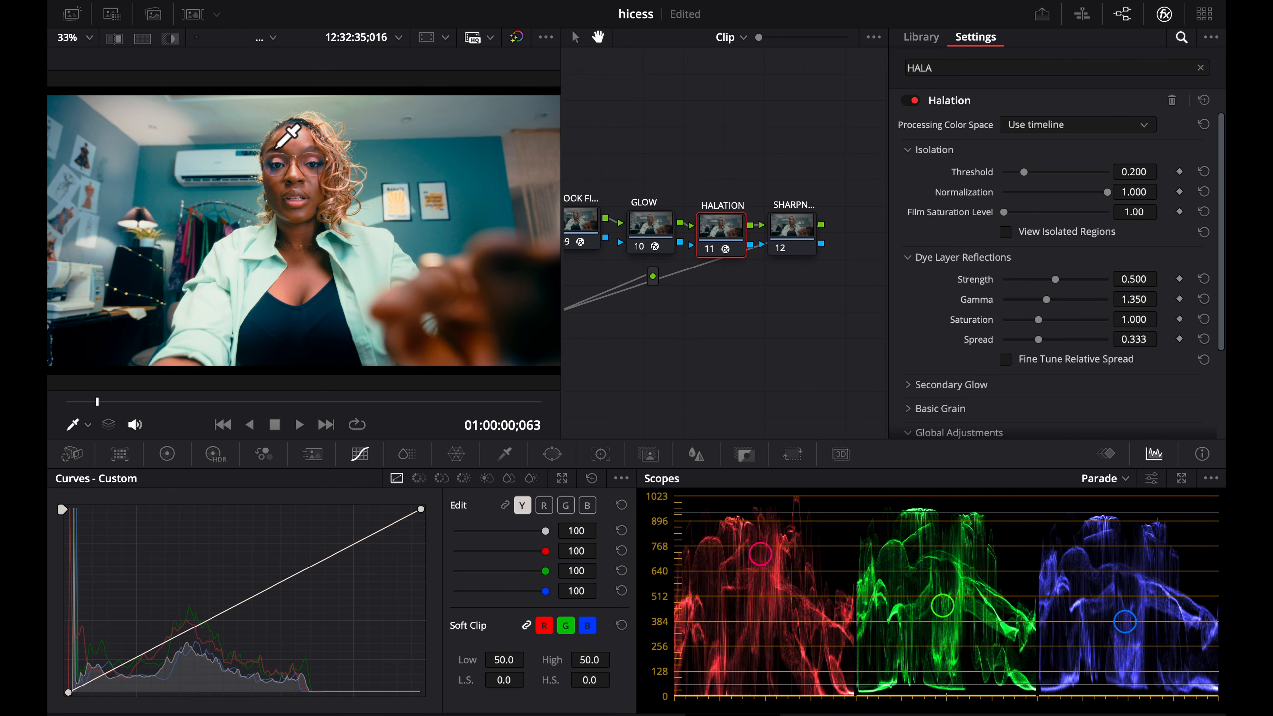
Set the Halation isolation Threshold to 0.233 while viewing the isolated regions, and return to the normal image.
left_click(1005, 232)
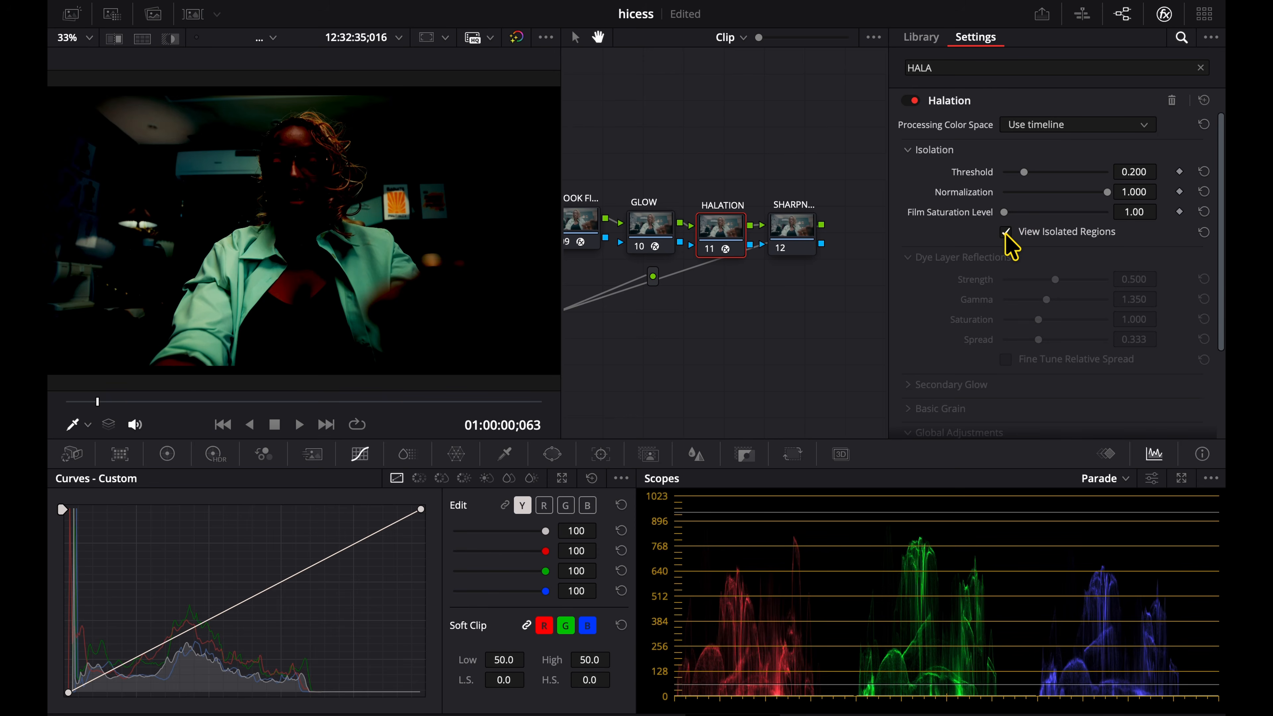
left_click_drag(1032, 175, 1029, 176)
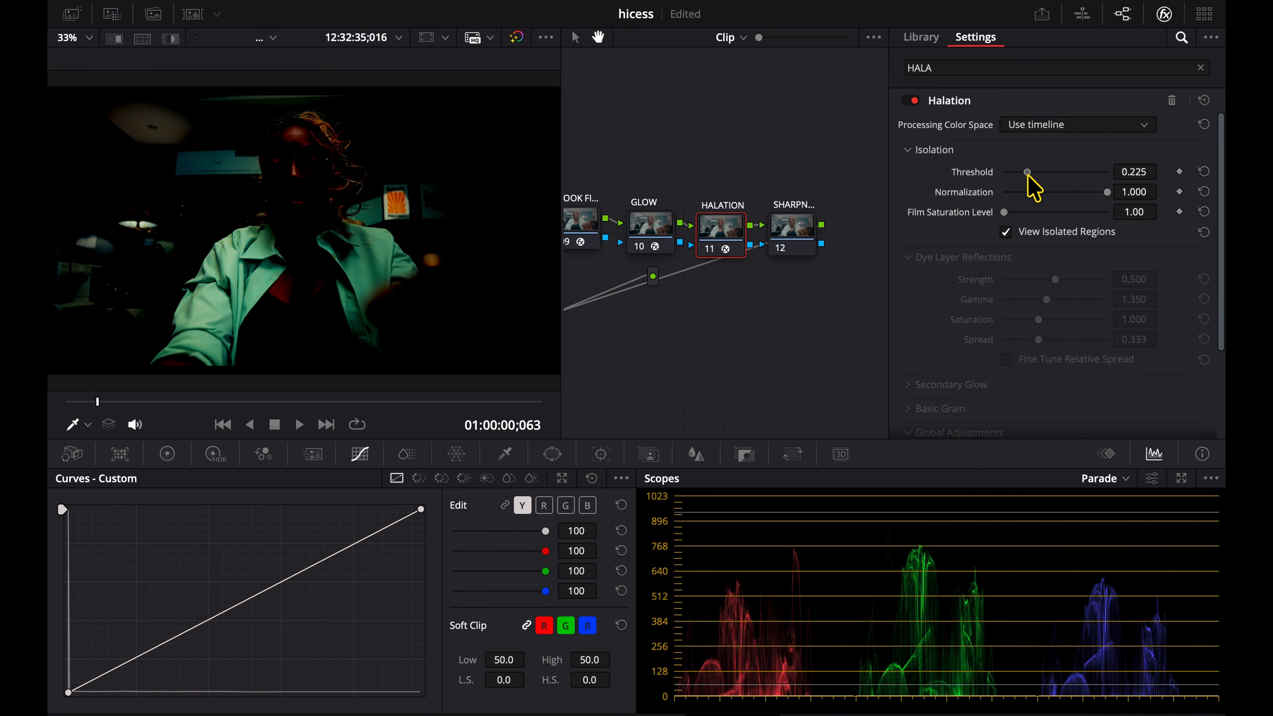
left_click(1006, 231)
Set the Halation effect's Secondary Glow Strength to 0.434 and its Spread to about 0.450.
scroll(1017, 388, "down", 2)
left_click(941, 345)
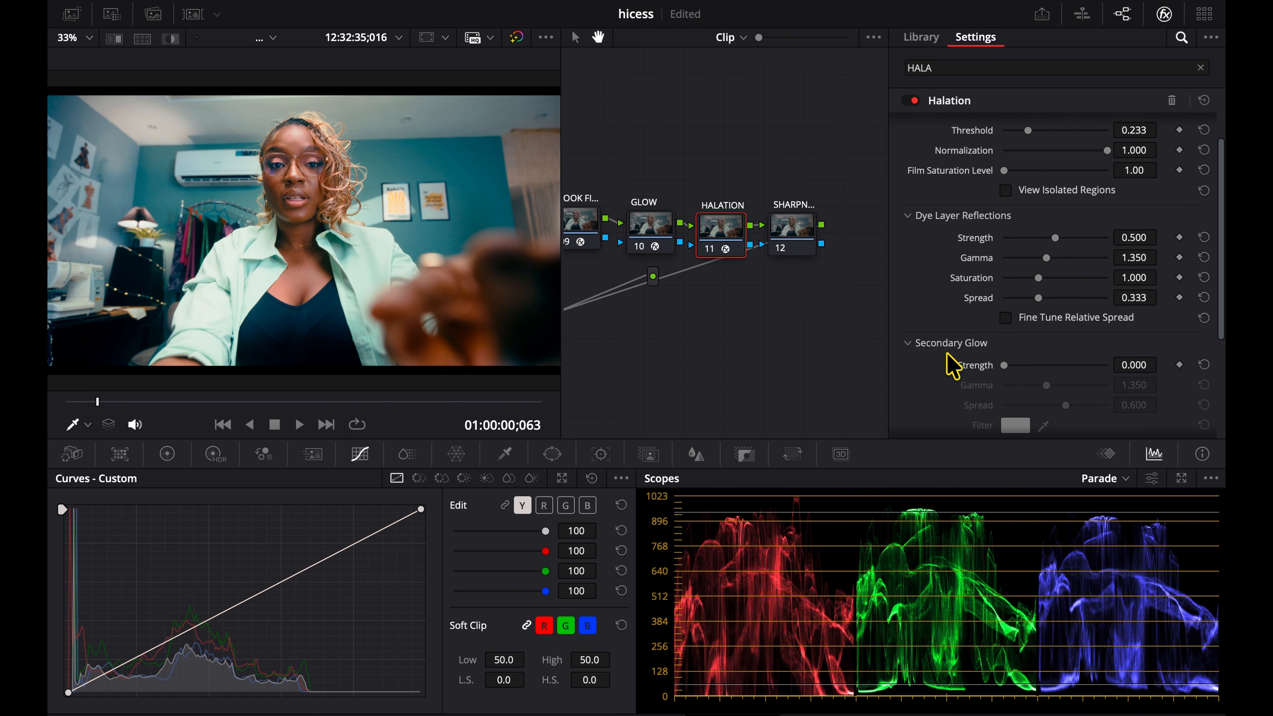
left_click(1060, 368)
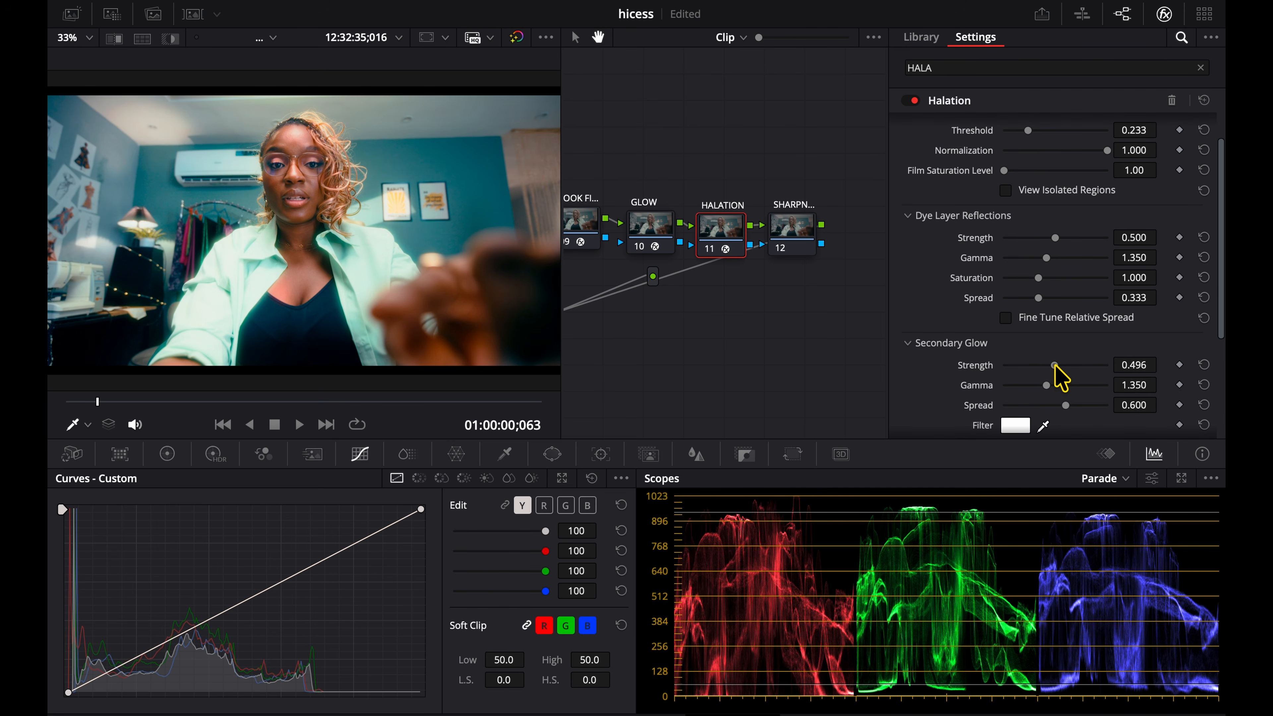
left_click_drag(1050, 364, 1048, 363)
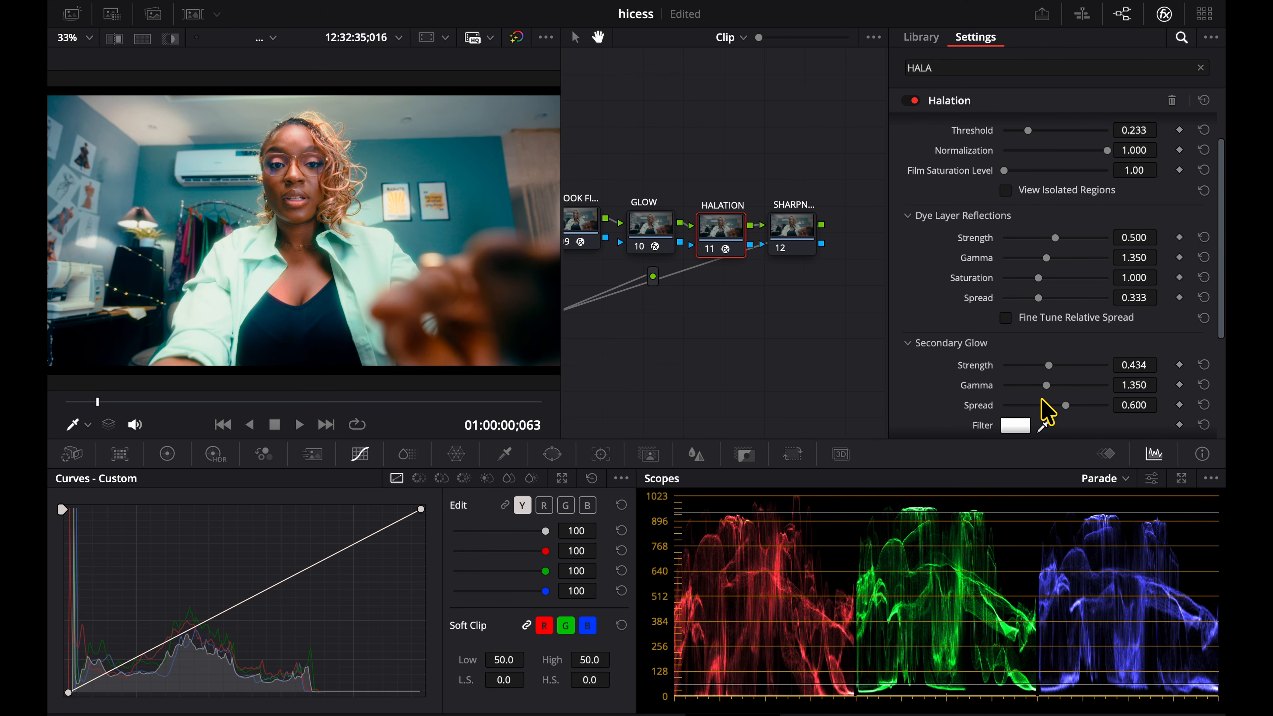
scroll(1046, 412, "down", 2)
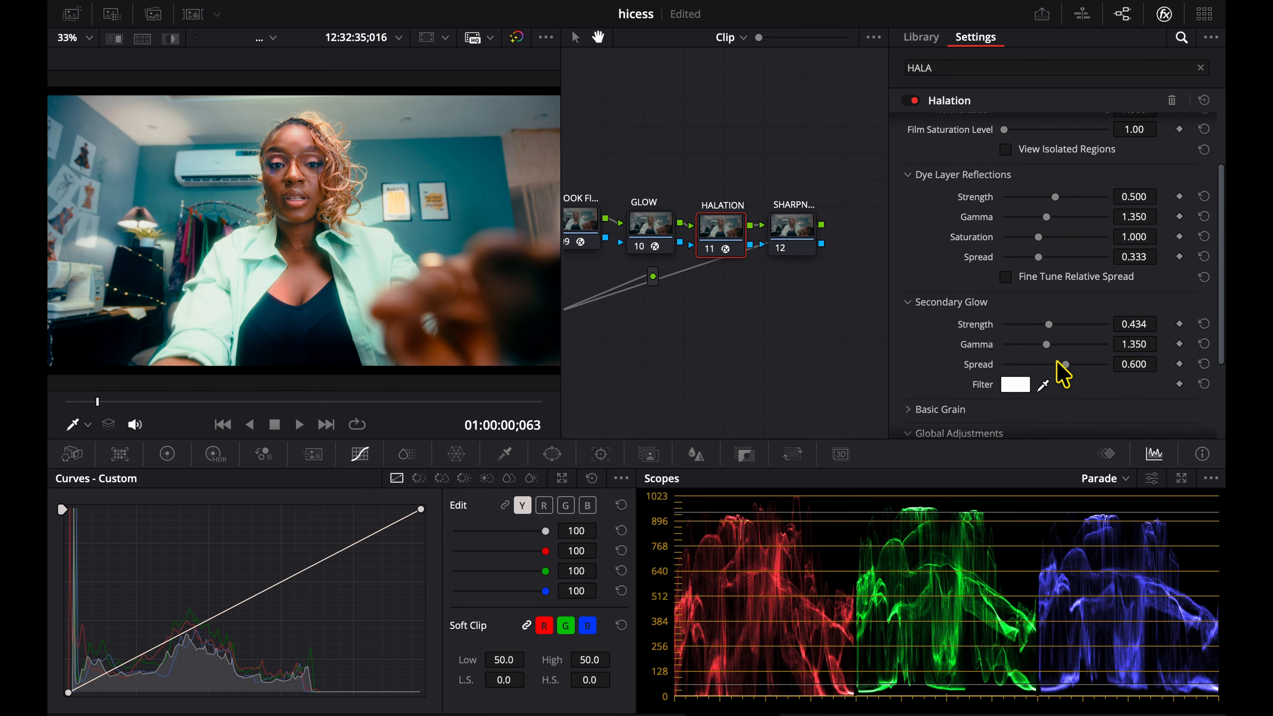
left_click_drag(1048, 365, 1048, 365)
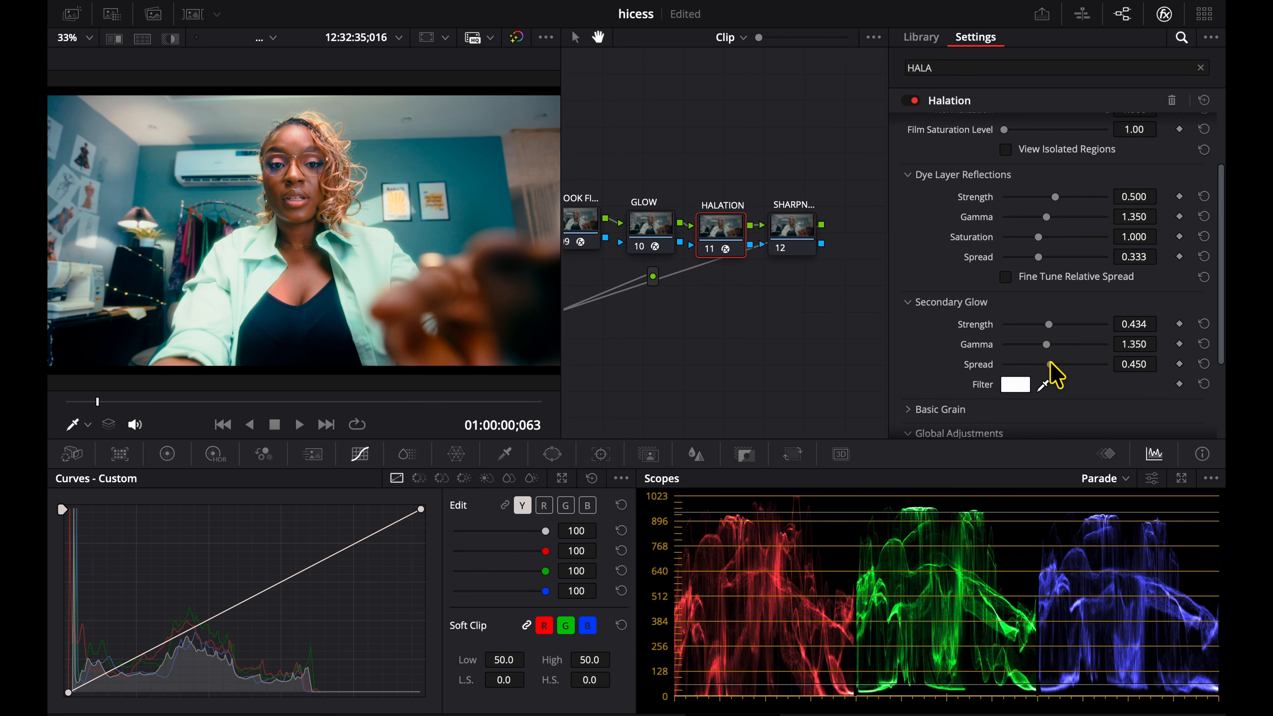
Raise the Halation Threshold to 0.310 and nudge the HALATION node slightly upward in the node graph.
scroll(1052, 351, "up", 4)
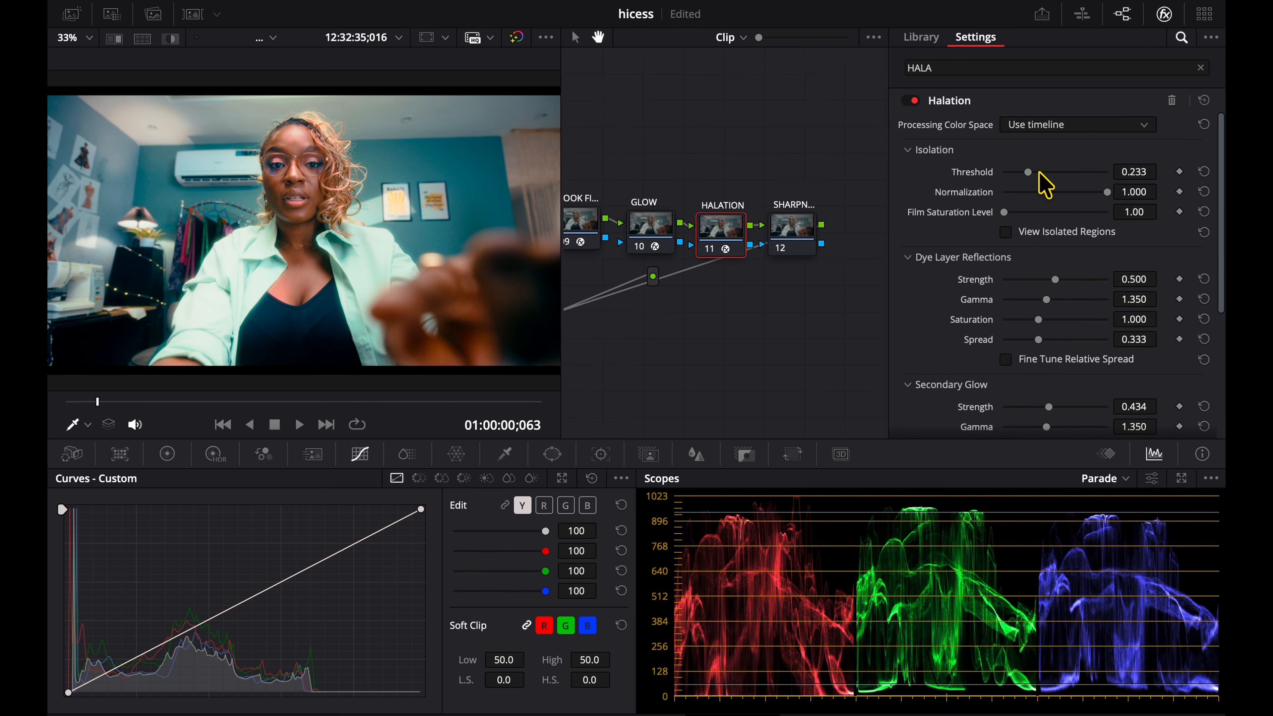
left_click(1036, 172)
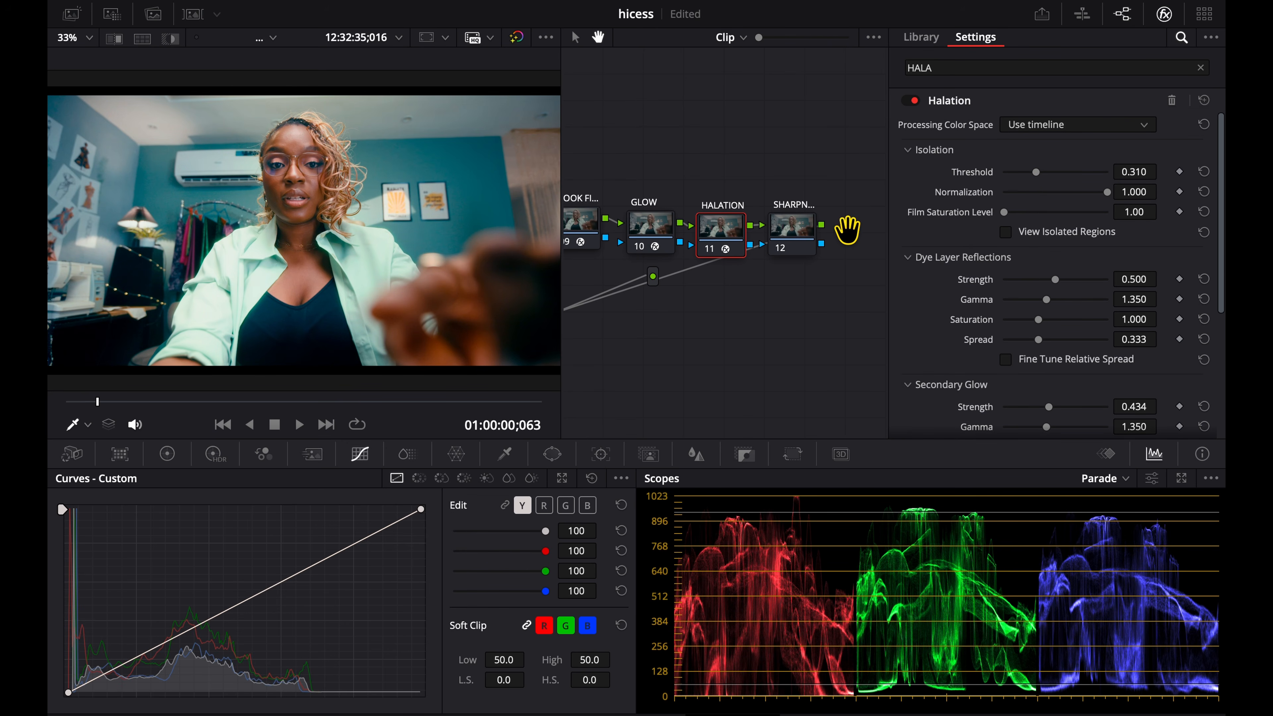
left_click_drag(739, 246, 738, 241)
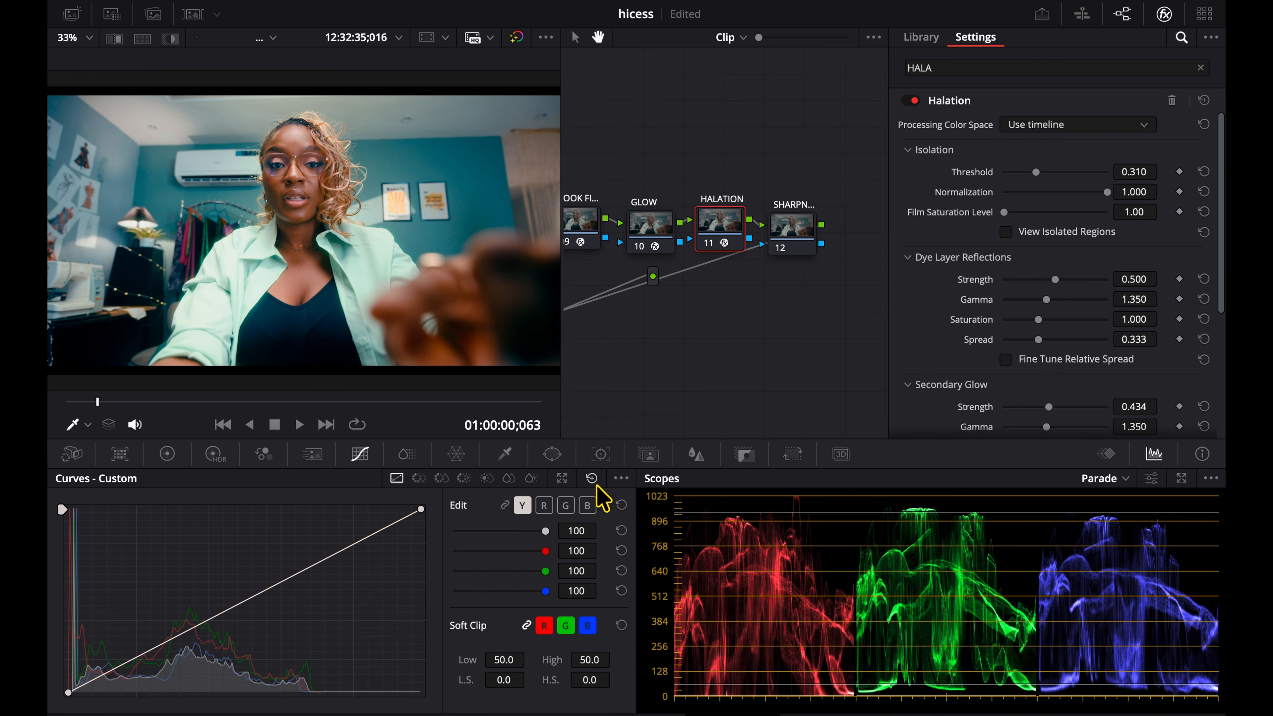
Set the HALATION node's Key Output Gain to 0.400 and hide the effects library.
left_click(744, 454)
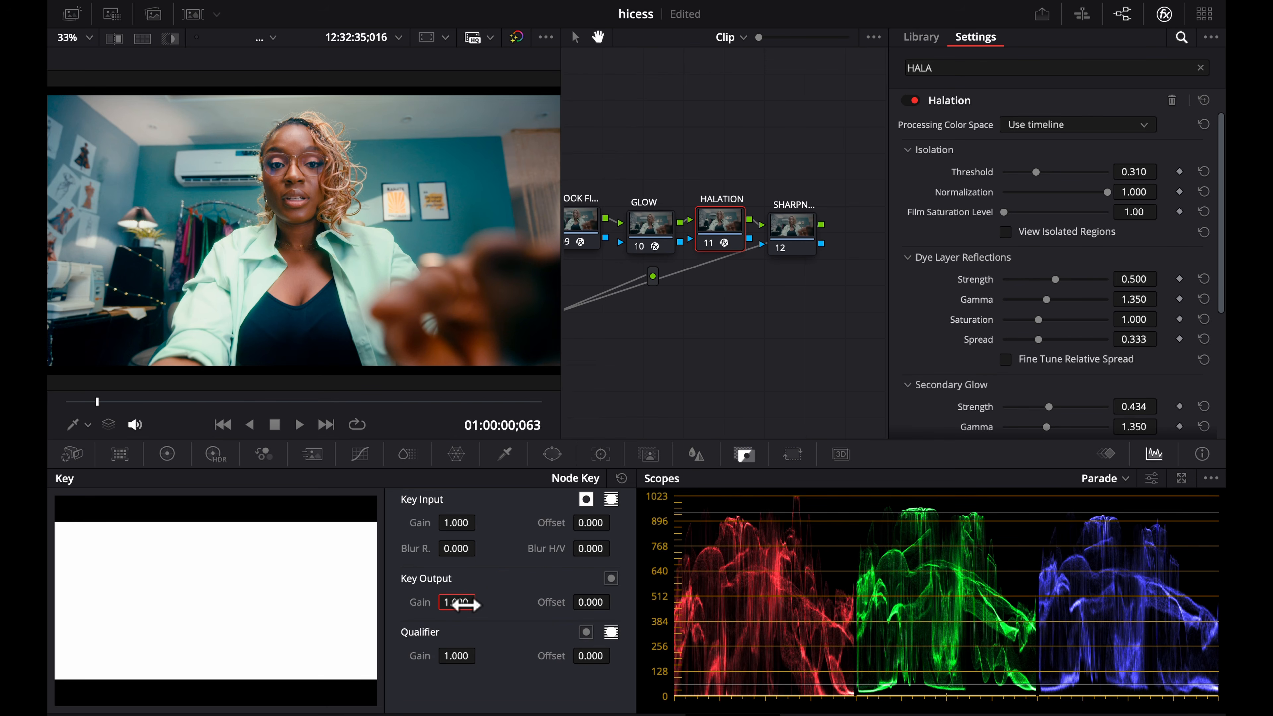
key("shift")
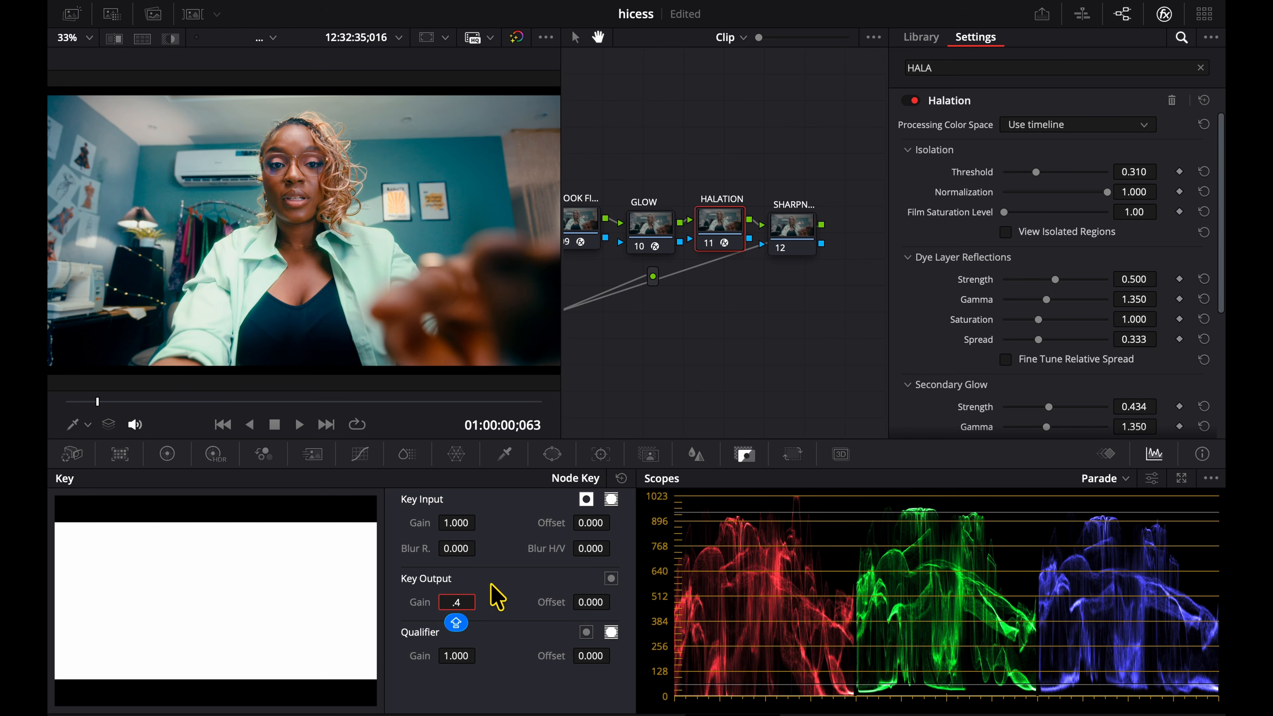
key("Return")
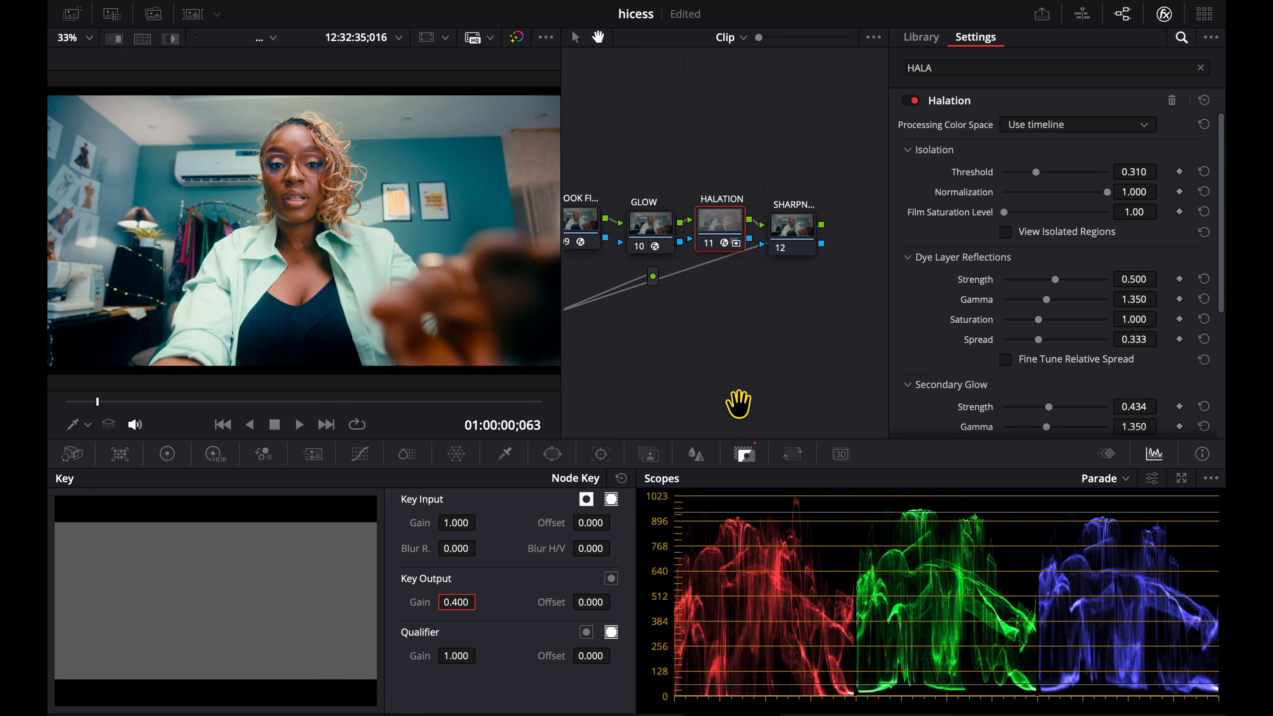
left_click(1166, 9)
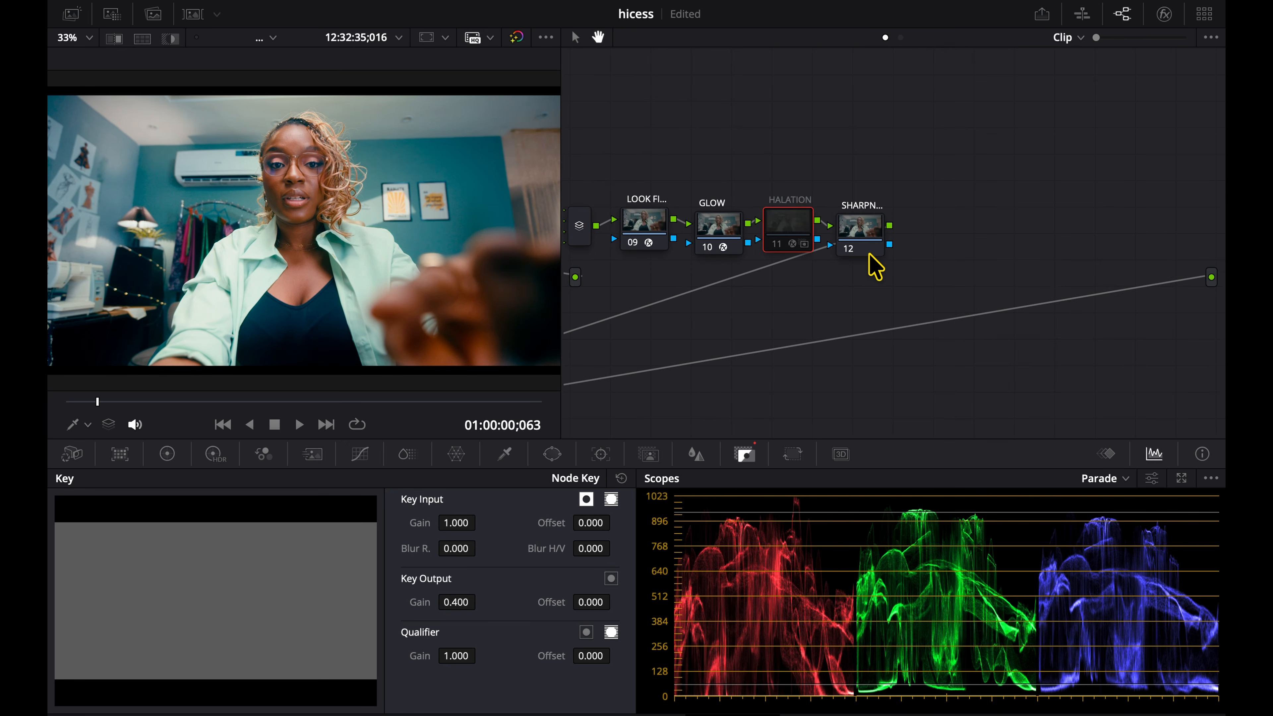
Lower the white point of the luminance curve on node 07 a little further.
left_click(860, 242)
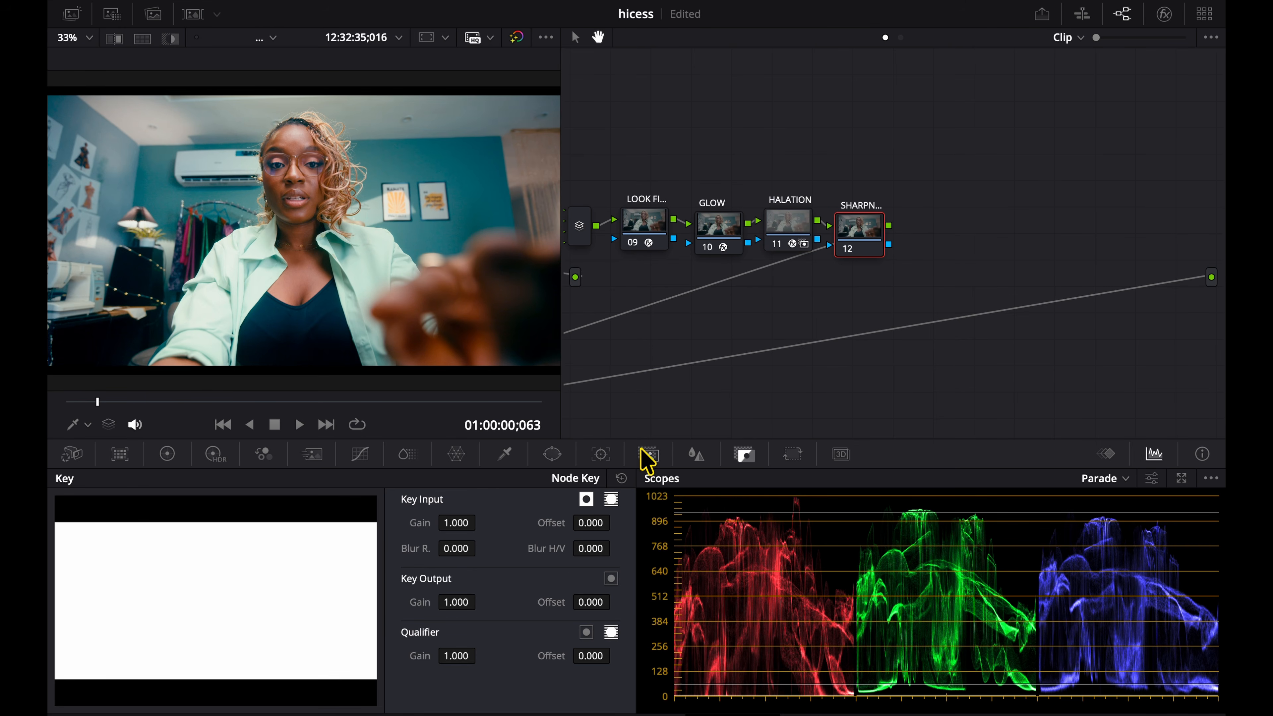
left_click_drag(849, 168, 1132, 132)
left_click(770, 297)
left_click(358, 457)
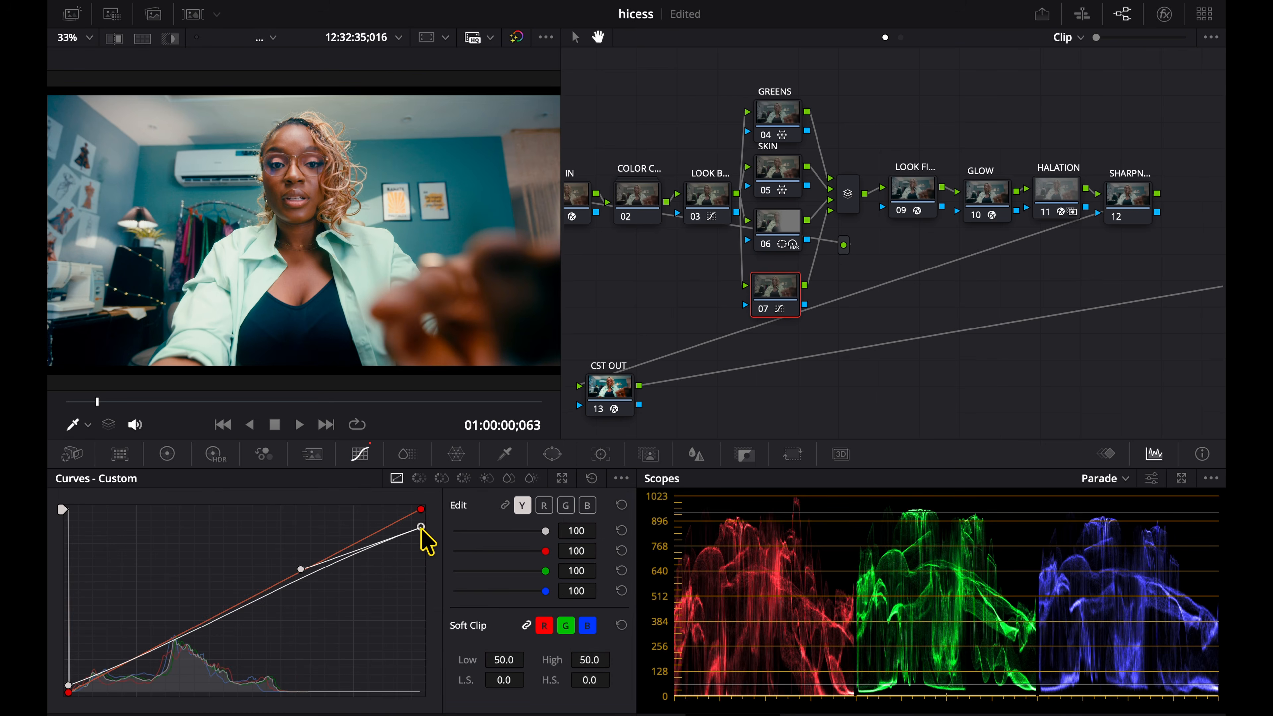
left_click_drag(421, 528, 421, 536)
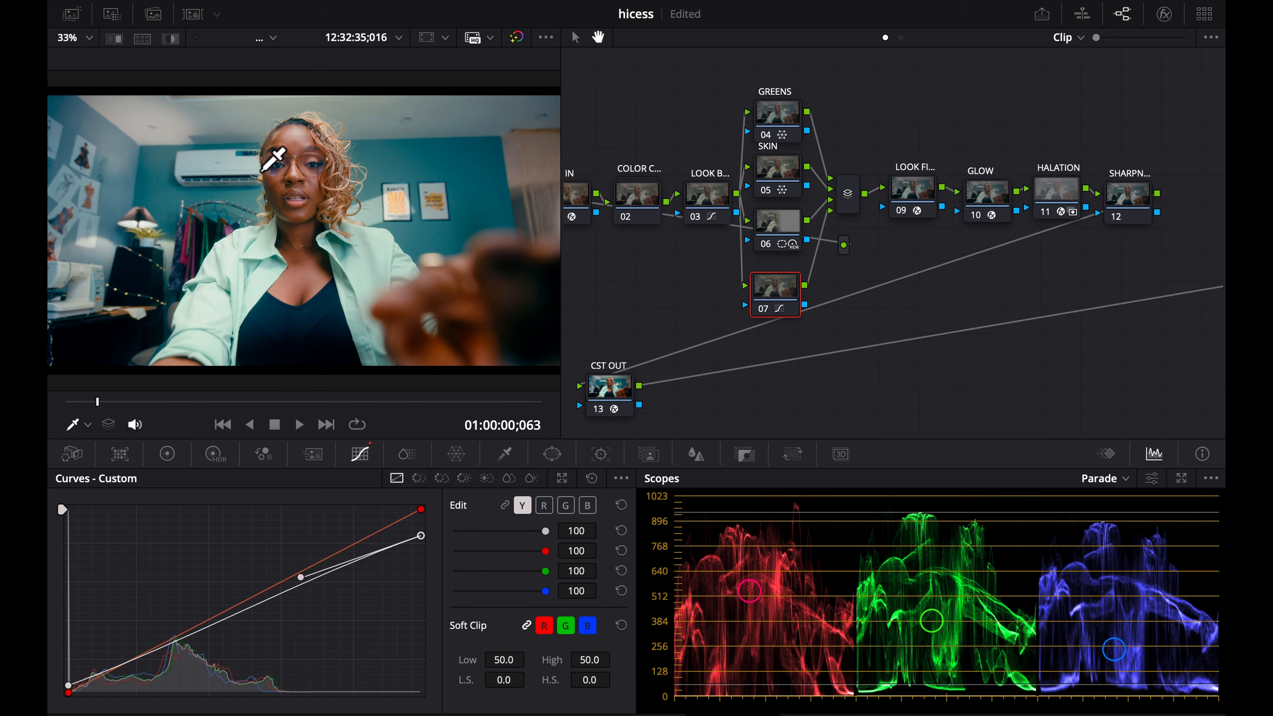
Grab a still of the finished second look and open the stills gallery.
right_click(264, 175)
left_click(282, 186)
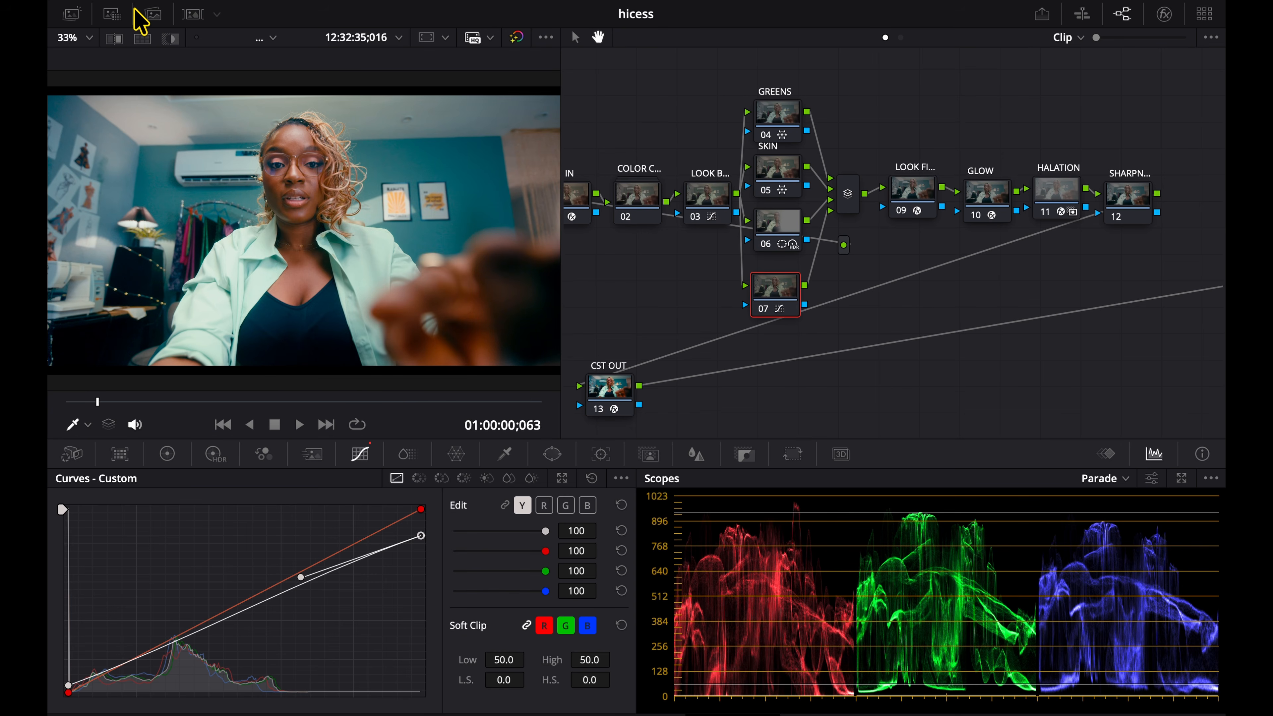
left_click(113, 14)
left_click(74, 15)
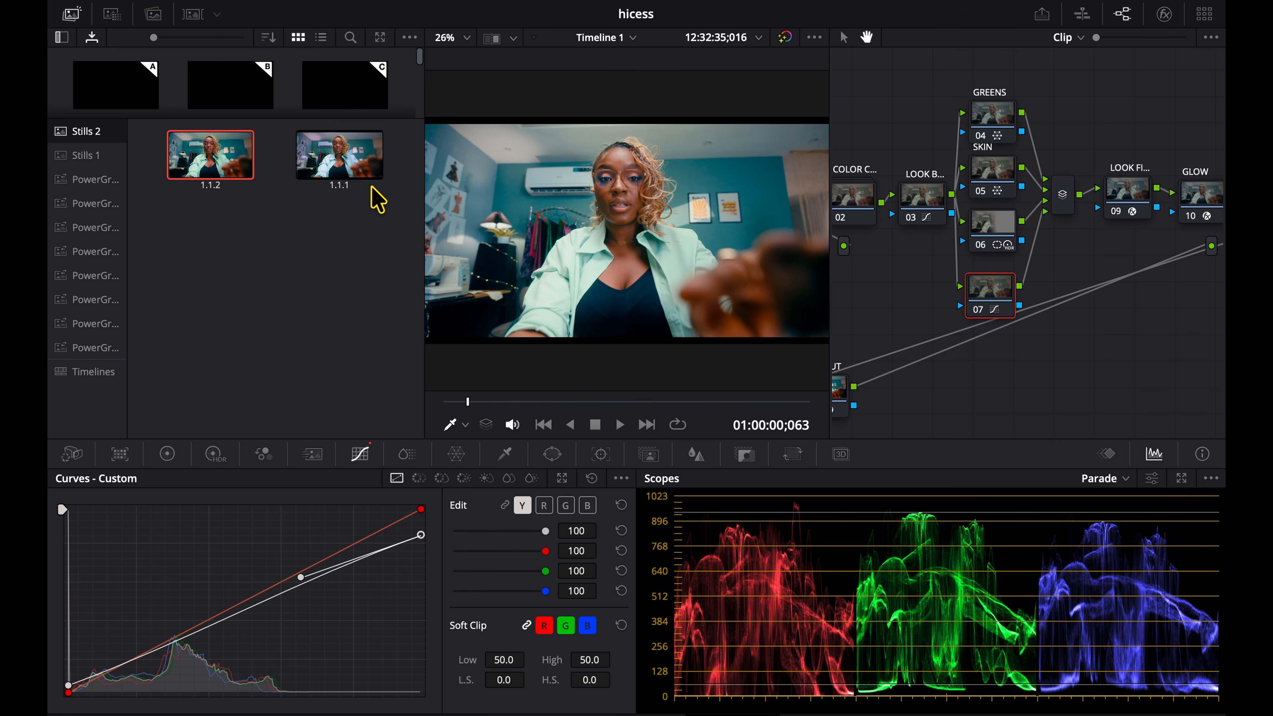
Compare stills 1.1.2 and 1.1.1 side by side, including a full-screen view.
left_click(339, 170, "super")
left_click(71, 14)
key("space")
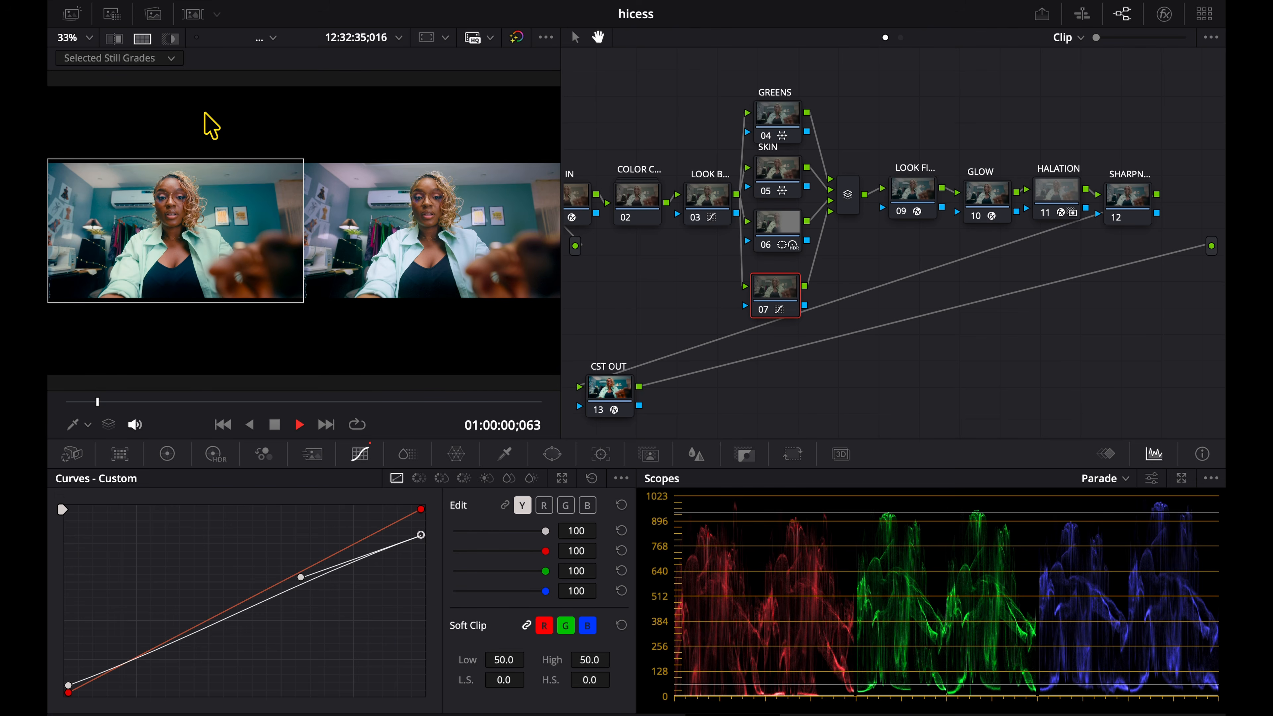
key("super+f")
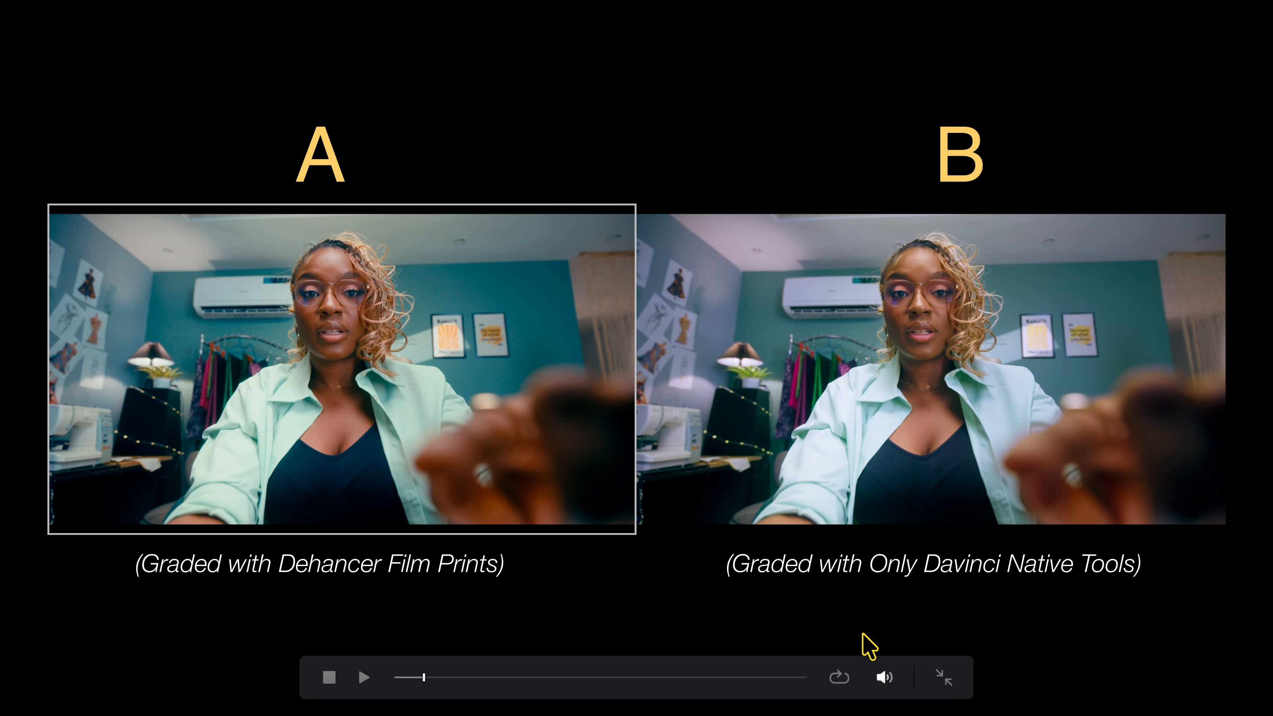
key("Escape")
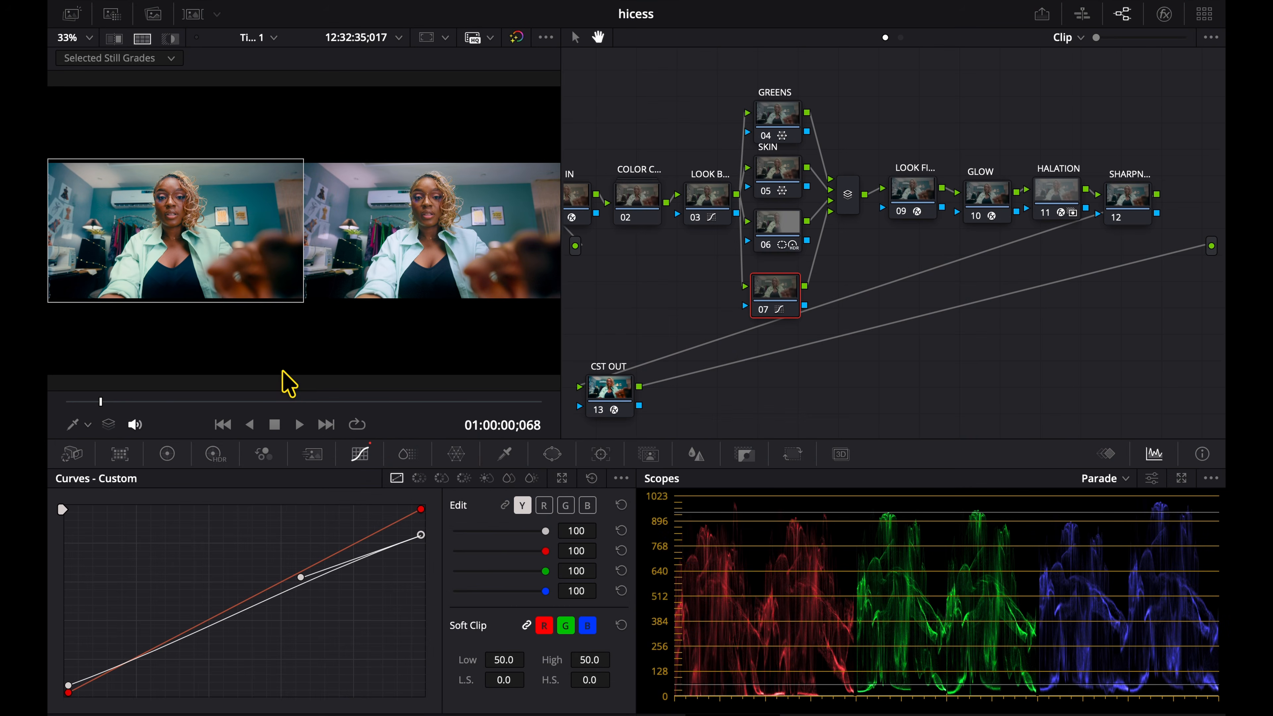